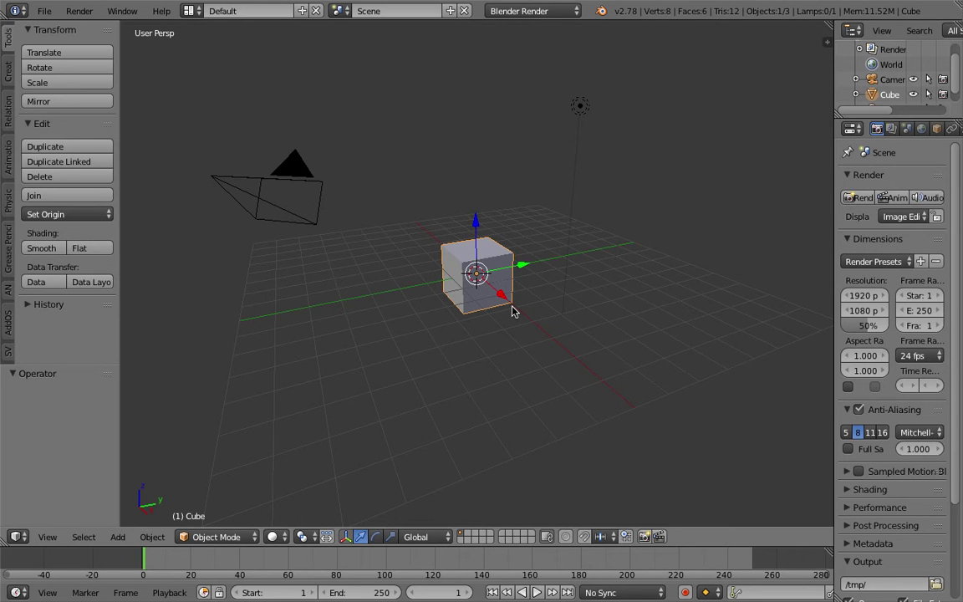
# Delete the default cube and move the camera and lamp to layer 2
pyautogui.moveTo(500, 298); pyautogui.dragTo(534, 187, button='middle')
pyautogui.scroll(-2, 508, 285)
pyautogui.press('Delete')
pyautogui.rightClick(534, 187)
pyautogui.keyDown('shift'); pyautogui.rightClick(640, 239); pyautogui.keyUp('shift')
pyautogui.press('m')
pyautogui.press('2')
pyautogui.click(485, 220)
pyautogui.moveTo(485, 220); pyautogui.dragTo(585, 165, button='middle')
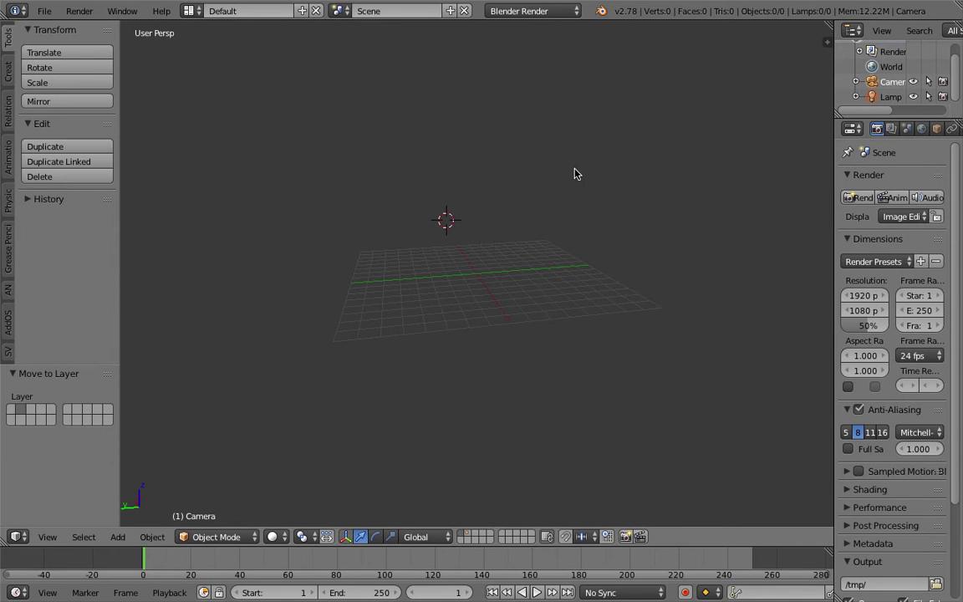
# Add a text object to the scene and reset its location to the world origin
pyautogui.hotkey('shift', 'a')
pyautogui.click(576, 229)
pyautogui.moveTo(557, 259); pyautogui.dragTo(450, 302, button='middle')
pyautogui.hotkey('alt', 'g')
pyautogui.scroll(8, 497, 297)
pyautogui.keyDown('shift'); pyautogui.moveTo(557, 287); pyautogui.dragTo(412, 311, button='middle'); pyautogui.keyUp('shift')
pyautogui.write('rx')
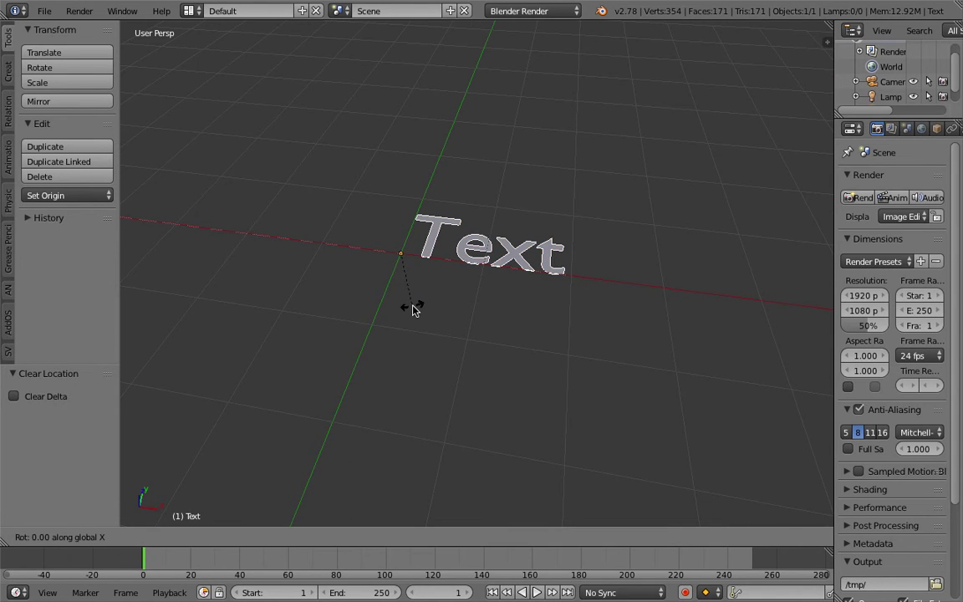
pyautogui.write('-90')
pyautogui.press('Return')
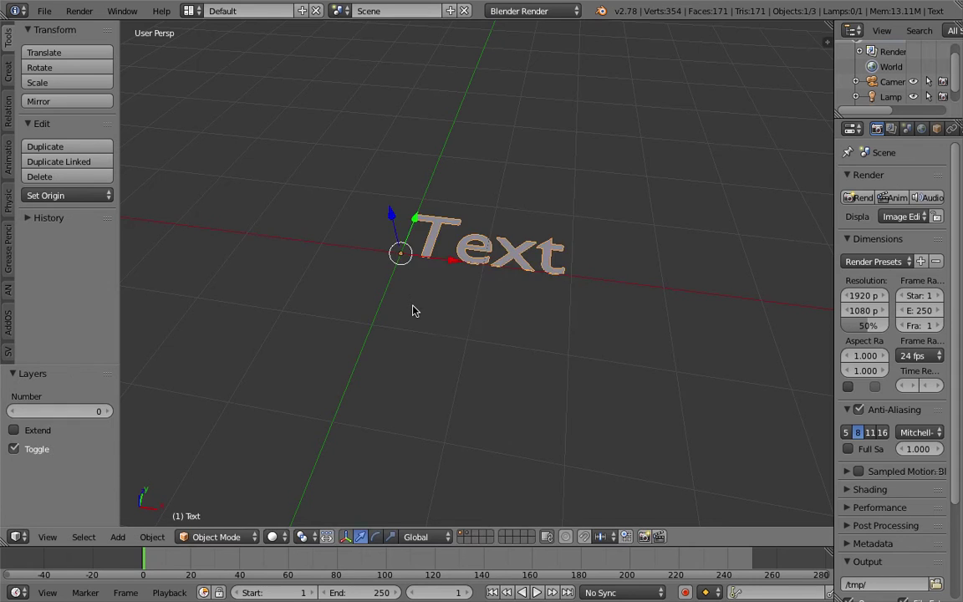
# Rotate the text object 90° about the global X axis so it stands upright
pyautogui.click(568, 399)
pyautogui.moveTo(527, 364); pyautogui.dragTo(405, 188, button='middle')
pyautogui.write('rx90')
pyautogui.press('Return')
# Save the file to the Desktop as text_particle_metaballs_001.blend
pyautogui.click(46, 12)
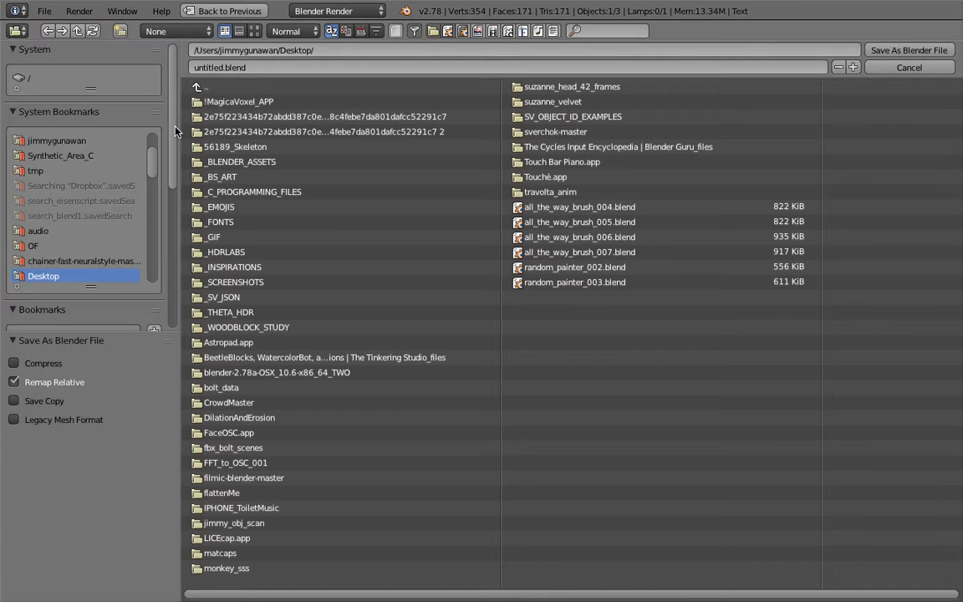
pyautogui.click(58, 129)
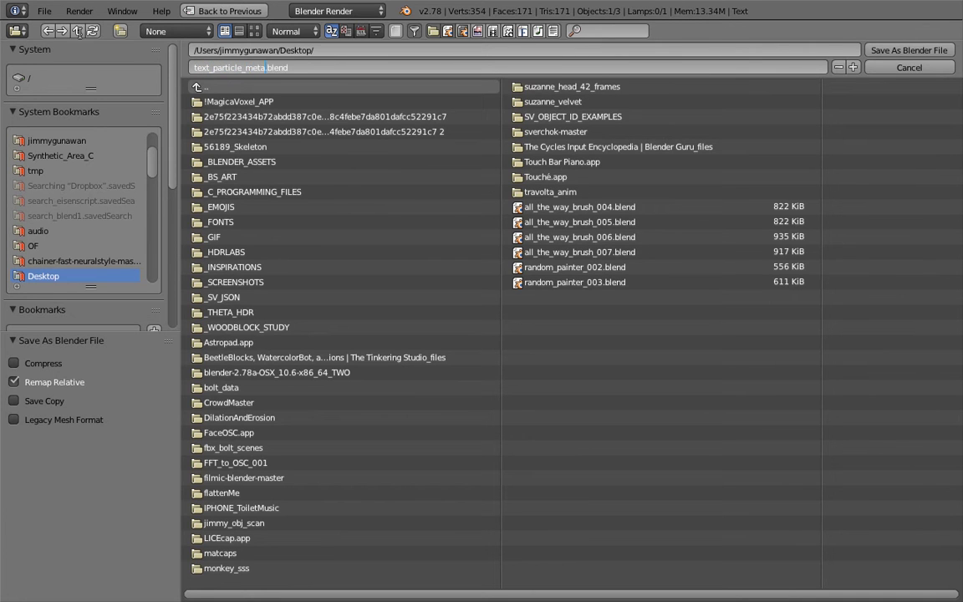
pyautogui.click(297, 66)
pyautogui.click(287, 66)
pyautogui.write('03')
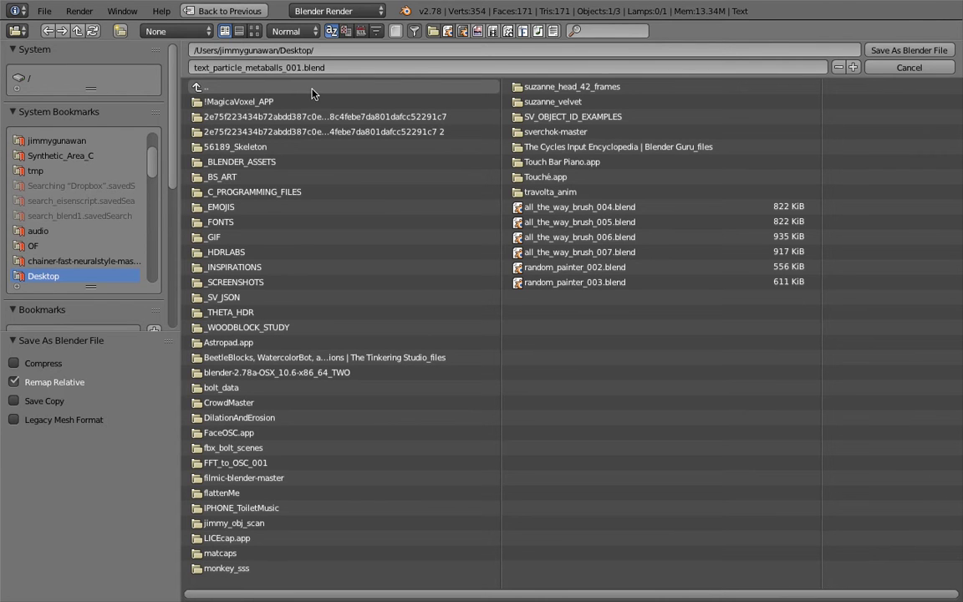
pyautogui.click(909, 50)
# Widen the properties editor and set the text object's extrude to 0.063
pyautogui.moveTo(583, 285); pyautogui.dragTo(499, 279, button='middle')
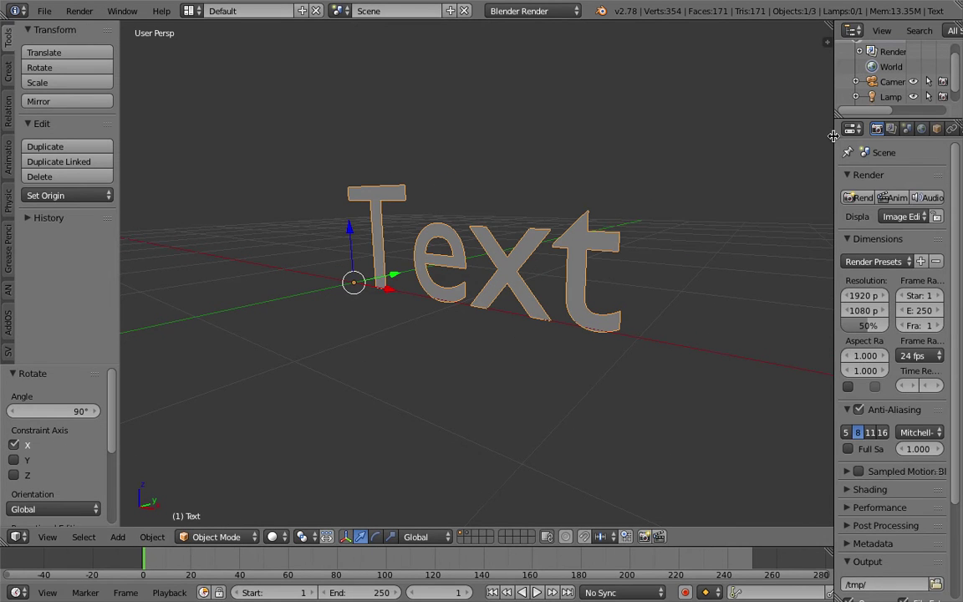
pyautogui.moveTo(833, 140); pyautogui.dragTo(761, 142)
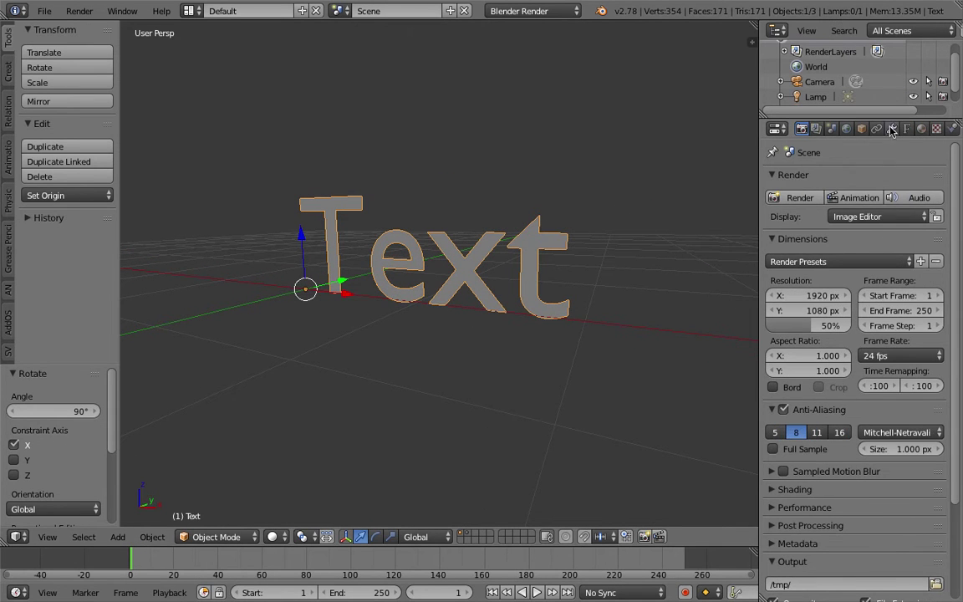
pyautogui.click(906, 129)
pyautogui.click(803, 385)
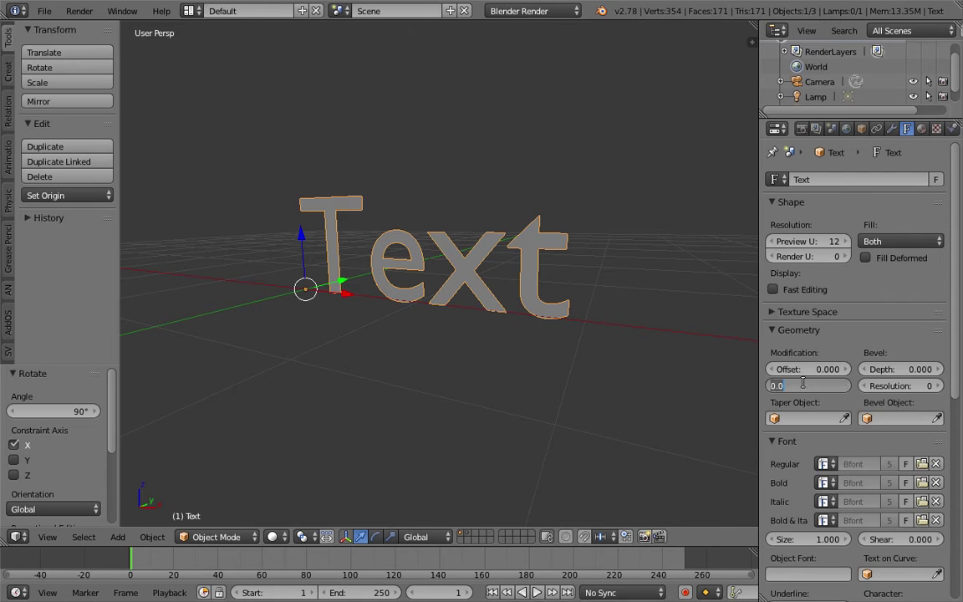
pyautogui.click(805, 399)
pyautogui.moveTo(805, 387); pyautogui.dragTo(853, 387)
# Replace the content of the text object with "particle"
pyautogui.moveTo(448, 264); pyautogui.dragTo(474, 258, button='middle')
pyautogui.press('Tab')
pyautogui.click(559, 259)
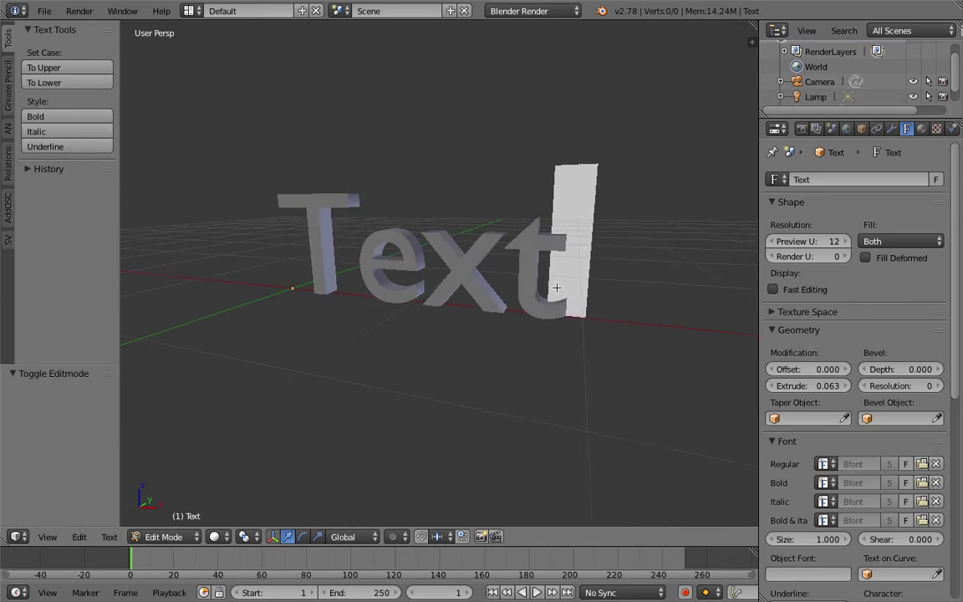
pyautogui.press('BackSpace')
pyautogui.press('BackSpace')
pyautogui.press('BackSpace')
pyautogui.press('BackSpace')
pyautogui.write('particle')
pyautogui.press('Tab')
pyautogui.click(422, 297)
pyautogui.moveTo(423, 297); pyautogui.dragTo(728, 261, button='middle')
# Display the viewport in wireframe and add a Remesh modifier to the text object
pyautogui.click(892, 130)
pyautogui.press('z')
pyautogui.moveTo(580, 240)
pyautogui.mouseDown(button='middle')
pyautogui.moveTo(531, 245)
pyautogui.moveTo(675, 237)
pyautogui.mouseUp(button='middle')
pyautogui.press('z')
pyautogui.press('z')
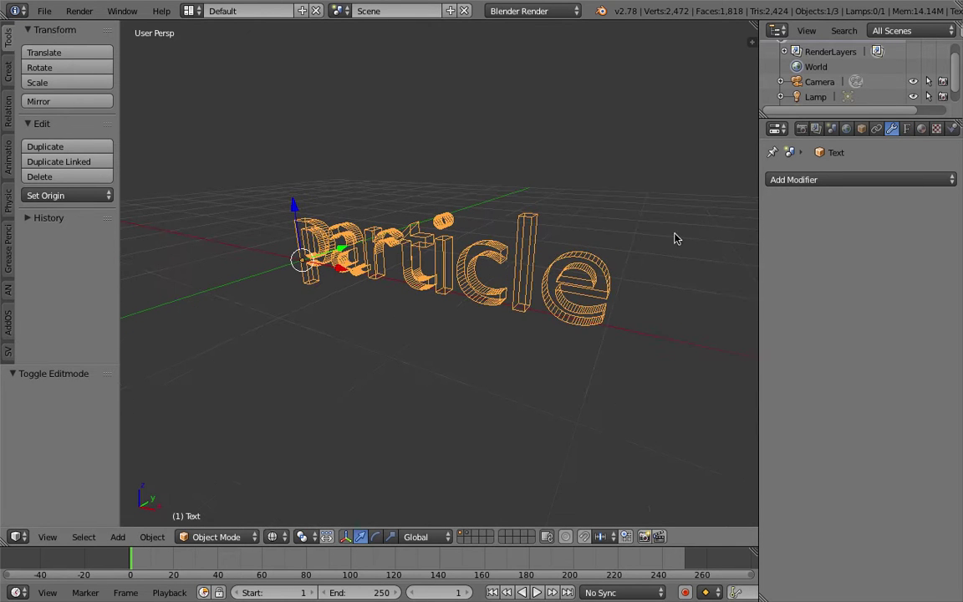
pyautogui.click(762, 180)
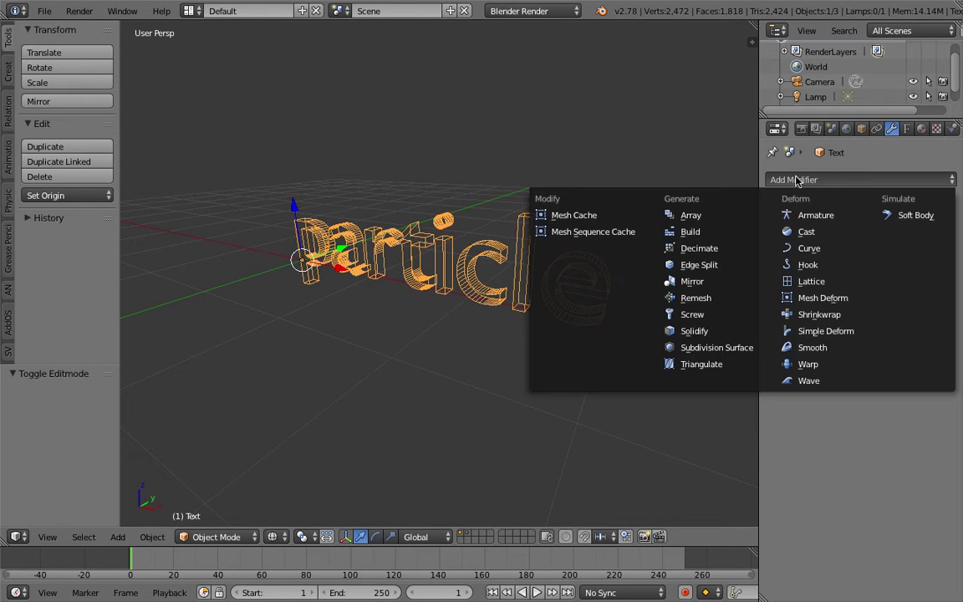
pyautogui.click(749, 307)
pyautogui.click(871, 251)
pyautogui.click(869, 220)
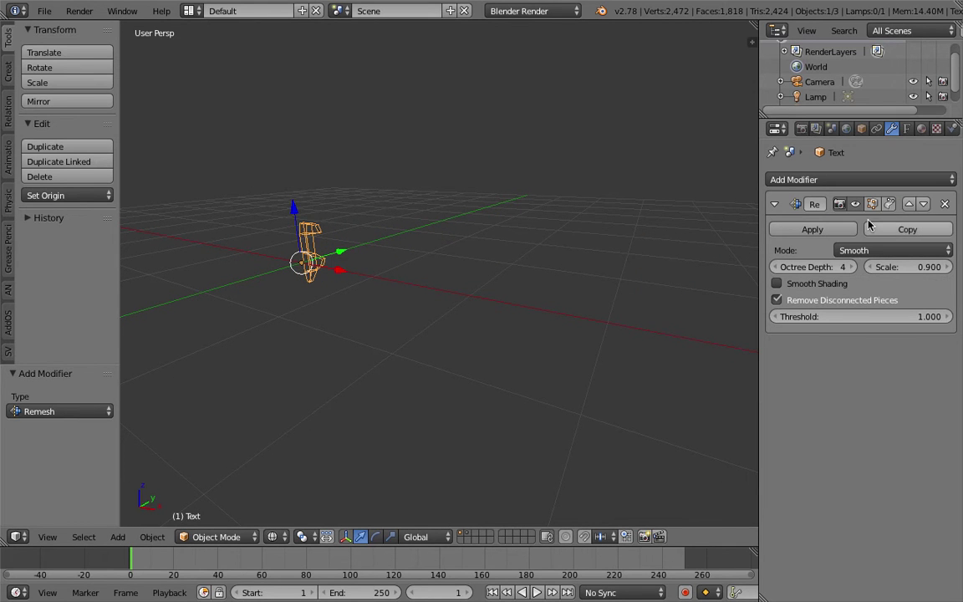
# Turn off Remove Disconnected Pieces in the Remesh modifier and set its octree depth to 6
pyautogui.click(789, 303)
pyautogui.click(851, 267)
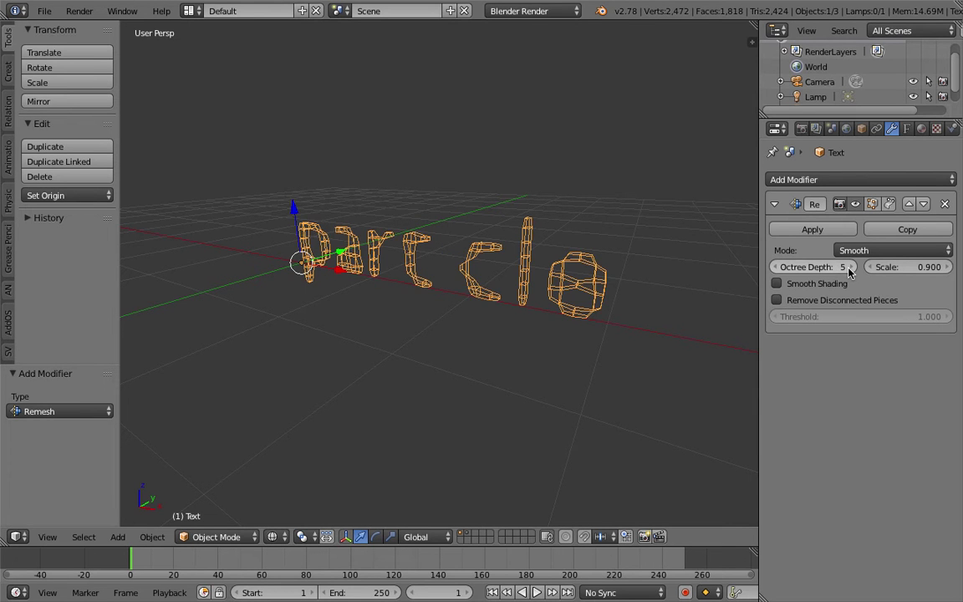
pyautogui.click(850, 267)
pyautogui.moveTo(546, 253); pyautogui.dragTo(605, 233, button='middle')
# Save the file over the existing version with the remeshed text
pyautogui.hotkey('ctrl', 's')
pyautogui.click(494, 240)
pyautogui.moveTo(494, 241); pyautogui.dragTo(577, 235, button='middle')
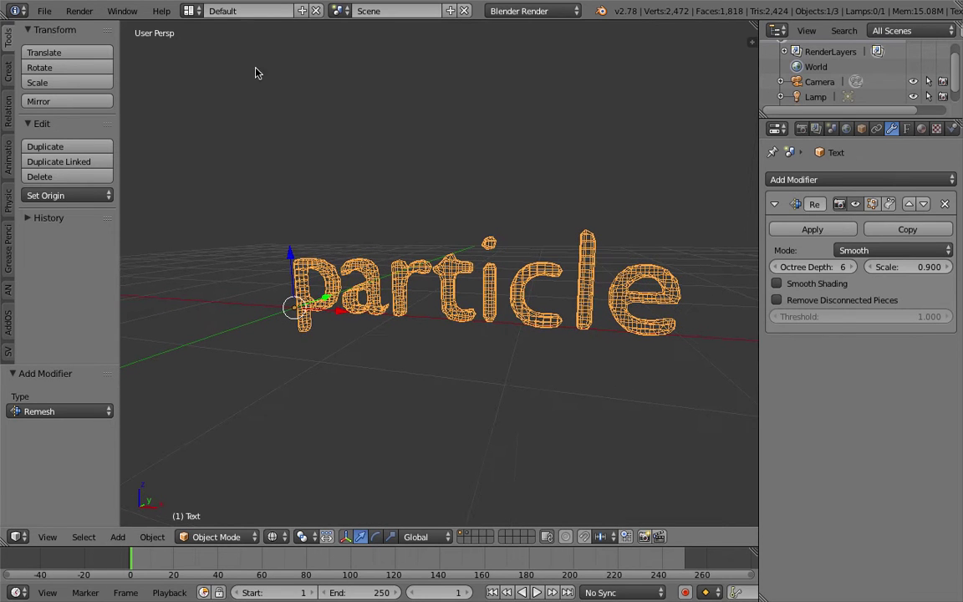
# Switch to the Compositing screen layout, enlarging the 3D viewport vertically, and save the file
pyautogui.click(191, 11)
pyautogui.click(209, 58)
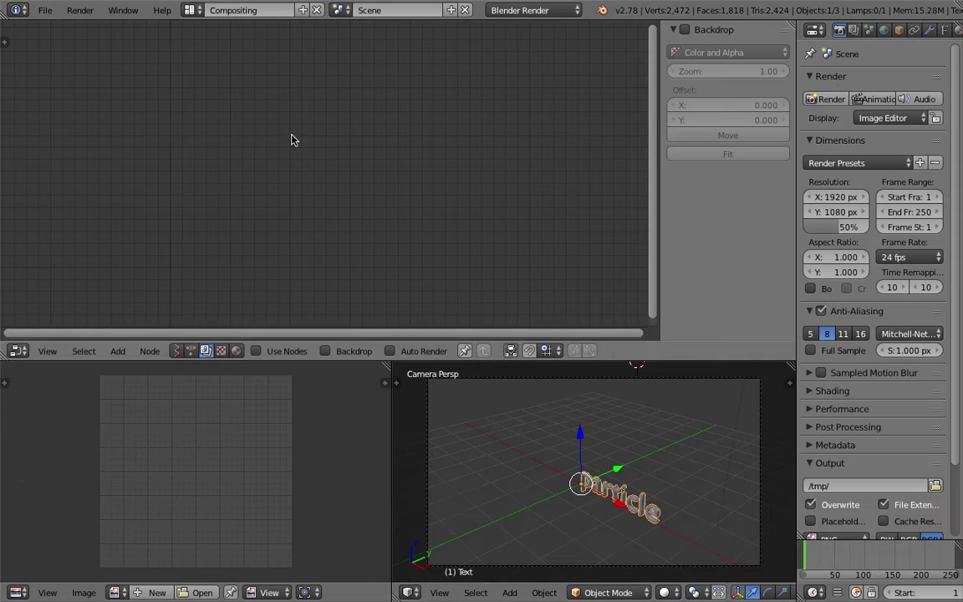
pyautogui.moveTo(598, 360); pyautogui.dragTo(596, 204)
pyautogui.moveTo(604, 380)
pyautogui.mouseDown(button='middle')
pyautogui.moveTo(657, 361)
pyautogui.moveTo(587, 376)
pyautogui.mouseUp(button='middle')
pyautogui.scroll(4, 619, 374)
pyautogui.scroll(-1, 587, 377)
pyautogui.hotkey('ctrl', 's')
pyautogui.click(587, 370)
pyautogui.scroll(-1, 612, 354)
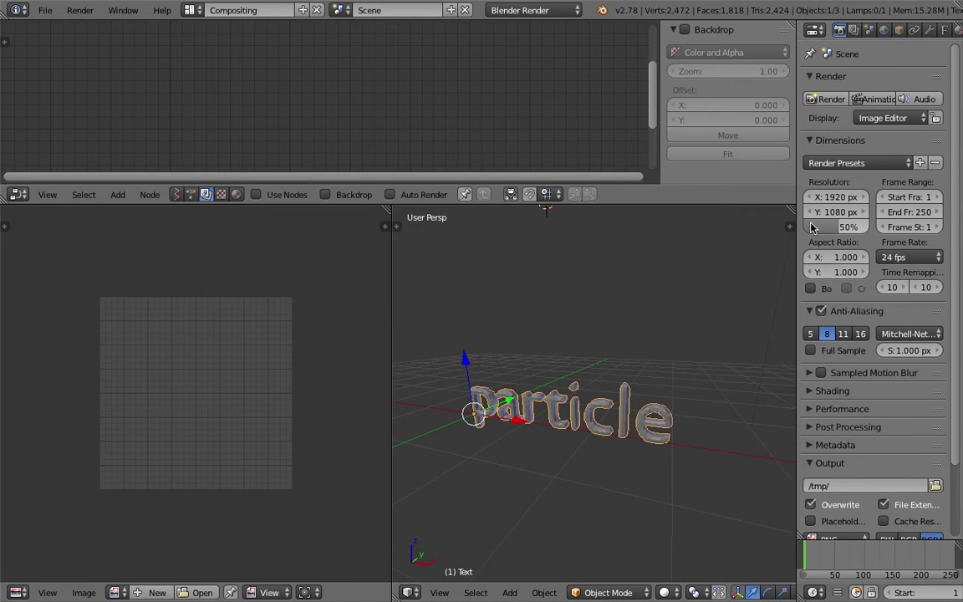
# Widen the properties editor and merge the image editor's area into the 3D viewport
pyautogui.moveTo(795, 230); pyautogui.dragTo(750, 231)
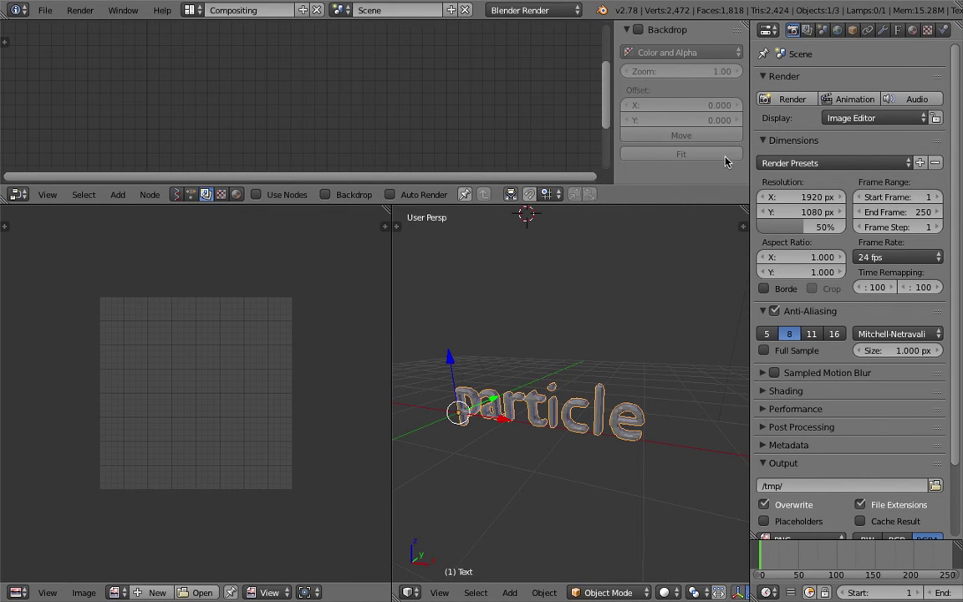
pyautogui.moveTo(391, 271); pyautogui.dragTo(322, 271)
pyautogui.scroll(3, 474, 392)
pyautogui.moveTo(473, 391); pyautogui.dragTo(519, 368, button='middle')
pyautogui.scroll(-3, 519, 368)
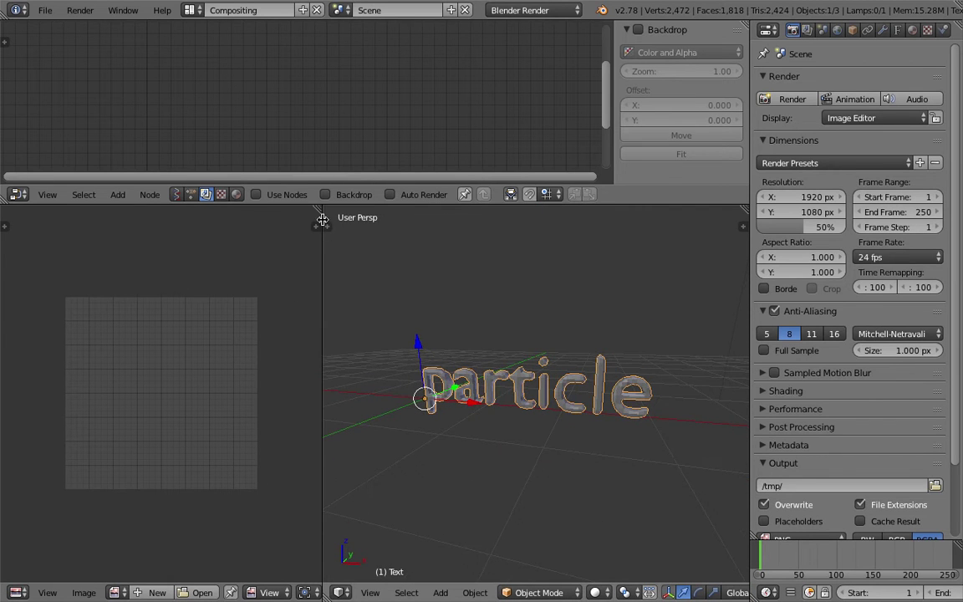
pyautogui.moveTo(318, 208); pyautogui.dragTo(167, 217)
pyautogui.moveTo(456, 366); pyautogui.dragTo(477, 400, button='middle')
pyautogui.moveTo(472, 436); pyautogui.dragTo(472, 448, button='middle')
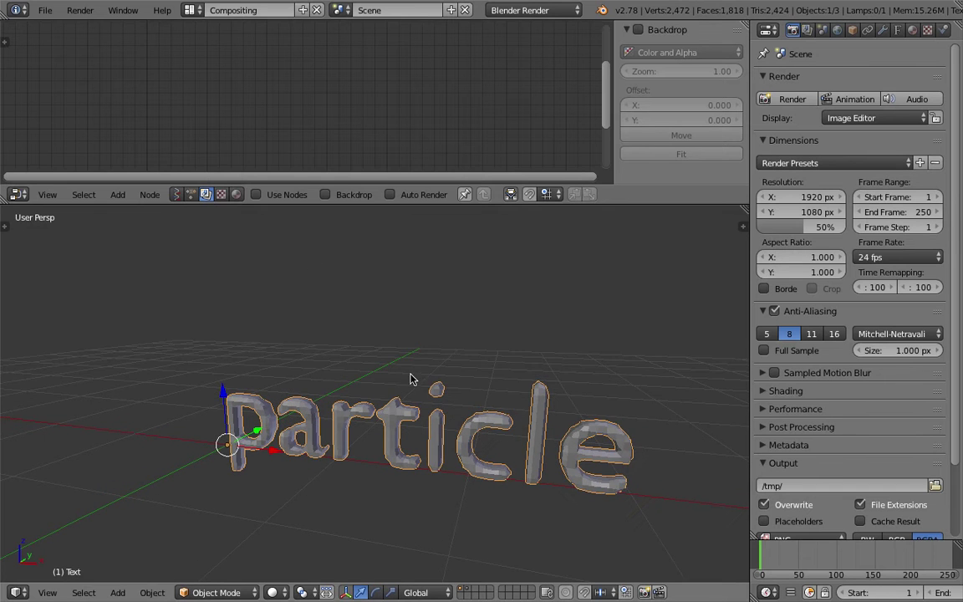
pyautogui.moveTo(410, 379); pyautogui.dragTo(368, 343, button='middle')
# Create a new Sverchok node tree named text_to_mesh in the node editor and make that editor taller
pyautogui.click(177, 194)
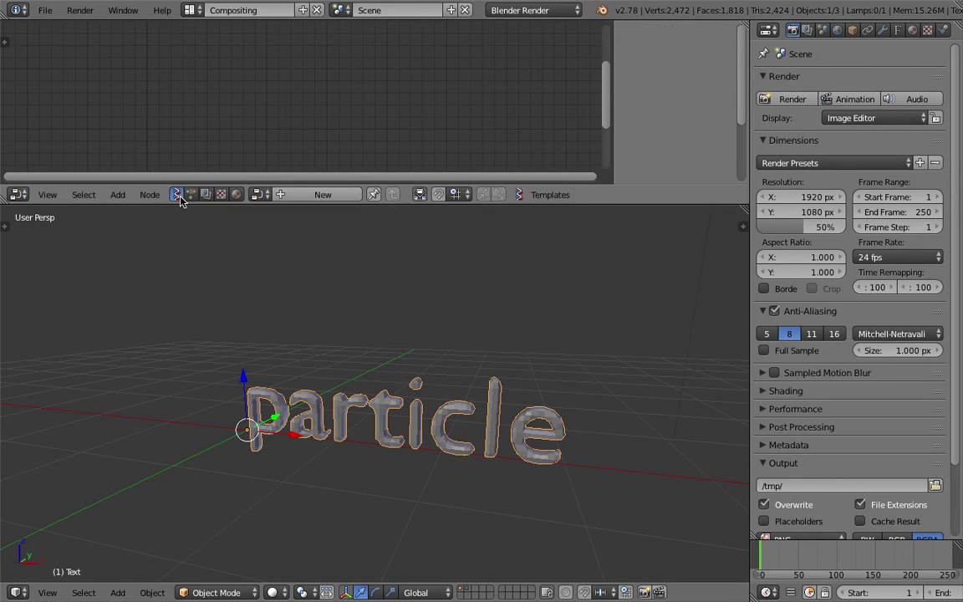
pyautogui.click(296, 198)
pyautogui.moveTo(302, 211); pyautogui.dragTo(302, 305)
pyautogui.click(317, 287)
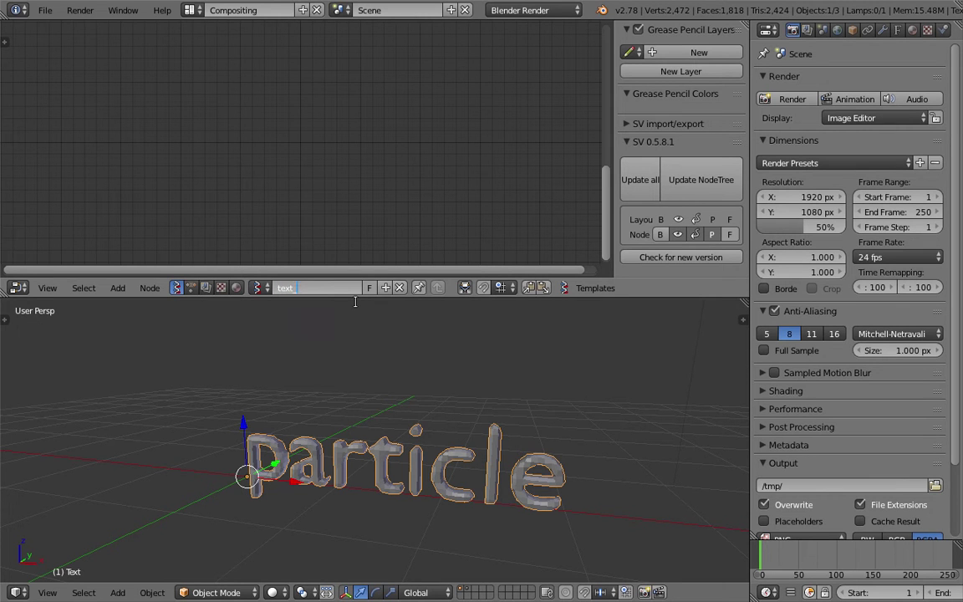
pyautogui.press('Return')
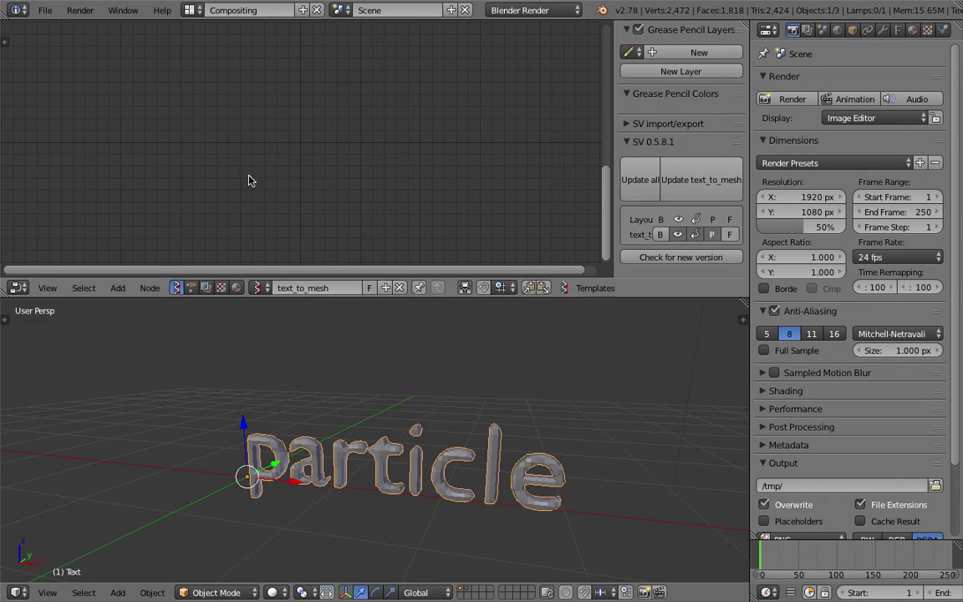
# Add an Objects in mk2 node to the node tree and load the selected text object into it
pyautogui.hotkey('shift', 'a')
pyautogui.click(224, 43)
pyautogui.write('objec')
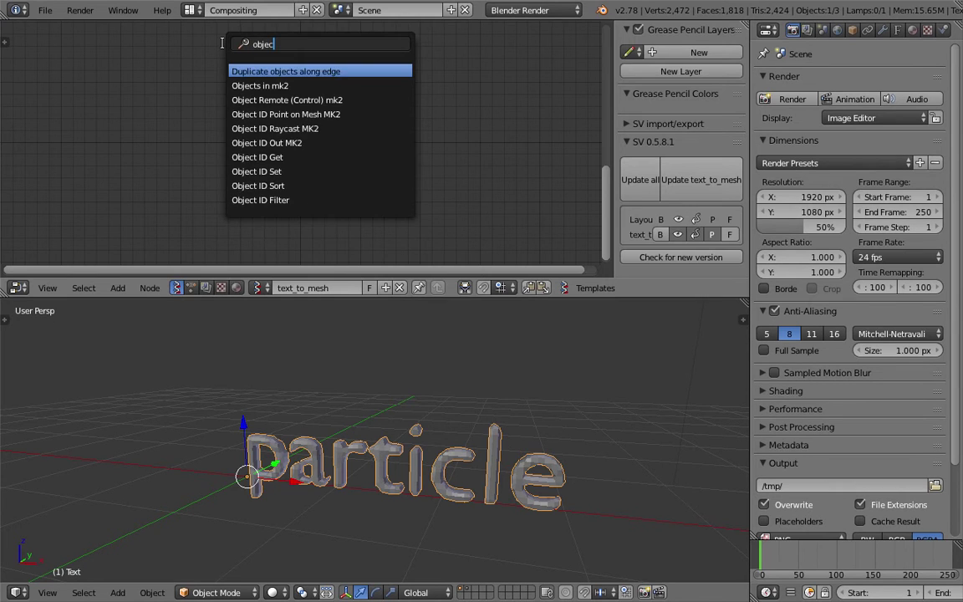
pyautogui.press('Down')
pyautogui.press('Return')
pyautogui.click(207, 62)
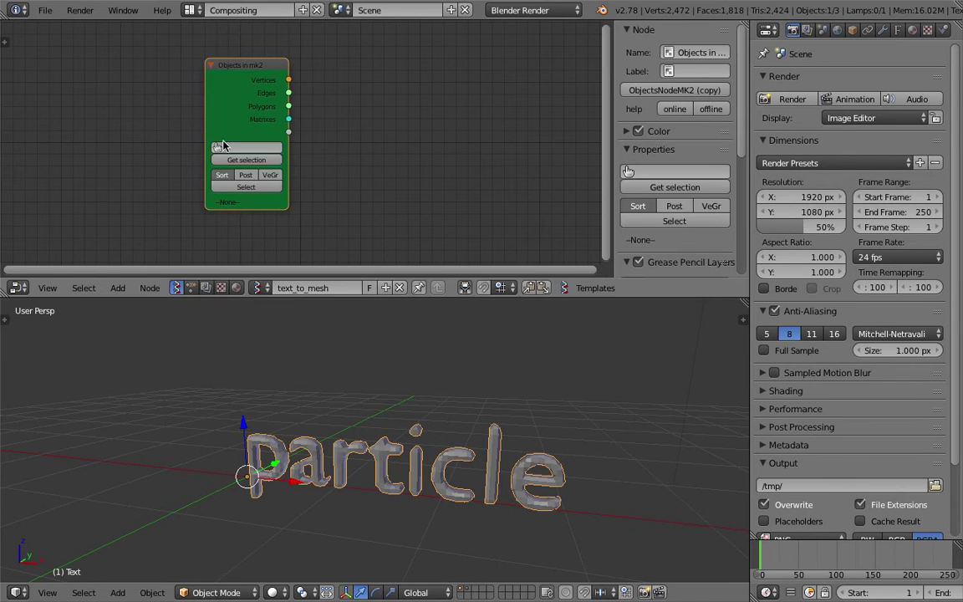
pyautogui.press('g')
pyautogui.click(174, 104)
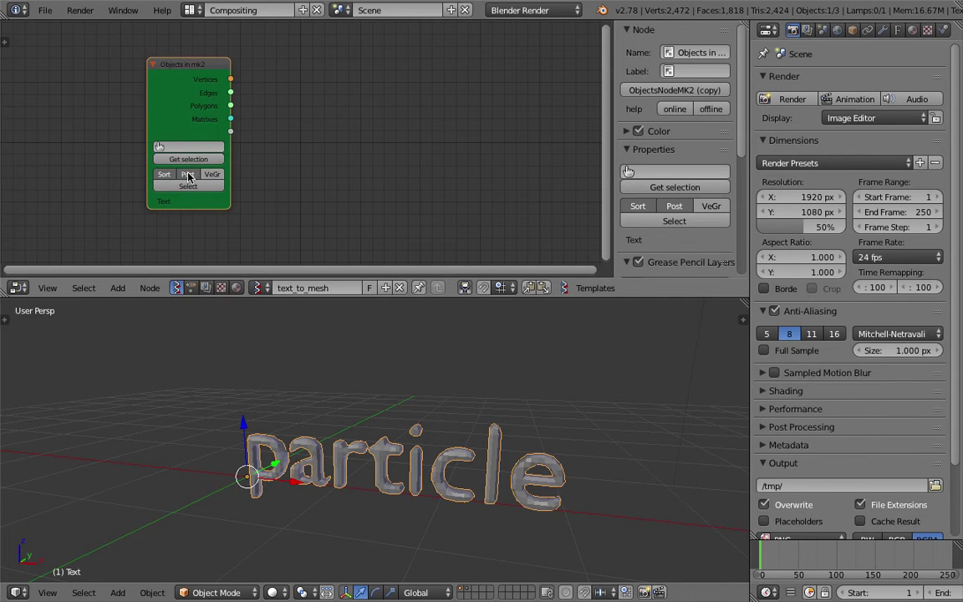
pyautogui.moveTo(198, 102); pyautogui.dragTo(150, 104)
# Add a Viewer Draw node and connect the object's Vertices to vertices and Polygons to edg_pol
pyautogui.hotkey('shift', 'a')
pyautogui.click(285, 122)
pyautogui.write('view')
pyautogui.press('Return')
pyautogui.click(383, 95)
pyautogui.moveTo(183, 81); pyautogui.dragTo(384, 183)
pyautogui.moveTo(183, 107)
pyautogui.mouseDown()
pyautogui.moveTo(339, 165)
pyautogui.moveTo(384, 195)
pyautogui.mouseUp()
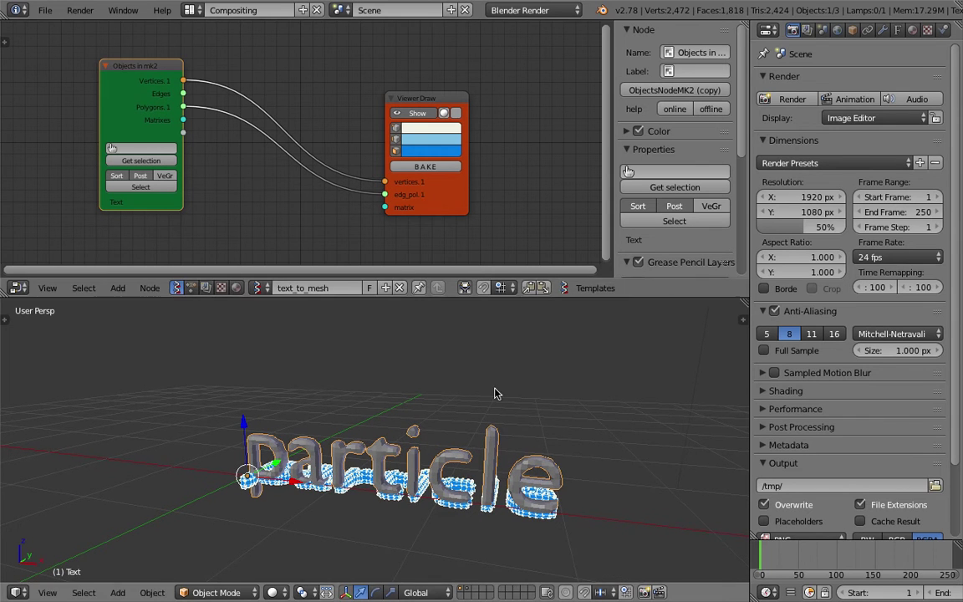
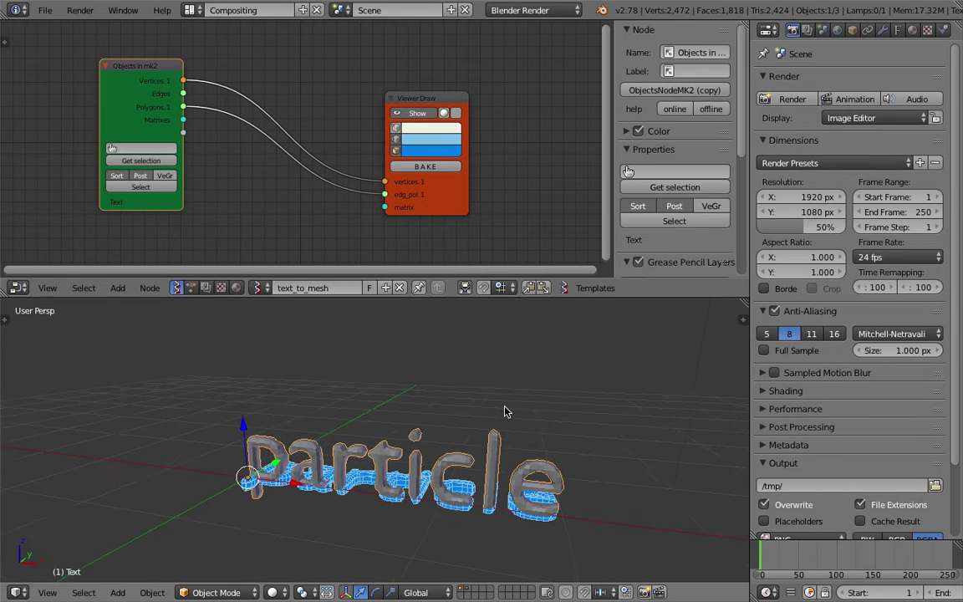
# Save the file with the connected Viewer Draw node
pyautogui.hotkey('ctrl', 's')
pyautogui.click(474, 428)
pyautogui.moveTo(474, 427)
pyautogui.mouseDown(button='middle')
pyautogui.moveTo(331, 409)
pyautogui.moveTo(484, 437)
pyautogui.mouseUp(button='middle')
pyautogui.hotkey('ctrl', 's')
pyautogui.click(485, 437)
# Insert a Matrix Apply node into the vertices link and connect the object's Matrixes output to it
pyautogui.moveTo(114, 71); pyautogui.dragTo(194, 82, button='middle')
pyautogui.moveTo(193, 79); pyautogui.dragTo(129, 89)
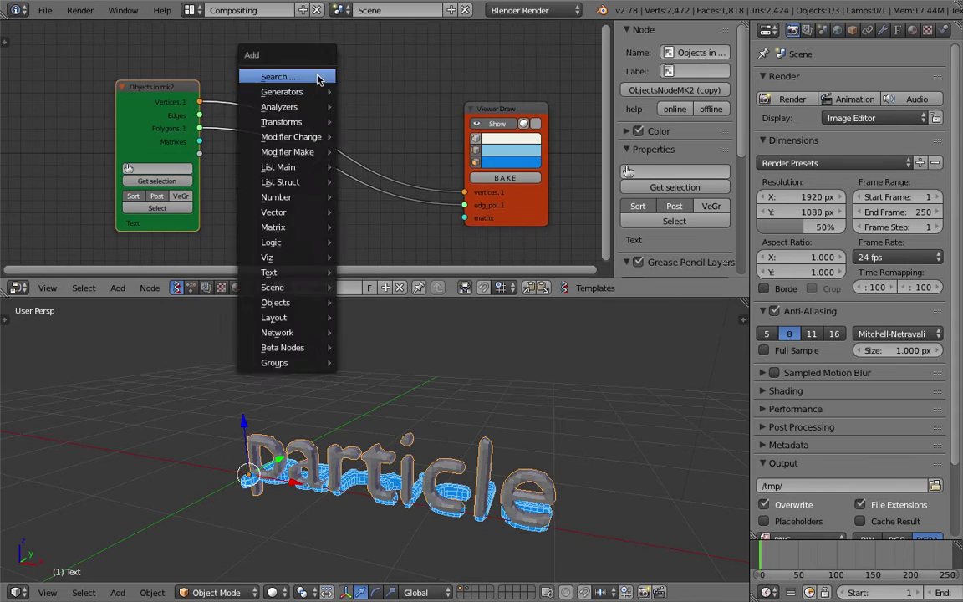
pyautogui.hotkey('alt', 'space')
pyautogui.write('matrix')
pyautogui.press('Return')
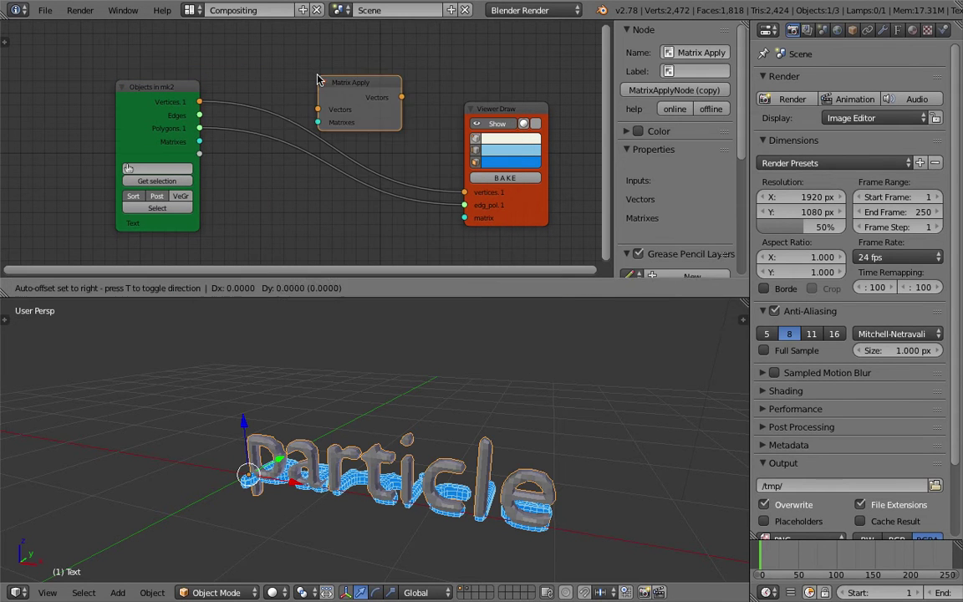
pyautogui.click(256, 88)
pyautogui.moveTo(200, 141); pyautogui.dragTo(286, 128)
# Check the drawn mesh against the text in the viewport and save the file
pyautogui.moveTo(466, 487); pyautogui.dragTo(459, 438, button='middle')
pyautogui.scroll(1, 467, 456)
pyautogui.hotkey('ctrl', 's')
pyautogui.click(473, 434)
pyautogui.scroll(-1, 473, 434)
# Split the properties editor, turn the upper part into an Outliner and save the file
pyautogui.moveTo(960, 27); pyautogui.dragTo(930, 177)
pyautogui.click(769, 31)
pyautogui.click(788, 273)
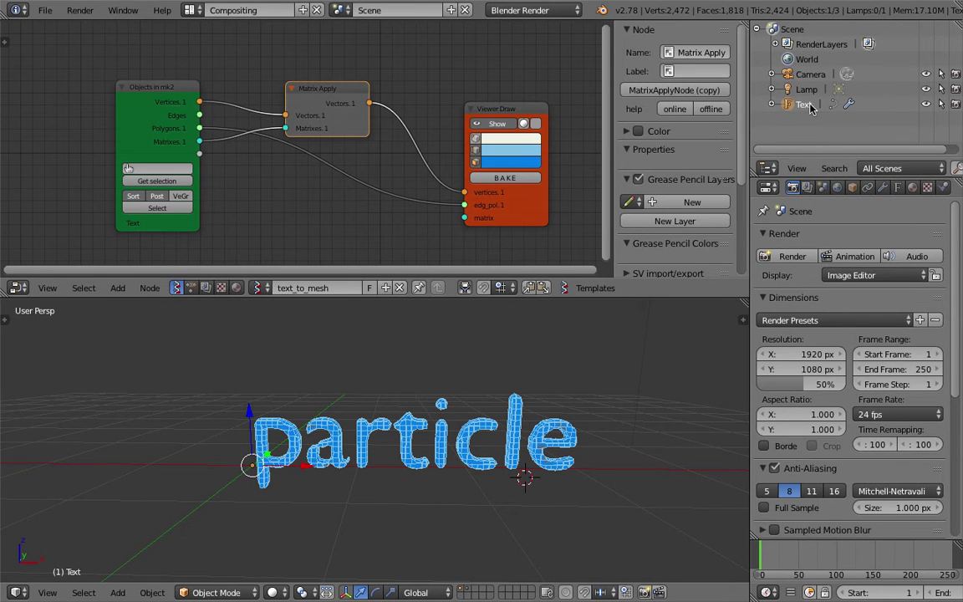
pyautogui.scroll(-1, 446, 177)
pyautogui.moveTo(430, 167); pyautogui.dragTo(385, 155, button='middle')
pyautogui.hotkey('ctrl', 's')
pyautogui.click(409, 405)
# Turn off the Viewer Draw node's display, move the node up out of the way and save
pyautogui.click(445, 114)
pyautogui.moveTo(452, 103); pyautogui.dragTo(411, 30)
pyautogui.hotkey('ctrl', 's')
pyautogui.press('Return')
# Add a Viewer BMeshMK2 node beside the Viewer Draw node and save the file
pyautogui.hotkey('shift', 'a')
pyautogui.click(495, 95)
pyautogui.write('bme')
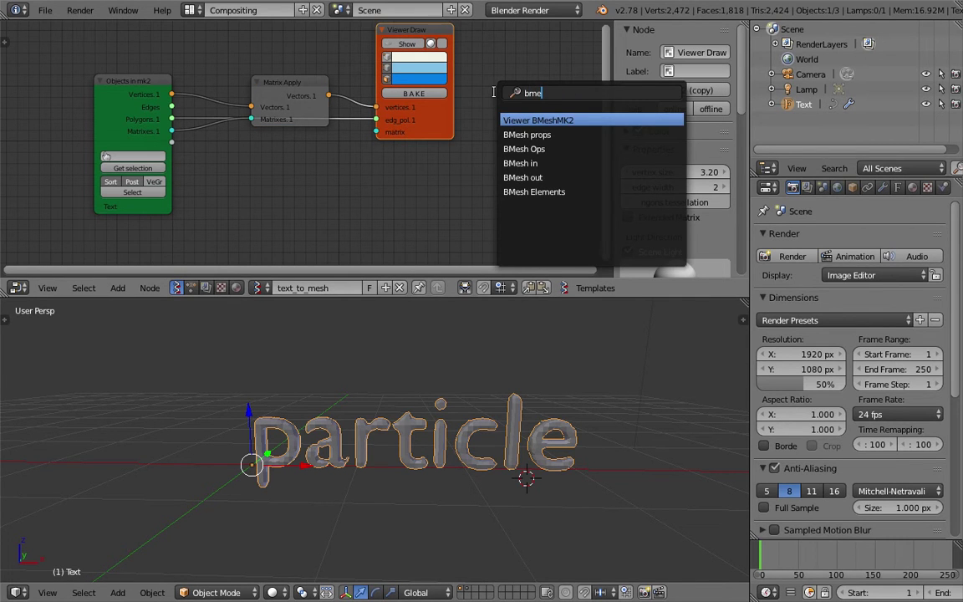
pyautogui.press('Return')
pyautogui.click(495, 98)
pyautogui.hotkey('ctrl', 's')
pyautogui.press('Return')
# Narrow the node editor's side region and set the Viewer BMeshMK2 node's base mesh name to text_mesh
pyautogui.moveTo(479, 103); pyautogui.dragTo(429, 89, button='middle')
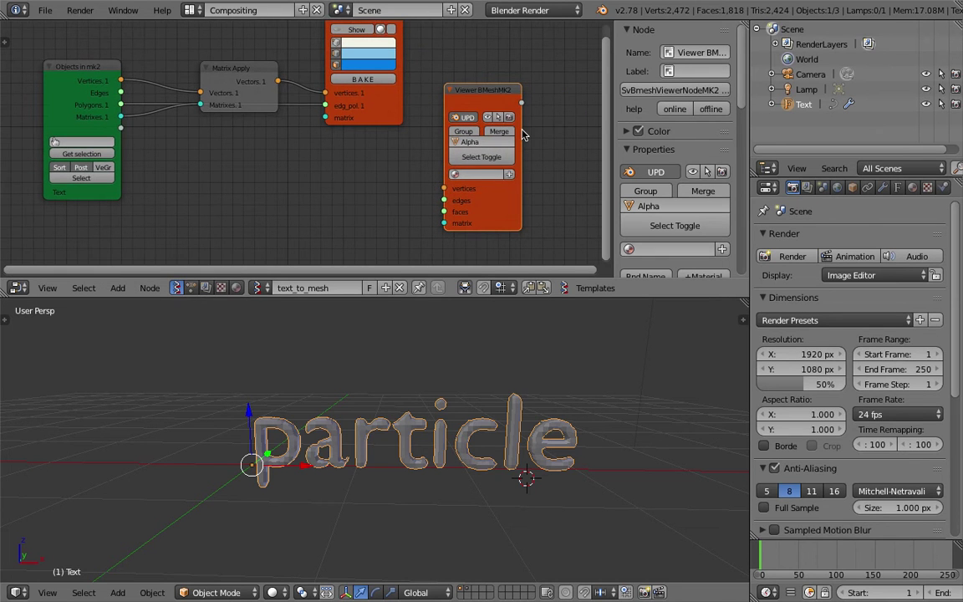
pyautogui.moveTo(520, 130); pyautogui.dragTo(684, 120)
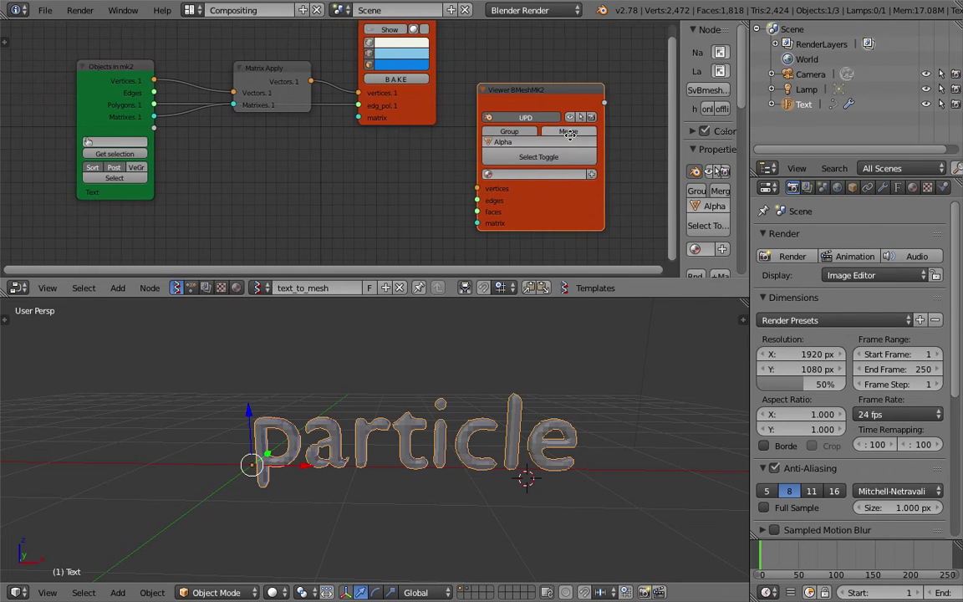
pyautogui.moveTo(528, 140); pyautogui.dragTo(405, 134, button='middle')
pyautogui.scroll(3, 403, 136)
pyautogui.click(402, 136)
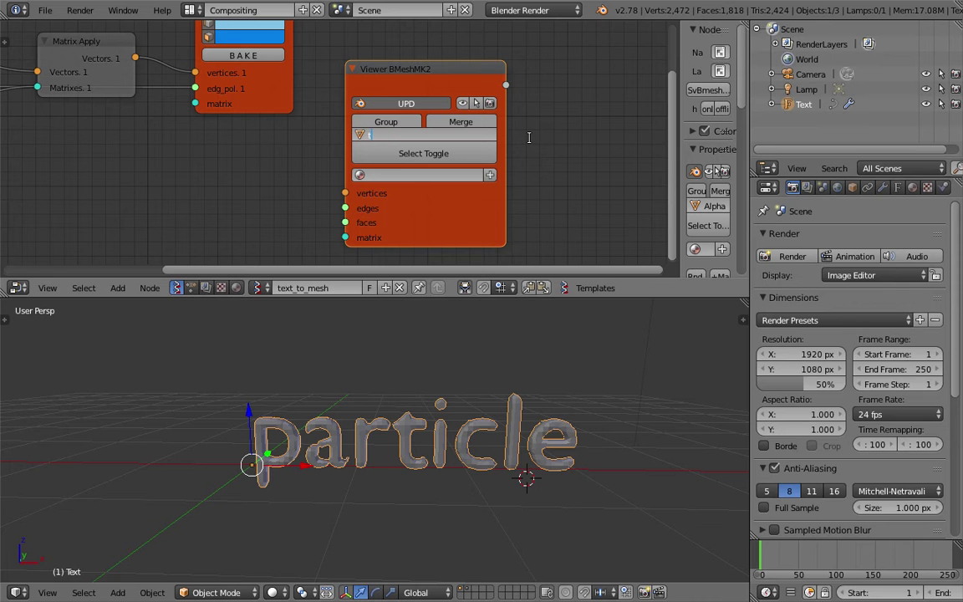
pyautogui.write('text_mesh')
pyautogui.press('Return')
# Connect Matrix Apply's Vectors to the Viewer BMeshMK2 vertices and the Objects in mk2 Polygons to its faces
pyautogui.press('Home')
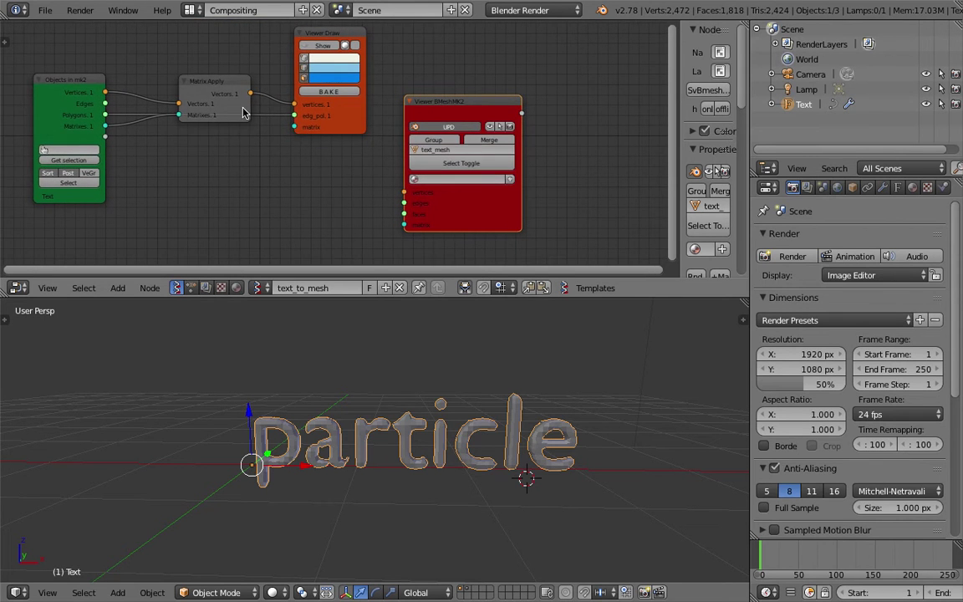
pyautogui.moveTo(252, 94); pyautogui.dragTo(383, 184)
pyautogui.moveTo(104, 114); pyautogui.dragTo(404, 214)
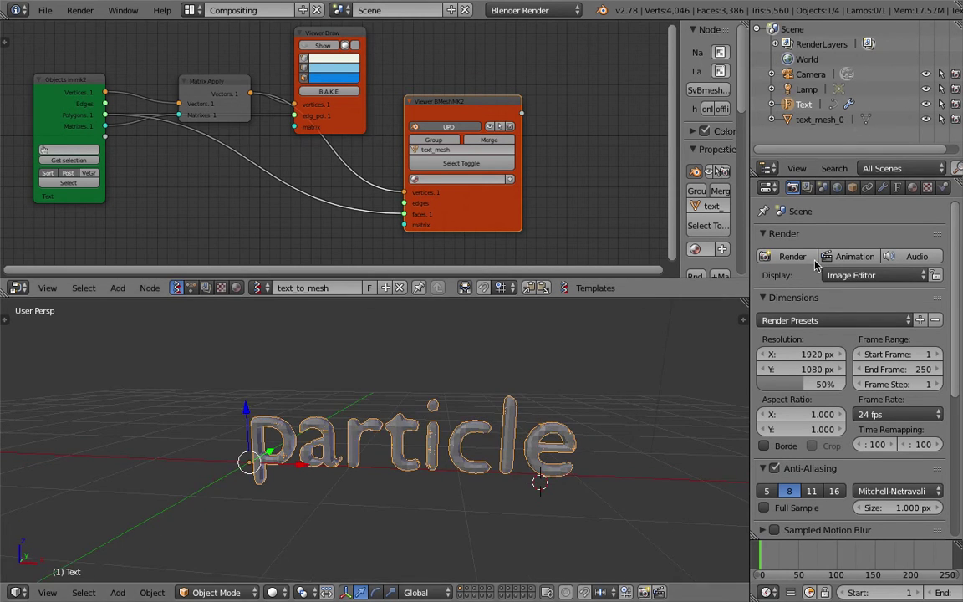
# Hide the original Text object and select the text_mesh_0 object generated by the nodes
pyautogui.click(926, 104)
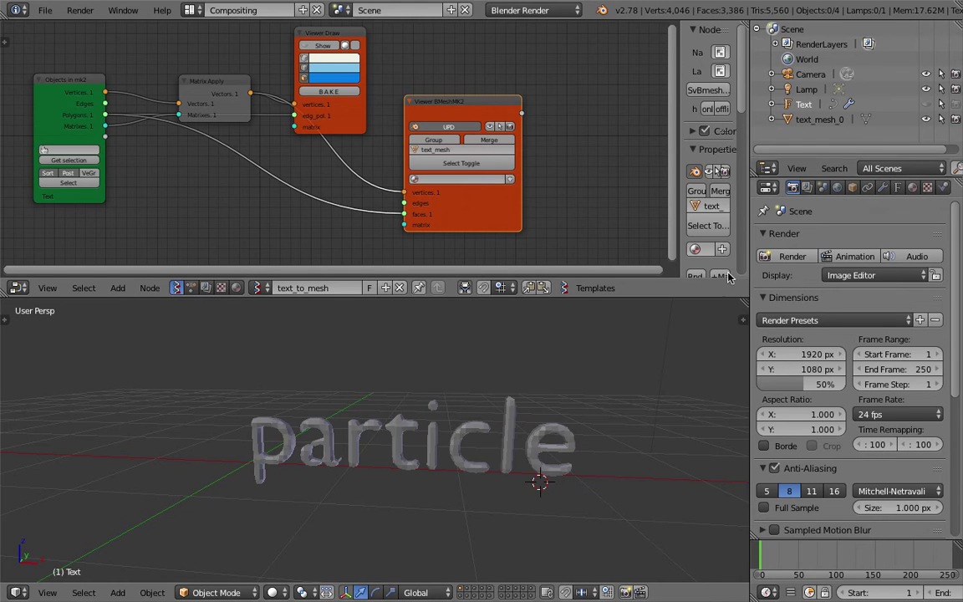
pyautogui.rightClick(500, 438)
pyautogui.moveTo(499, 438); pyautogui.dragTo(557, 393, button='middle')
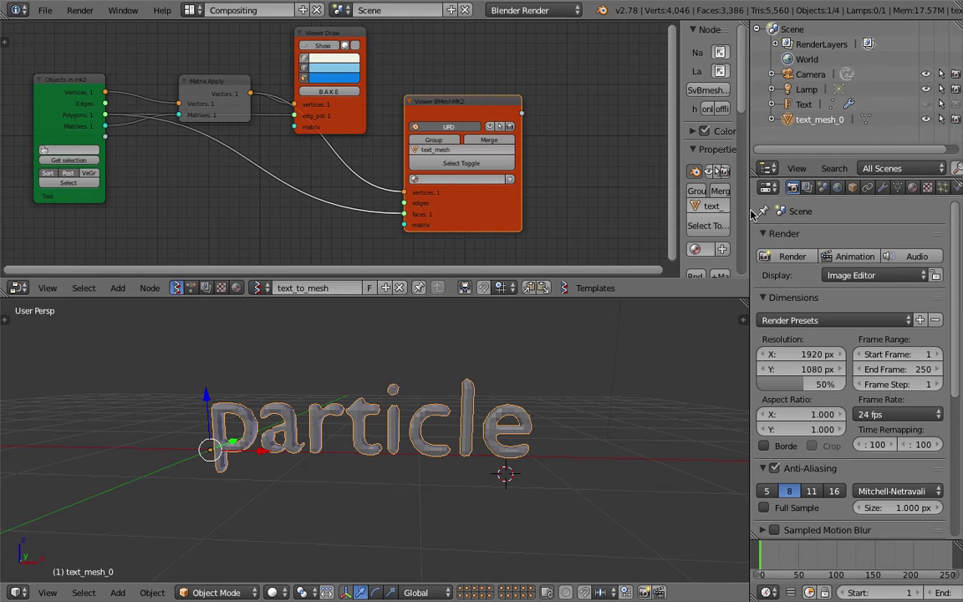
# Widen the properties editor and add an emitter particle system to text_mesh_0 with emission Start and End at 1
pyautogui.moveTo(750, 211); pyautogui.dragTo(698, 211)
pyautogui.click(889, 187)
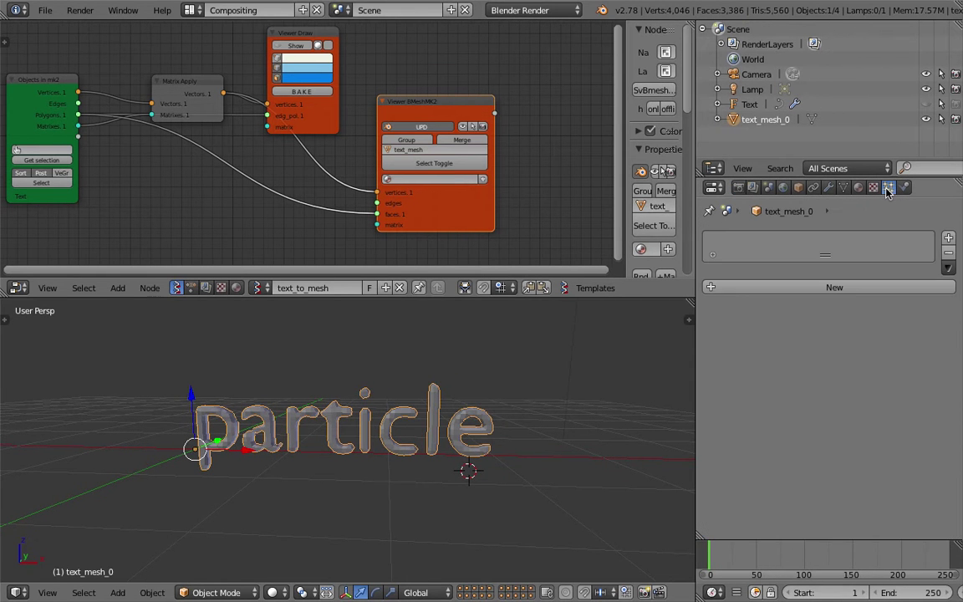
pyautogui.click(780, 289)
pyautogui.moveTo(776, 373); pyautogui.dragTo(777, 386)
pyautogui.write('1')
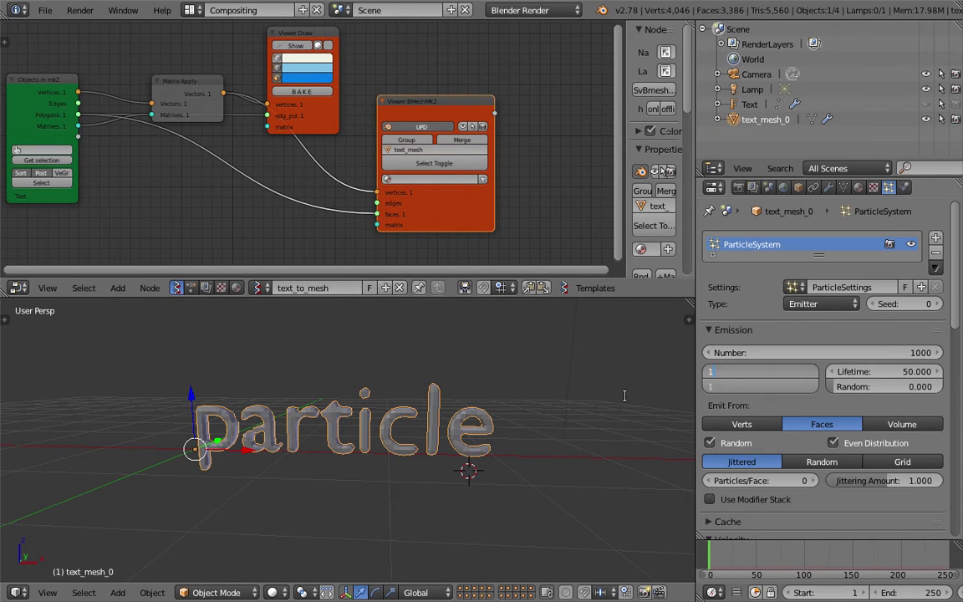
pyautogui.press('Return')
# In wireframe view, emit the particles from Volume with Random distribution and random emission order off, and save the file
pyautogui.moveTo(579, 396); pyautogui.dragTo(538, 401, button='middle')
pyautogui.scroll(2, 538, 402)
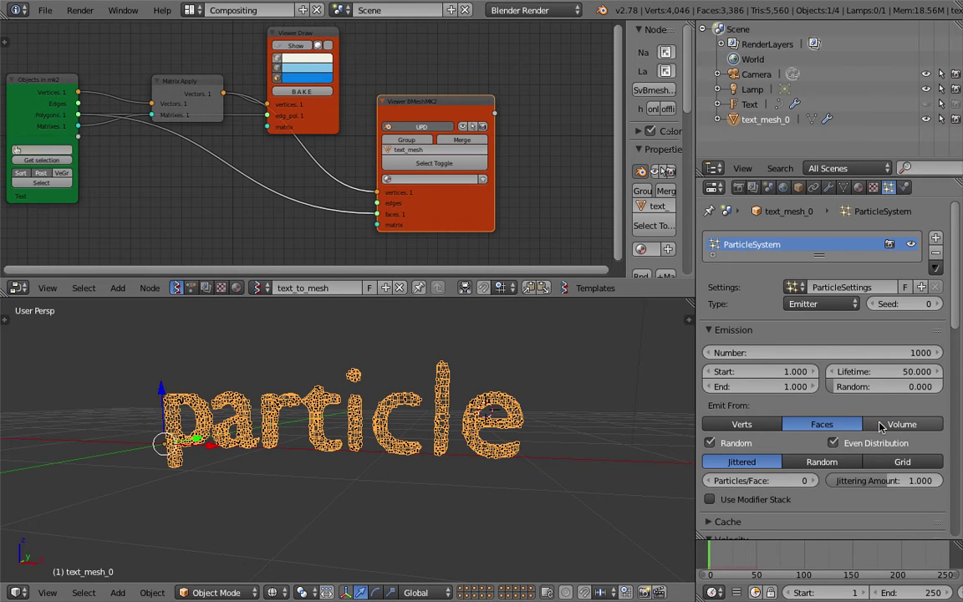
pyautogui.click(899, 424)
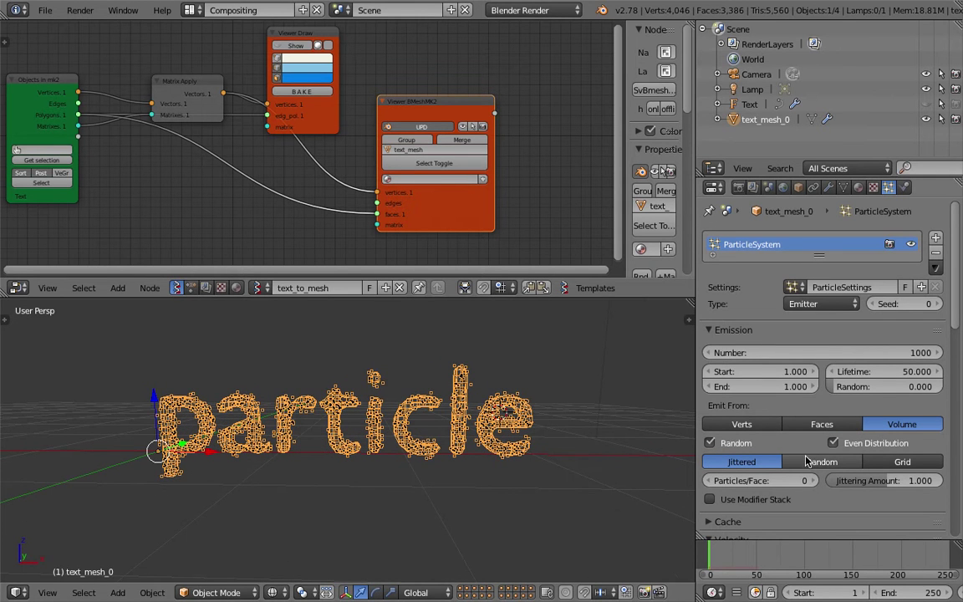
pyautogui.click(809, 463)
pyautogui.click(747, 450)
pyautogui.hotkey('ctrl', 's')
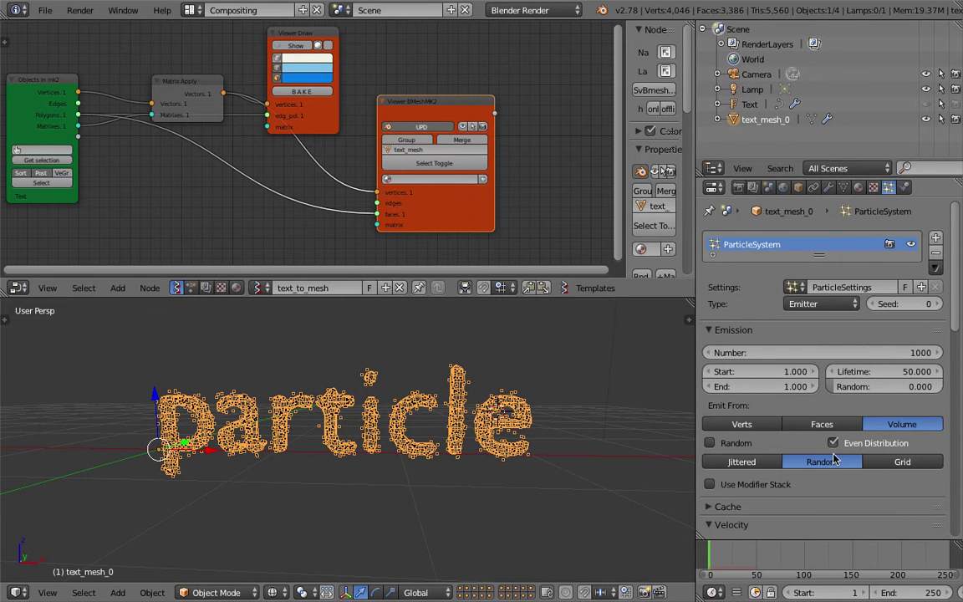
# Set the number of emitted particles to 2000 and save the file
pyautogui.moveTo(307, 422)
pyautogui.mouseDown(button='middle')
pyautogui.moveTo(322, 402)
pyautogui.moveTo(333, 407)
pyautogui.moveTo(311, 420)
pyautogui.mouseUp(button='middle')
pyautogui.click(814, 354)
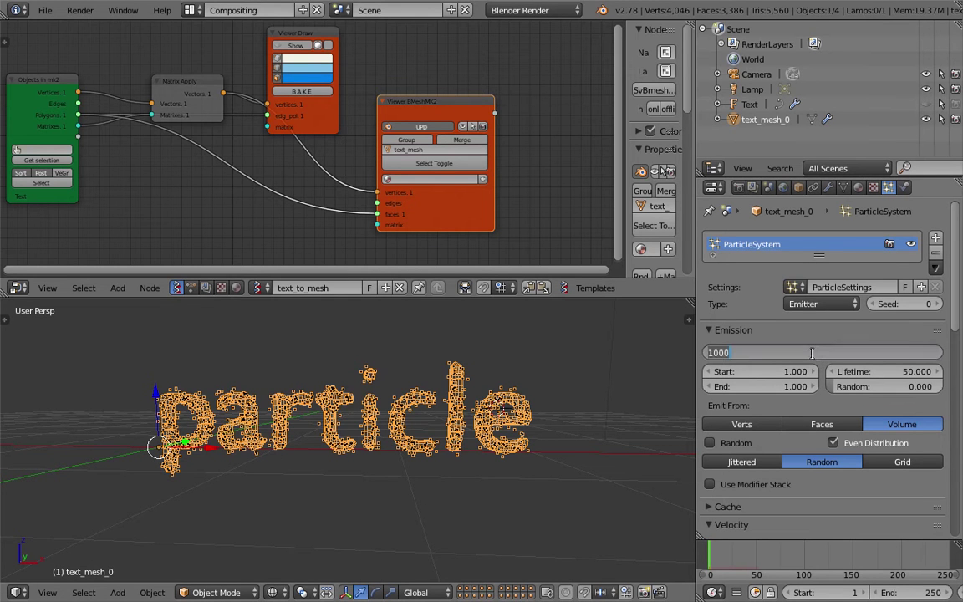
pyautogui.write('2000')
pyautogui.press('Return')
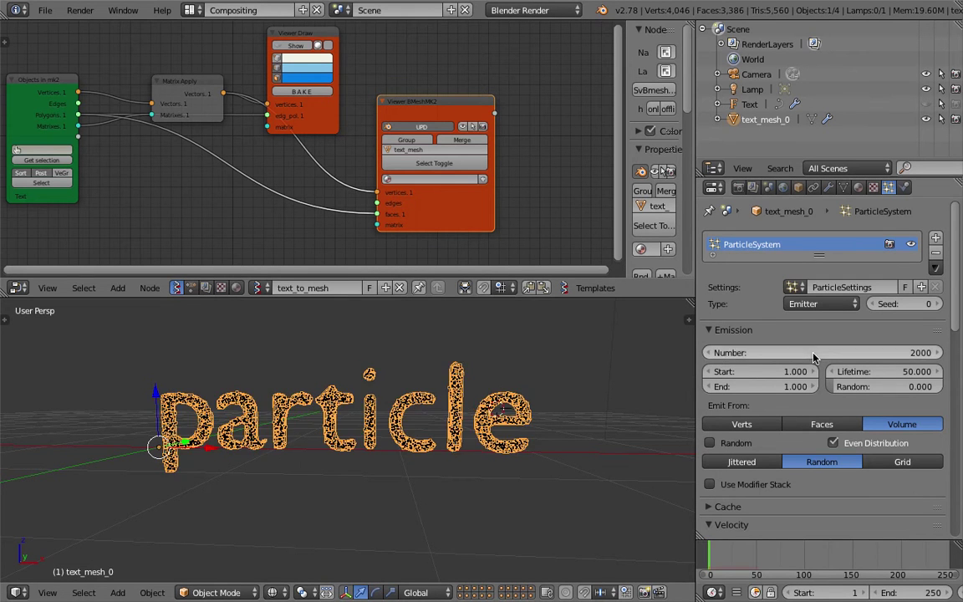
pyautogui.scroll(4, 373, 408)
pyautogui.hotkey('ctrl', 's')
# Play the animation to check how the particles move, return to the first frame and save the file
pyautogui.click(373, 407)
pyautogui.moveTo(392, 410); pyautogui.dragTo(467, 435, button='middle')
pyautogui.scroll(4, 425, 409)
pyautogui.scroll(-6, 450, 418)
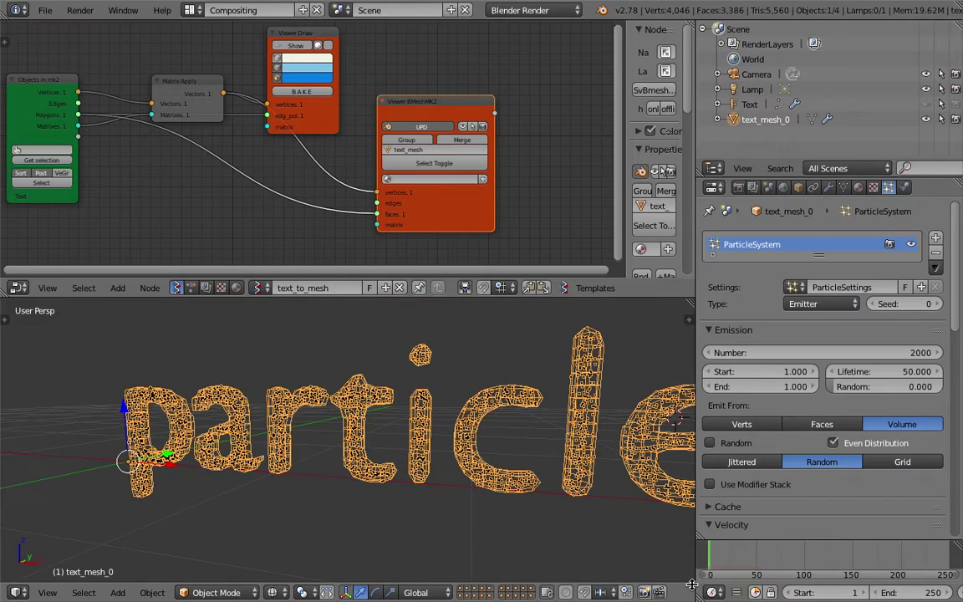
pyautogui.scroll(-5, 889, 595)
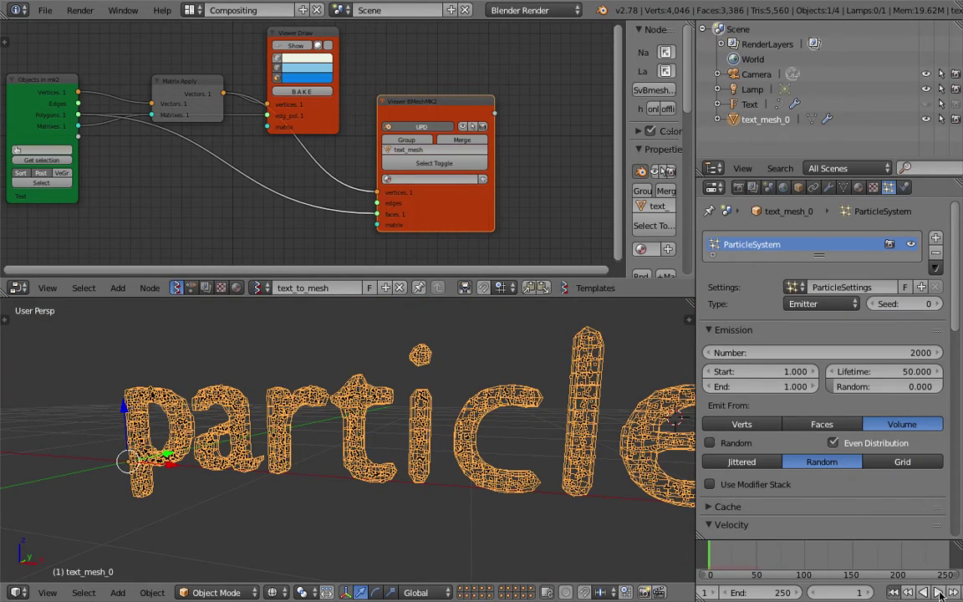
pyautogui.click(939, 593)
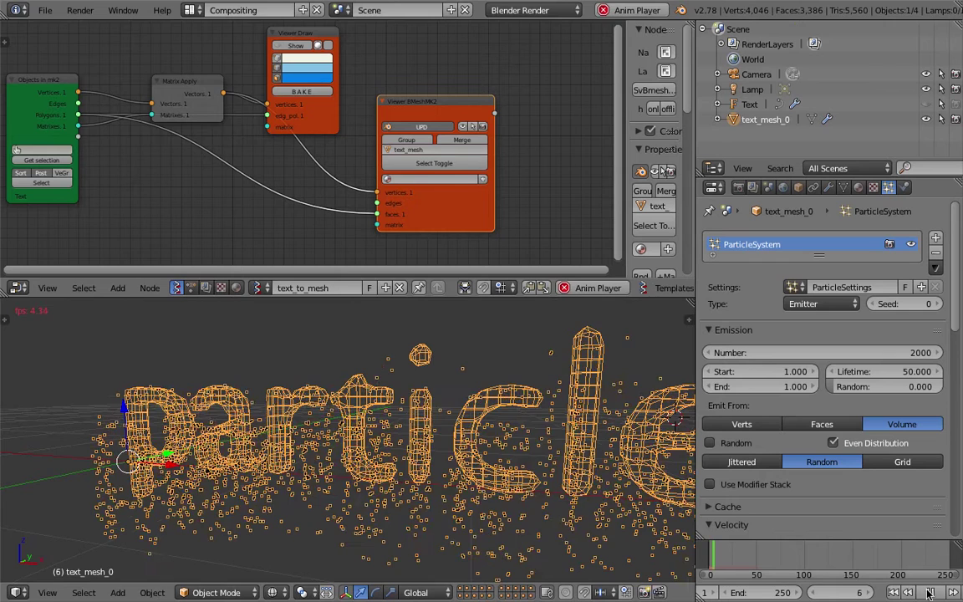
pyautogui.click(895, 594)
pyautogui.scroll(-4, 540, 454)
pyautogui.hotkey('ctrl', 's')
pyautogui.moveTo(539, 455); pyautogui.dragTo(516, 443, button='middle')
pyautogui.click(537, 453)
pyautogui.scroll(3, 533, 450)
pyautogui.hotkey('ctrl', 's')
# Set the particle physics type to No and the gravity field weight to 0
pyautogui.scroll(-8, 760, 434)
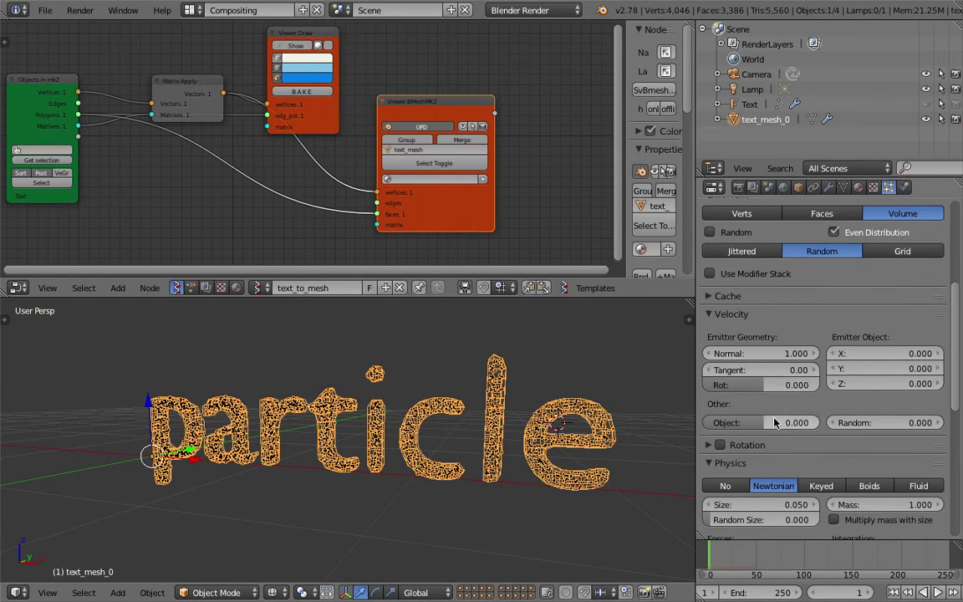
pyautogui.scroll(-2, 760, 434)
pyautogui.click(737, 369)
pyautogui.scroll(-3, 777, 444)
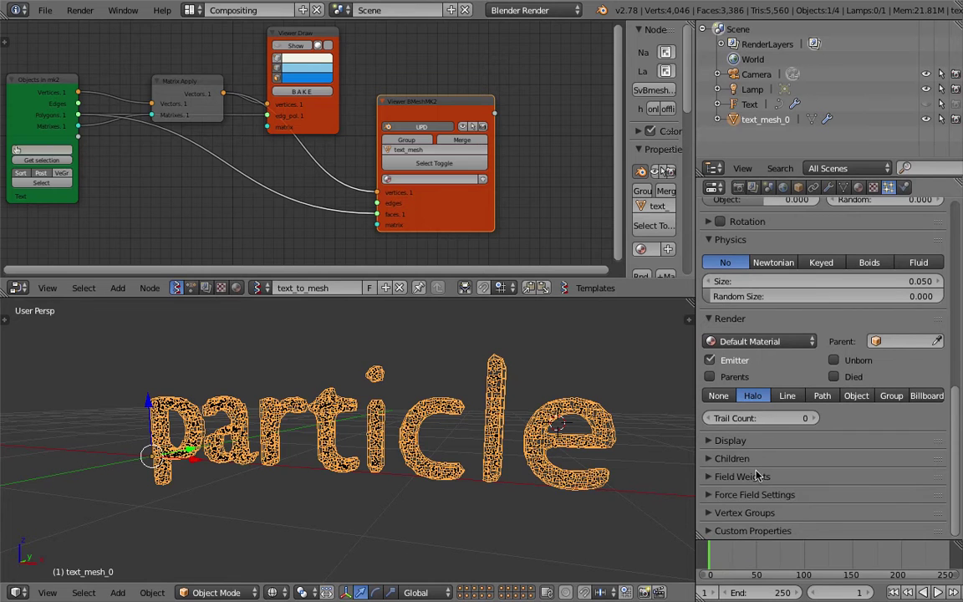
pyautogui.click(757, 476)
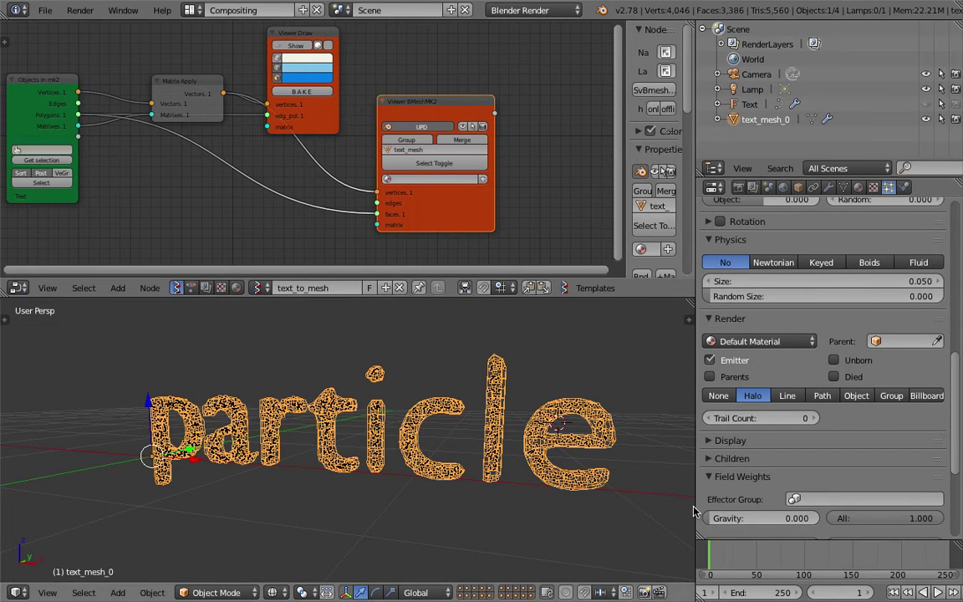
# Set the particles' Normal emitter velocity to 0 and save the file
pyautogui.scroll(4, 739, 431)
pyautogui.moveTo(451, 393); pyautogui.dragTo(470, 407, button='middle')
pyautogui.moveTo(784, 280); pyautogui.dragTo(752, 281)
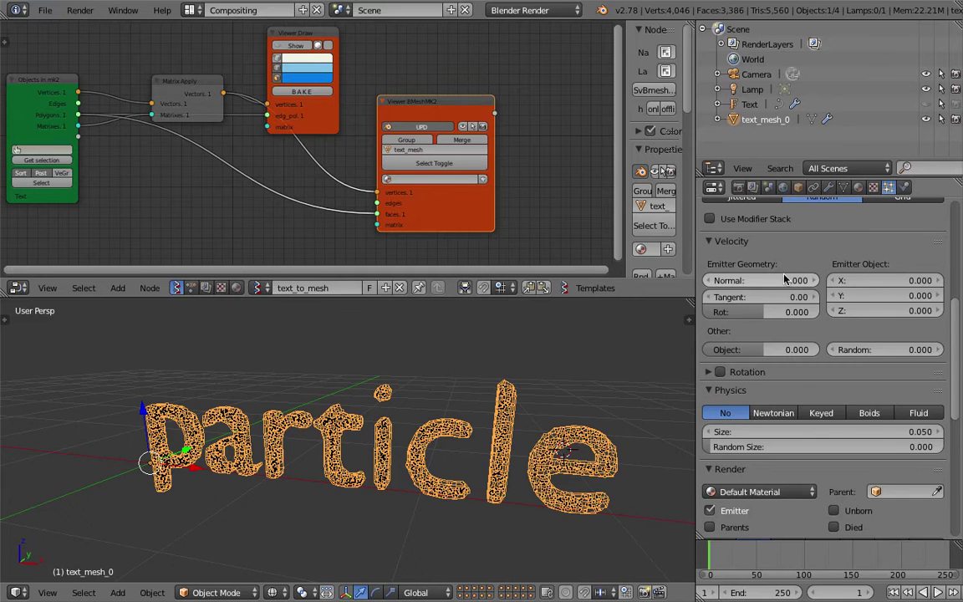
pyautogui.moveTo(464, 395); pyautogui.dragTo(474, 382, button='middle')
pyautogui.scroll(-4, 518, 389)
pyautogui.hotkey('ctrl', 's')
# Add a Ball metaball at the 3D cursor near the last letter of the text
pyautogui.click(569, 404)
pyautogui.scroll(-3, 544, 397)
pyautogui.scroll(2, 502, 400)
pyautogui.scroll(2, 481, 405)
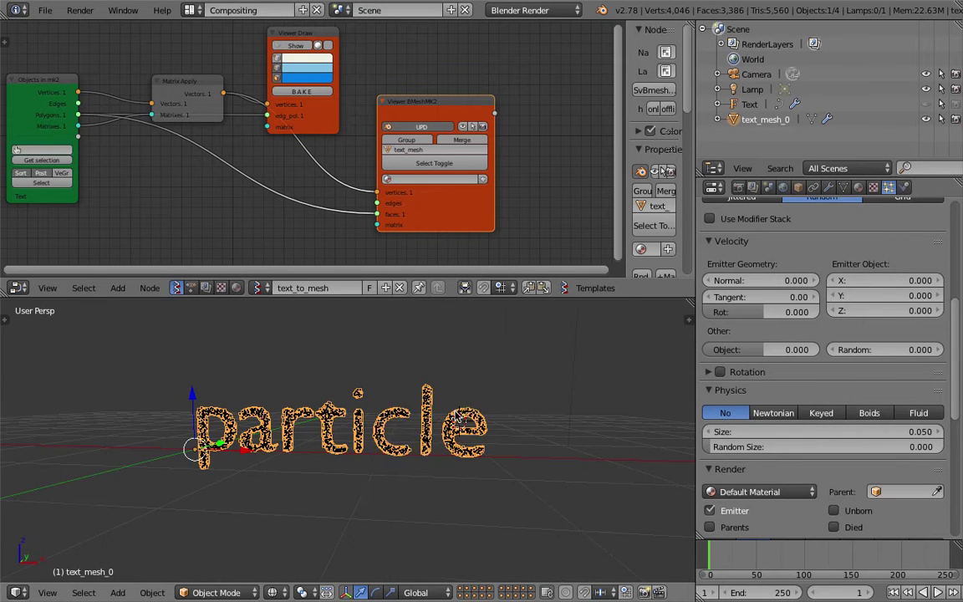
pyautogui.hotkey('shift', 'a')
pyautogui.moveTo(458, 416)
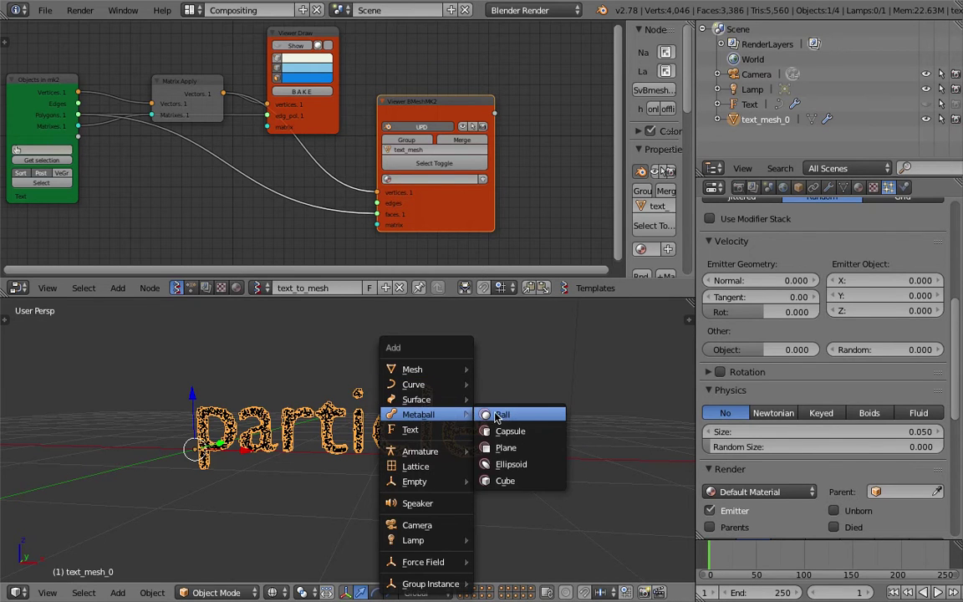
pyautogui.click(502, 415)
# Shrink the metaball to a scale of about 0.115 and move it above the text
pyautogui.press('s')
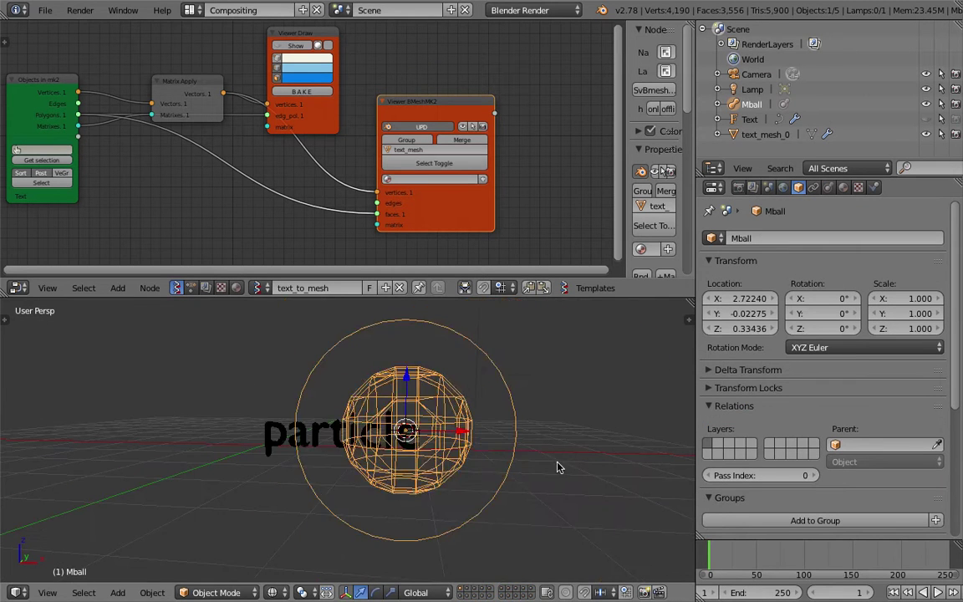
pyautogui.click(459, 454)
pyautogui.press('g')
pyautogui.click(368, 422)
pyautogui.press('s')
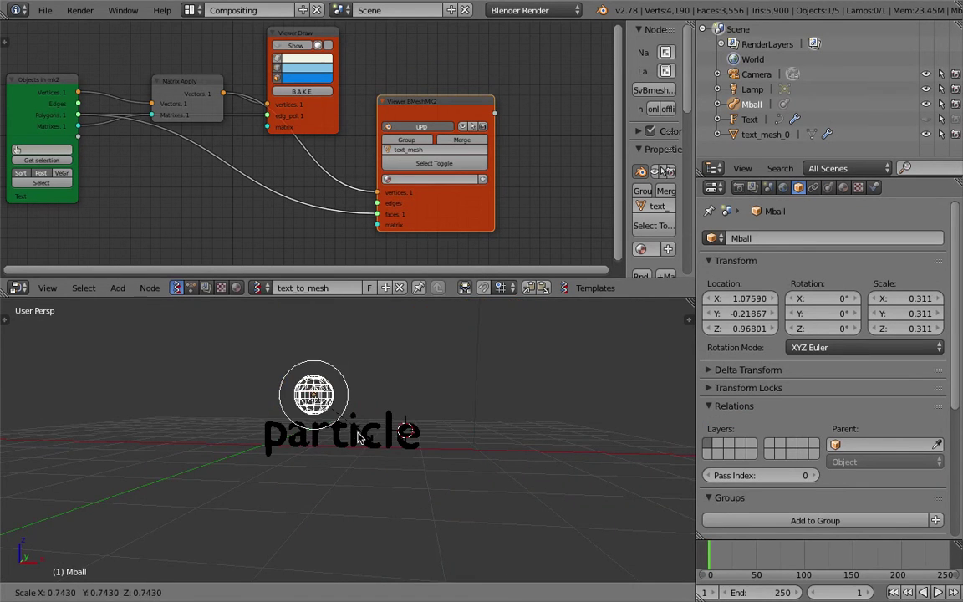
pyautogui.click(318, 423)
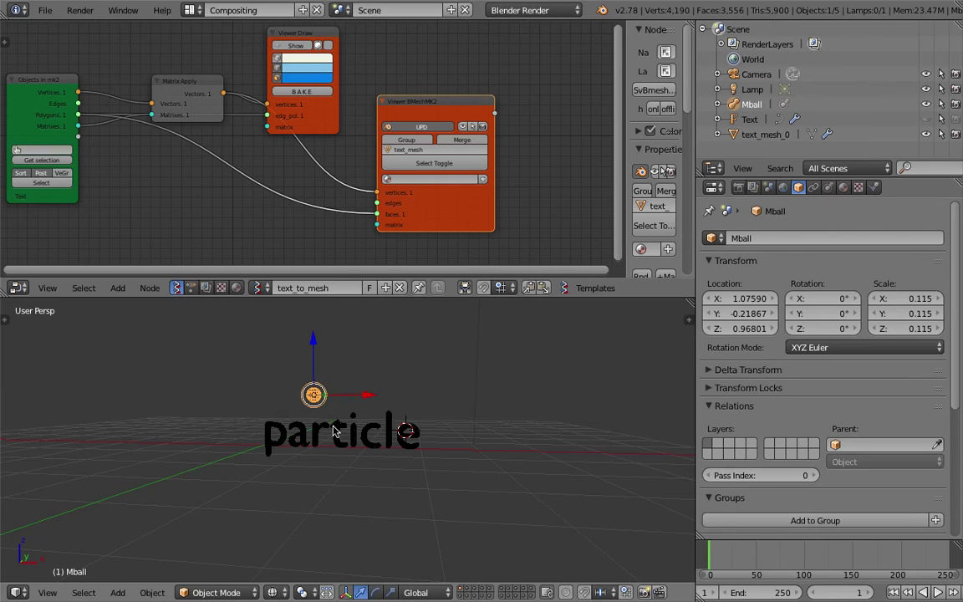
# Shrink the metaball to a scale of about 0.030, move it above the text's first letters and save the file
pyautogui.press('s')
pyautogui.click(313, 416)
pyautogui.scroll(5, 339, 408)
pyautogui.hotkey('ctrl', 's')
pyautogui.click(383, 418)
pyautogui.press('s')
pyautogui.click(355, 399)
pyautogui.press('g')
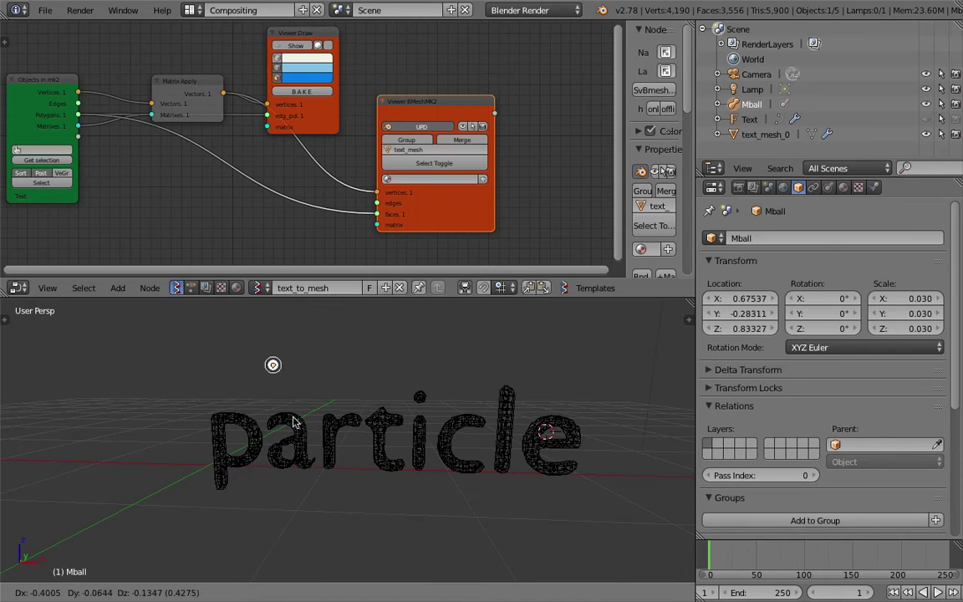
pyautogui.click(285, 420)
pyautogui.hotkey('ctrl', 's')
# Select text_mesh_0, play the animation to check the particles, return to the first frame and save the file
pyautogui.click(285, 420)
pyautogui.rightClick(286, 420)
pyautogui.moveTo(342, 427); pyautogui.dragTo(327, 423, button='middle')
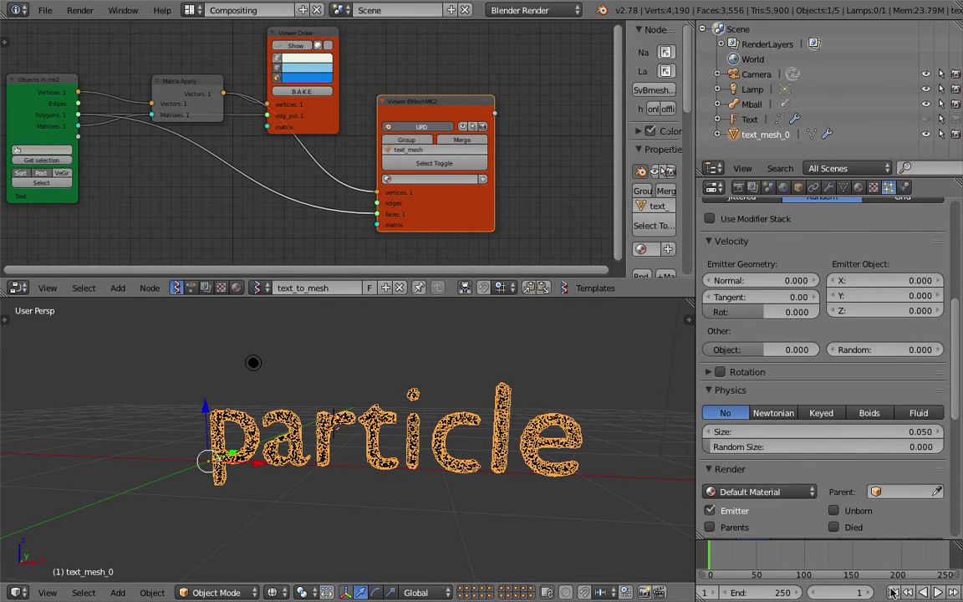
pyautogui.click(938, 593)
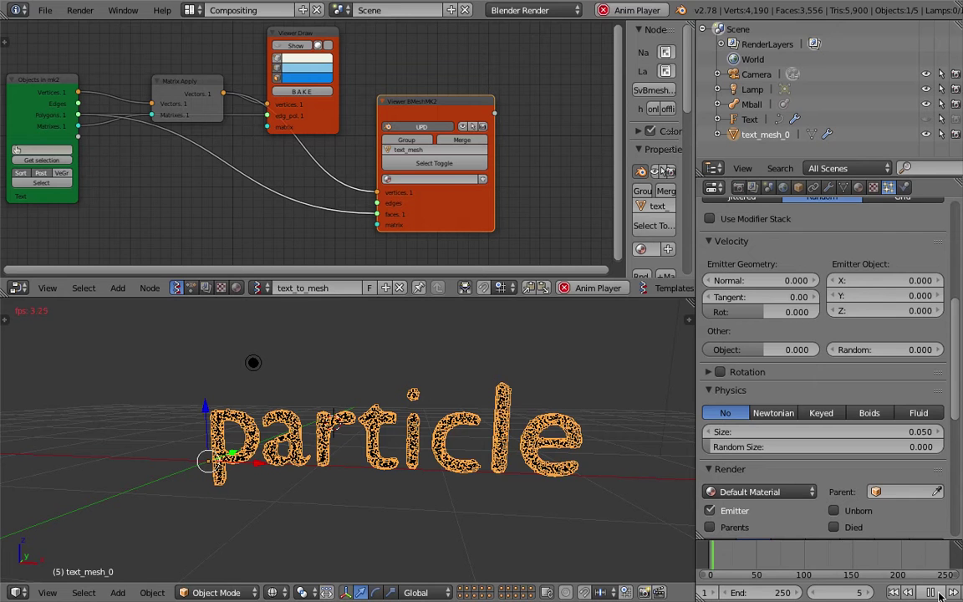
pyautogui.click(919, 596)
pyautogui.click(895, 593)
pyautogui.moveTo(522, 485); pyautogui.dragTo(501, 459, button='middle')
pyautogui.hotkey('ctrl', 's')
pyautogui.click(519, 481)
pyautogui.hotkey('ctrl', 's')
pyautogui.click(465, 405)
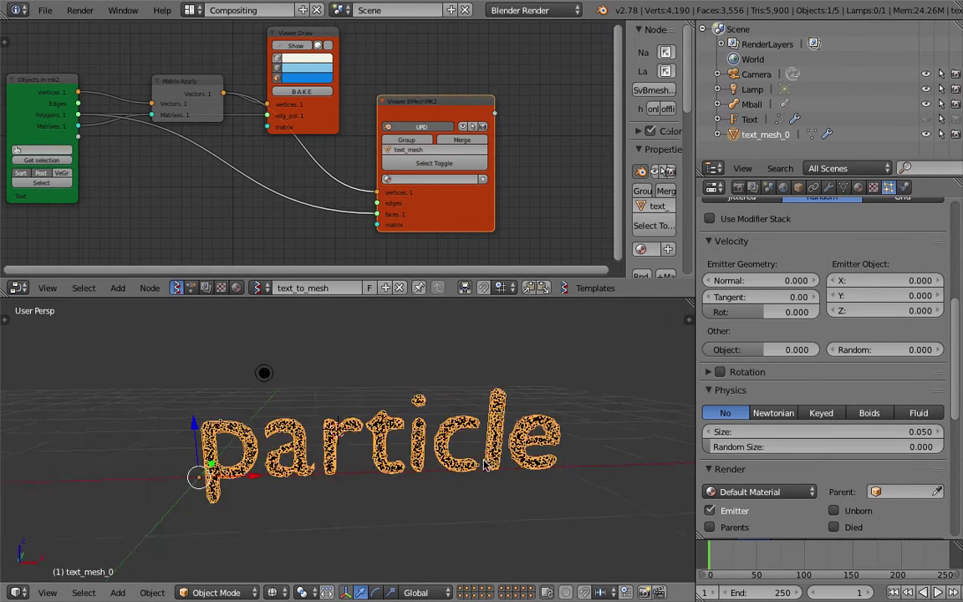
# Shrink the metaball to a scale of about 0.019 and switch the viewport to solid shading
pyautogui.rightClick(230, 372)
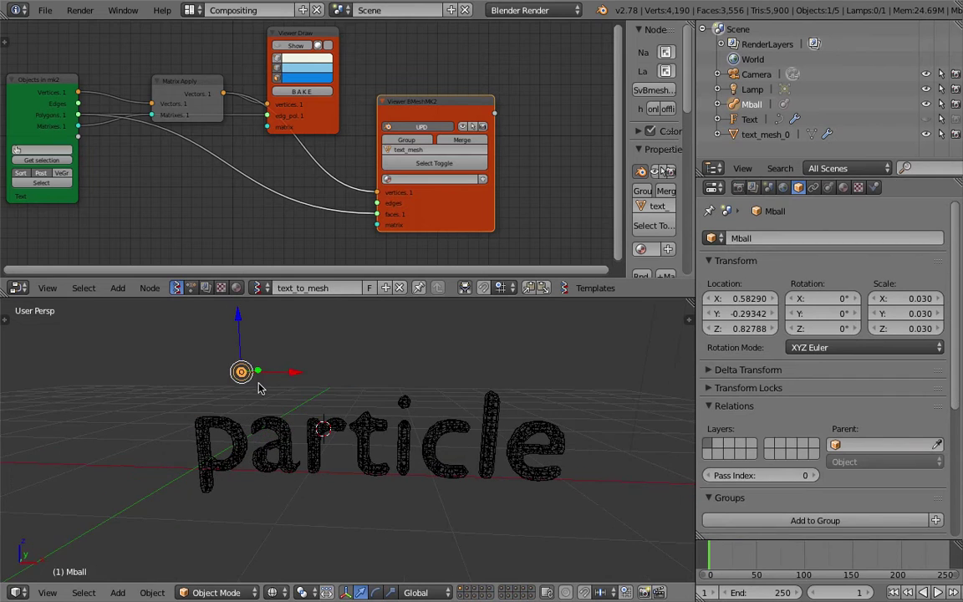
pyautogui.press('s')
pyautogui.click(280, 403)
pyautogui.scroll(3, 238, 383)
pyautogui.press('z')
pyautogui.press('z')
pyautogui.press('z')
pyautogui.keyDown('shift'); pyautogui.moveTo(190, 350); pyautogui.dragTo(212, 370, button='middle'); pyautogui.keyUp('shift')
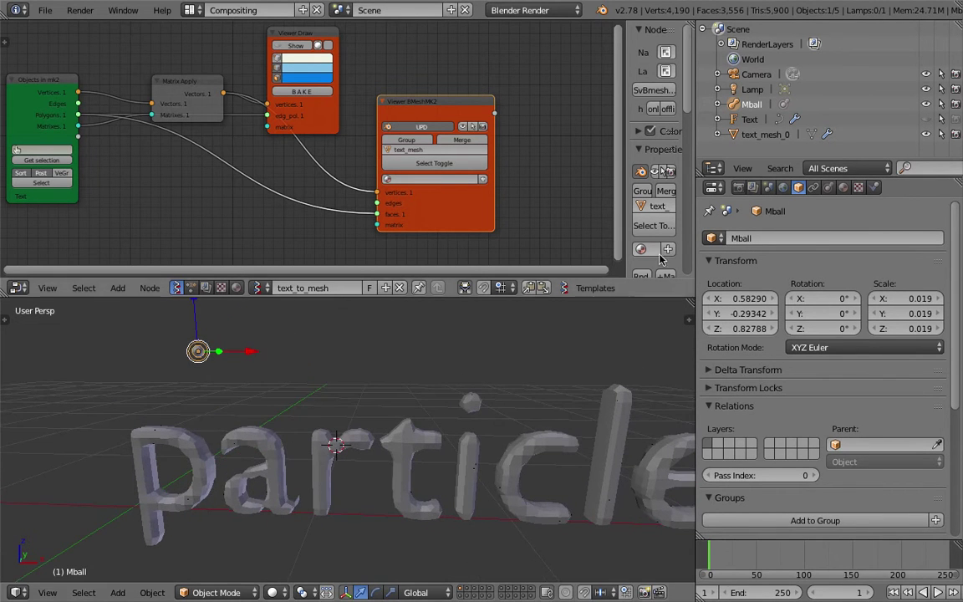
# Add a new material to the metaball and give it a red diffuse colour
pyautogui.click(843, 187)
pyautogui.click(799, 288)
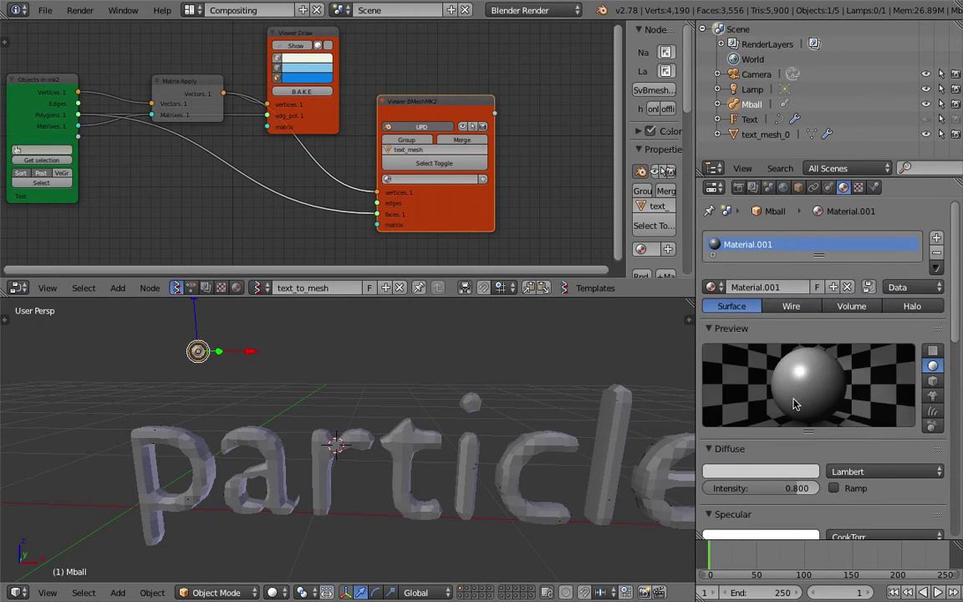
pyautogui.click(782, 472)
pyautogui.click(742, 370)
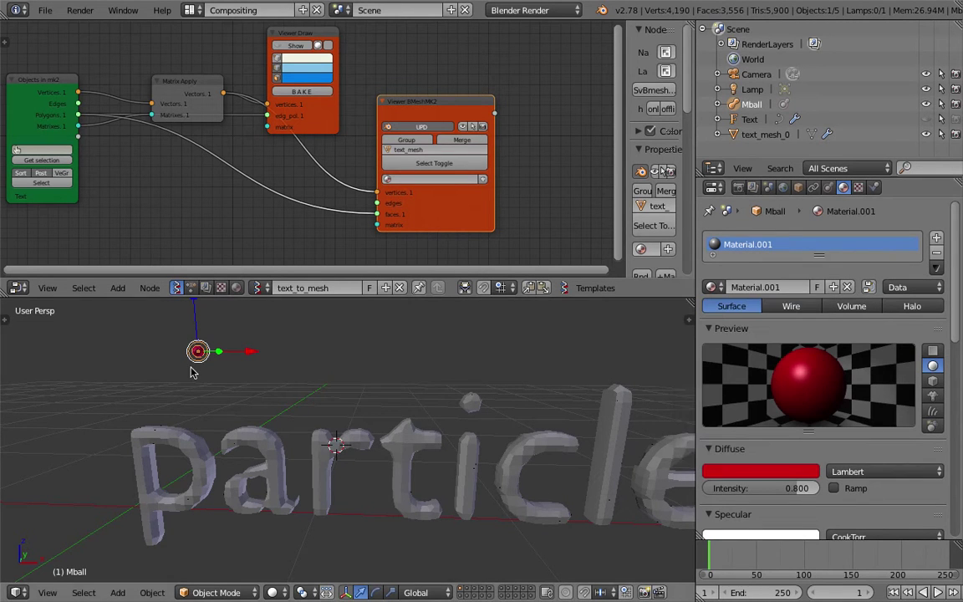
pyautogui.keyDown('shift'); pyautogui.moveTo(206, 343); pyautogui.dragTo(282, 389, button='middle'); pyautogui.keyUp('shift')
pyautogui.scroll(2, 245, 387)
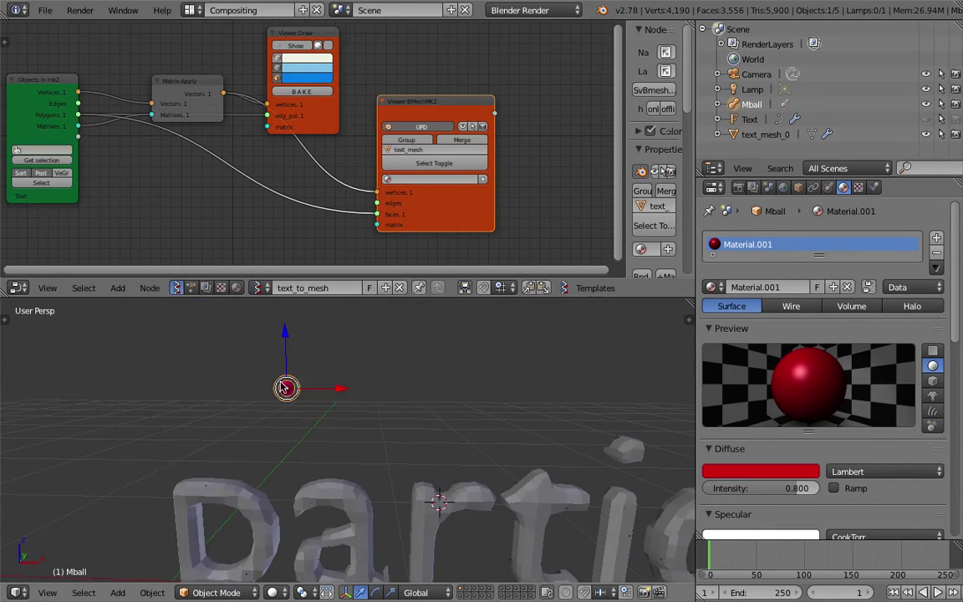
# Duplicate the red metaball and place the copy just beside the original
pyautogui.hotkey('shift', 'd')
pyautogui.click(300, 382)
pyautogui.scroll(2, 302, 385)
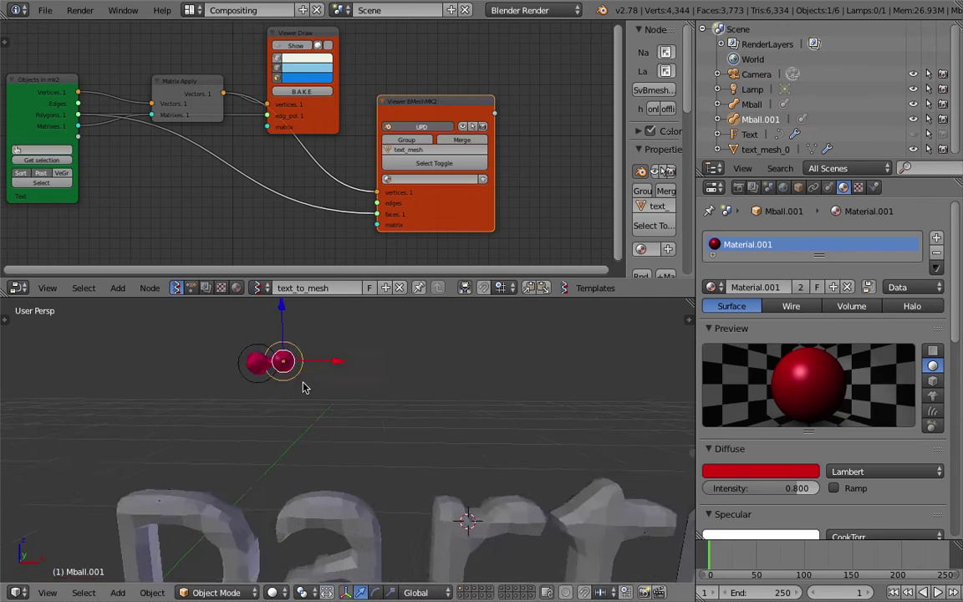
pyautogui.scroll(-1, 505, 385)
pyautogui.keyDown('shift'); pyautogui.moveTo(578, 385); pyautogui.dragTo(580, 390, button='middle'); pyautogui.keyUp('shift')
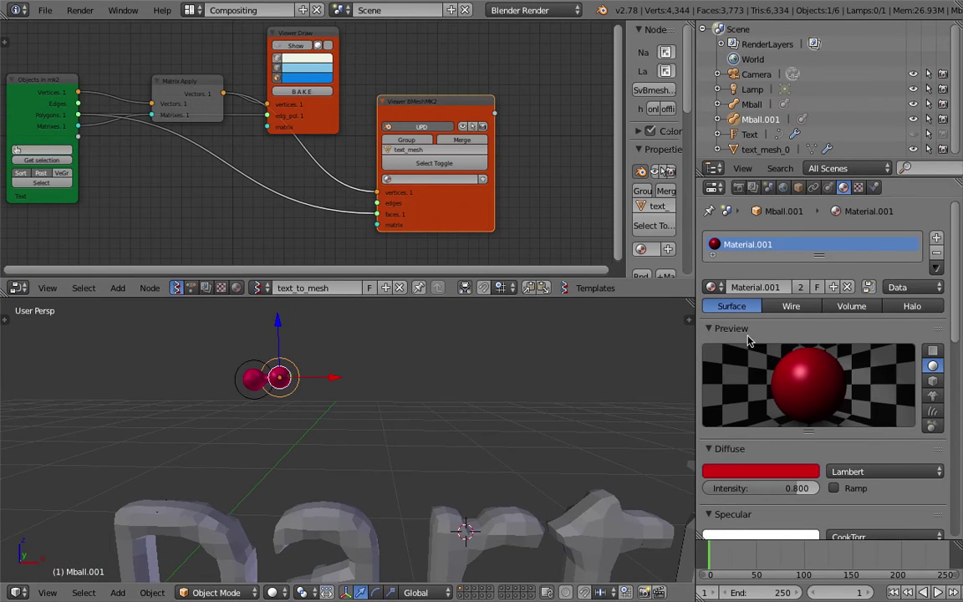
# Give the duplicate metaball its own material copy with a blue diffuse colour and move it slightly closer to the original
pyautogui.rightClick(259, 383)
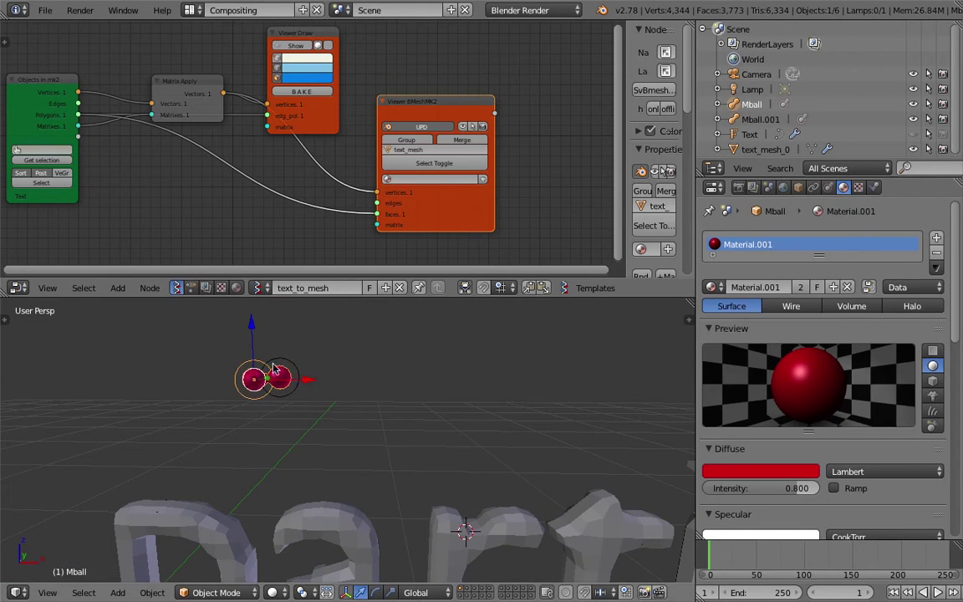
pyautogui.rightClick(280, 382)
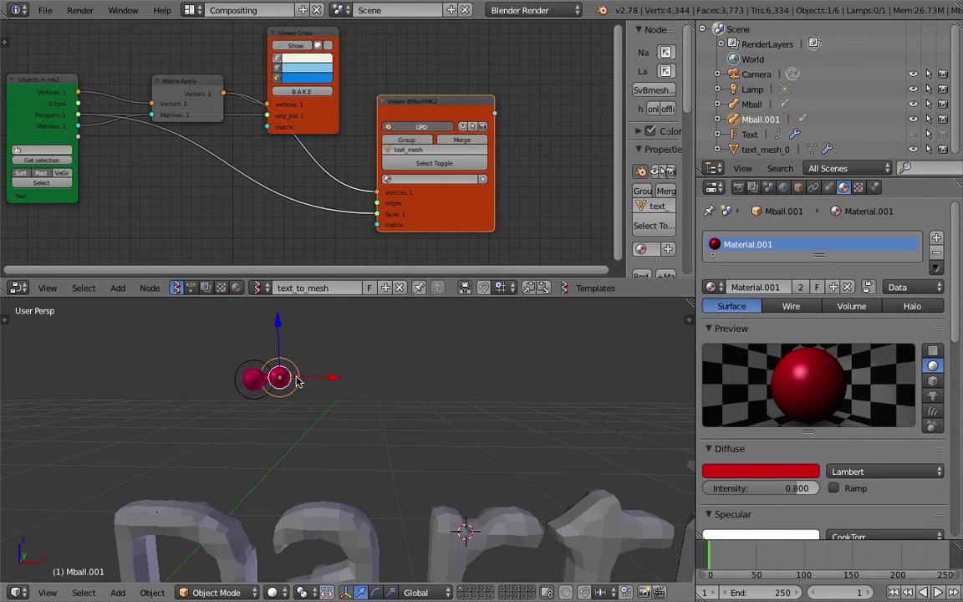
pyautogui.click(802, 288)
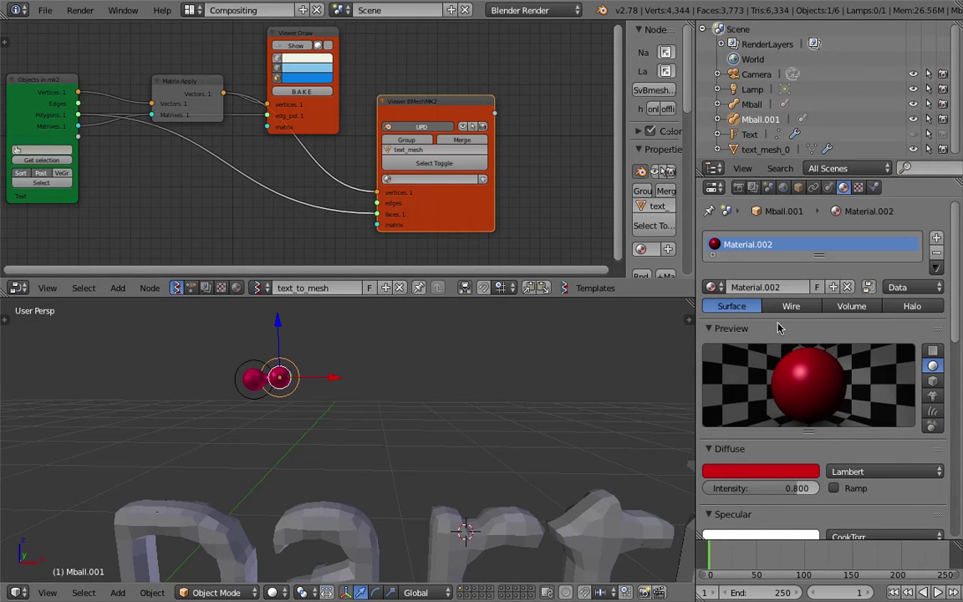
pyautogui.click(784, 470)
pyautogui.moveTo(753, 311); pyautogui.dragTo(765, 279)
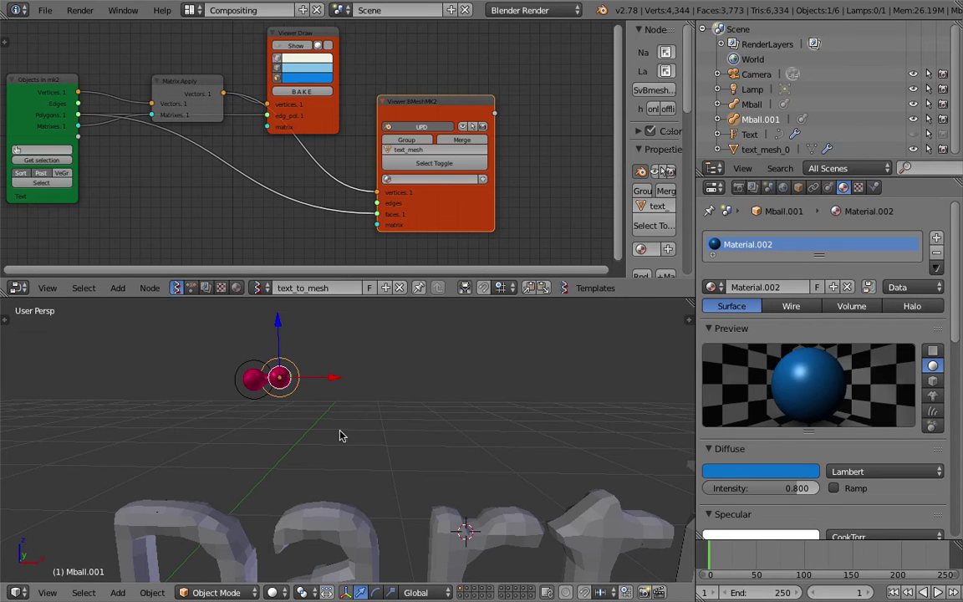
pyautogui.press('g')
pyautogui.click(326, 406)
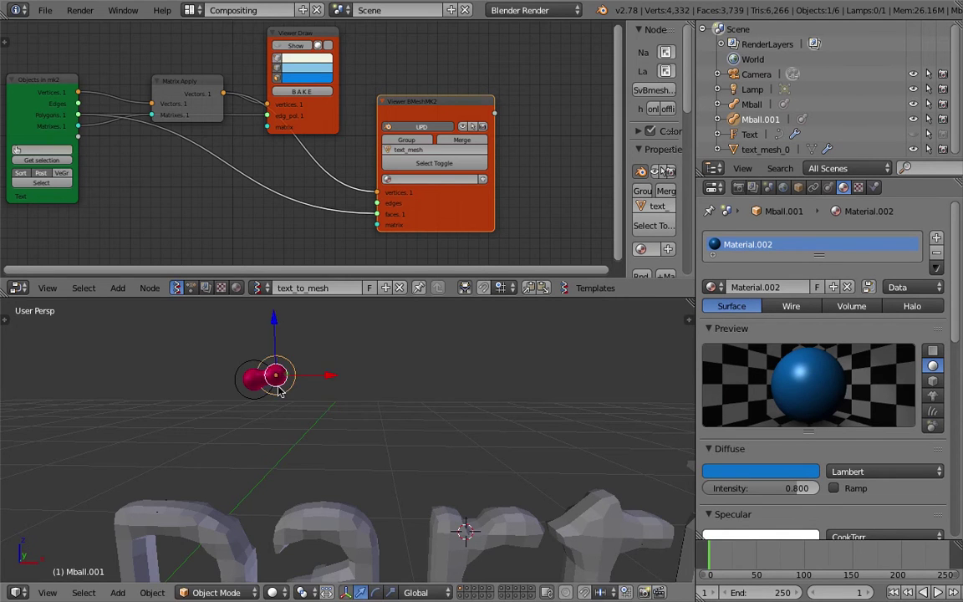
# Change the original Mball's diffuse colour to a softer red with R 0.800, G 0.245 and B 0.255
pyautogui.rightClick(259, 381)
pyautogui.click(724, 472)
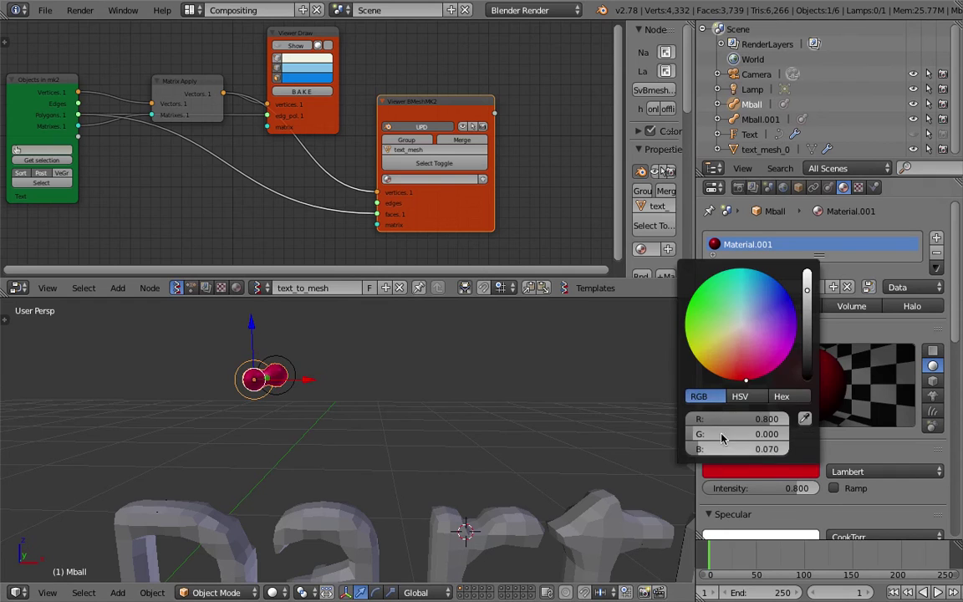
pyautogui.moveTo(728, 327)
pyautogui.mouseDown()
pyautogui.moveTo(753, 308)
pyautogui.moveTo(743, 350)
pyautogui.moveTo(746, 322)
pyautogui.moveTo(734, 327)
pyautogui.mouseUp()
pyautogui.scroll(5, 275, 420)
pyautogui.scroll(-5, 275, 420)
pyautogui.click(762, 468)
pyautogui.moveTo(729, 368); pyautogui.dragTo(742, 363)
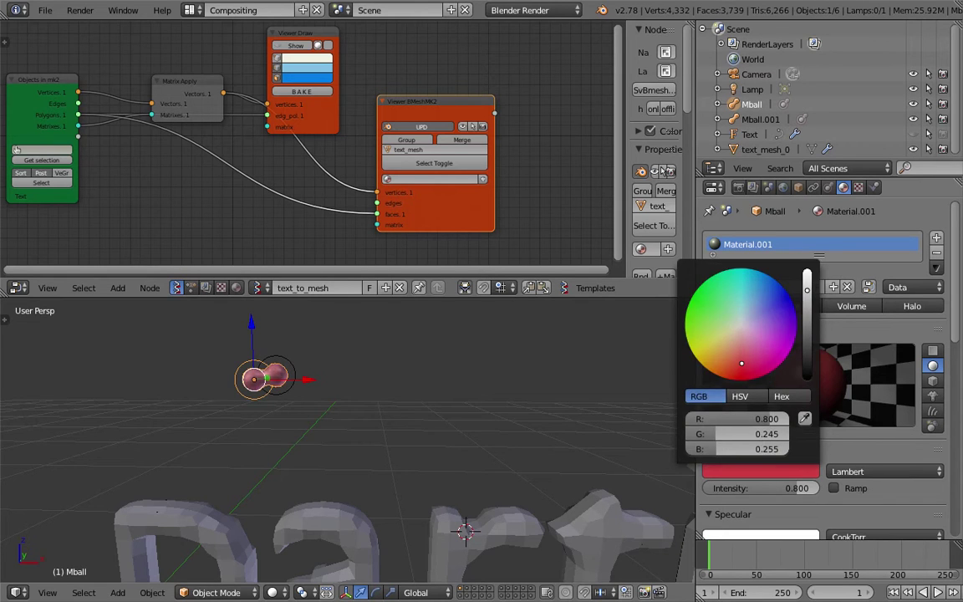
# Save the file and move the duplicate metaball Mball.001 slightly away from the original
pyautogui.moveTo(368, 438); pyautogui.dragTo(354, 435, button='middle')
pyautogui.hotkey('ctrl', 's')
pyautogui.click(354, 435)
pyautogui.hotkey('shift', 'd')
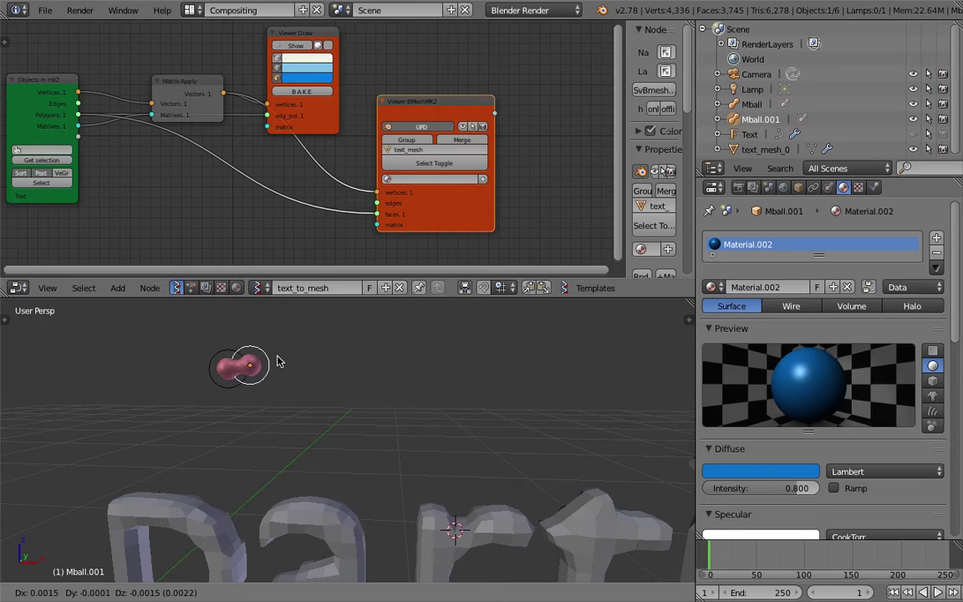
pyautogui.click(286, 359)
pyautogui.scroll(-2, 329, 399)
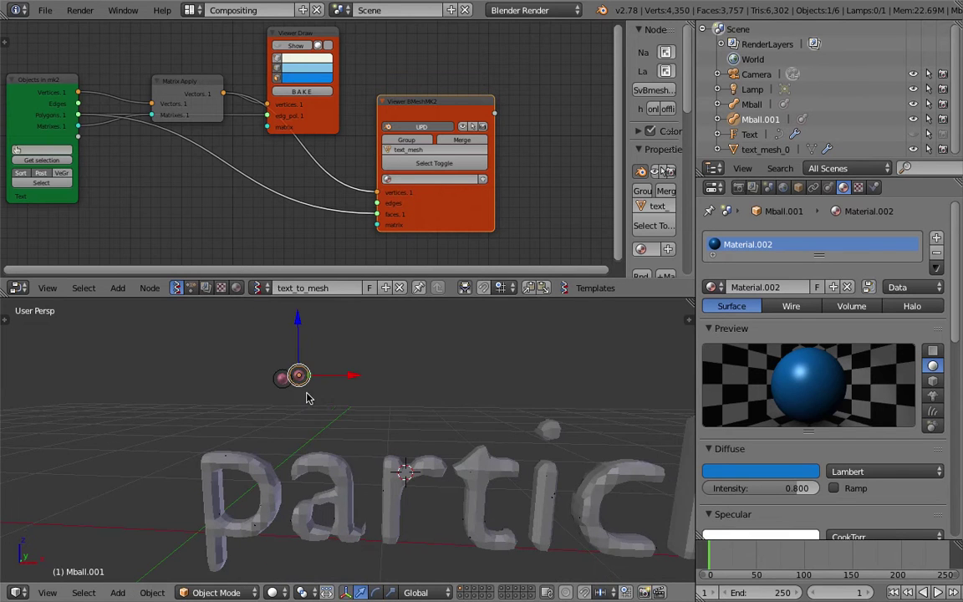
# Scale up the duplicate metaball Mball.001 and shift it further from the original
pyautogui.rightClick(295, 376)
pyautogui.rightClick(294, 376)
pyautogui.press('s')
pyautogui.click(322, 401)
pyautogui.press('g')
pyautogui.click(332, 401)
# Select the original metaball and compare it with its larger duplicate above the text
pyautogui.rightClick(285, 381)
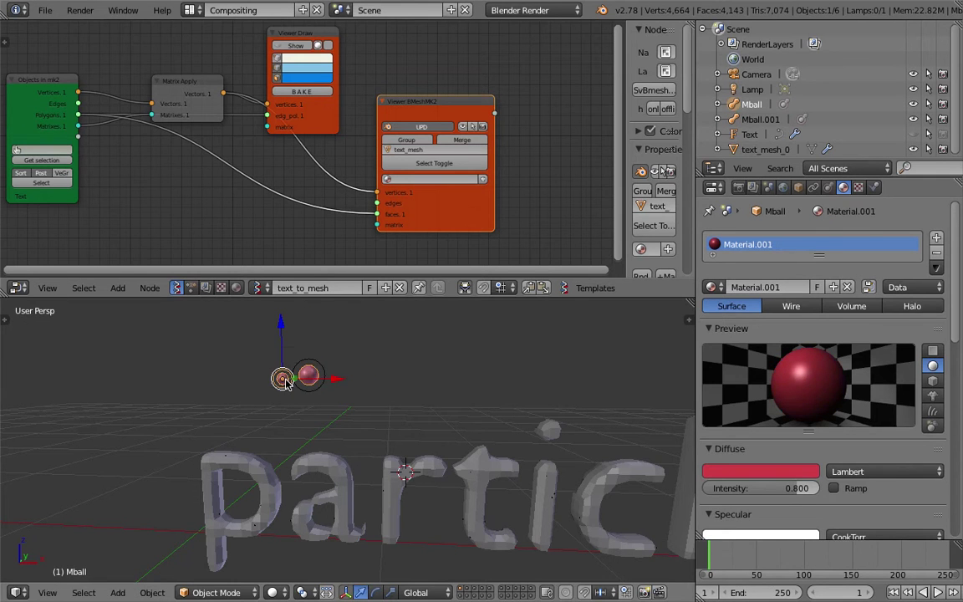
pyautogui.scroll(4, 306, 378)
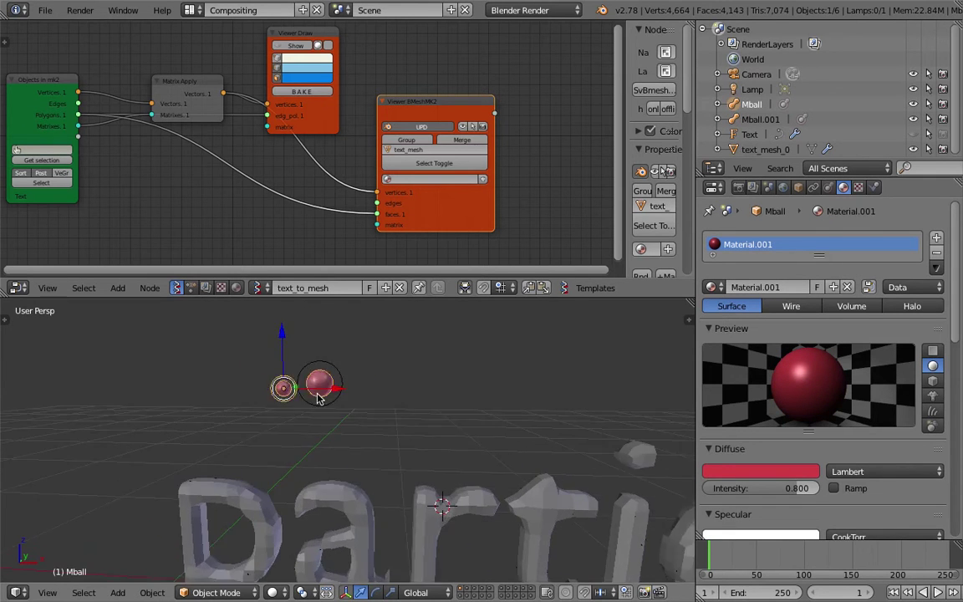
pyautogui.rightClick(330, 356)
pyautogui.rightClick(288, 382)
pyautogui.rightClick(286, 380)
pyautogui.rightClick(297, 390)
pyautogui.scroll(-2, 317, 416)
pyautogui.keyDown('shift'); pyautogui.moveTo(442, 503); pyautogui.dragTo(425, 437, button='middle'); pyautogui.keyUp('shift')
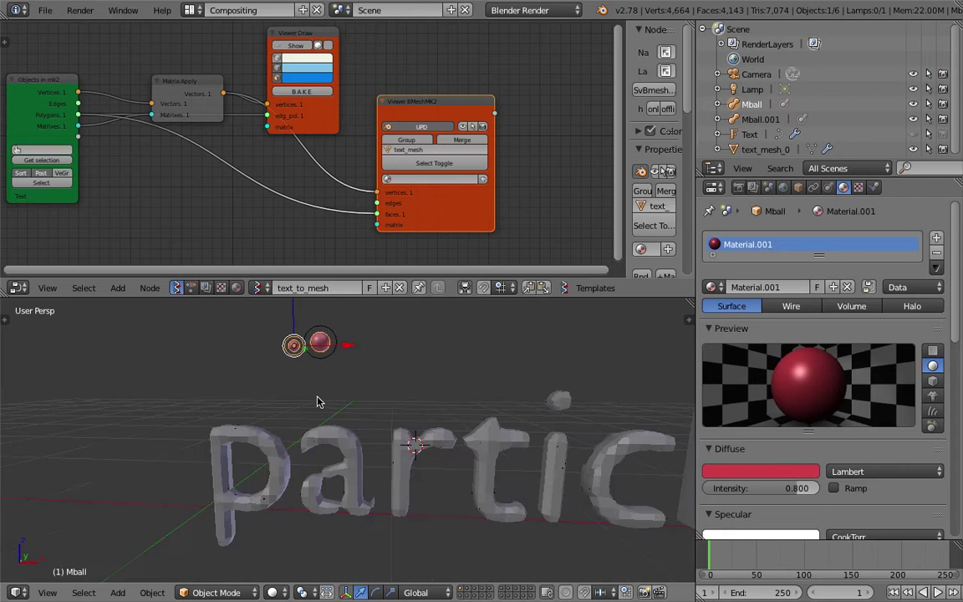
# Select text_mesh_0 in wireframe shading, save the file, and toggle the mesh's visibility off and on
pyautogui.rightClick(425, 438)
pyautogui.press('z')
pyautogui.keyDown('shift'); pyautogui.moveTo(487, 442); pyautogui.dragTo(419, 428, button='middle'); pyautogui.keyUp('shift')
pyautogui.hotkey('ctrl', 's')
pyautogui.click(418, 428)
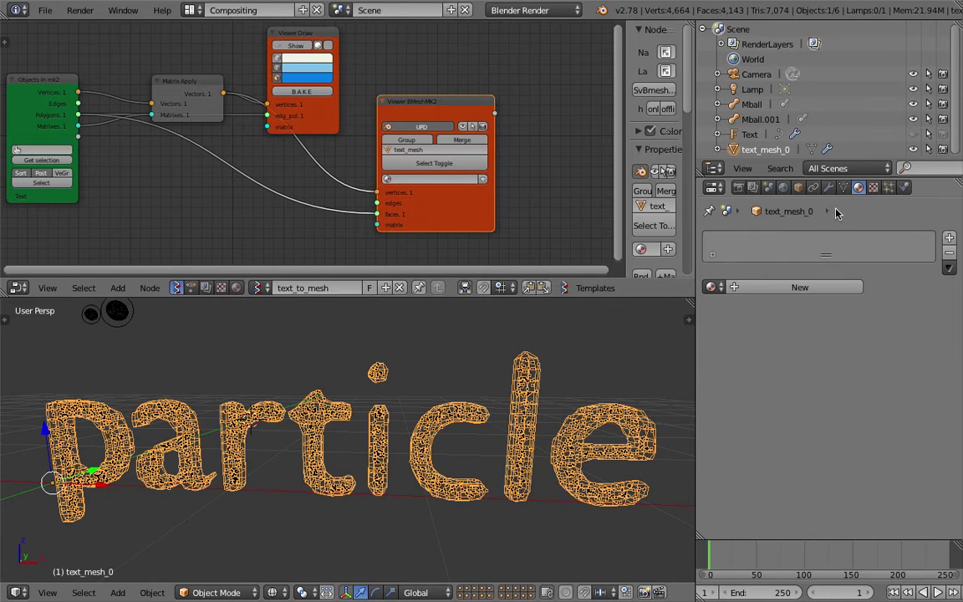
pyautogui.click(916, 150)
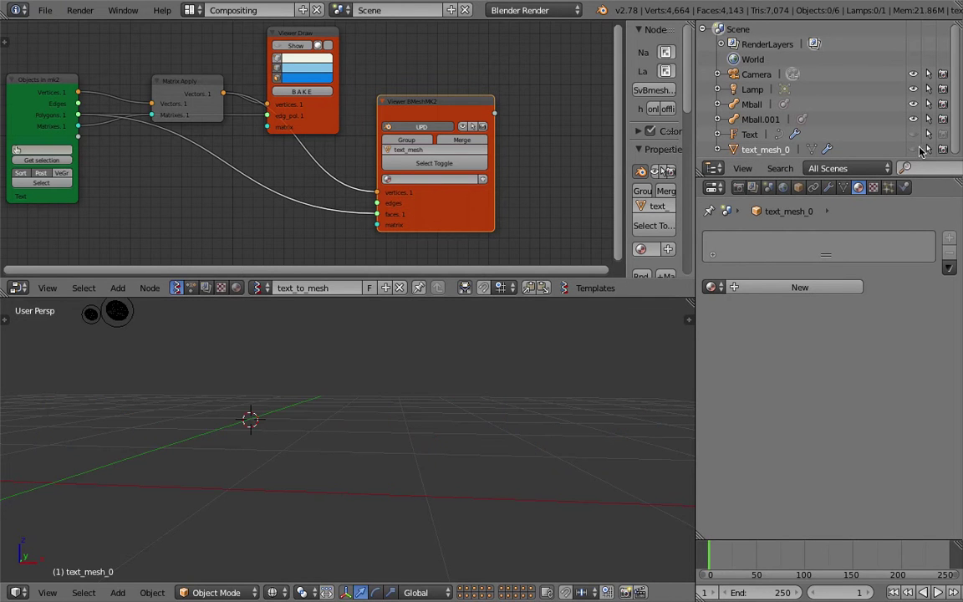
pyautogui.click(913, 149)
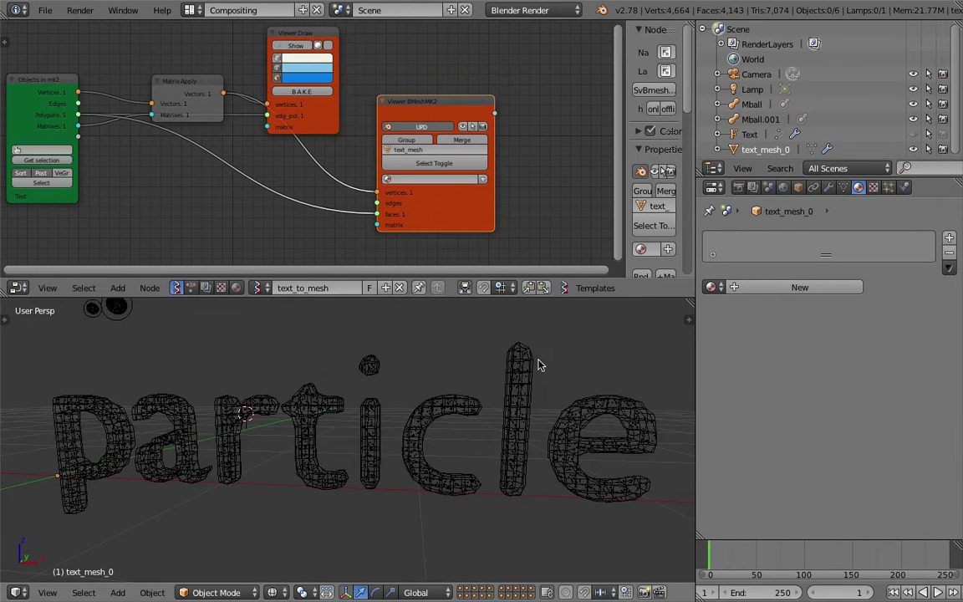
# Render the particles of text_mesh_0 as objects, using Mball as the dupli object
pyautogui.click(889, 188)
pyautogui.scroll(-8, 748, 339)
pyautogui.scroll(3, 751, 331)
pyautogui.click(724, 300)
pyautogui.moveTo(545, 389); pyautogui.dragTo(532, 389, button='middle')
pyautogui.hotkey('ctrl', 's')
pyautogui.click(533, 389)
pyautogui.scroll(-4, 713, 445)
pyautogui.scroll(5, 822, 431)
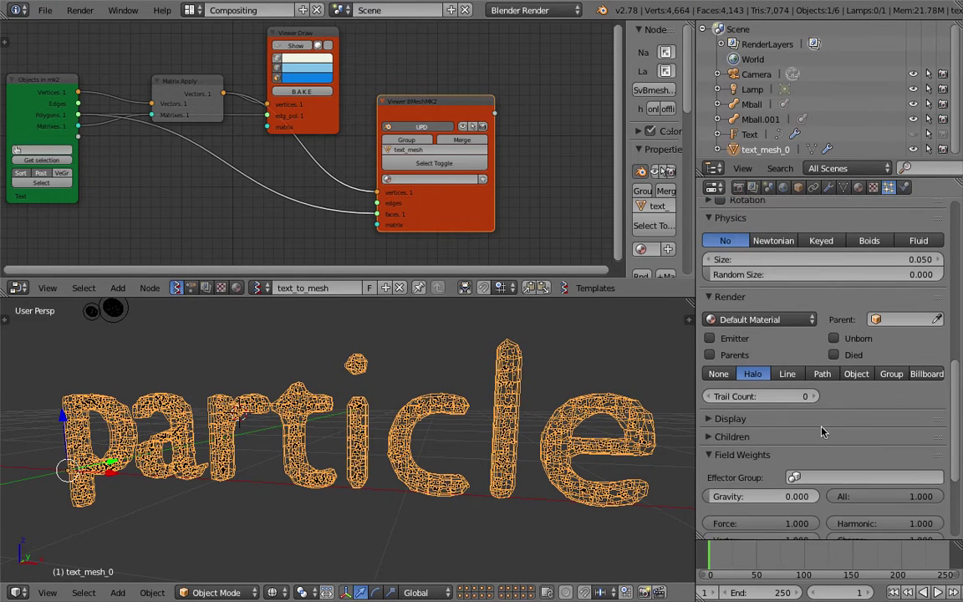
pyautogui.click(851, 375)
pyautogui.click(841, 393)
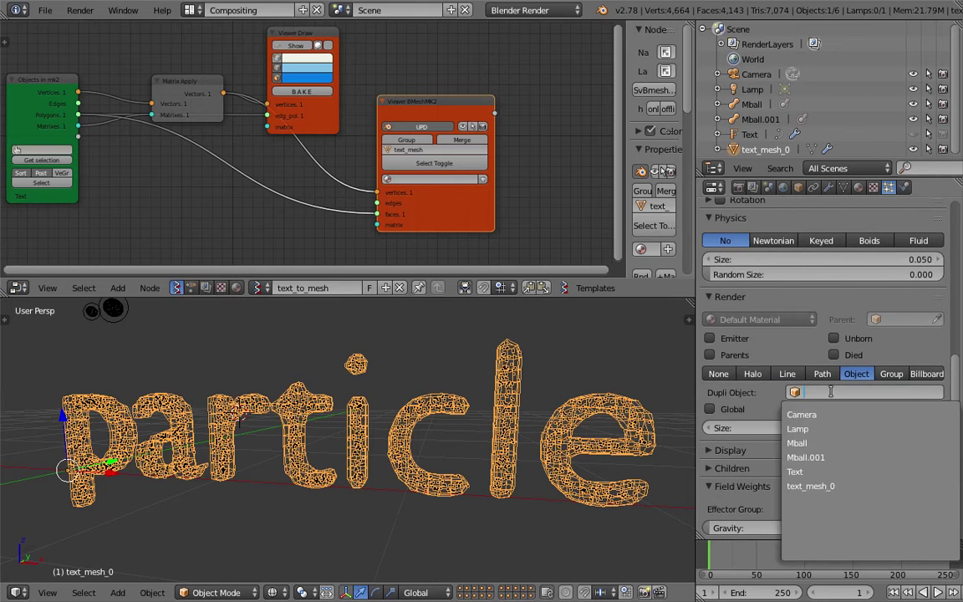
pyautogui.click(823, 441)
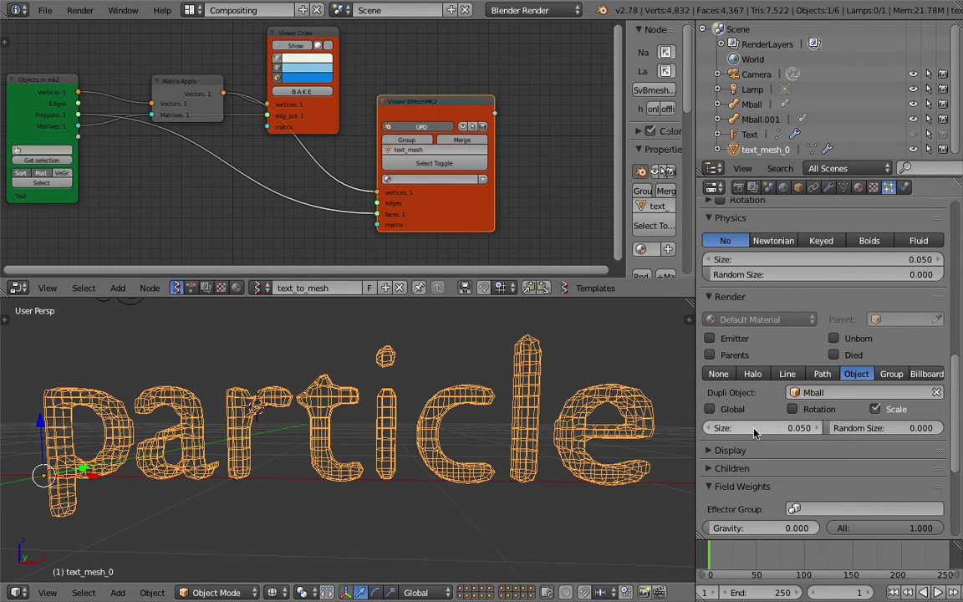
# Increase the particle size to 0.550 and check the metaball particles in different viewport shadings
pyautogui.moveTo(764, 431); pyautogui.dragTo(878, 431)
pyautogui.moveTo(335, 414); pyautogui.dragTo(363, 416)
pyautogui.moveTo(332, 412); pyautogui.dragTo(360, 411, button='middle')
pyautogui.press('z')
pyautogui.press('z')
pyautogui.moveTo(475, 419); pyautogui.dragTo(443, 419, button='middle')
# Limit the 3D viewport display to renderable content only, hiding the grid and outlines
pyautogui.click(689, 319)
pyautogui.scroll(-18, 651, 450)
pyautogui.scroll(-2, 647, 451)
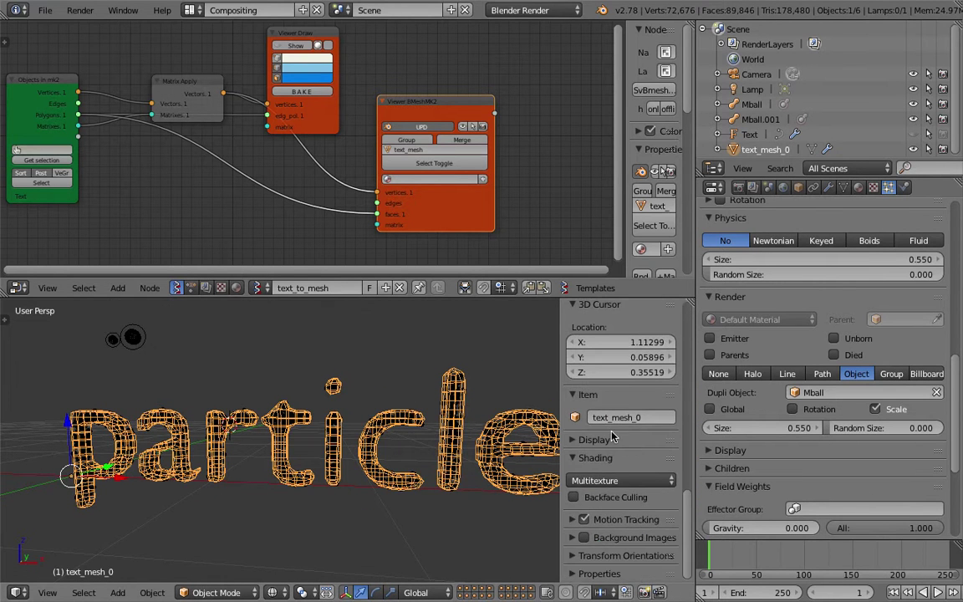
pyautogui.click(577, 442)
pyautogui.click(574, 463)
pyautogui.moveTo(562, 429); pyautogui.dragTo(638, 430)
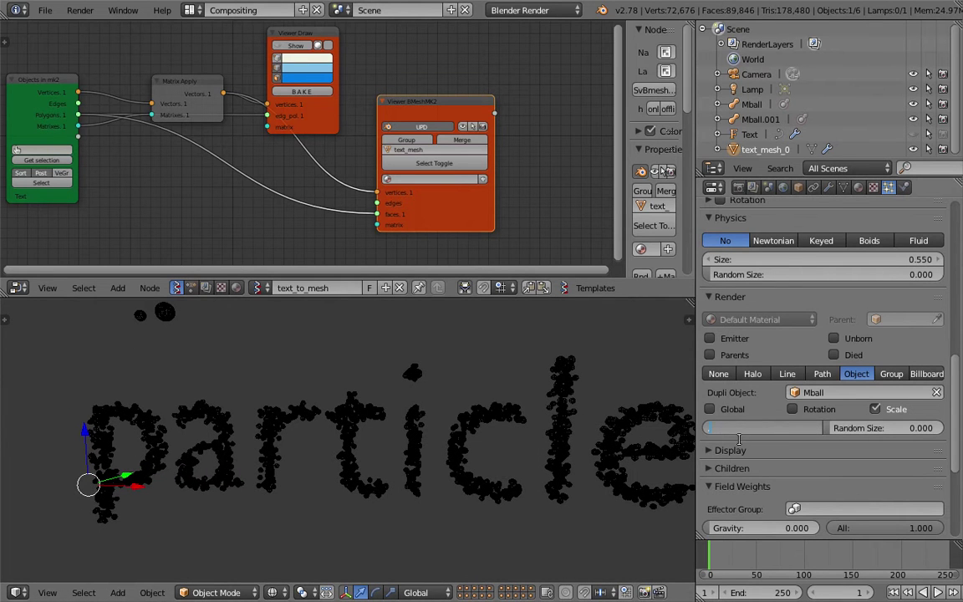
# Set the particle size to 0.800 and switch the viewport to solid shading
pyautogui.press('Return')
pyautogui.moveTo(304, 452); pyautogui.dragTo(374, 445, button='middle')
pyautogui.scroll(3, 374, 445)
pyautogui.press('z')
pyautogui.press('z')
pyautogui.press('z')
pyautogui.scroll(-3, 401, 470)
# Save the file with the whole metaball word shown in the viewport
pyautogui.moveTo(552, 469)
pyautogui.keyDown('shift'); pyautogui.mouseDown(button='middle')
pyautogui.moveTo(382, 426)
pyautogui.moveTo(280, 416)
pyautogui.moveTo(297, 403)
pyautogui.moveTo(385, 418)
pyautogui.moveTo(254, 434)
pyautogui.moveTo(493, 478)
pyautogui.moveTo(501, 452)
pyautogui.moveTo(462, 424)
pyautogui.moveTo(430, 425)
pyautogui.mouseUp(button='middle'); pyautogui.keyUp('shift')
pyautogui.scroll(-2, 425, 450)
pyautogui.hotkey('ctrl', 's')
pyautogui.click(417, 444)
pyautogui.hotkey('ctrl', 's')
pyautogui.click(382, 426)
pyautogui.scroll(-3, 422, 448)
pyautogui.scroll(2, 418, 449)
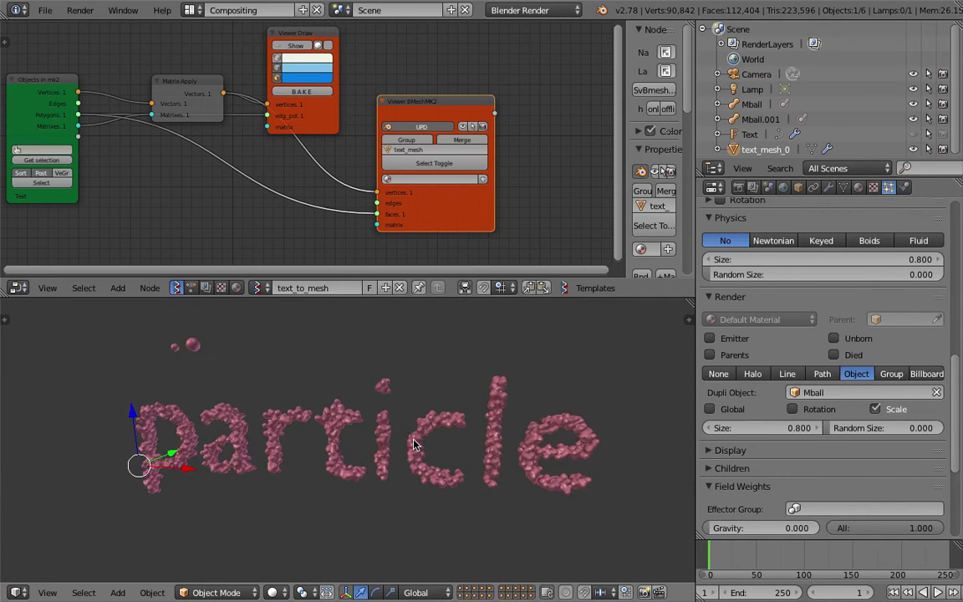
# Save a new version of the file as text_particle_metaballs_002.blend on the Desktop
pyautogui.click(46, 13)
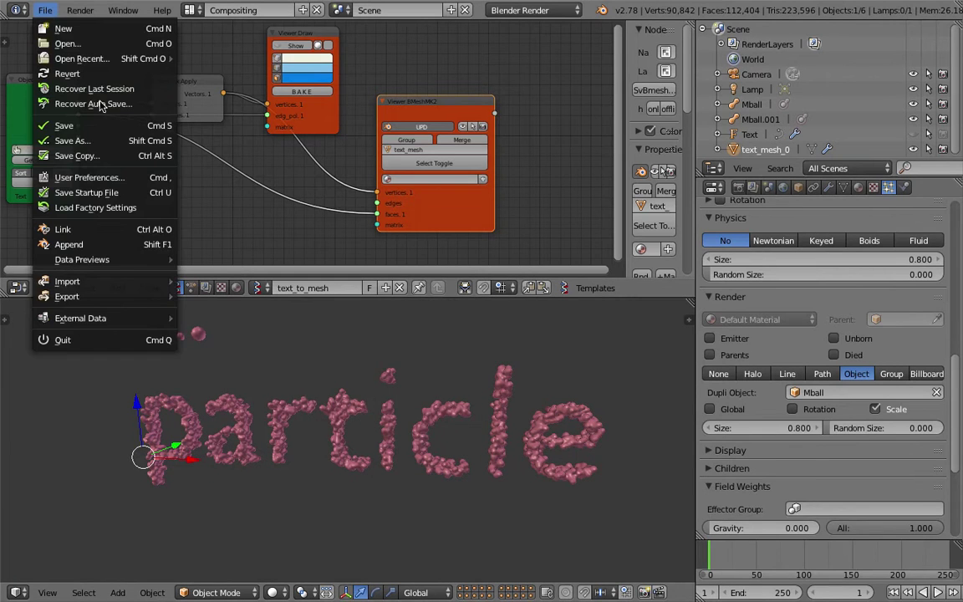
pyautogui.click(163, 139)
pyautogui.click(855, 66)
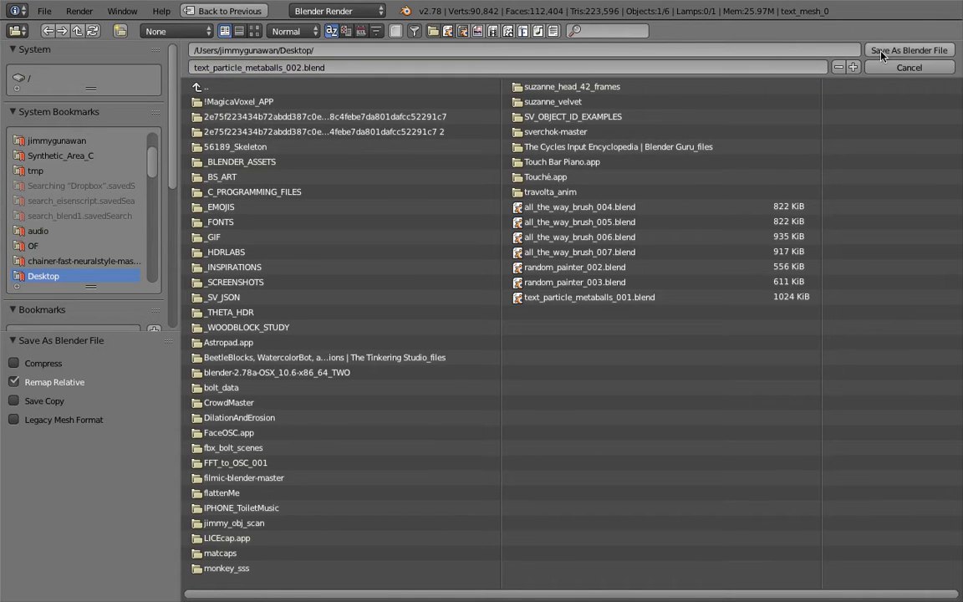
pyautogui.click(909, 50)
pyautogui.scroll(1, 492, 399)
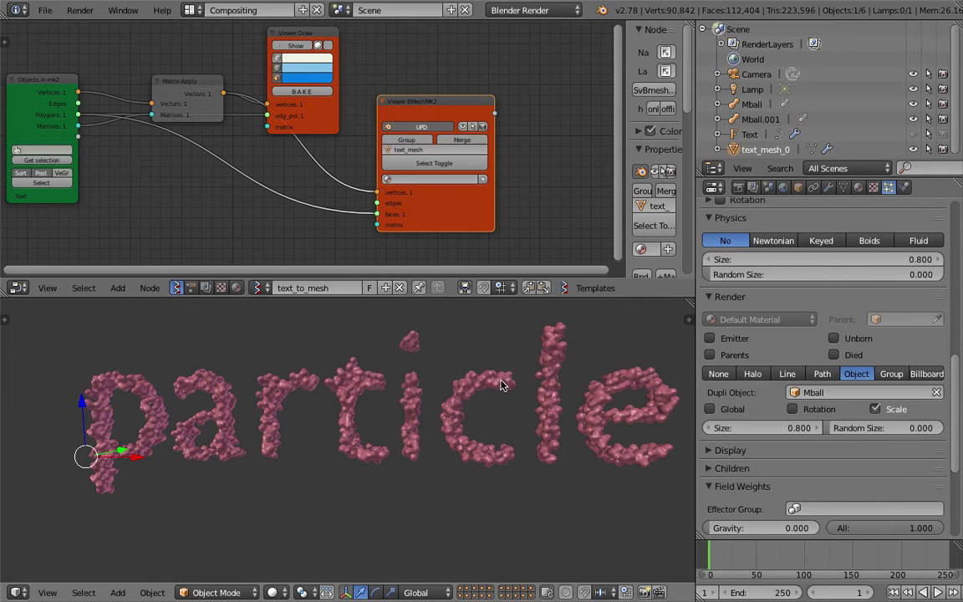
# Select Mball and the source Text object in turn to check their object settings, and save the file
pyautogui.rightClick(462, 395)
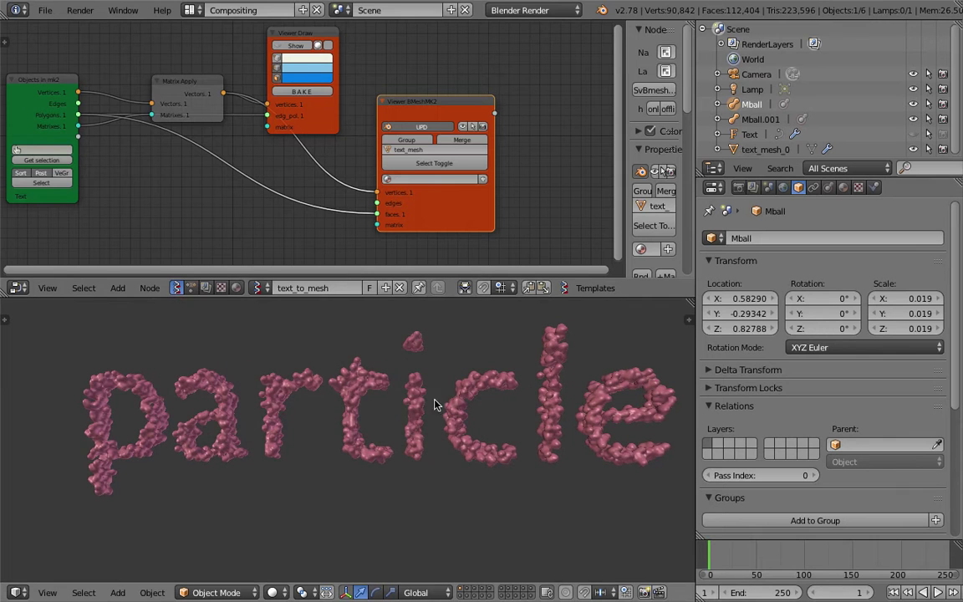
pyautogui.click(747, 134)
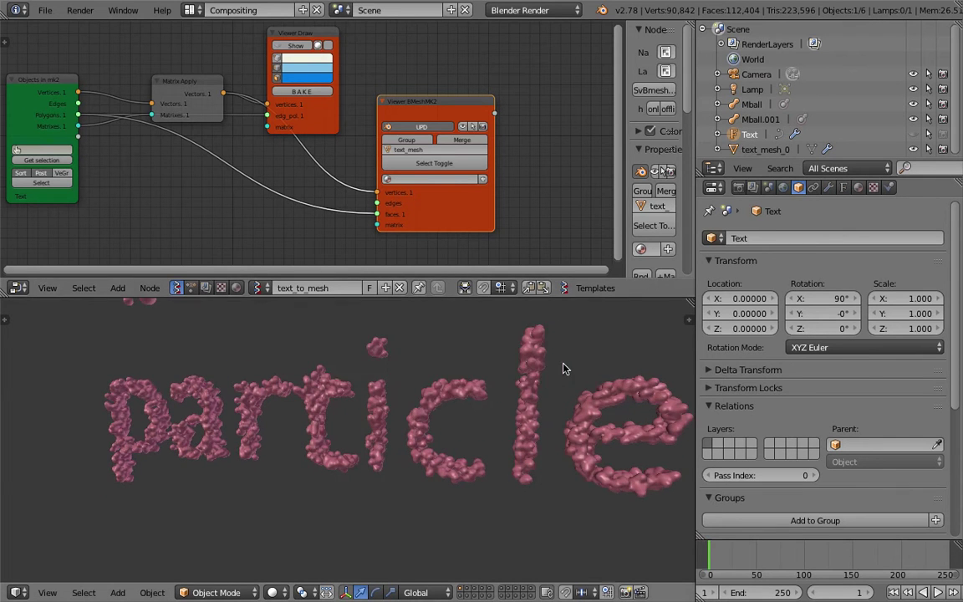
pyautogui.hotkey('ctrl', 's')
pyautogui.click(502, 399)
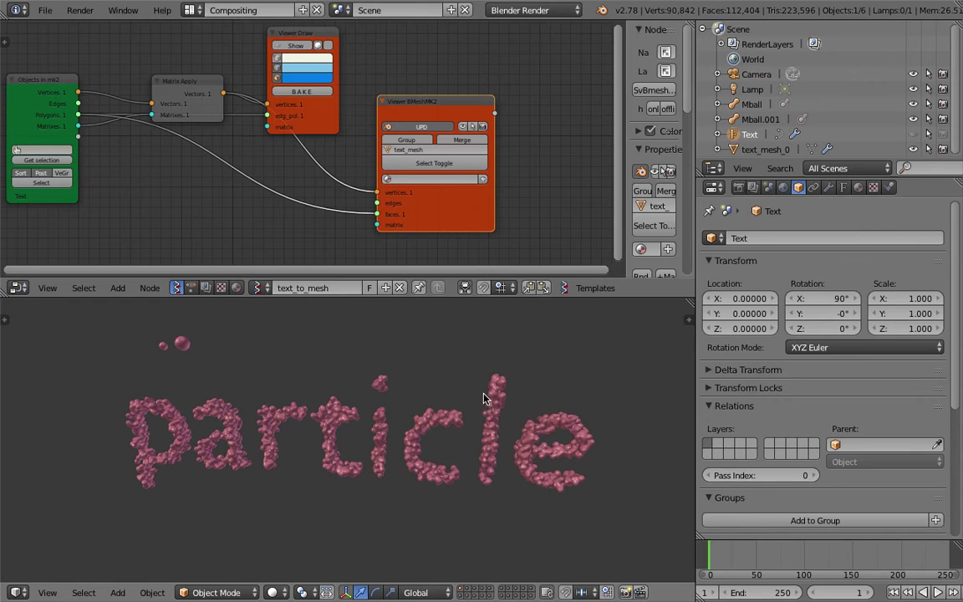
pyautogui.hotkey('ctrl', 's')
pyautogui.click(484, 397)
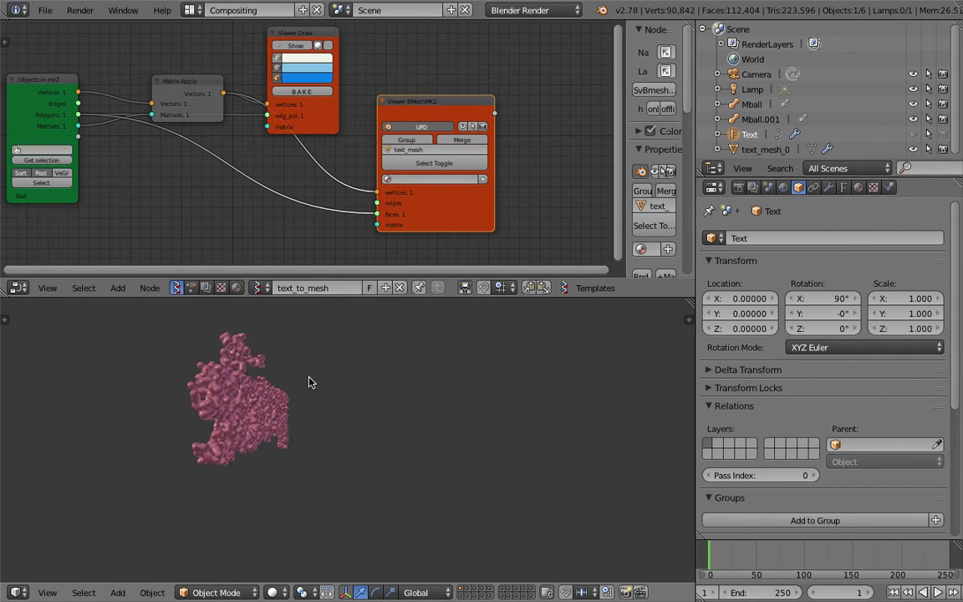
# Inspect the metaball lettering from several angles and save the file
pyautogui.scroll(3, 536, 403)
pyautogui.moveTo(536, 402); pyautogui.dragTo(365, 419, button='middle')
pyautogui.scroll(2, 558, 402)
pyautogui.scroll(-3, 365, 419)
pyautogui.hotkey('ctrl', 's')
pyautogui.click(368, 417)
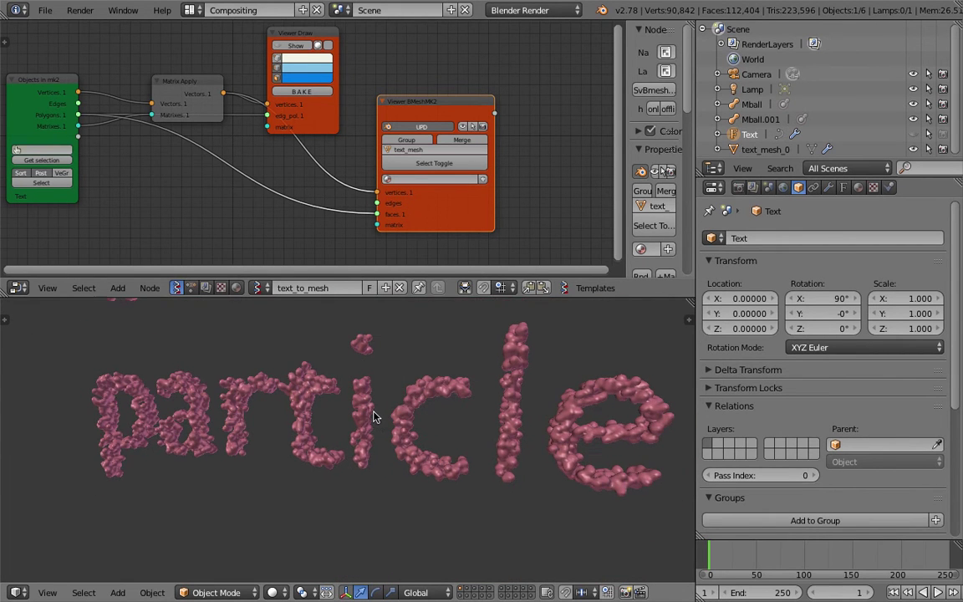
# Set the particle size of text_mesh_0 to 1.000 and save the file
pyautogui.click(760, 149)
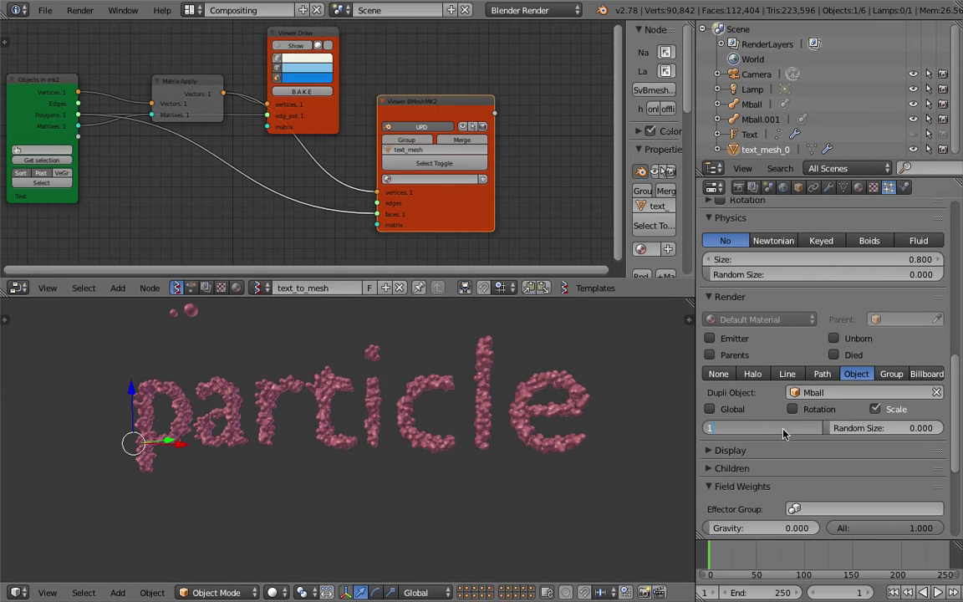
pyautogui.press('Return')
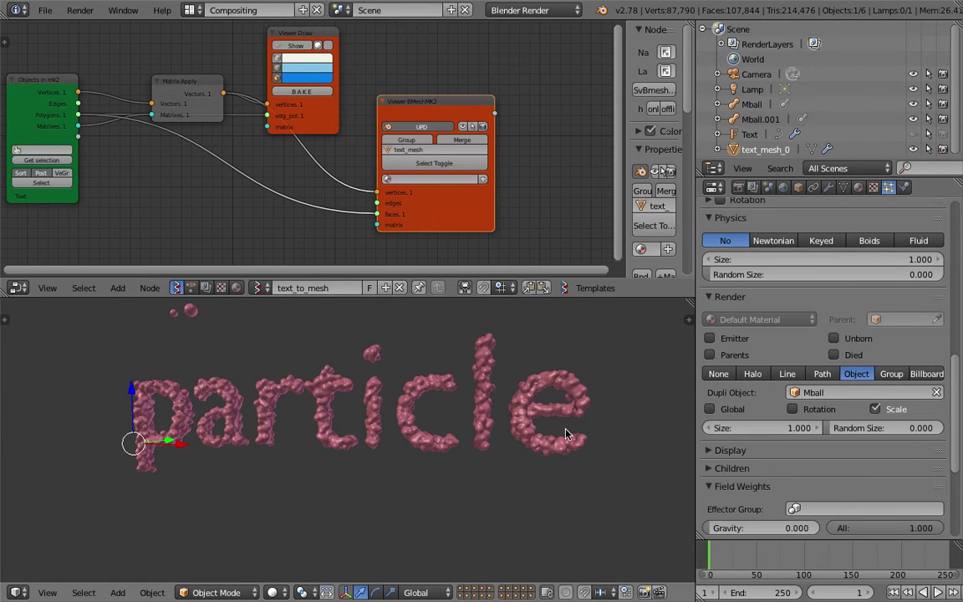
pyautogui.scroll(-2, 541, 433)
pyautogui.hotkey('ctrl', 's')
pyautogui.click(538, 450)
pyautogui.scroll(3, 502, 452)
pyautogui.hotkey('ctrl', 's')
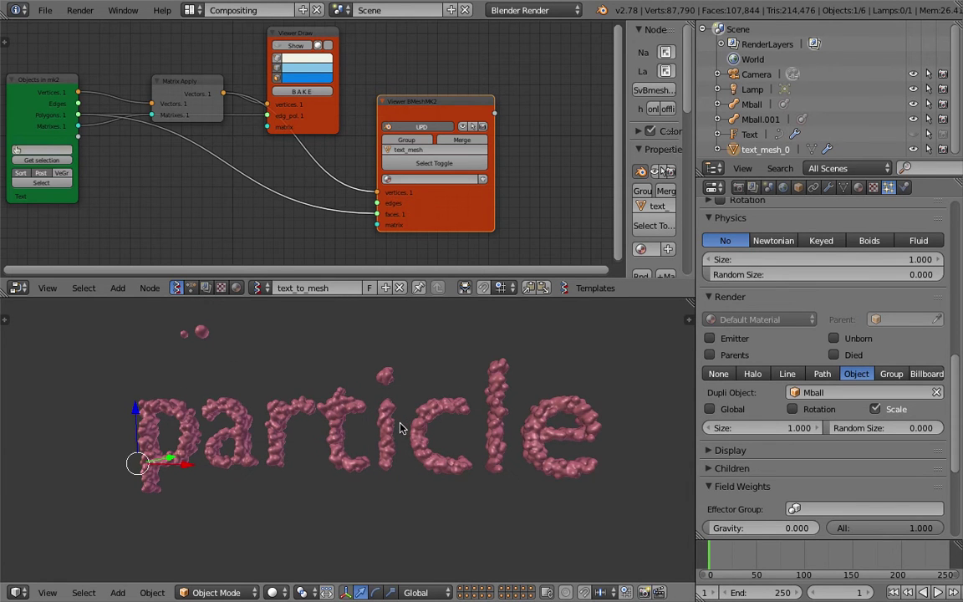
pyautogui.click(264, 384)
# Select the small Mball and examine it and the metaball lettering from several angles and distances
pyautogui.rightClick(216, 337)
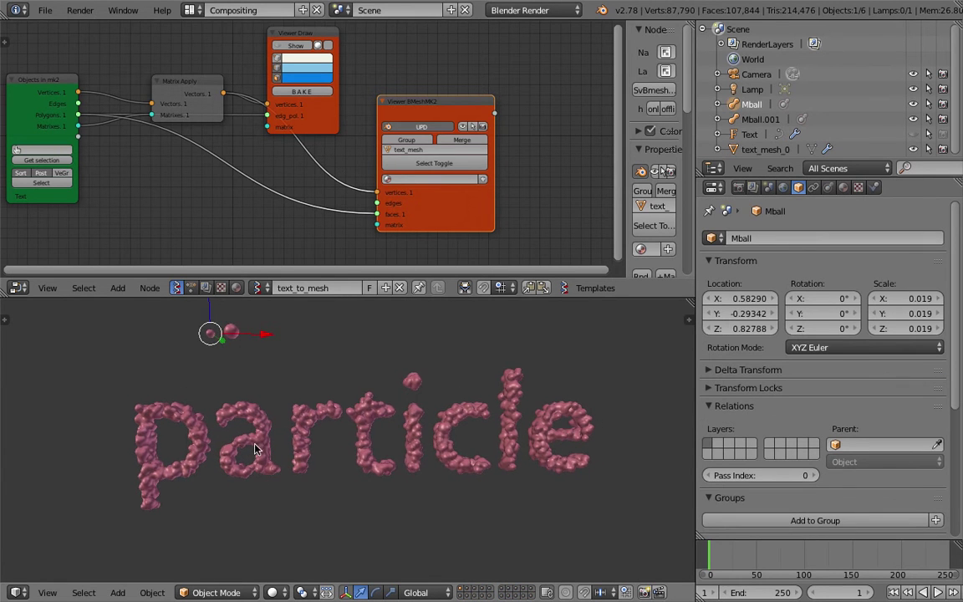
pyautogui.press('n')
pyautogui.scroll(-2, 619, 477)
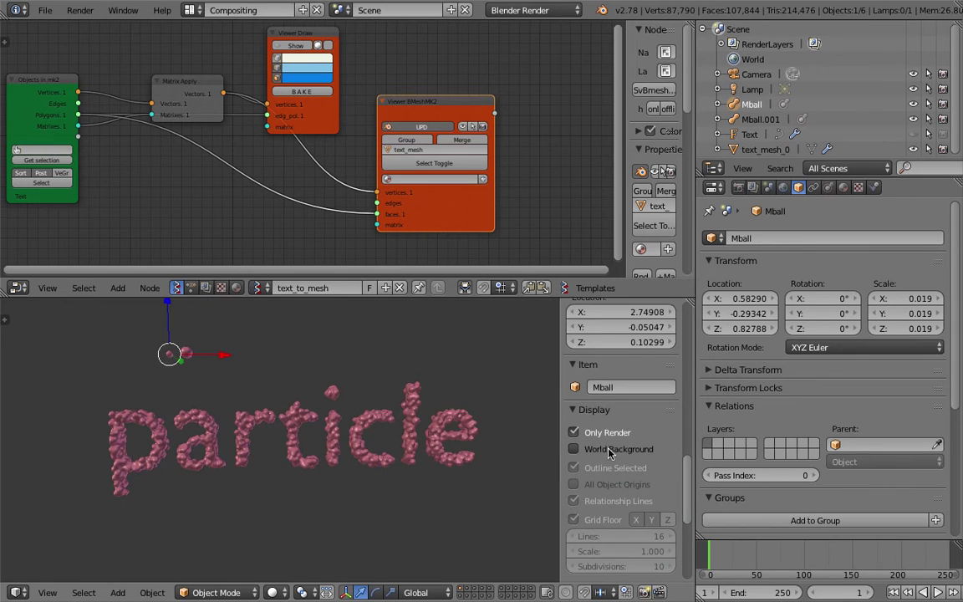
pyautogui.moveTo(438, 437); pyautogui.dragTo(476, 413, button='middle')
pyautogui.moveTo(355, 412); pyautogui.dragTo(303, 431, button='middle')
pyautogui.scroll(1, 256, 409)
pyautogui.keyDown('shift'); pyautogui.moveTo(149, 376); pyautogui.dragTo(281, 414, button='middle'); pyautogui.keyUp('shift')
pyautogui.moveTo(284, 343); pyautogui.dragTo(383, 395, button='middle')
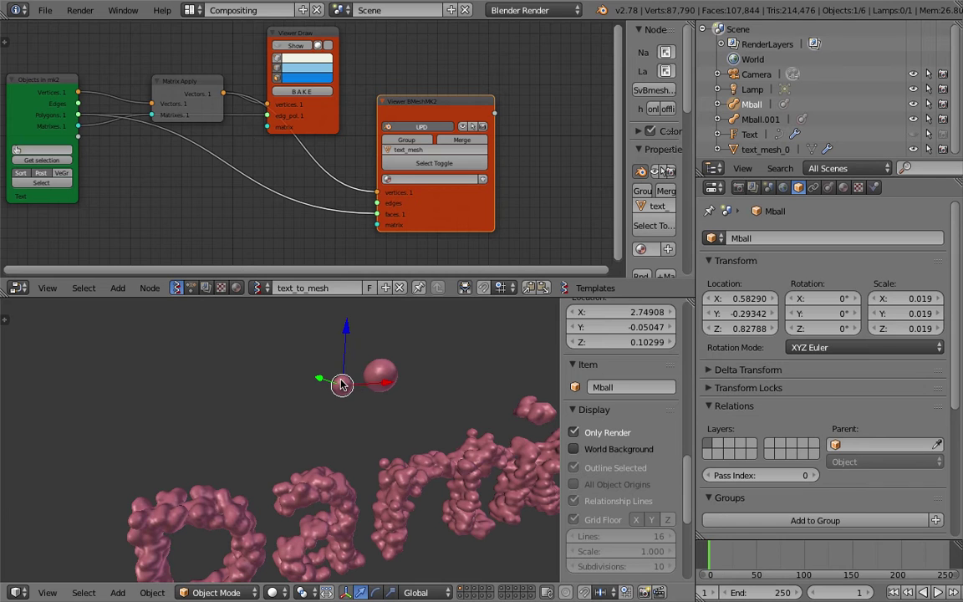
pyautogui.moveTo(344, 386); pyautogui.dragTo(354, 366, button='middle')
pyautogui.scroll(-3, 355, 365)
pyautogui.keyDown('shift'); pyautogui.moveTo(400, 403); pyautogui.dragTo(351, 393, button='middle'); pyautogui.keyUp('shift')
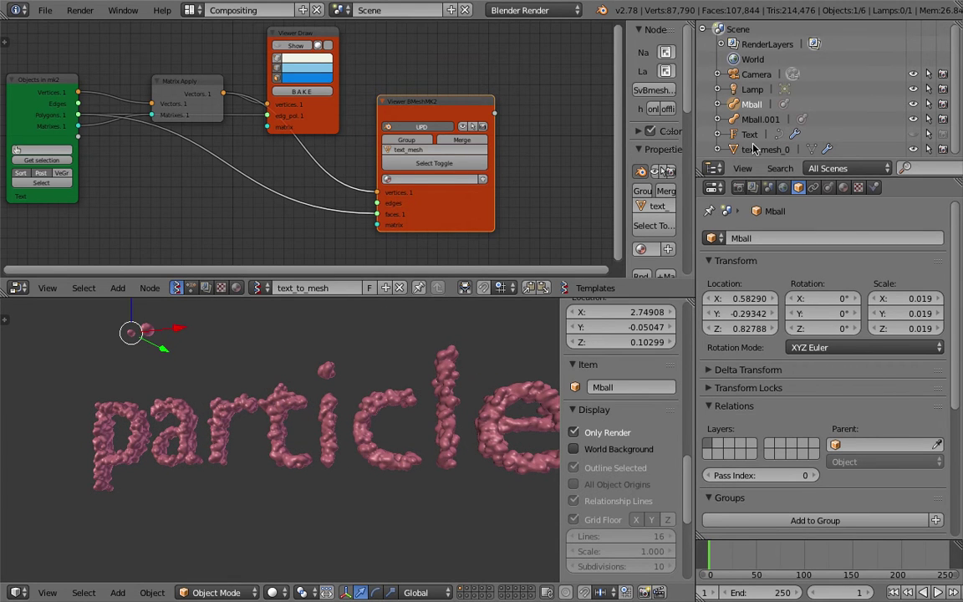
# Set text_mesh_0's particle number to 500, lifetime to 200 and particle size to 1.5
pyautogui.click(759, 151)
pyautogui.scroll(15, 858, 331)
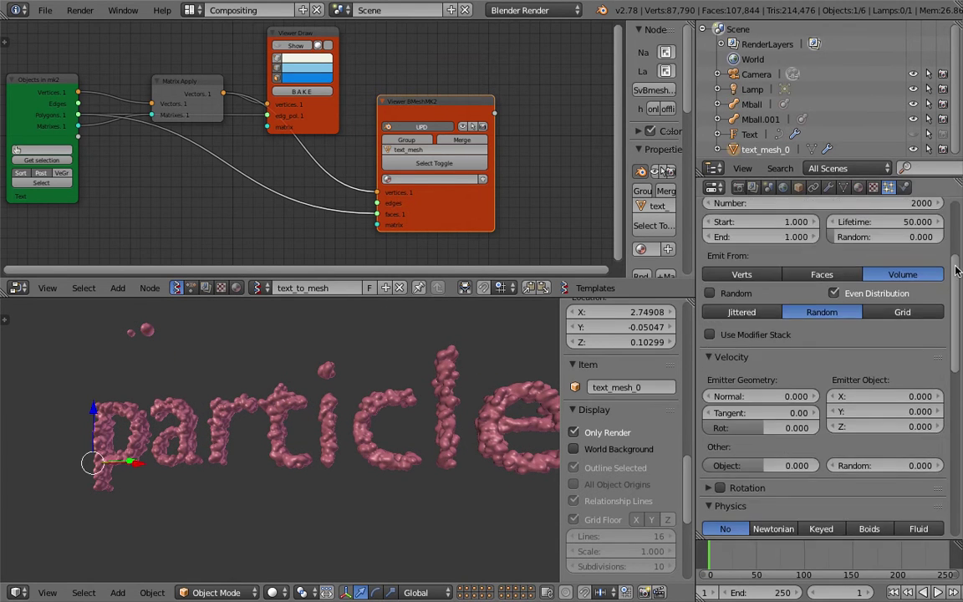
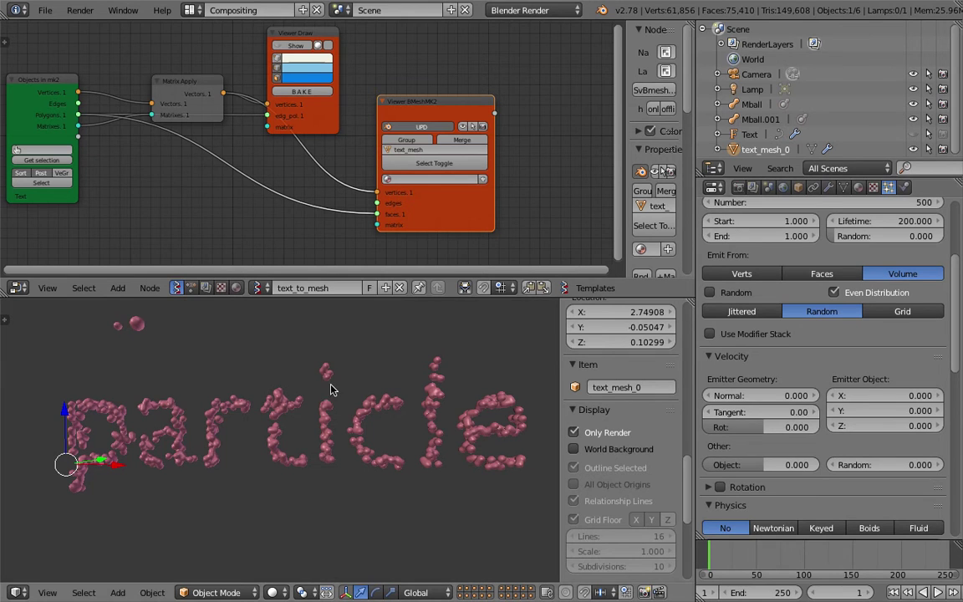
pyautogui.scroll(-10, 829, 453)
pyautogui.click(795, 298)
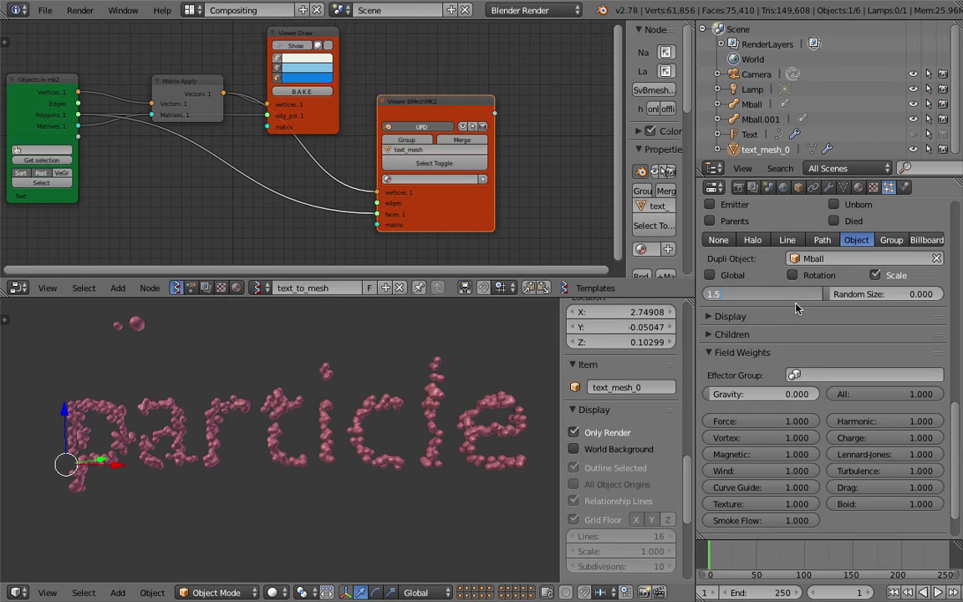
pyautogui.press('Return')
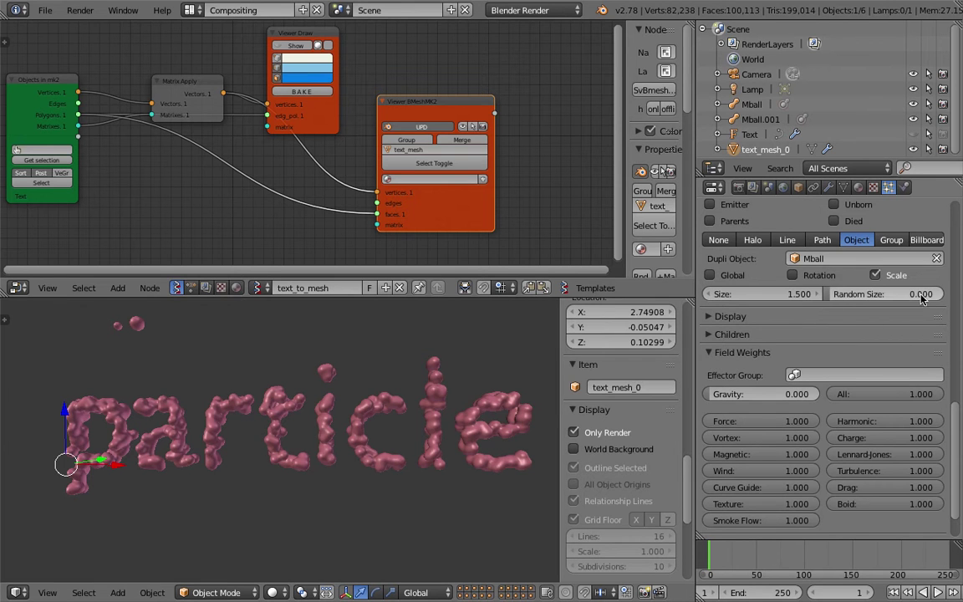
# Set the particle random size of text_mesh_0 to 1.000 and save the file
pyautogui.click(914, 297)
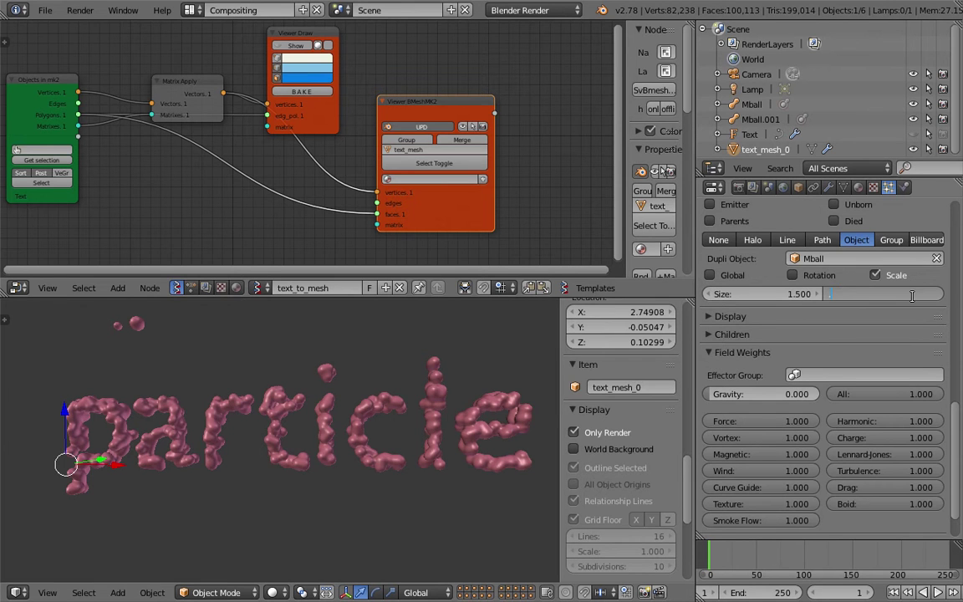
pyautogui.press('Return')
pyautogui.hotkey('ctrl', 's')
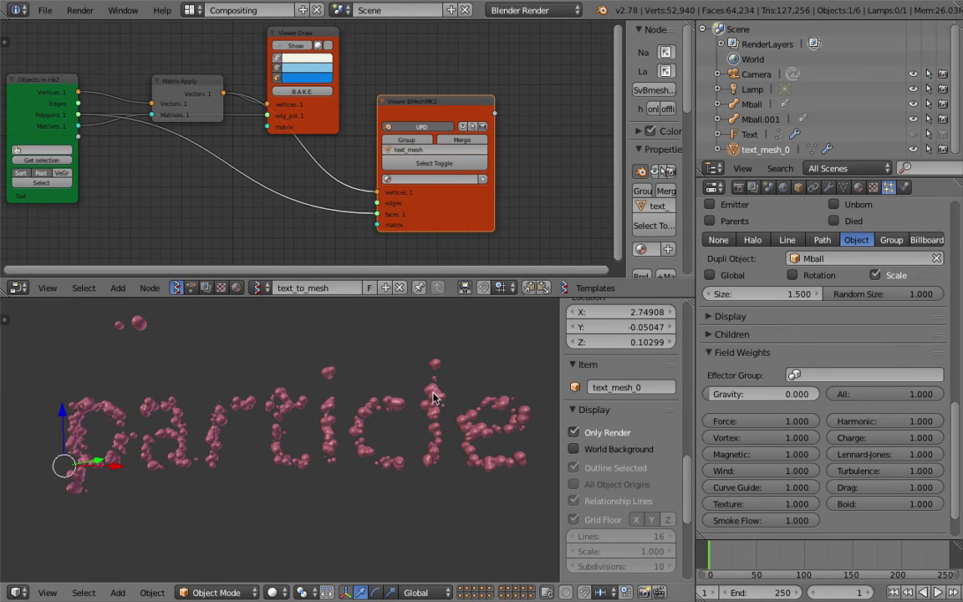
# Review text_mesh_0's particle settings and the uneven metaball lettering from several angles, saving the file along the way
pyautogui.scroll(10, 959, 405)
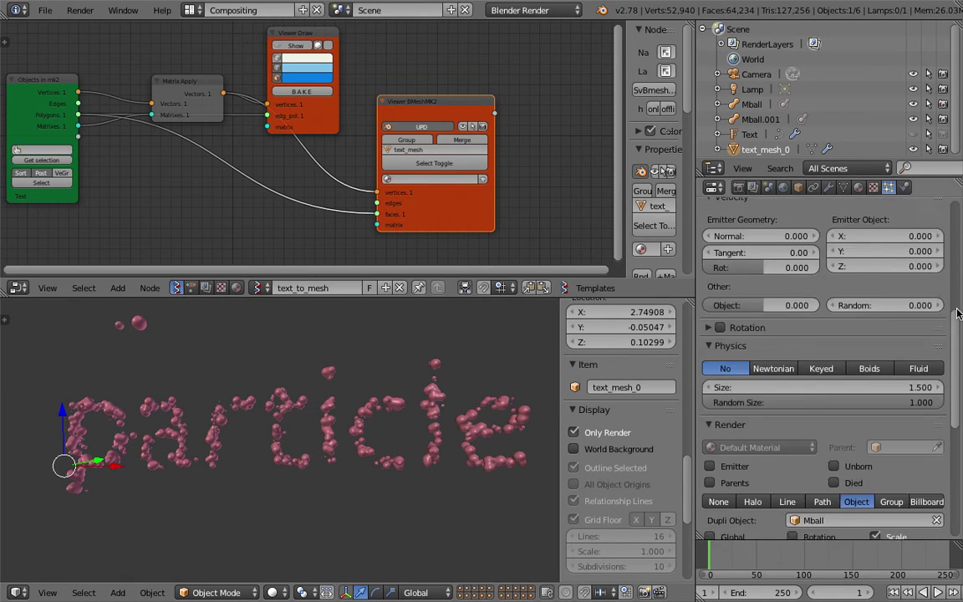
pyautogui.moveTo(162, 428); pyautogui.dragTo(239, 417, button='middle')
pyautogui.moveTo(397, 415); pyautogui.dragTo(349, 438, button='middle')
pyautogui.hotkey('ctrl', 's')
pyautogui.click(350, 415)
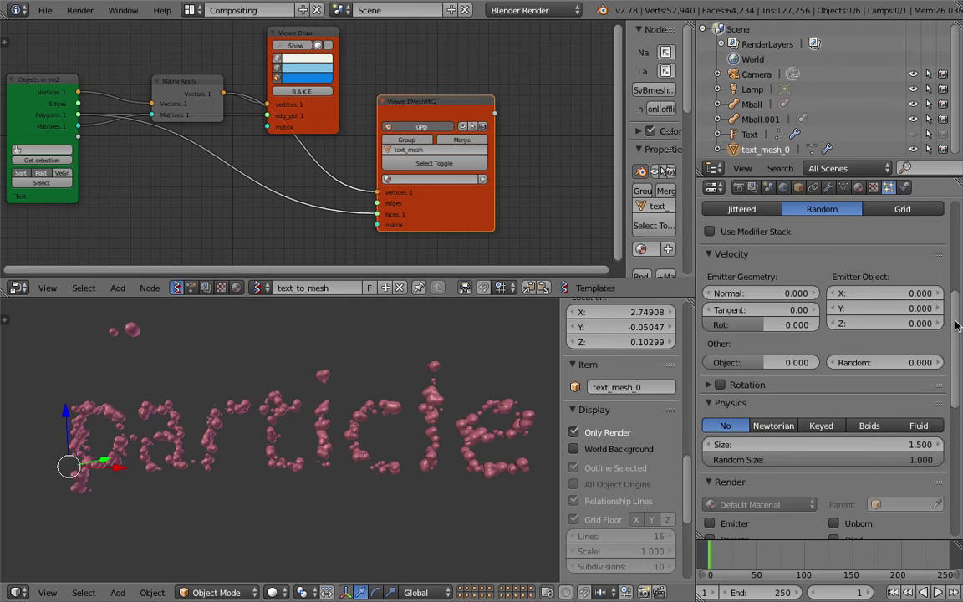
pyautogui.scroll(-5, 960, 393)
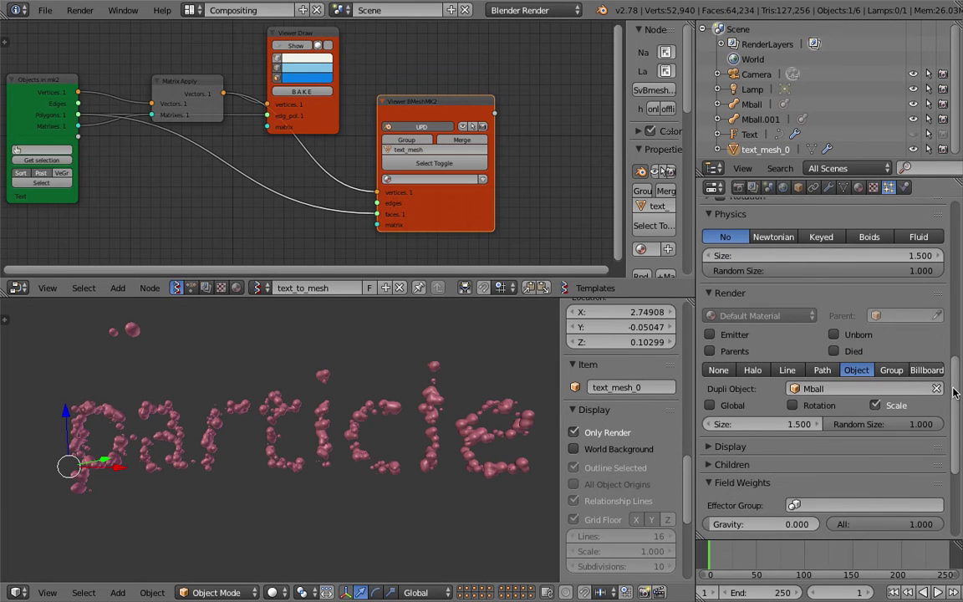
pyautogui.scroll(5, 956, 393)
pyautogui.hotkey('ctrl', 's')
pyautogui.click(485, 402)
pyautogui.moveTo(426, 424)
pyautogui.mouseDown(button='middle')
pyautogui.moveTo(462, 429)
pyautogui.moveTo(441, 427)
pyautogui.mouseUp(button='middle')
pyautogui.hotkey('ctrl', 's')
pyautogui.click(440, 426)
pyautogui.scroll(-1, 440, 427)
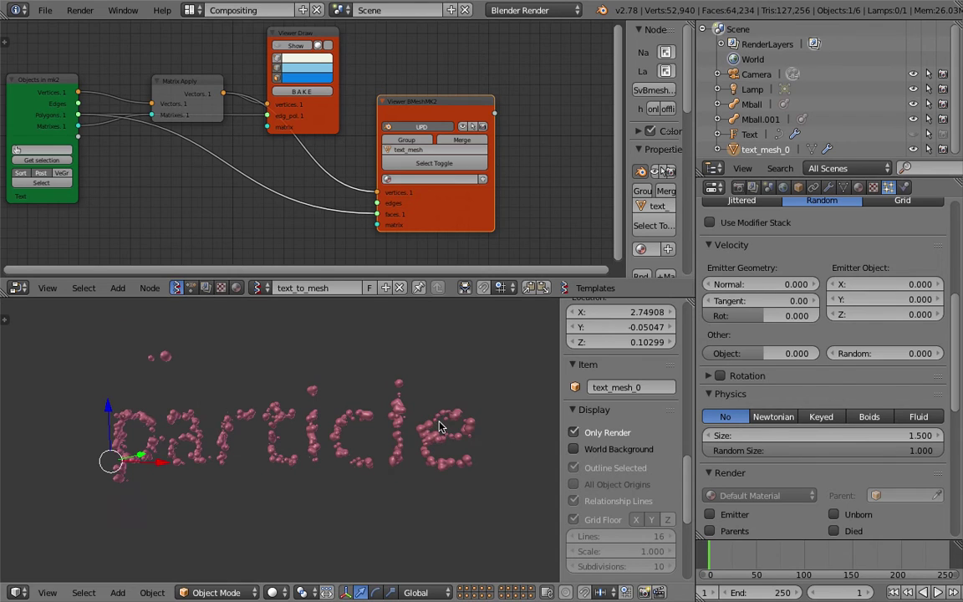
# Unhide the source Text object and turn off Only Render in the 3D viewport
pyautogui.click(748, 134)
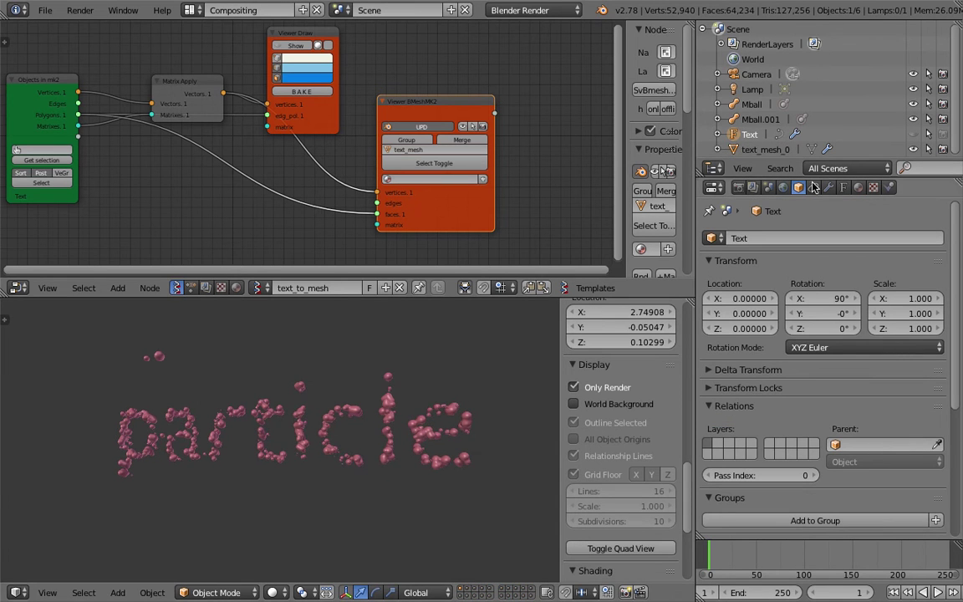
pyautogui.click(914, 135)
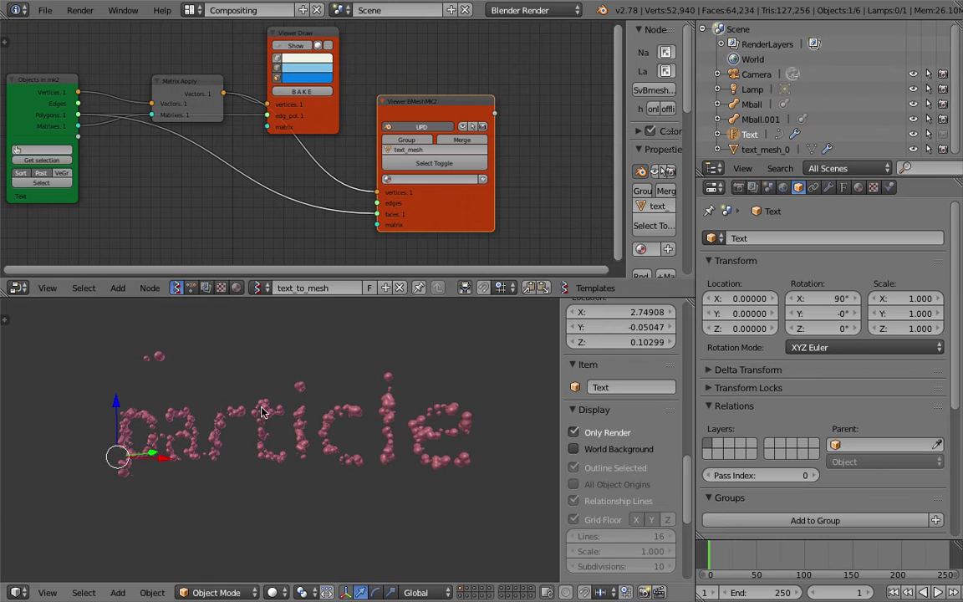
pyautogui.click(574, 432)
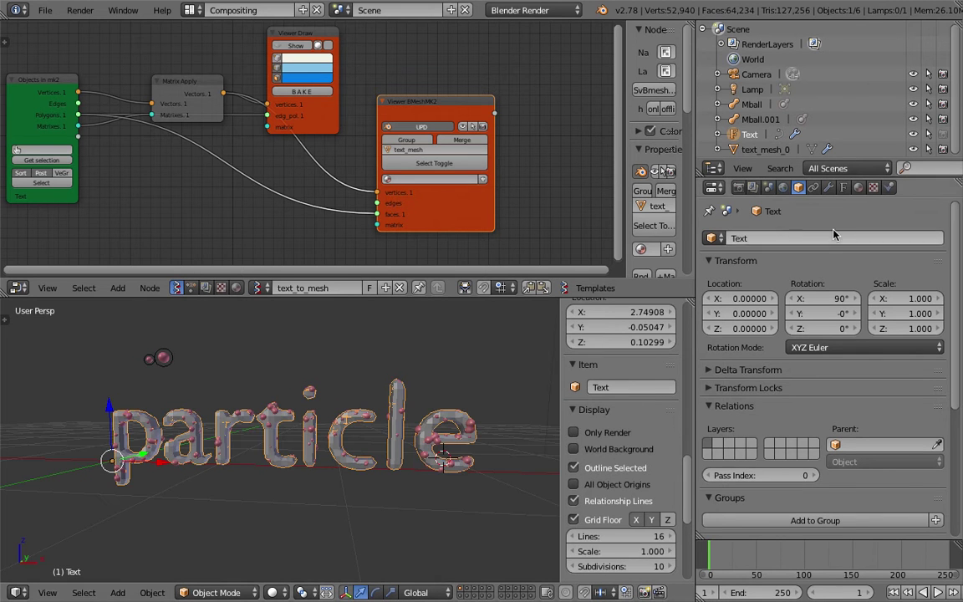
# Edit the Text object, replacing its whole wording with "snail", and return to Object Mode
pyautogui.hotkey('ctrl', 'Tab')
pyautogui.click(460, 456)
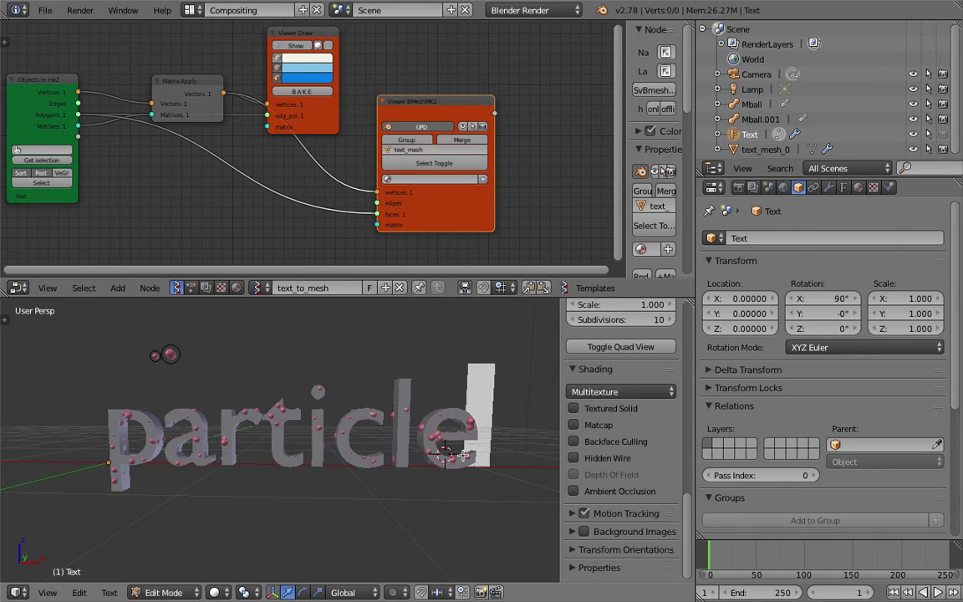
pyautogui.press('Left')
pyautogui.press('Left')
pyautogui.press('Left')
pyautogui.press('Left')
pyautogui.press('Left')
pyautogui.press('Left')
pyautogui.press('Left')
pyautogui.press('Left')
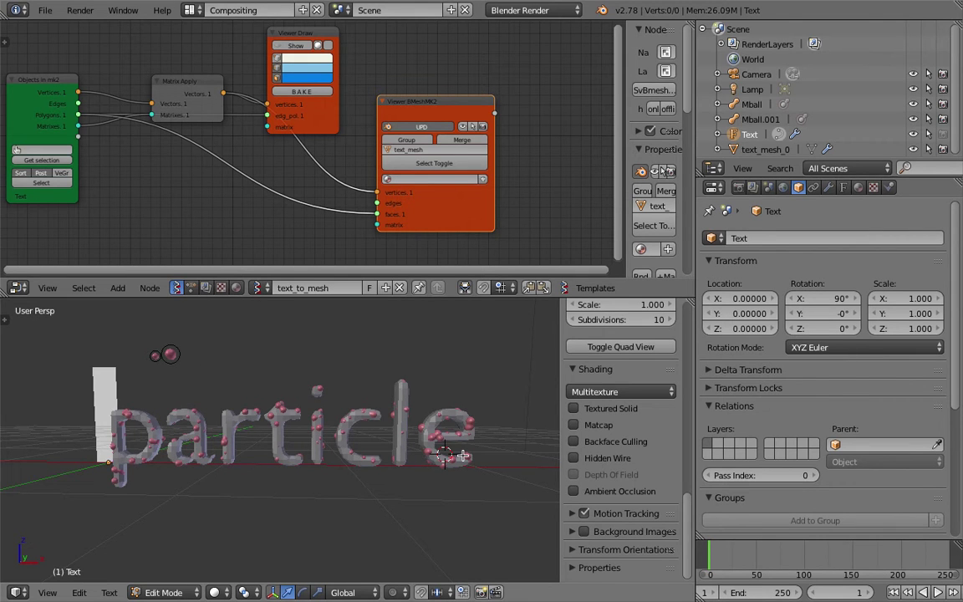
pyautogui.write('snail')
pyautogui.press('Tab')
pyautogui.click(372, 468)
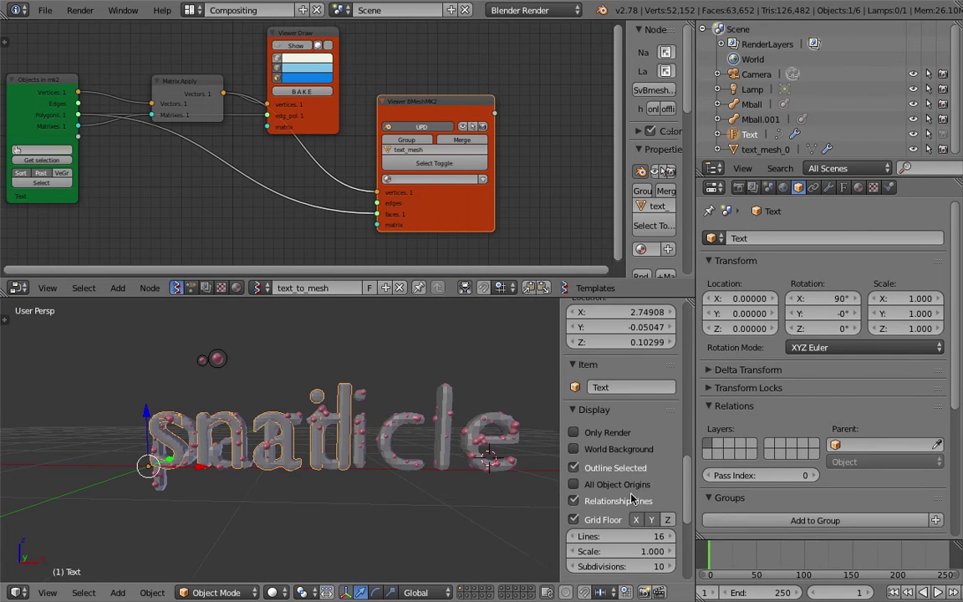
# Advance the timeline to frame 10 to refresh the Sverchok mesh and particles, and inspect the new lettering
pyautogui.click(718, 557)
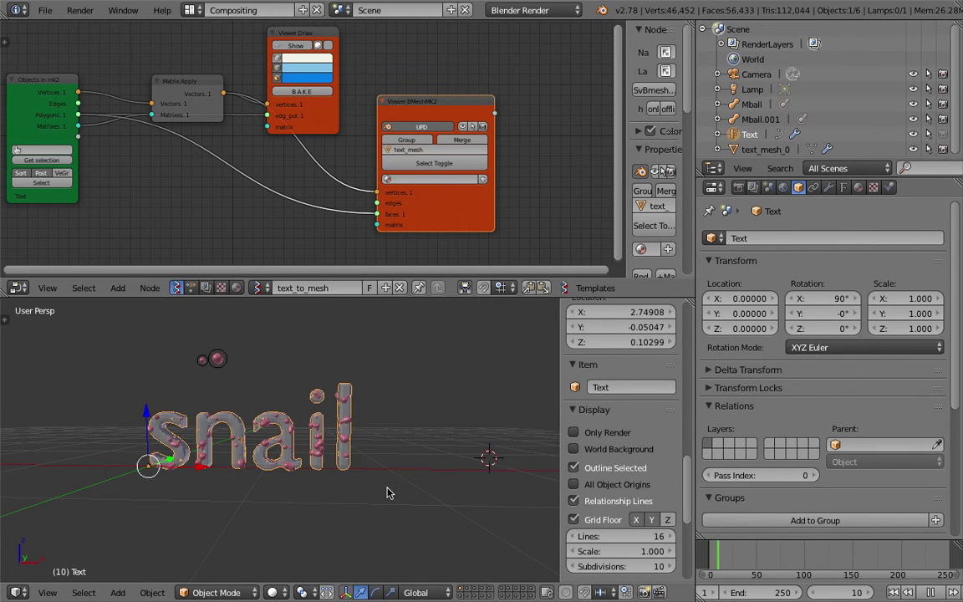
pyautogui.scroll(3, 369, 454)
pyautogui.moveTo(368, 454); pyautogui.dragTo(348, 444, button='middle')
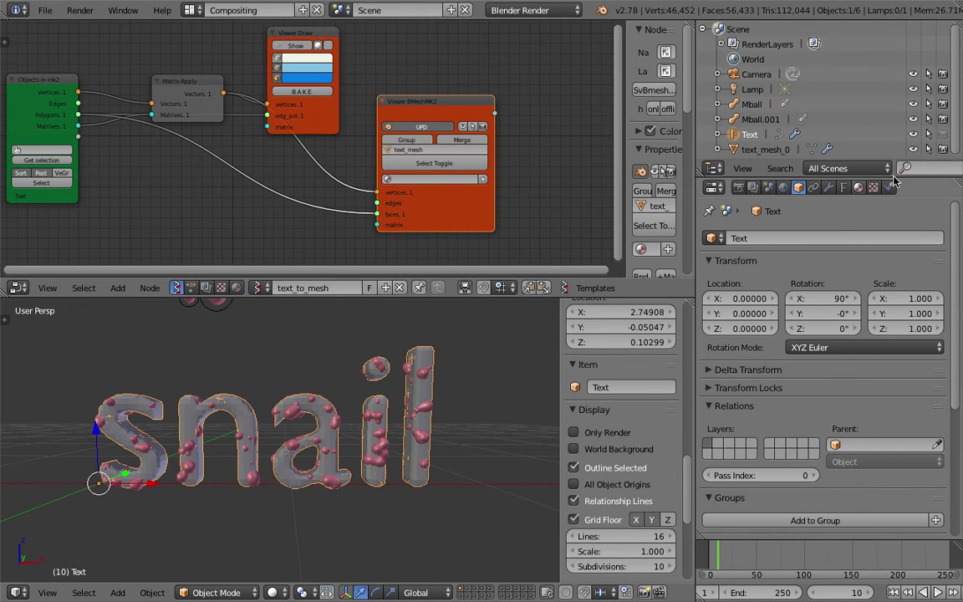
# Hide the source Text object and turn on Only Render in the 3D viewport
pyautogui.click(914, 135)
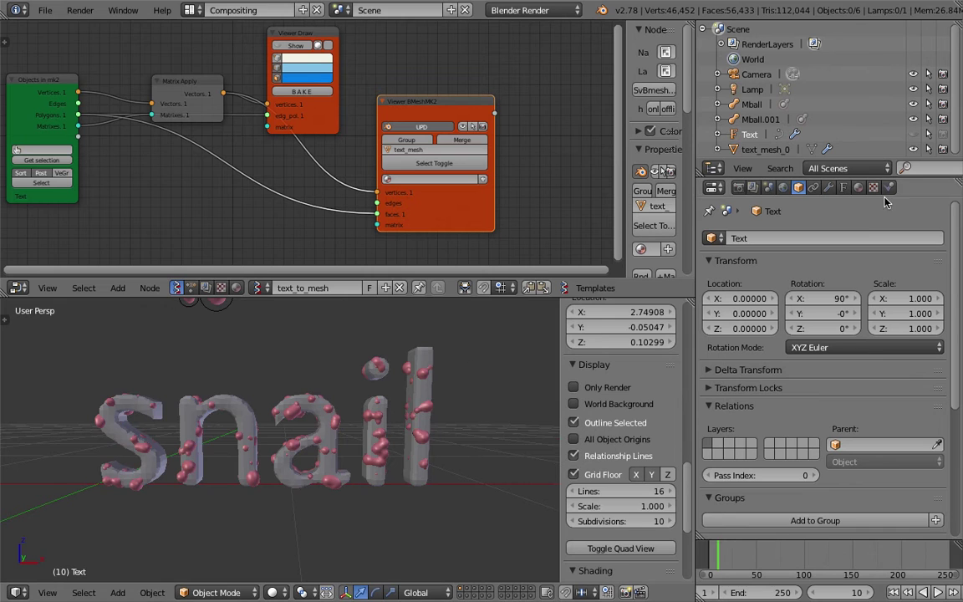
pyautogui.click(918, 136)
pyautogui.click(917, 135)
pyautogui.click(608, 387)
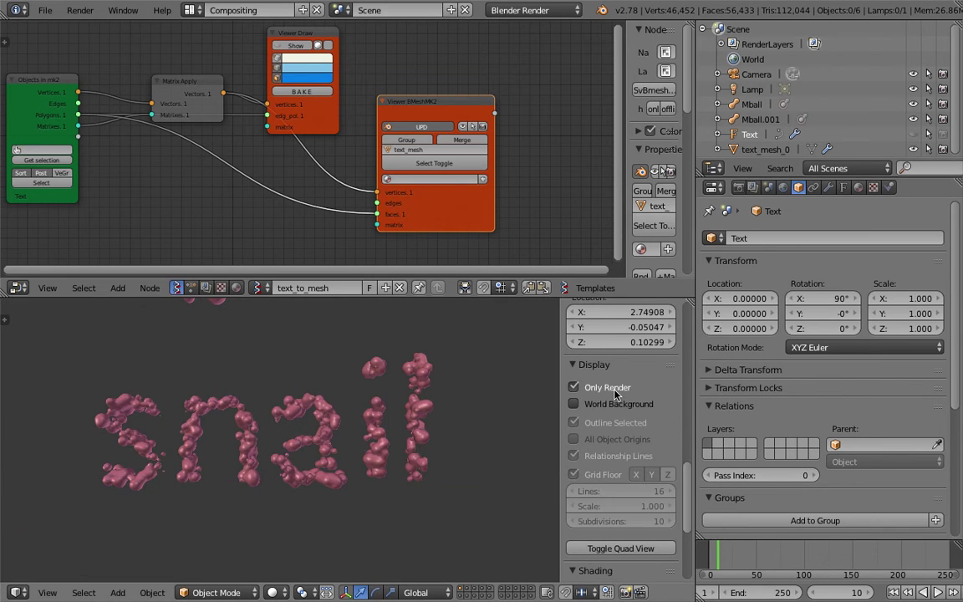
# Select Mball, save the file and inspect the "snail" metaball lettering from different angles
pyautogui.rightClick(406, 431)
pyautogui.hotkey('ctrl', 's')
pyautogui.moveTo(376, 432); pyautogui.dragTo(414, 436, button='middle')
pyautogui.click(392, 437)
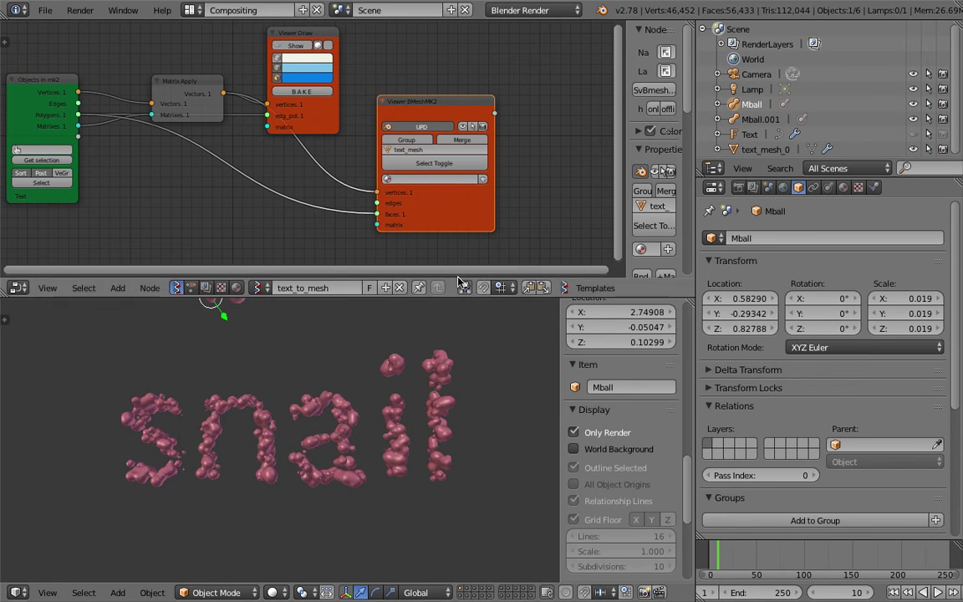
pyautogui.moveTo(312, 526); pyautogui.dragTo(317, 531, button='middle')
pyautogui.scroll(-3, 301, 514)
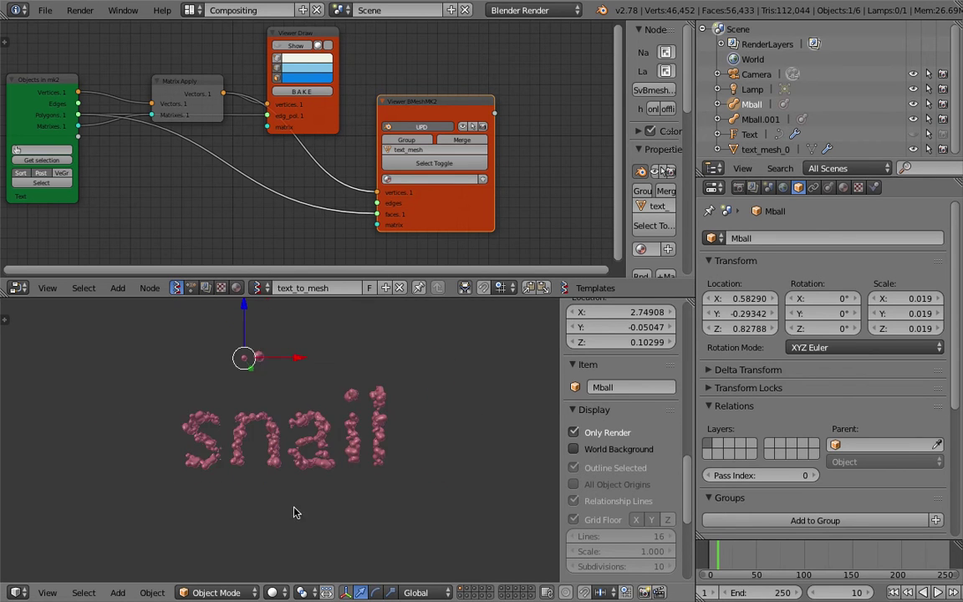
# Turn off Only Render in the 3D viewport and bring up the choices for adding an object
pyautogui.click(273, 592)
pyautogui.click(282, 542)
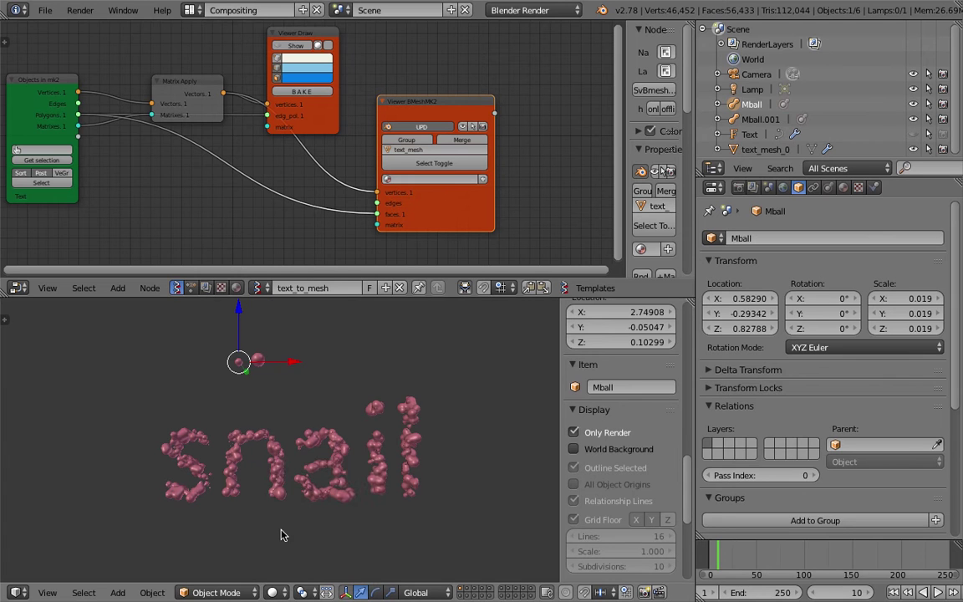
pyautogui.moveTo(283, 449); pyautogui.dragTo(272, 448, button='middle')
pyautogui.click(566, 431)
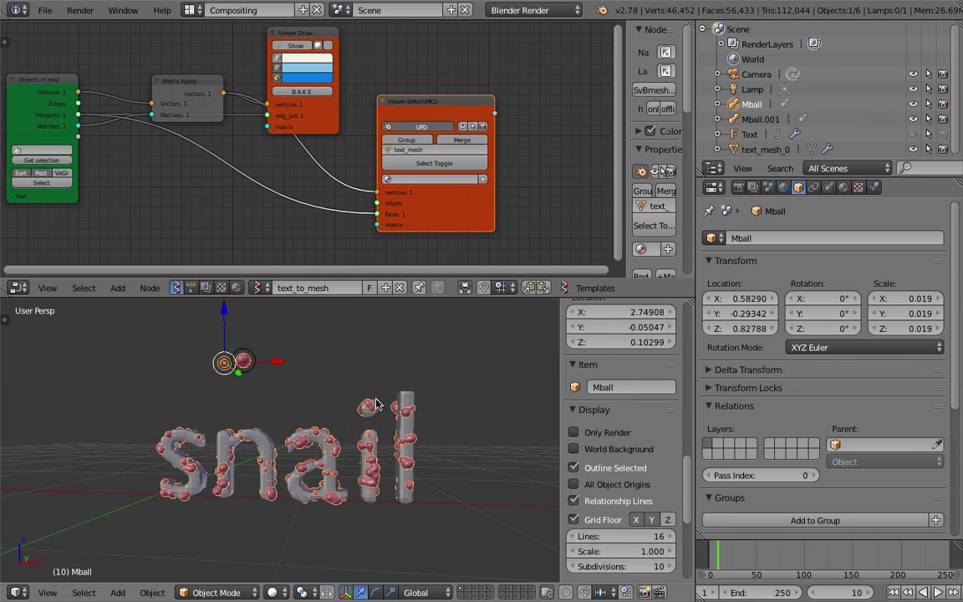
pyautogui.hotkey('shift', 'a')
pyautogui.moveTo(351, 400)
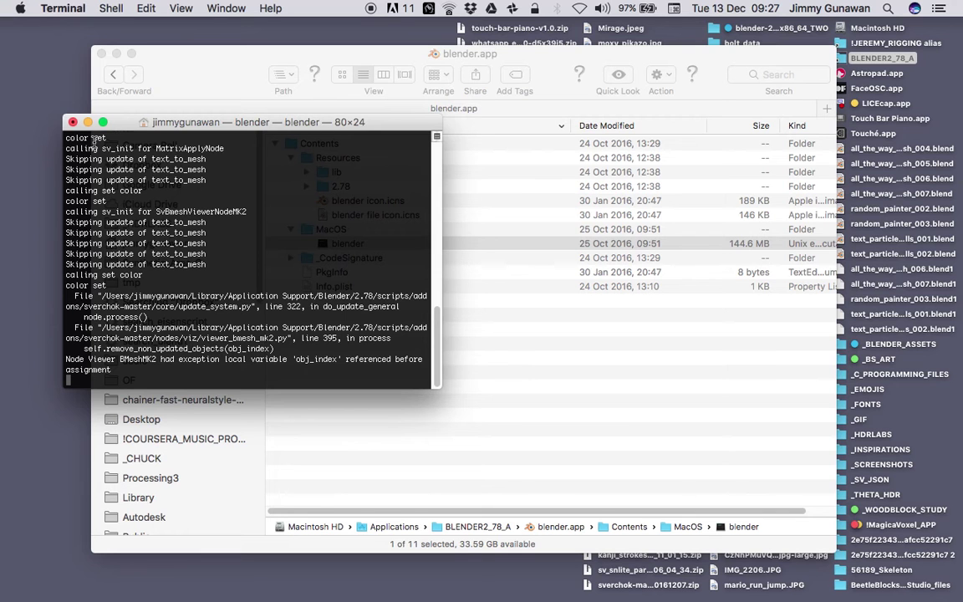
# Close the old Terminal session and relaunch Blender from the MacOS folder inside blender.app
pyautogui.click(73, 122)
pyautogui.click(351, 213)
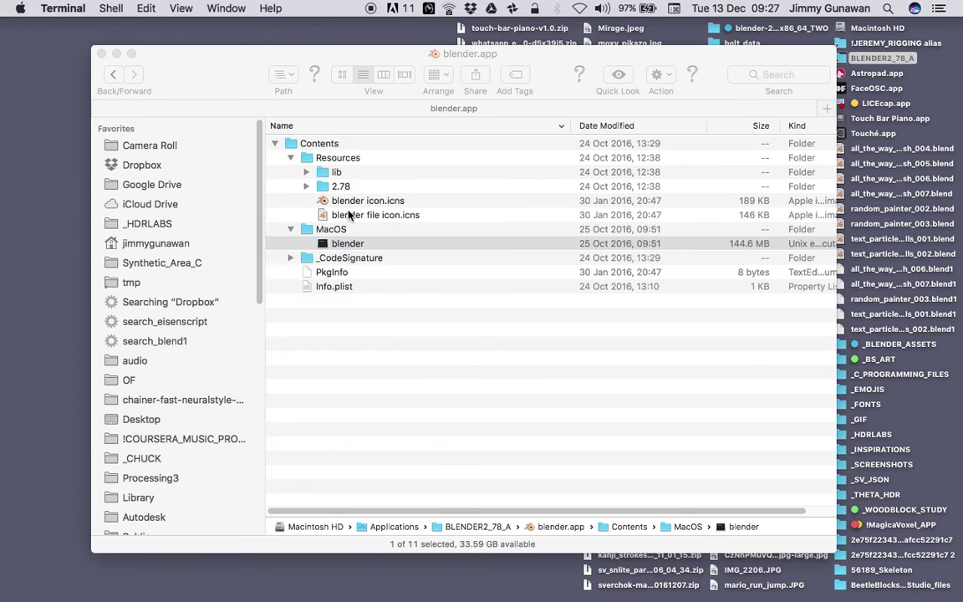
pyautogui.click(338, 243)
pyautogui.press('Left')
pyautogui.doubleClick(344, 244)
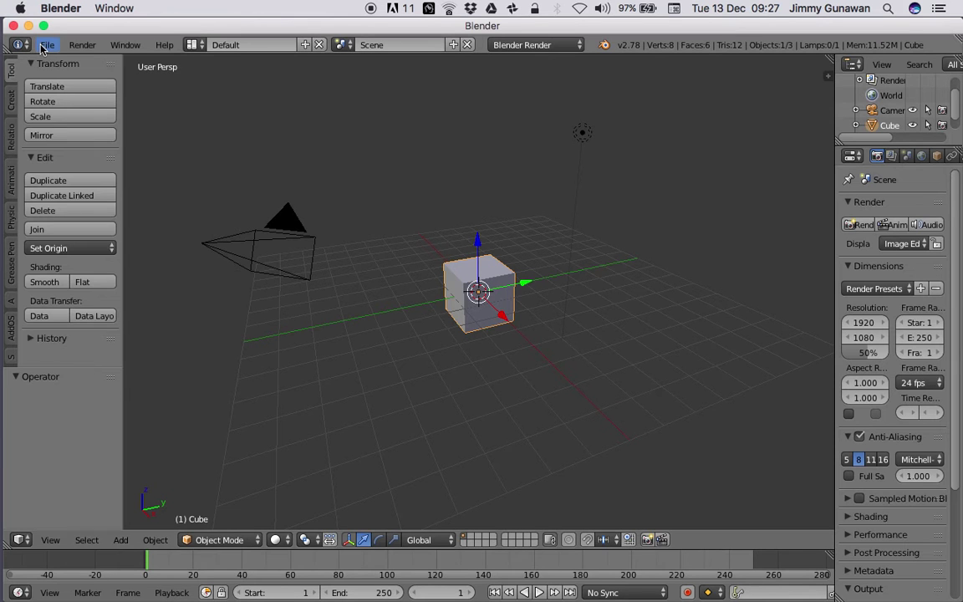
# Reopen the recent file text_particle_metaballs_002.blend
pyautogui.click(44, 46)
pyautogui.moveTo(92, 91)
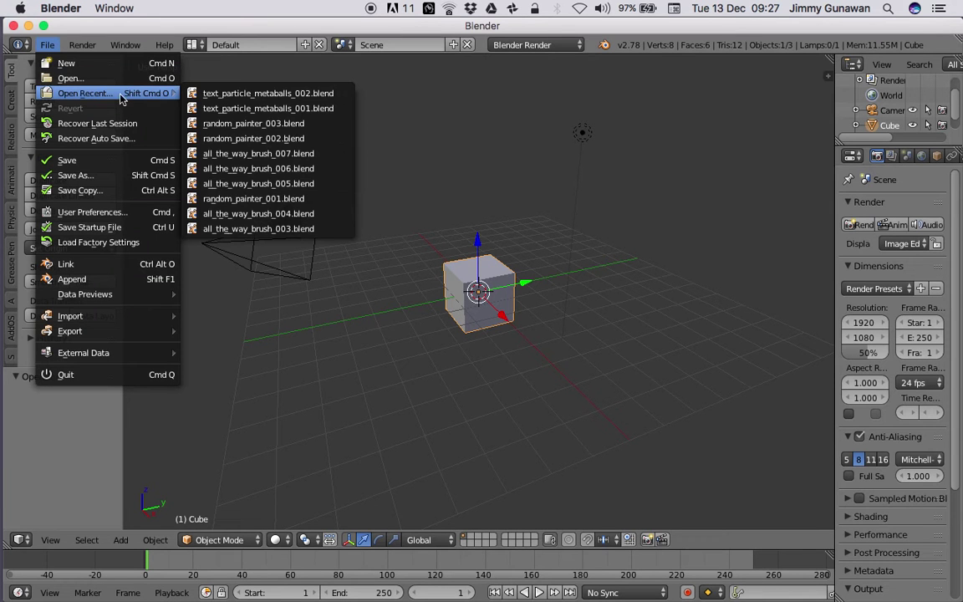
pyautogui.click(210, 95)
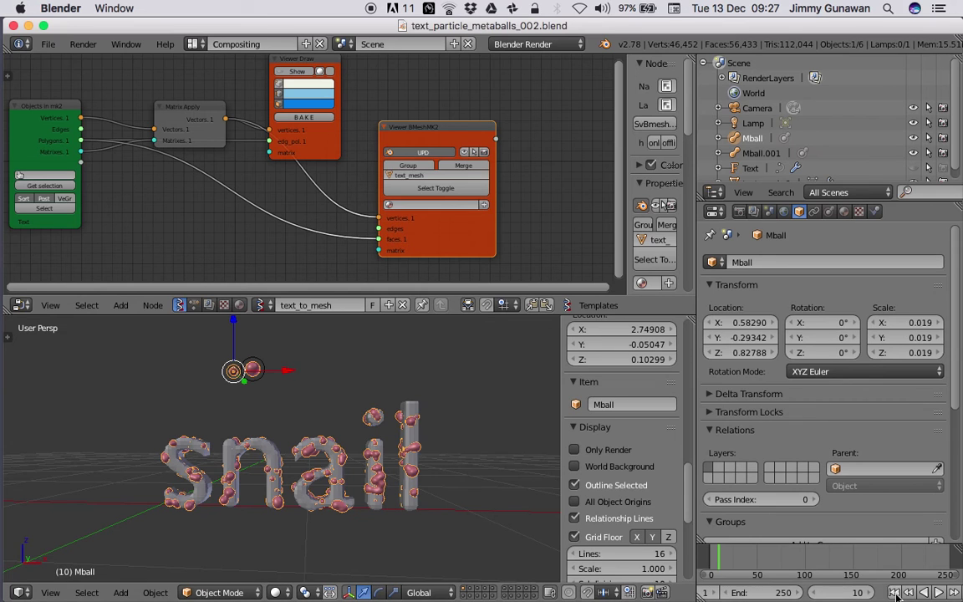
# Go back to frame 1 and delete the larger metaball, Mball.001, floating above the lettering
pyautogui.click(713, 573)
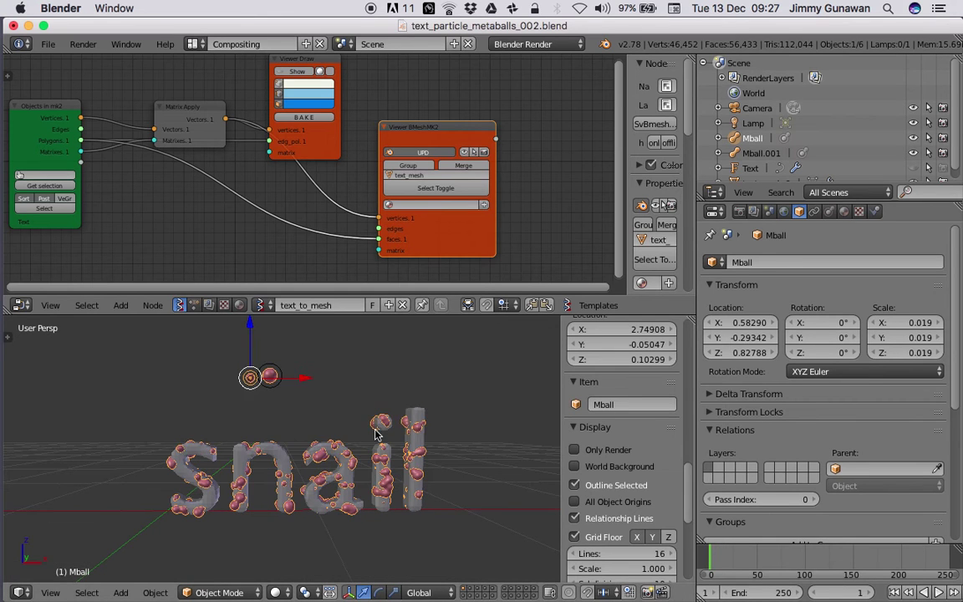
pyautogui.rightClick(277, 375)
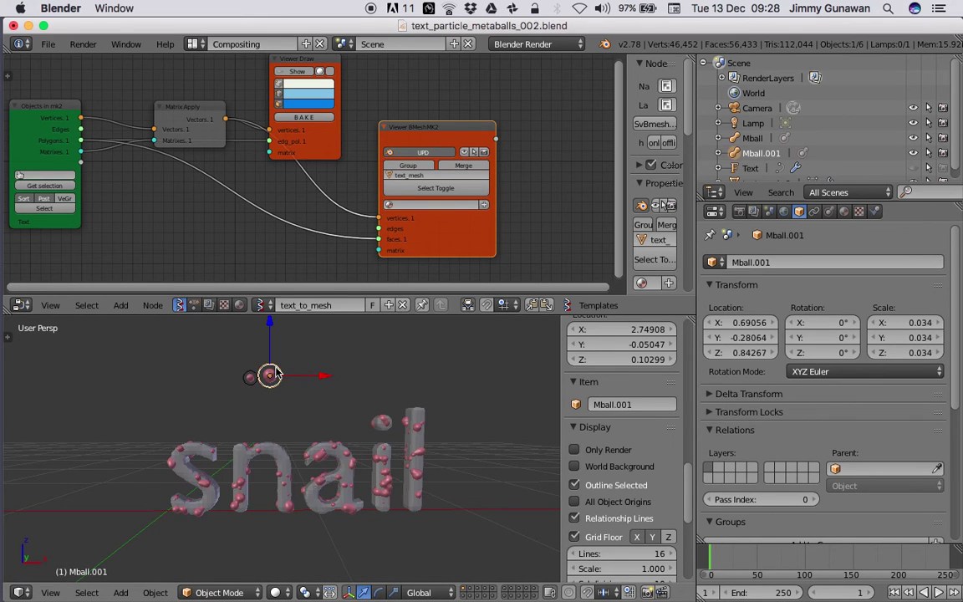
pyautogui.rightClick(277, 375)
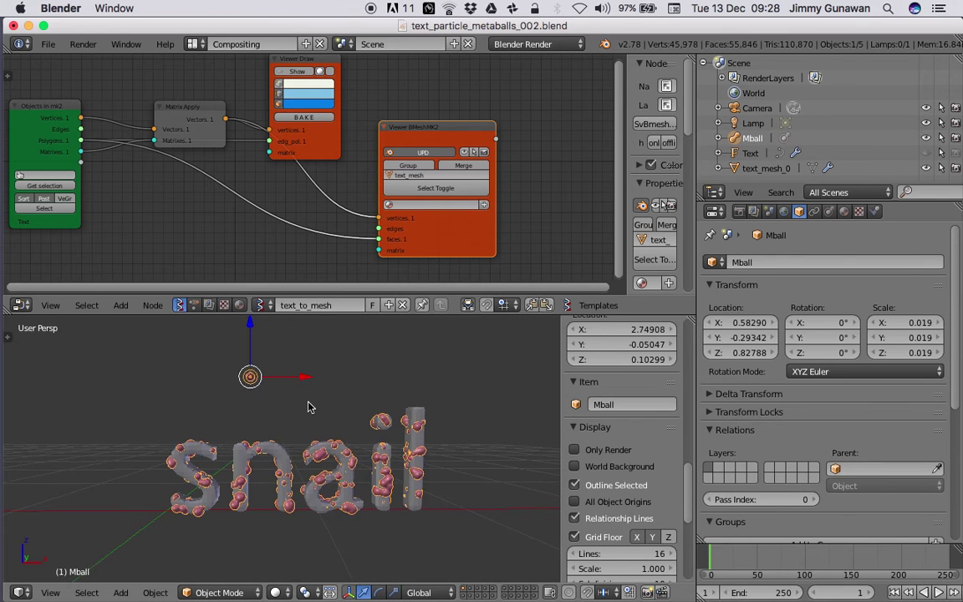
# Add an ellipsoid metaball at the 3D cursor beside the "snail" lettering
pyautogui.hotkey('shift', 'a')
pyautogui.moveTo(310, 391)
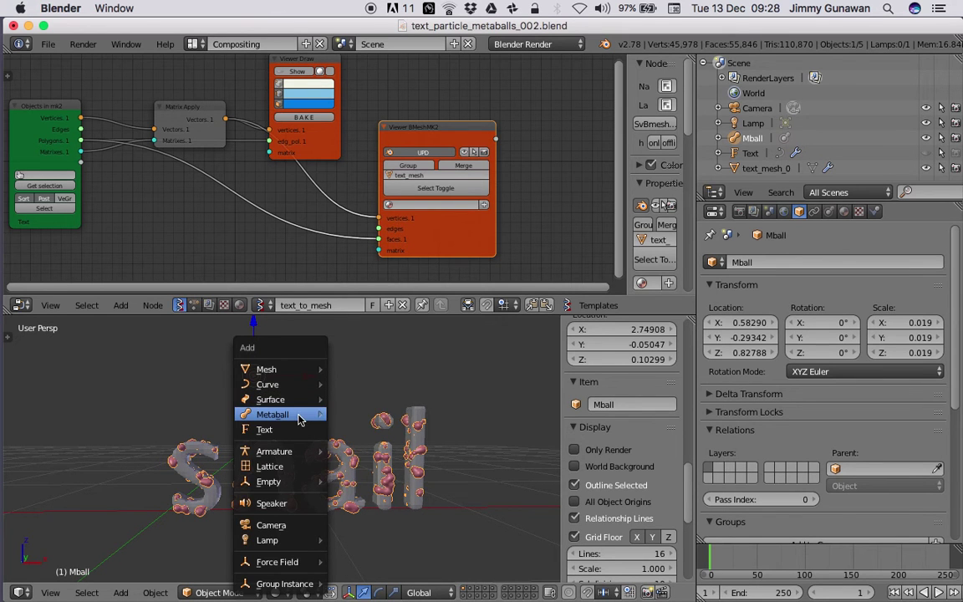
pyautogui.moveTo(311, 414)
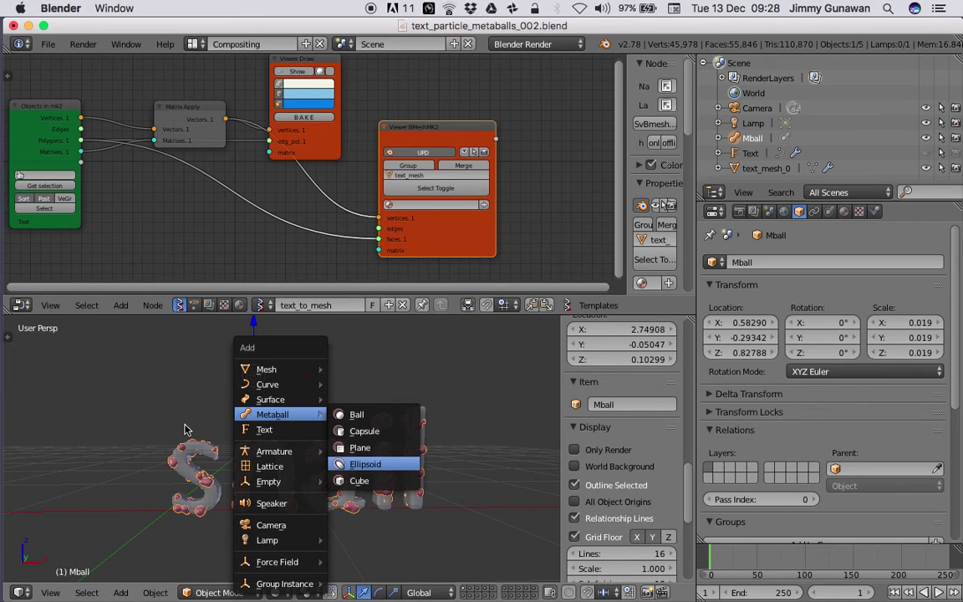
pyautogui.click(368, 465)
pyautogui.scroll(-1, 468, 484)
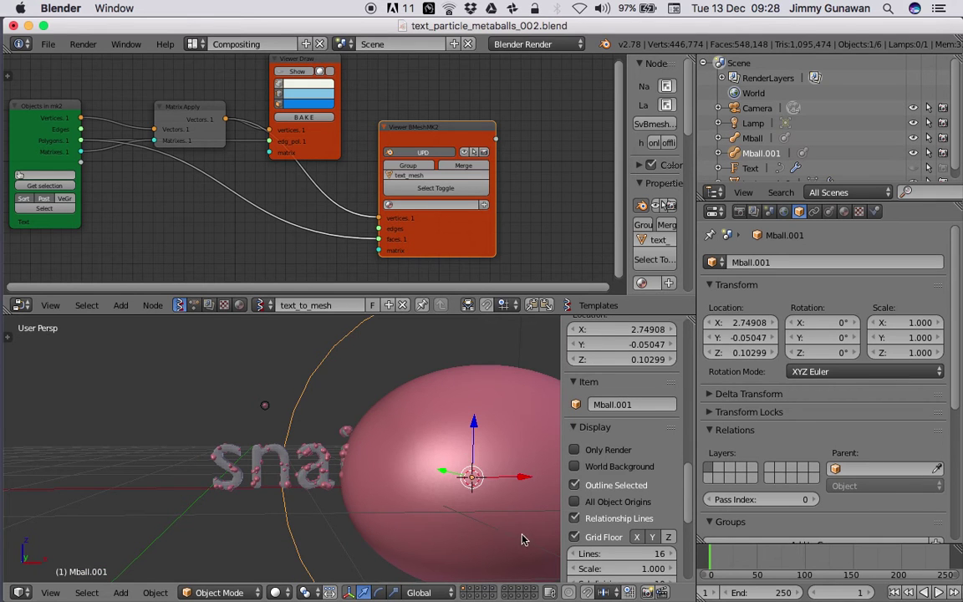
pyautogui.scroll(-1, 521, 542)
pyautogui.keyDown('shift'); pyautogui.moveTo(503, 510); pyautogui.dragTo(468, 492, button='middle'); pyautogui.keyUp('shift')
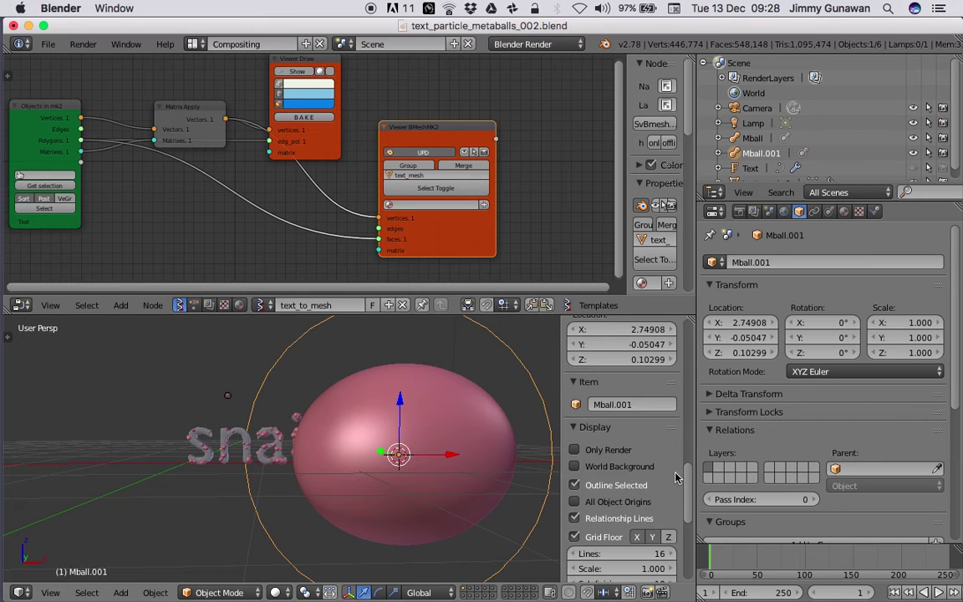
# Set the new ellipsoid metaball's X, Y and Z scale to 0.1
pyautogui.scroll(5, 688, 431)
pyautogui.moveTo(688, 429); pyautogui.dragTo(696, 344)
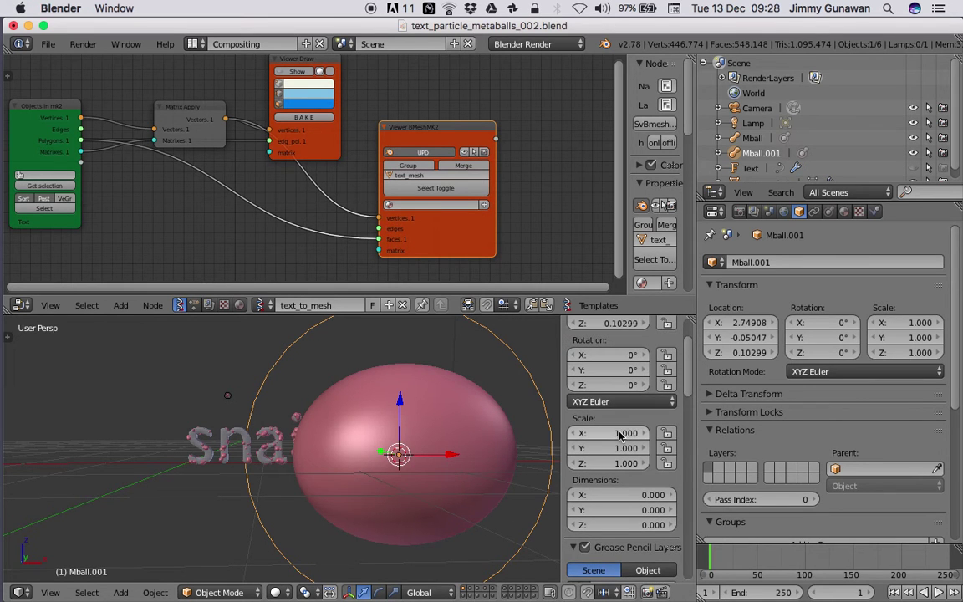
pyautogui.moveTo(625, 436); pyautogui.dragTo(624, 464)
pyautogui.write('.1')
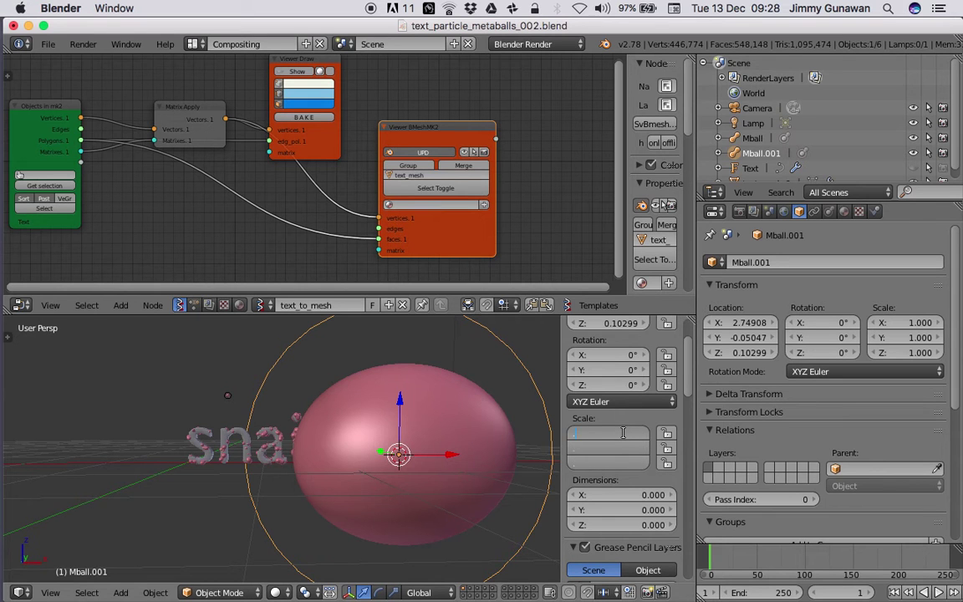
pyautogui.press('Return')
pyautogui.scroll(2, 423, 439)
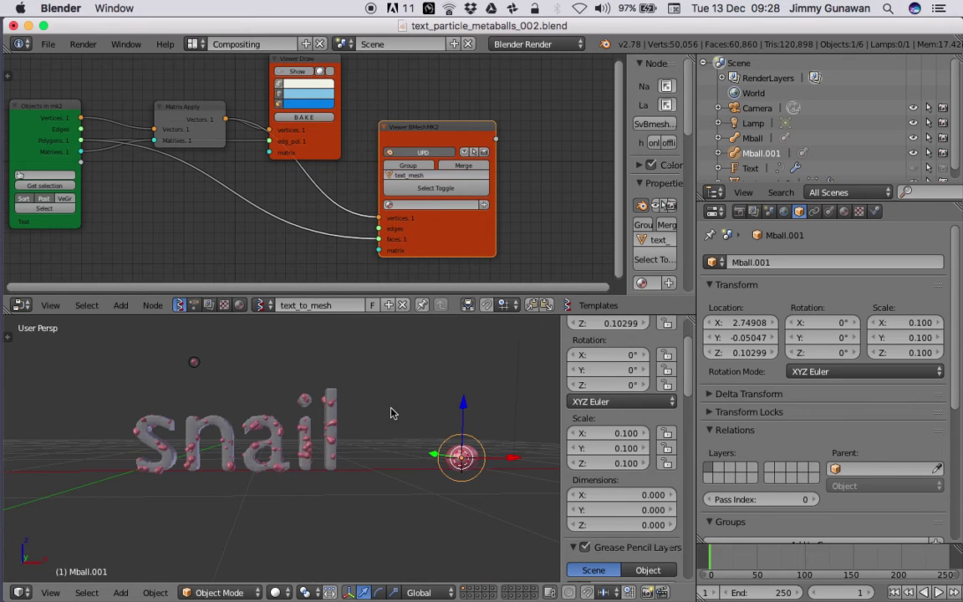
# Turn on Only Render and move the ellipsoid near the top of the "l", to about X 1.83, Y 0.07, Z 0.62
pyautogui.press('g')
pyautogui.click(362, 361)
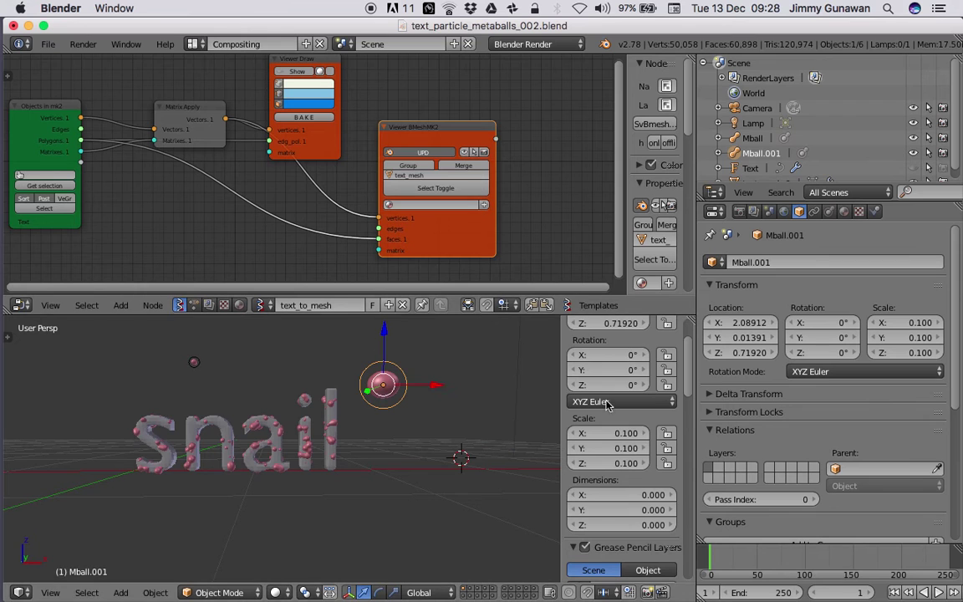
pyautogui.scroll(-12, 623, 435)
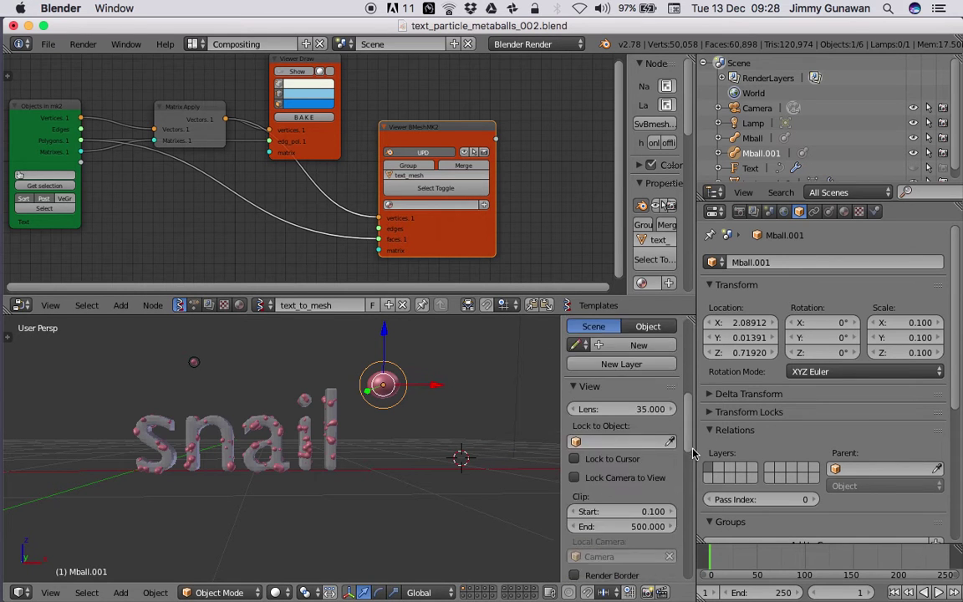
pyautogui.click(602, 491)
pyautogui.moveTo(499, 454); pyautogui.dragTo(425, 425, button='middle')
pyautogui.press('g')
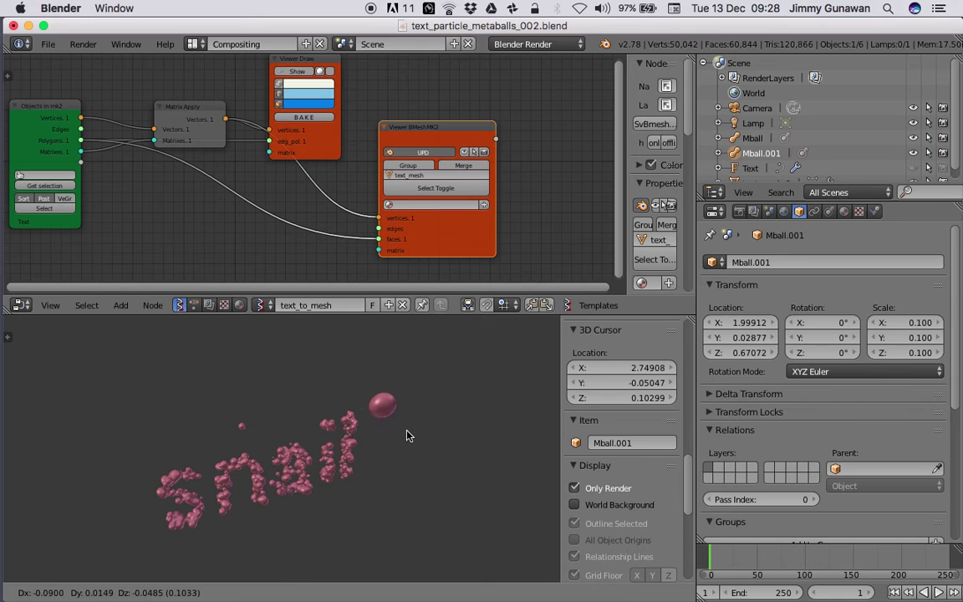
pyautogui.click(390, 421)
# Shift the ellipsoid closer against the "l", to about X 1.80, Y 0.07, Z 0.62, and save the file
pyautogui.moveTo(370, 414); pyautogui.dragTo(283, 401, button='middle')
pyautogui.scroll(3, 349, 413)
pyautogui.scroll(2, 350, 413)
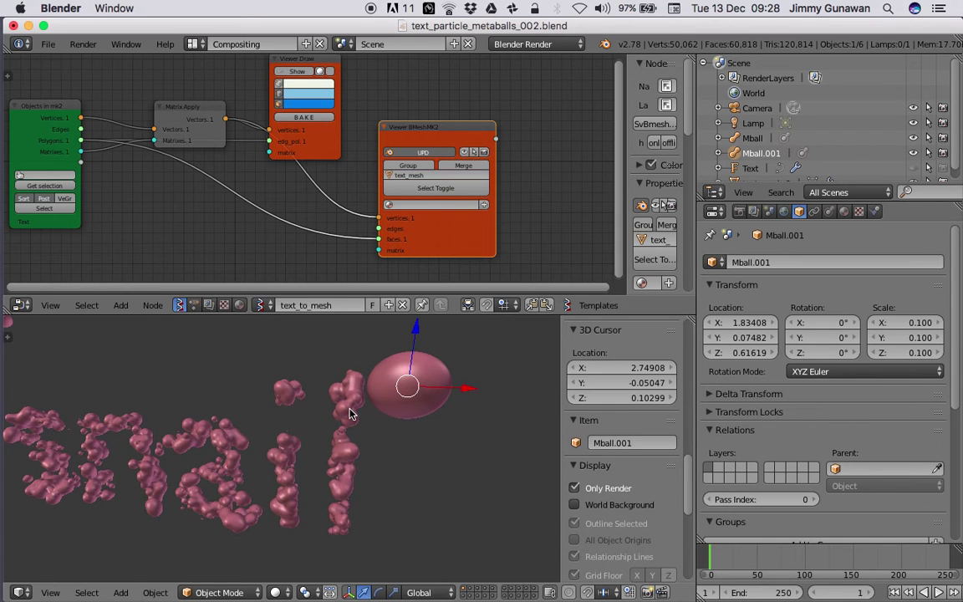
pyautogui.press('g')
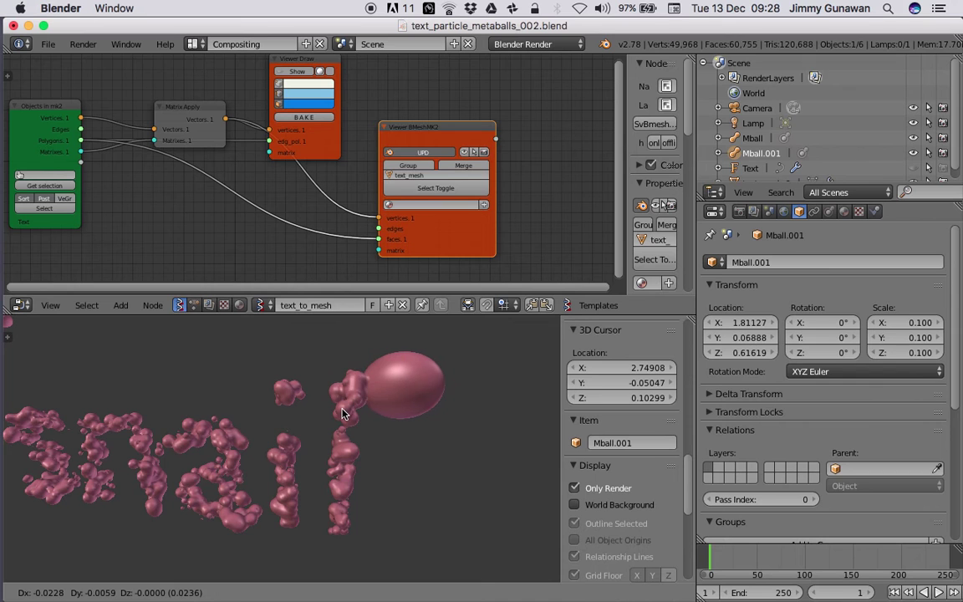
pyautogui.click(318, 418)
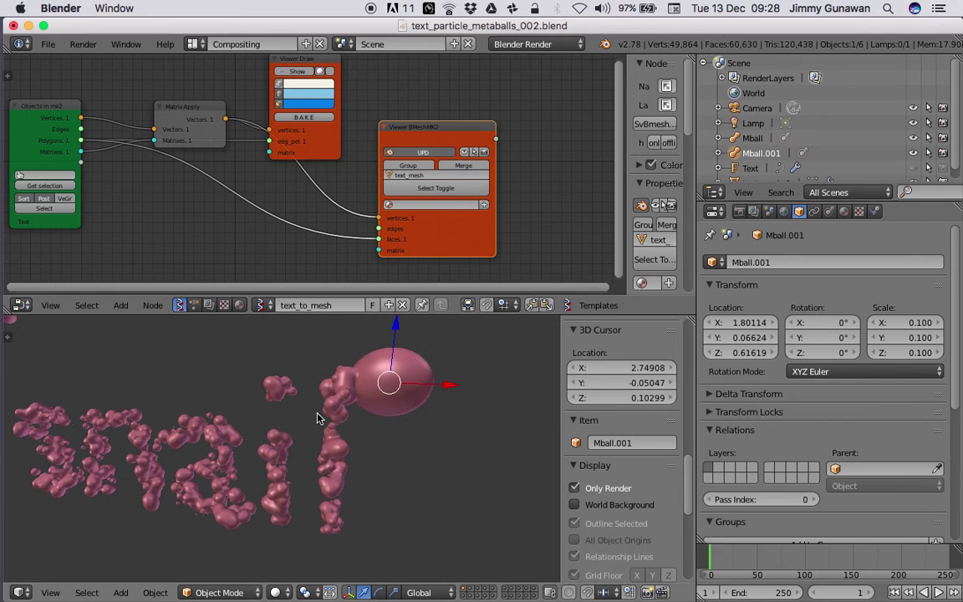
pyautogui.scroll(-3, 295, 414)
pyautogui.keyDown('shift'); pyautogui.moveTo(294, 414); pyautogui.dragTo(312, 420, button='middle'); pyautogui.keyUp('shift')
pyautogui.hotkey('ctrl', 's')
pyautogui.click(312, 420)
pyautogui.scroll(1, 306, 416)
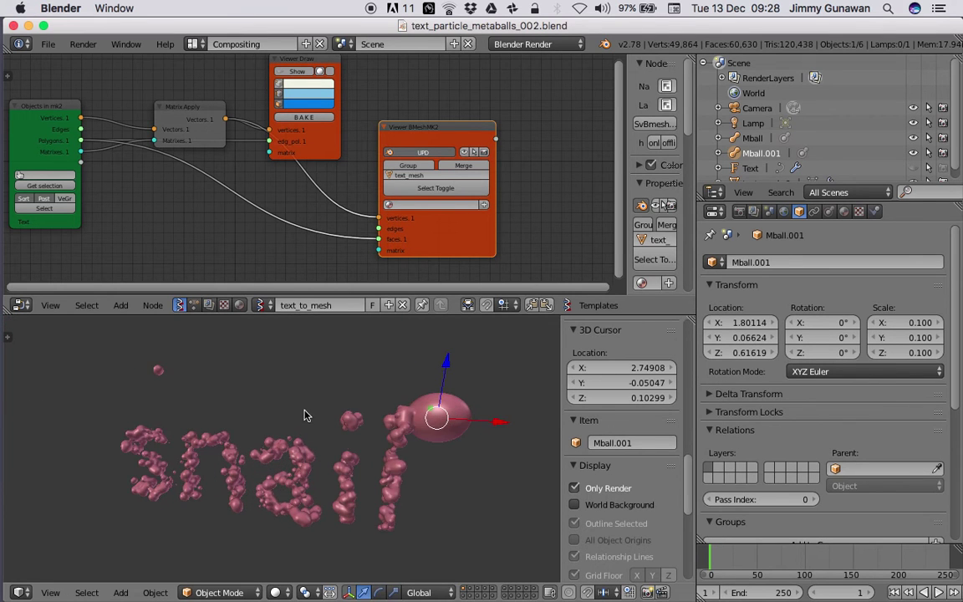
# Select the small Mball, set its view resolution to 1 and inspect the lettering's surface
pyautogui.rightClick(160, 372)
pyautogui.click(829, 211)
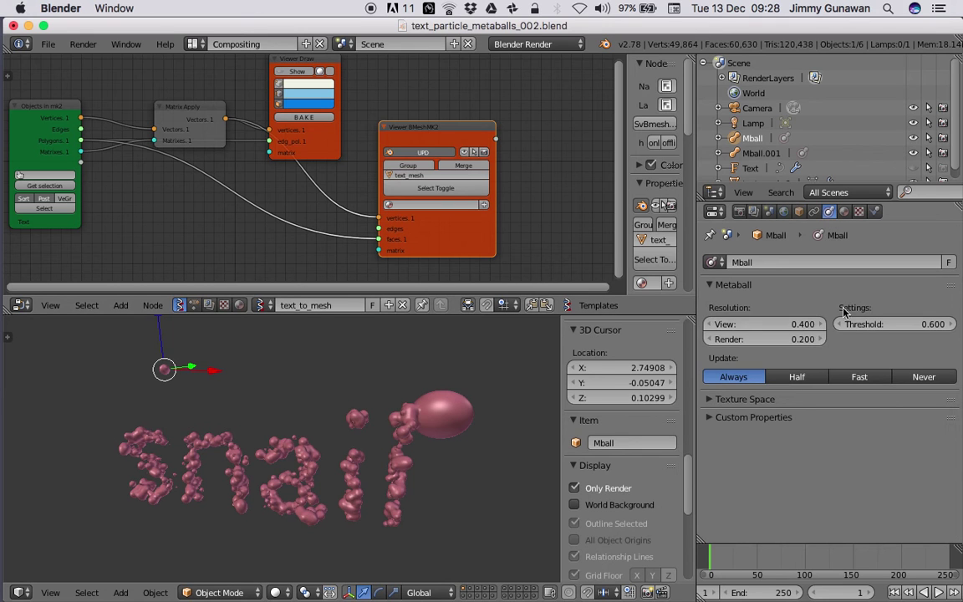
pyautogui.click(801, 328)
pyautogui.write('1')
pyautogui.press('Return')
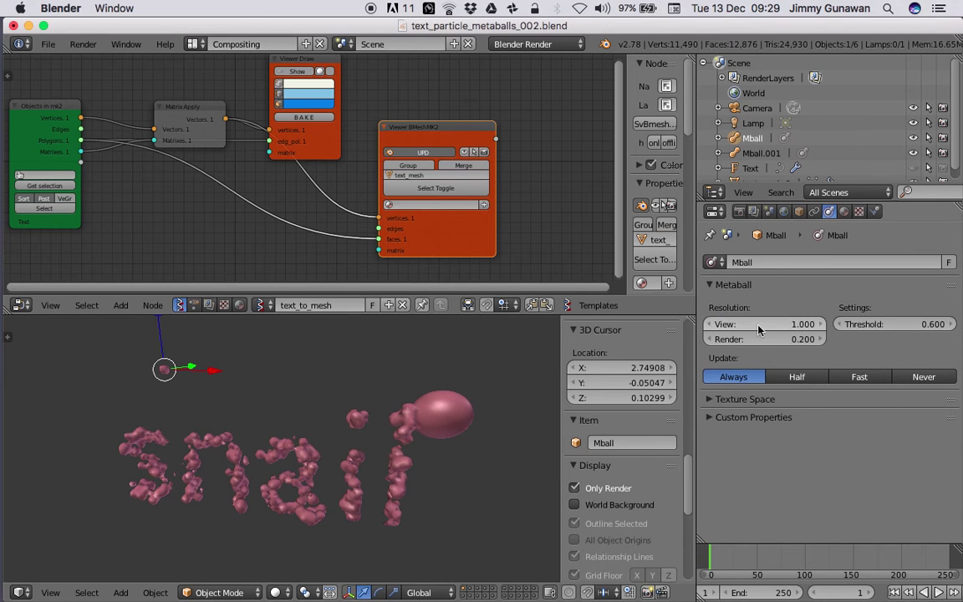
pyautogui.moveTo(424, 428); pyautogui.dragTo(536, 403, button='middle')
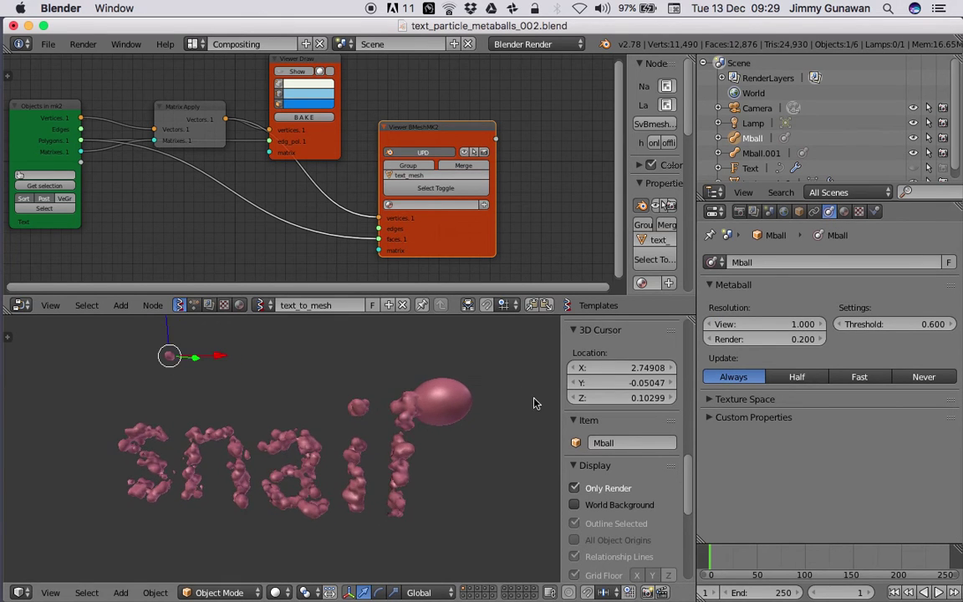
pyautogui.scroll(3, 458, 419)
pyautogui.scroll(-3, 459, 419)
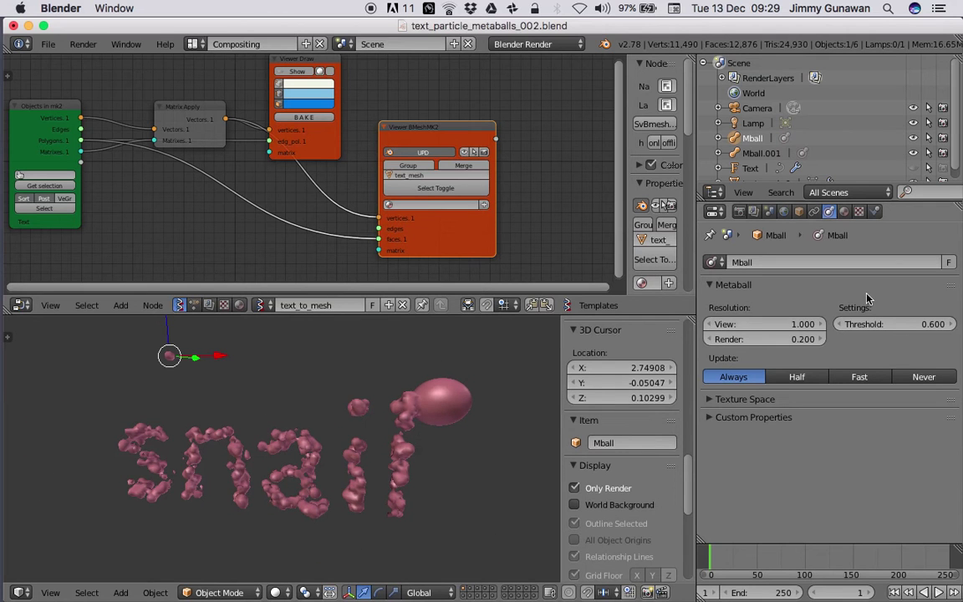
# Set Mball's view resolution to 0.8 and try moving it to test how the metaballs update
pyautogui.click(788, 326)
pyautogui.write('.8')
pyautogui.press('Return')
pyautogui.moveTo(238, 375); pyautogui.dragTo(401, 403, button='middle')
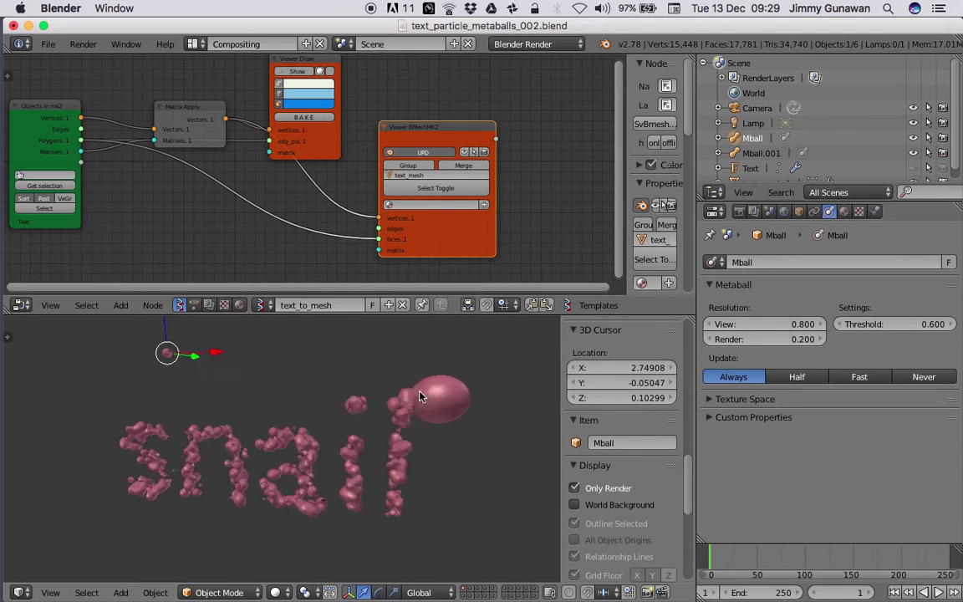
pyautogui.press('g')
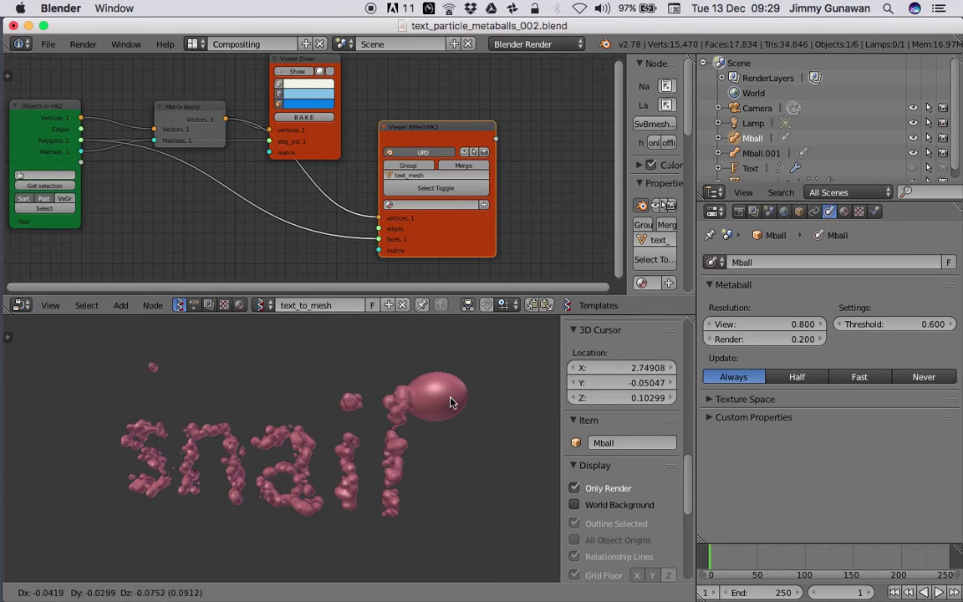
pyautogui.click(410, 401)
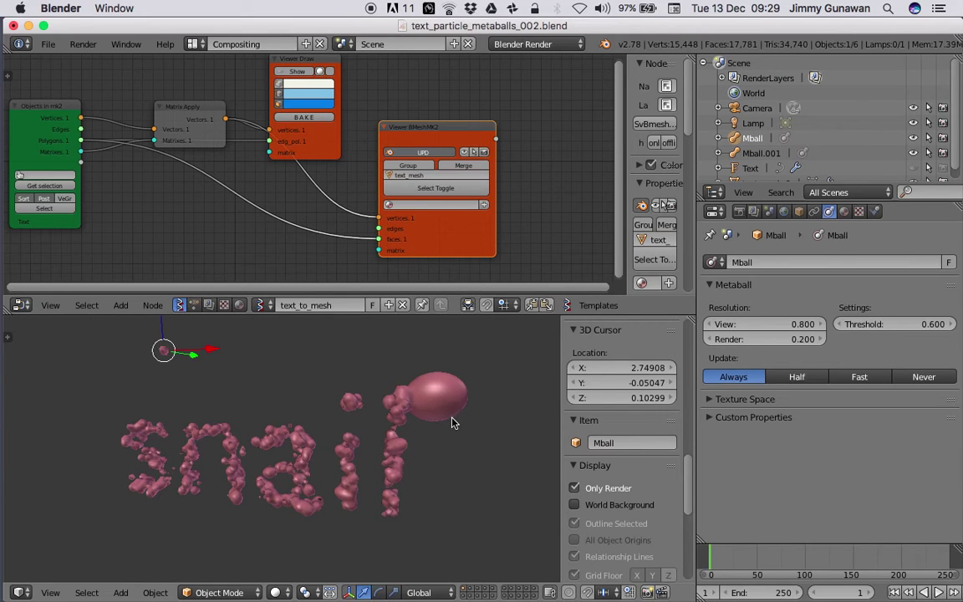
pyautogui.moveTo(452, 424); pyautogui.dragTo(427, 413, button='middle')
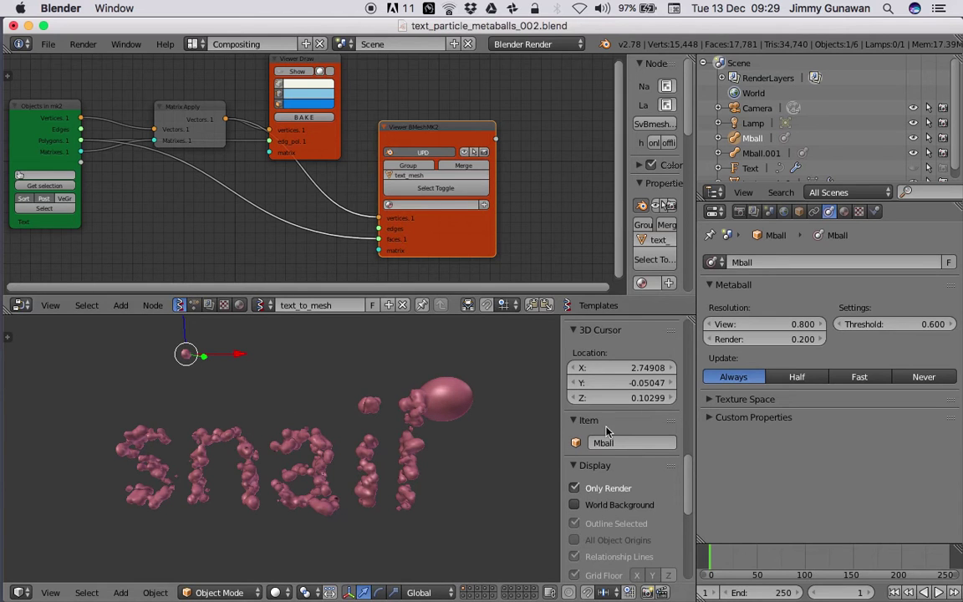
# Turn off Only Render, select the ellipsoid metaball beside the "l" and resize it
pyautogui.click(575, 488)
pyautogui.rightClick(475, 384)
pyautogui.moveTo(478, 383); pyautogui.dragTo(325, 392, button='middle')
pyautogui.press('s')
pyautogui.click(331, 438)
# Delete the ellipsoid metaball and refresh the scene by briefly running the timeline, ending back at frame 1
pyautogui.scroll(-3, 314, 384)
pyautogui.scroll(3, 283, 447)
pyautogui.press('x')
pyautogui.click(318, 412)
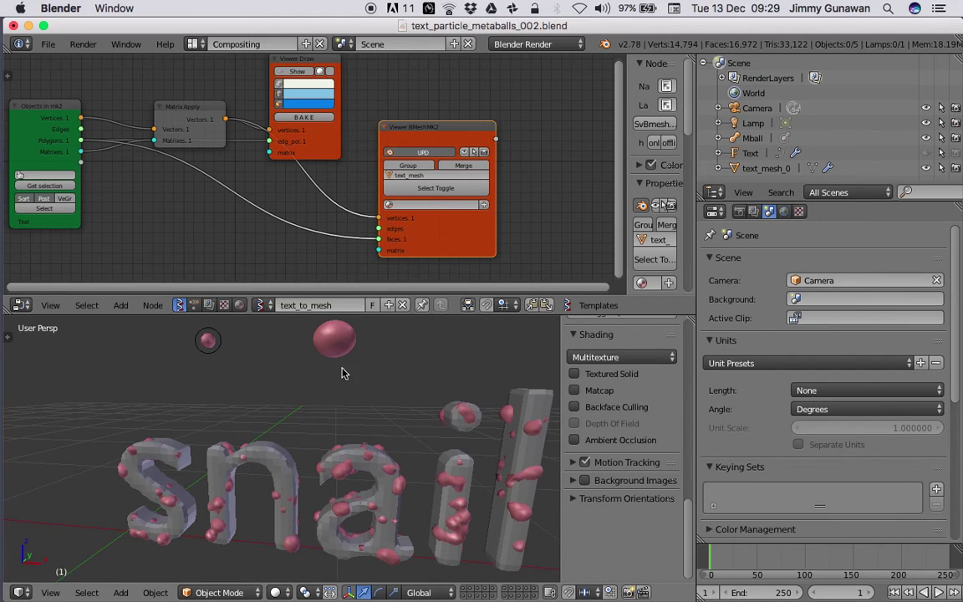
pyautogui.click(724, 565)
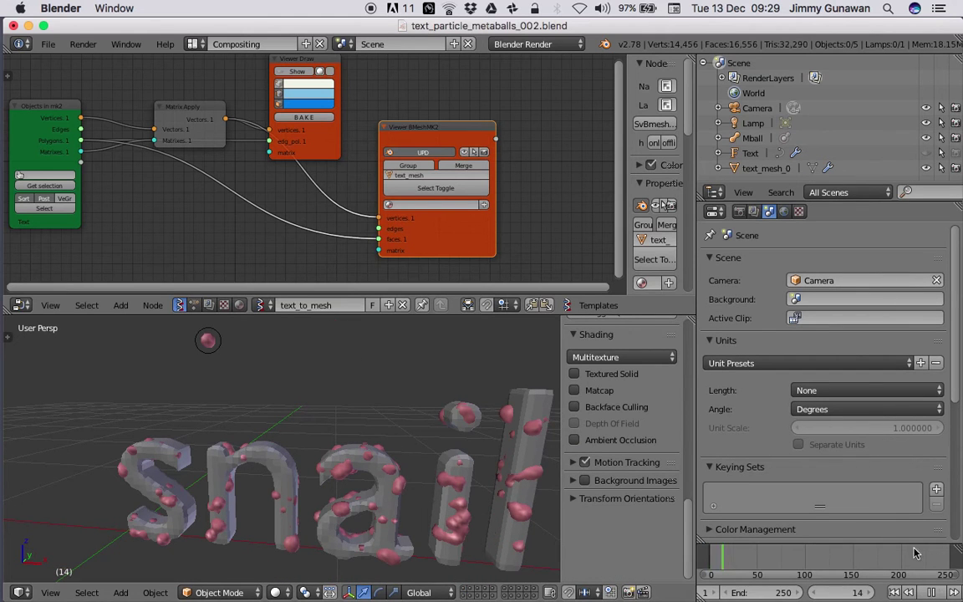
pyautogui.hotkey('shift', 'Left')
# Check the lettering in wireframe, turn on Only Render, return to solid shading and save the file
pyautogui.moveTo(400, 470); pyautogui.dragTo(414, 458, button='middle')
pyautogui.press('z')
pyautogui.press('z')
pyautogui.press('z')
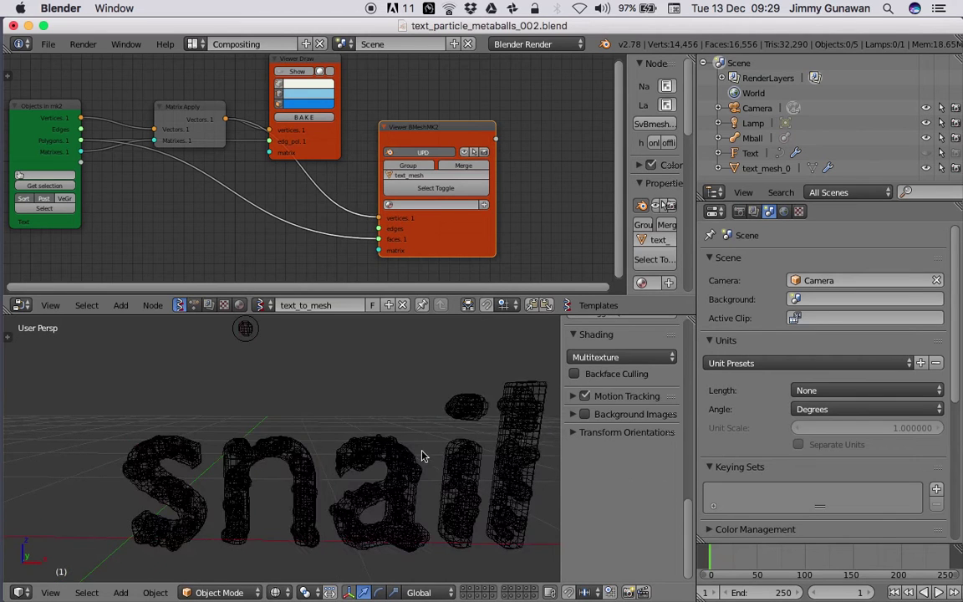
pyautogui.scroll(10, 607, 418)
pyautogui.click(607, 425)
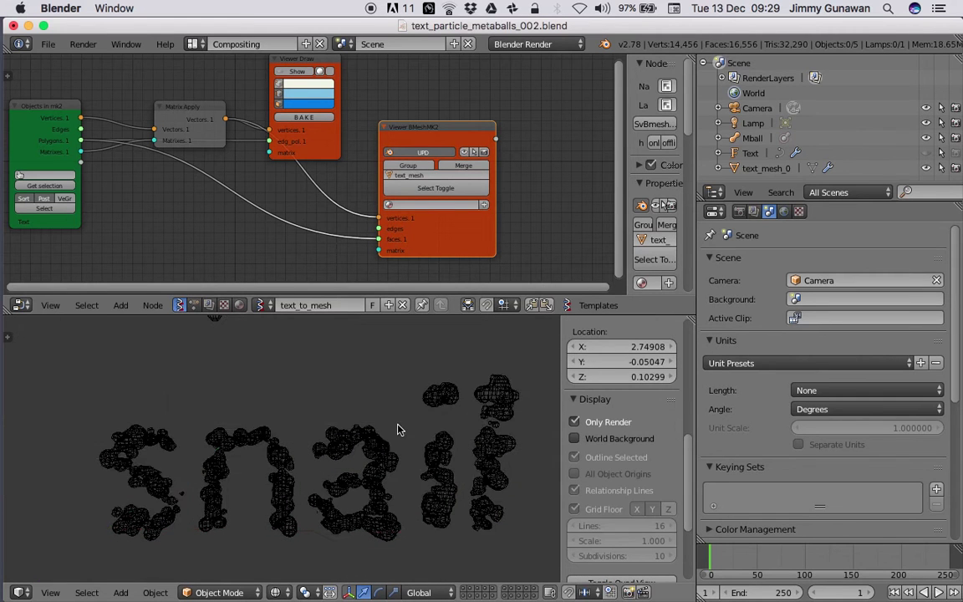
pyautogui.press('z')
pyautogui.hotkey('ctrl', 's')
pyautogui.click(394, 446)
# Move the Viewer BMeshMK2 node farther from the Viewer Draw node and save the file
pyautogui.moveTo(286, 232); pyautogui.dragTo(329, 237, button='middle')
pyautogui.click(367, 64)
pyautogui.moveTo(368, 65); pyautogui.dragTo(383, 63)
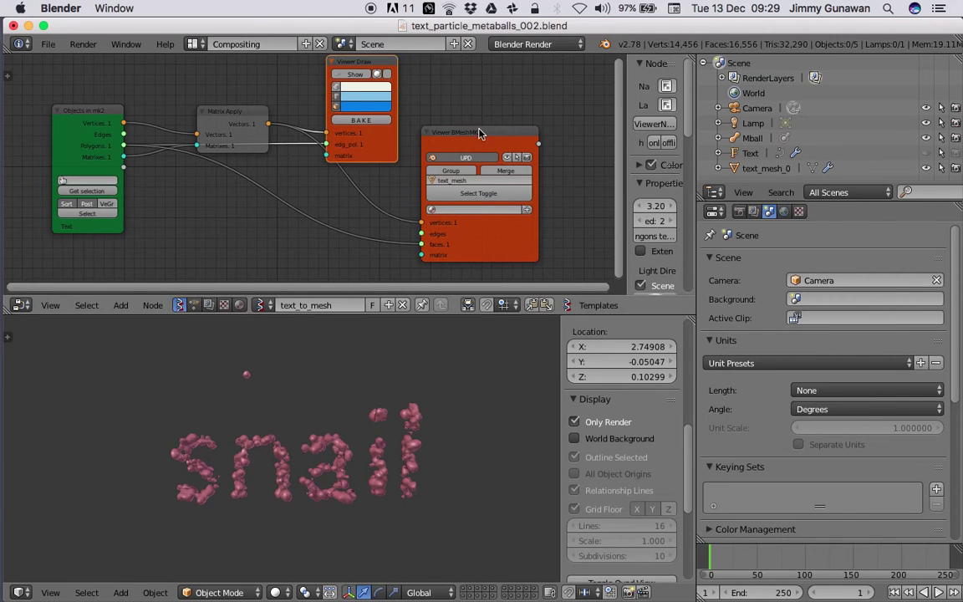
pyautogui.moveTo(478, 133); pyautogui.dragTo(496, 123)
pyautogui.scroll(3, 355, 419)
pyautogui.hotkey('ctrl', 's')
pyautogui.click(354, 419)
# Select the Mball lettering, save the file and display it in wireframe
pyautogui.rightClick(361, 452)
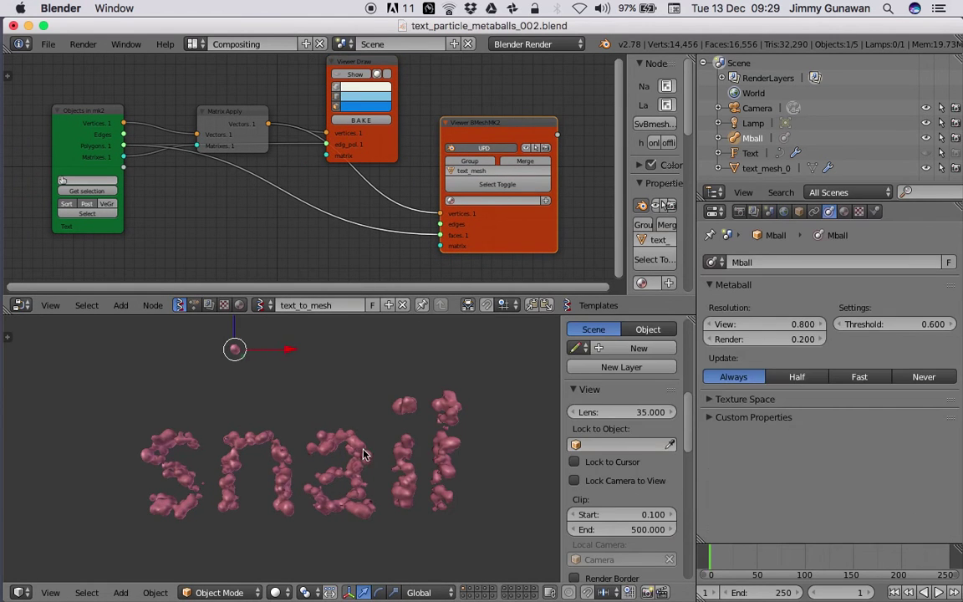
pyautogui.press('z')
pyautogui.hotkey('ctrl', 's')
pyautogui.click(298, 418)
pyautogui.moveTo(283, 405)
pyautogui.mouseDown(button='middle')
pyautogui.moveTo(314, 386)
pyautogui.moveTo(312, 400)
pyautogui.mouseUp(button='middle')
pyautogui.press('z')
pyautogui.press('z')
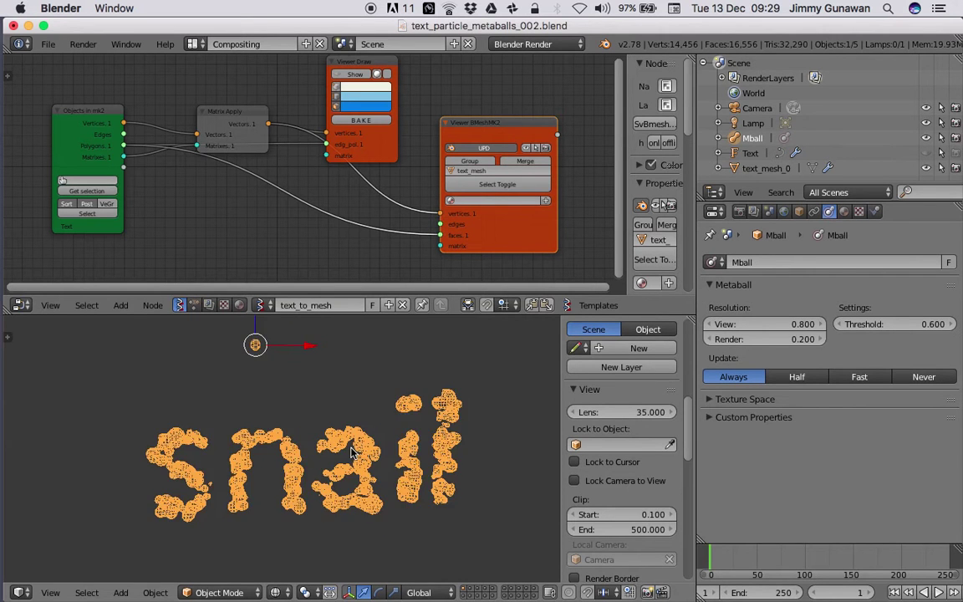
# Examine the mesh density of the wireframe metaball lettering from close up and save the file
pyautogui.scroll(4, 341, 452)
pyautogui.hotkey('ctrl', 's')
pyautogui.click(341, 445)
pyautogui.moveTo(341, 445); pyautogui.dragTo(388, 410, button='middle')
pyautogui.scroll(-5, 396, 411)
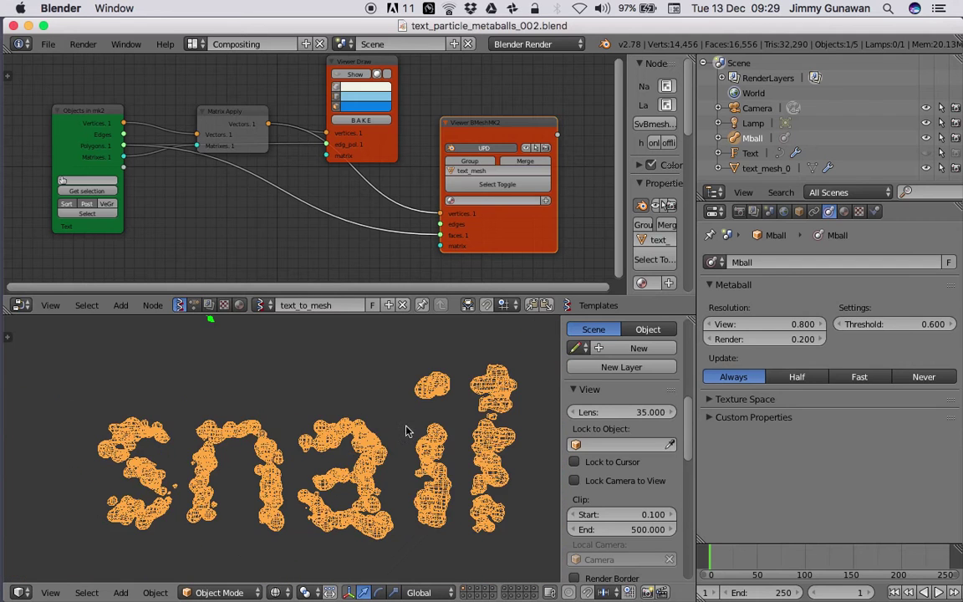
pyautogui.hotkey('ctrl', 's')
pyautogui.click(310, 406)
# Set Mball's view resolution to 1.5 and save the file
pyautogui.scroll(5, 309, 406)
pyautogui.click(770, 326)
pyautogui.write('1.5')
pyautogui.press('Return')
pyautogui.scroll(-5, 326, 441)
pyautogui.hotkey('ctrl', 's')
pyautogui.click(326, 441)
# Save the file again and examine the coarser wireframe of the "snail" lettering
pyautogui.scroll(-3, 326, 441)
pyautogui.hotkey('ctrl', 's')
pyautogui.click(322, 441)
pyautogui.scroll(2, 330, 439)
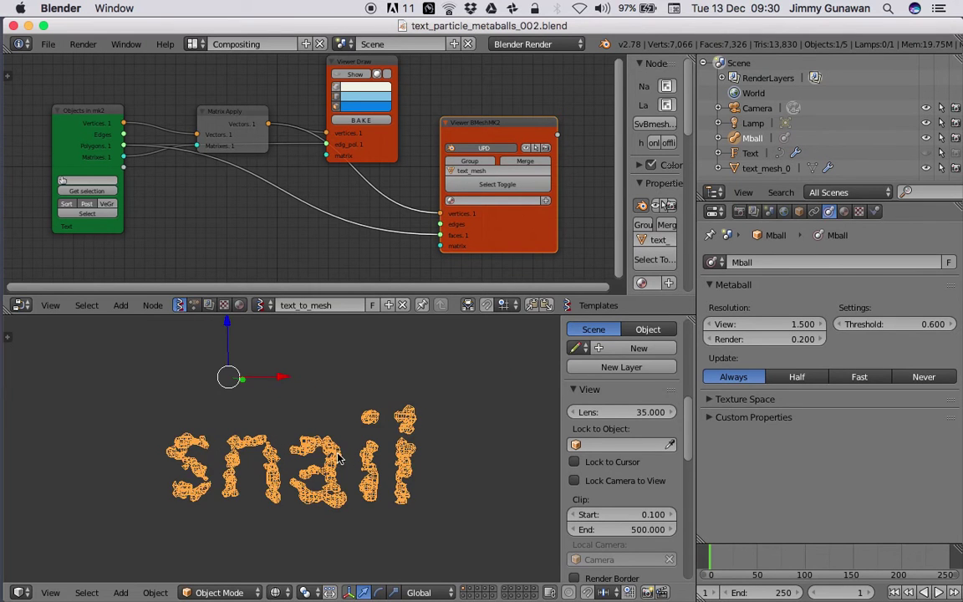
pyautogui.scroll(1, 322, 444)
pyautogui.moveTo(323, 440); pyautogui.dragTo(320, 440, button='middle')
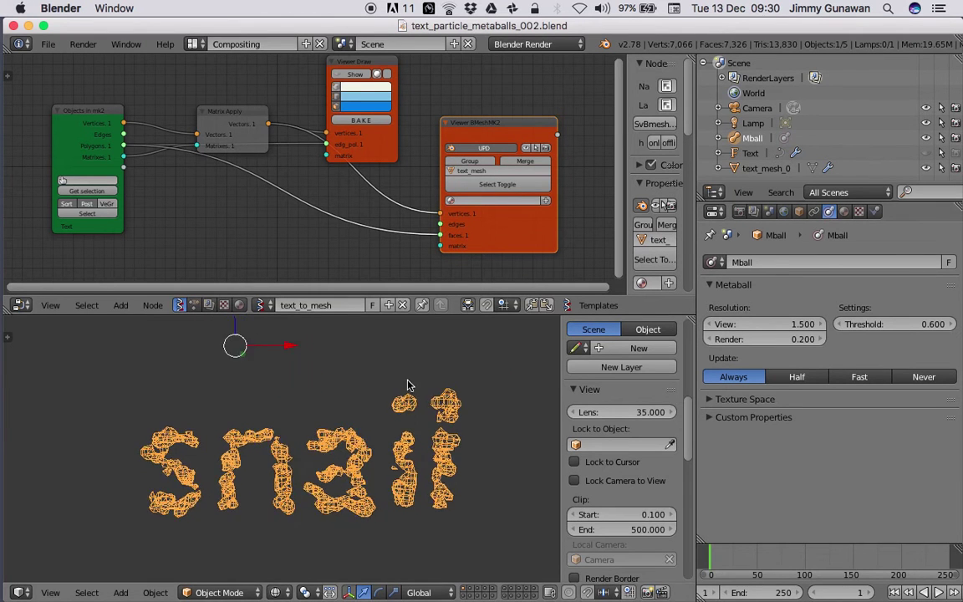
# Return the lettering to solid display, add a Turbulence force field and move it just above the "snail" lettering
pyautogui.scroll(-1, 367, 360)
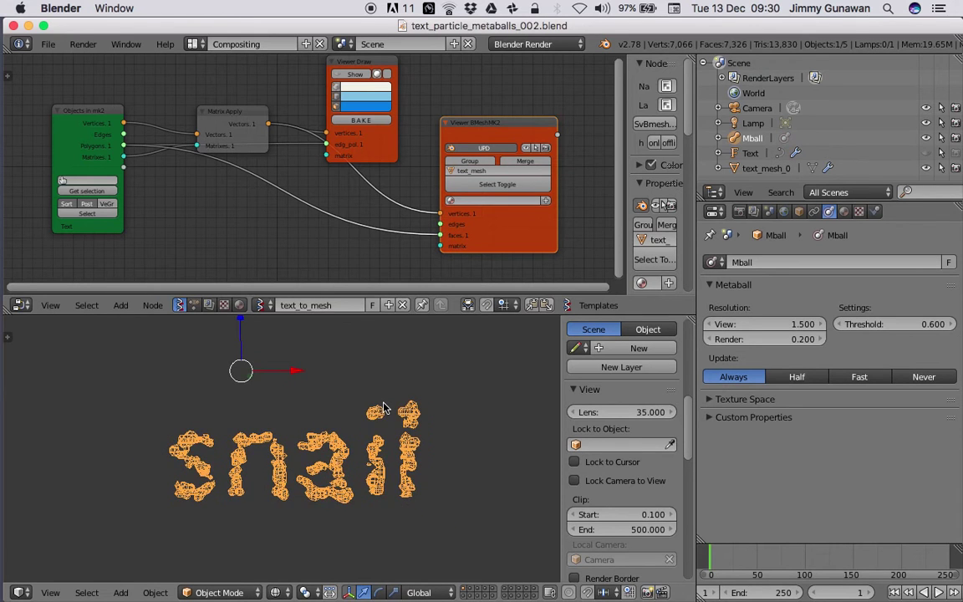
pyautogui.press('z')
pyautogui.hotkey('shift', 'a')
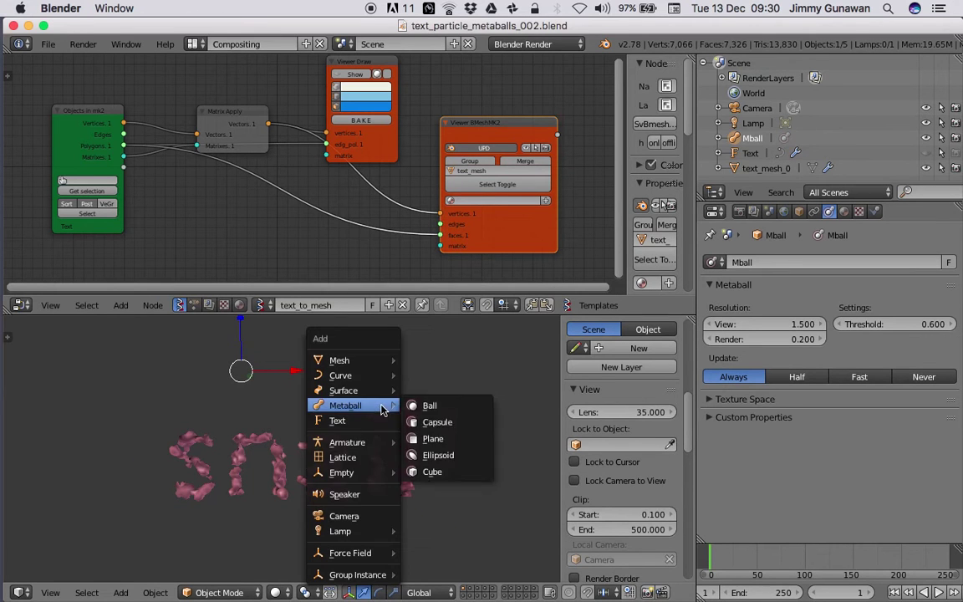
pyautogui.moveTo(377, 553)
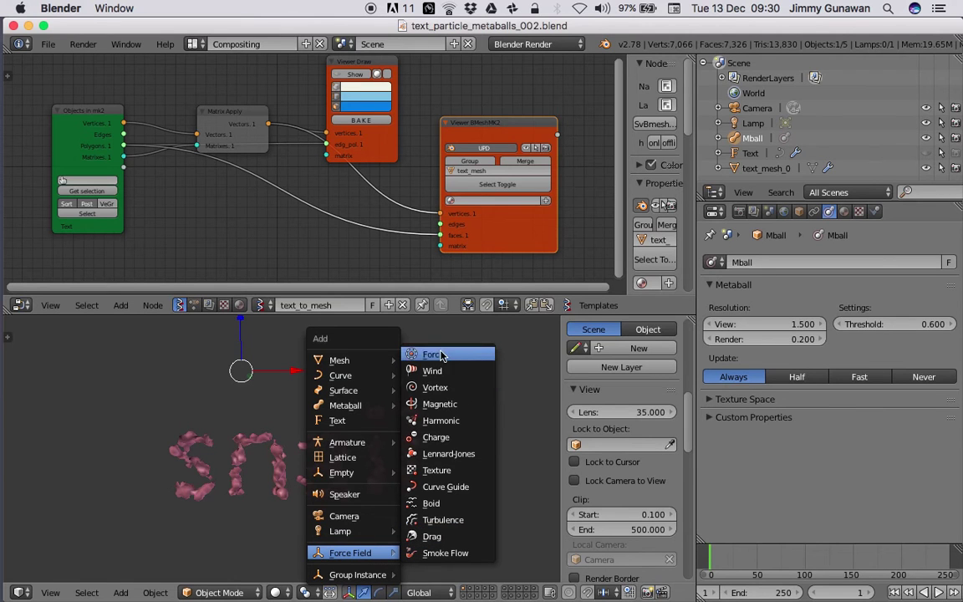
pyautogui.click(448, 521)
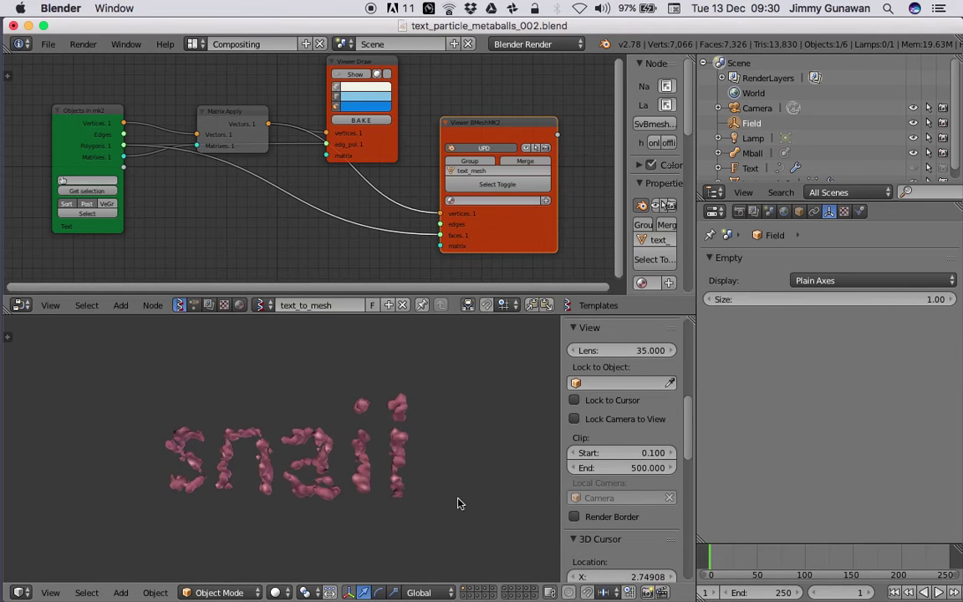
pyautogui.press('g')
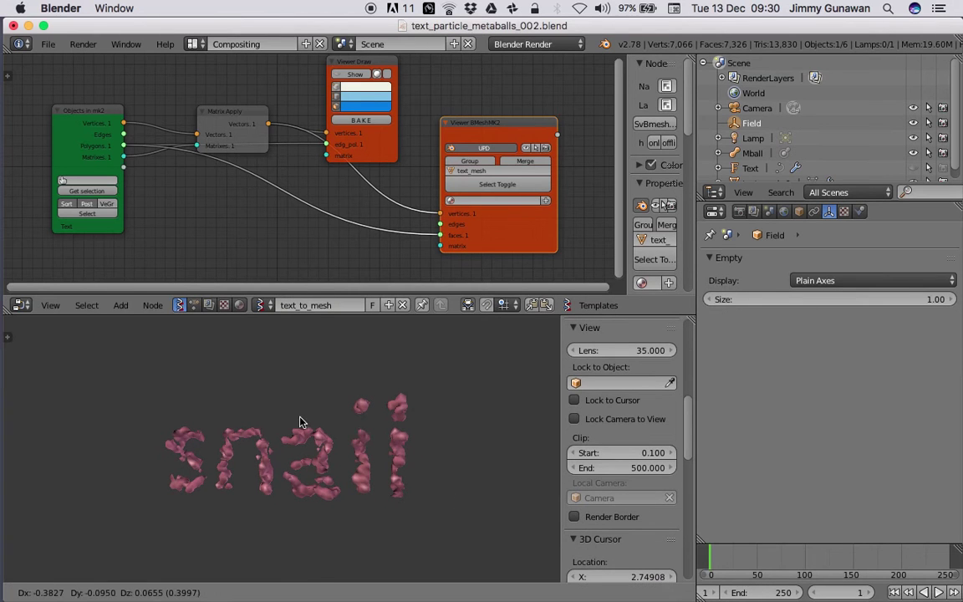
pyautogui.click(305, 425)
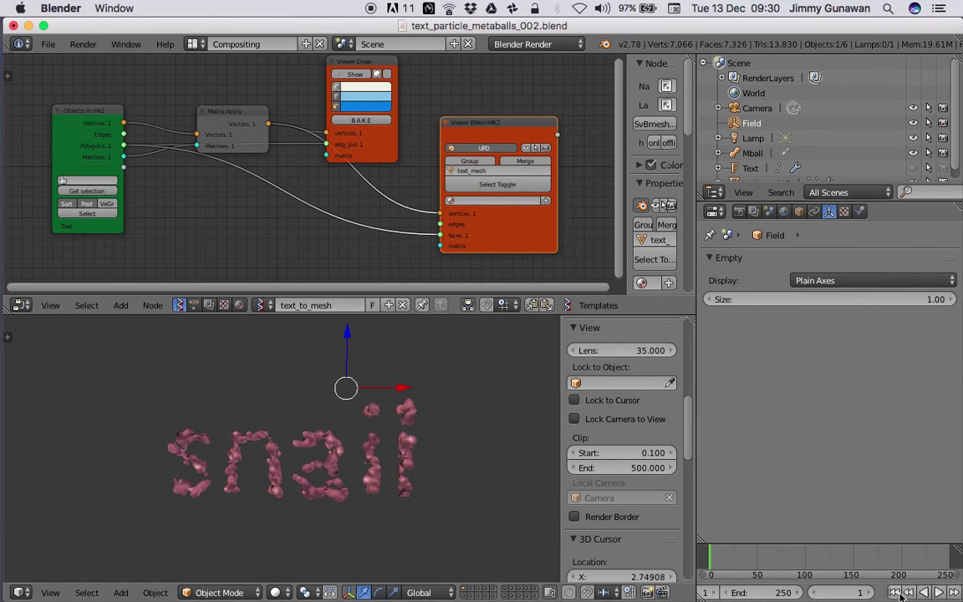
# Display the lettering in wireframe and play the animation briefly to check whether the turbulence moves the metaballs
pyautogui.scroll(2, 481, 469)
pyautogui.press('z')
pyautogui.moveTo(488, 472); pyautogui.dragTo(495, 472, button='middle')
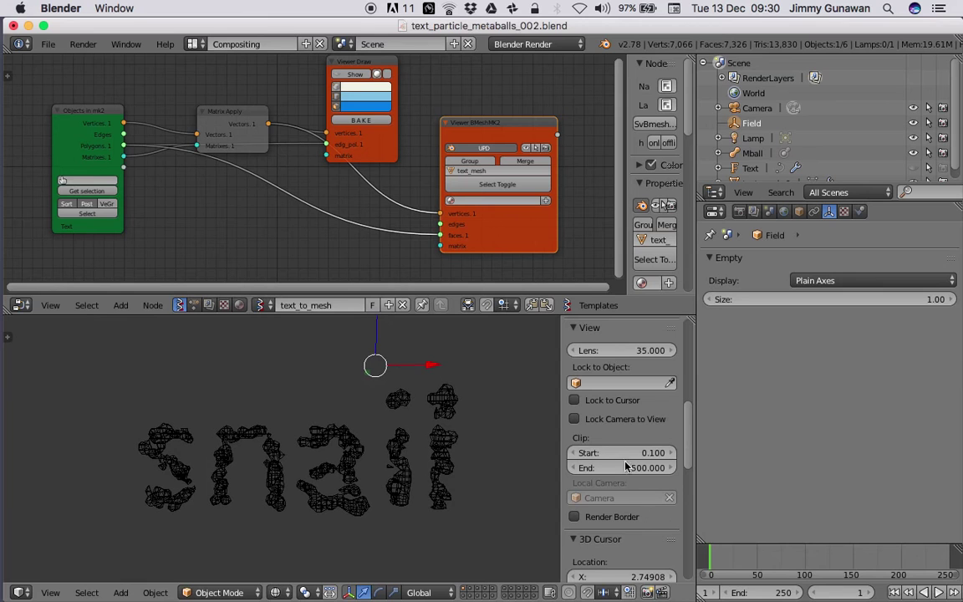
pyautogui.click(939, 592)
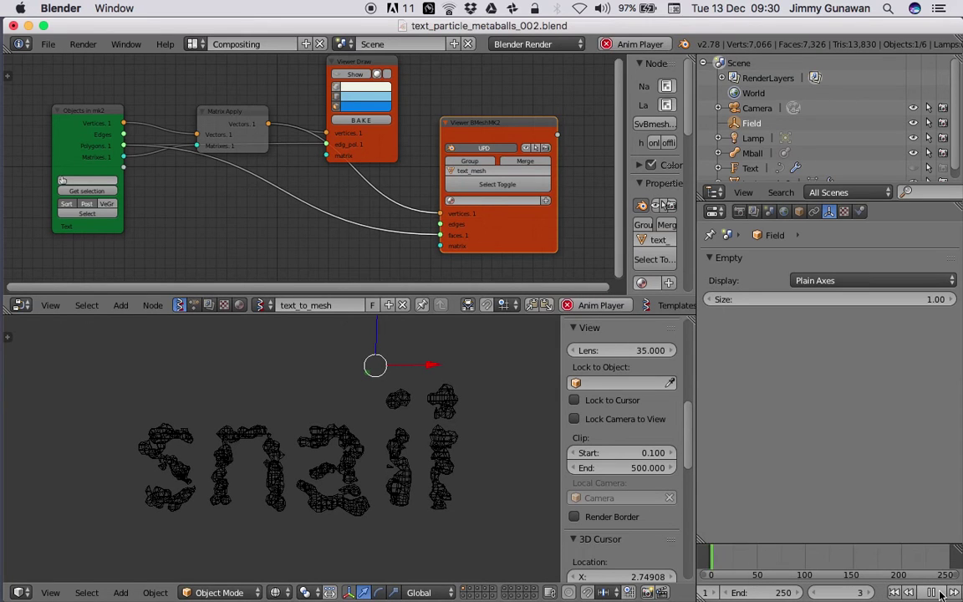
pyautogui.click(925, 593)
# Switch text_mesh_0's particle physics to Newtonian with a Brownian force of 0.630 and a Damp of 0.240
pyautogui.scroll(-1, 763, 164)
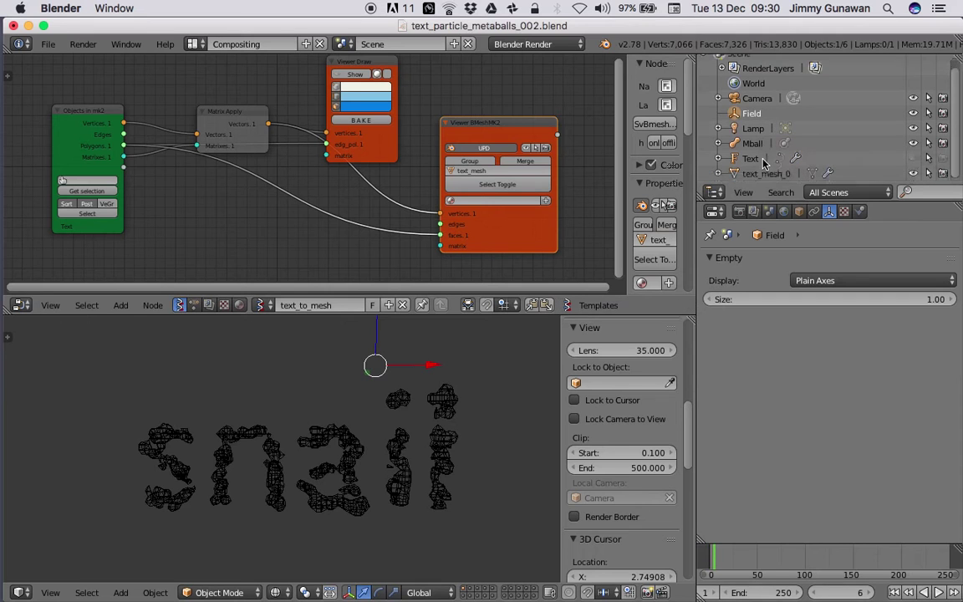
pyautogui.click(765, 174)
pyautogui.scroll(-3, 782, 410)
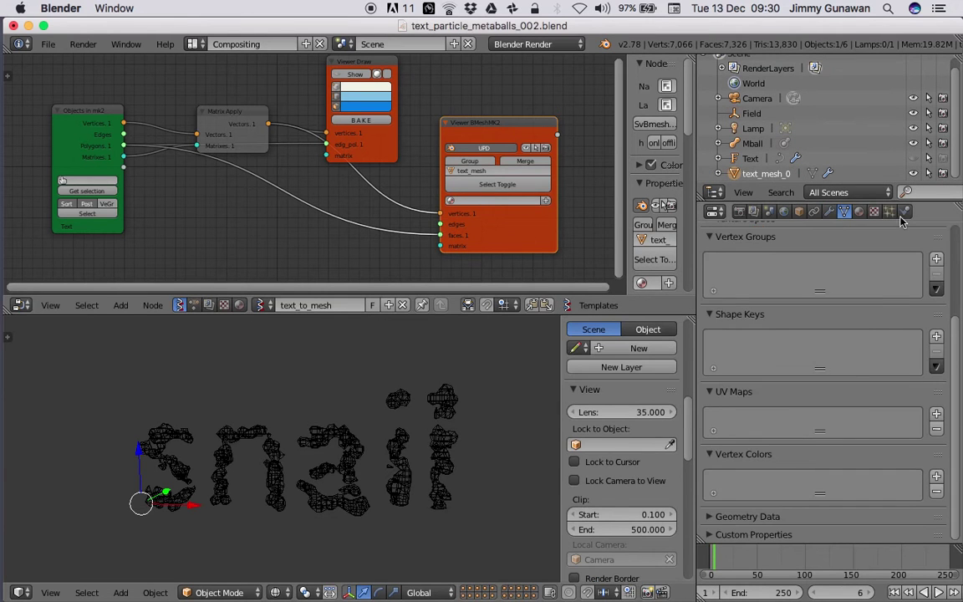
pyautogui.click(889, 212)
pyautogui.scroll(-8, 739, 335)
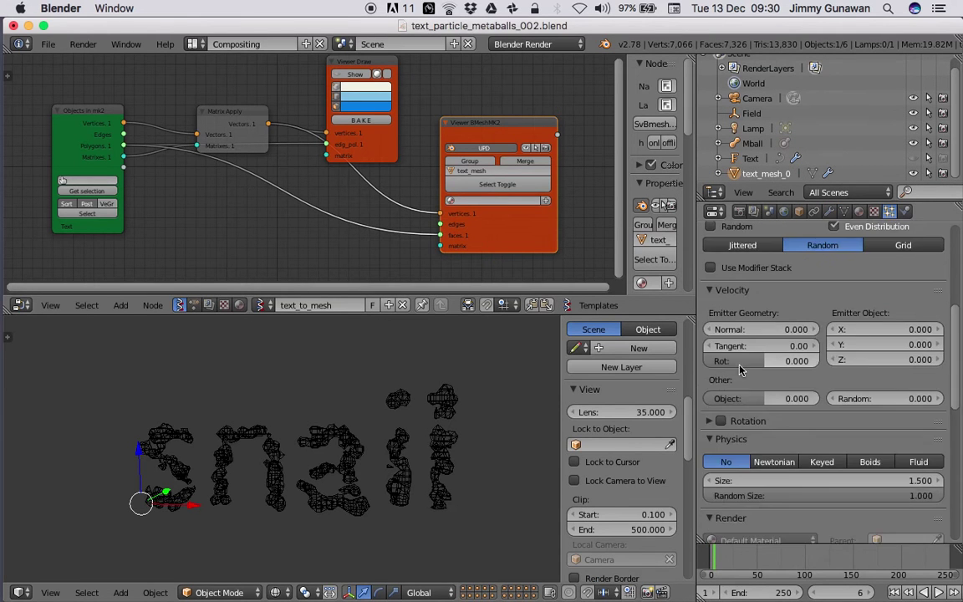
pyautogui.scroll(-2, 748, 402)
pyautogui.click(763, 403)
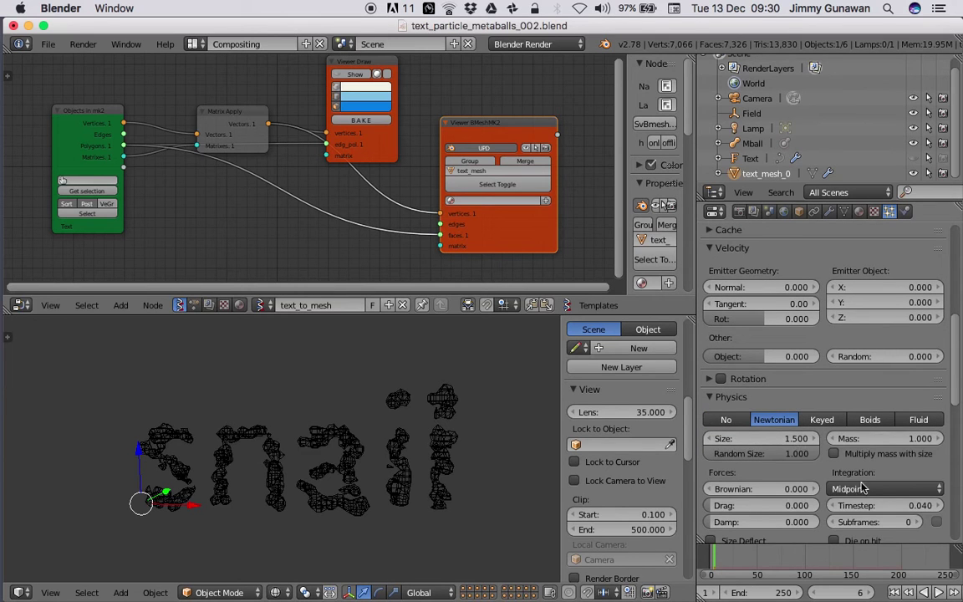
pyautogui.scroll(-2, 773, 443)
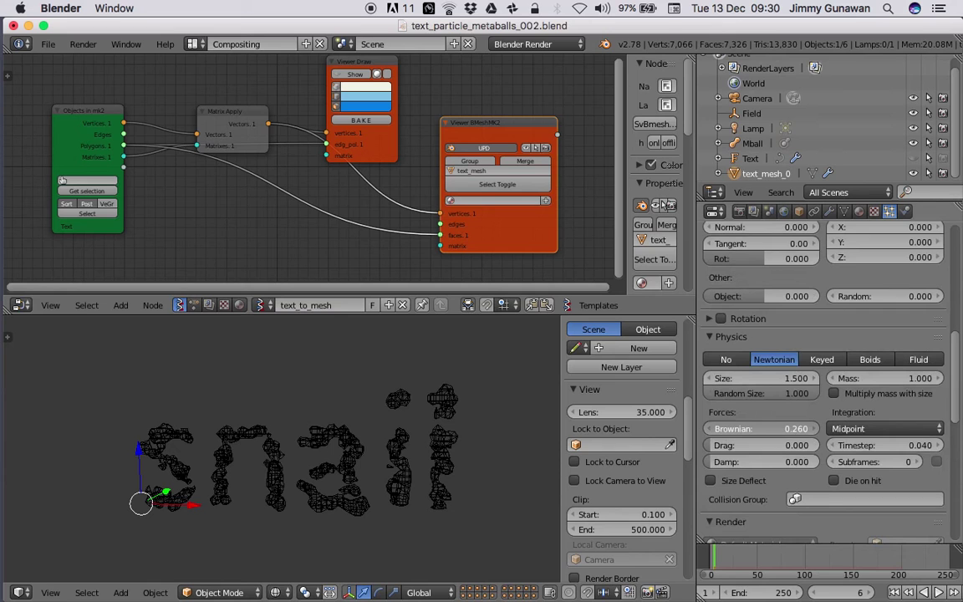
pyautogui.moveTo(773, 429); pyautogui.dragTo(791, 463)
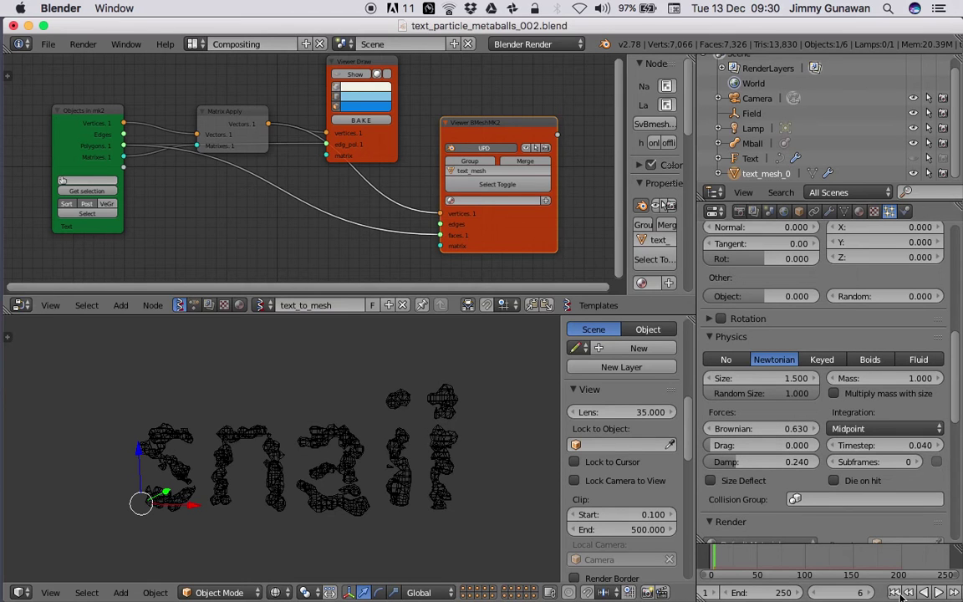
# Play the animation for a few frames to check the particle motion, and return the lettering to solid display
pyautogui.click(925, 593)
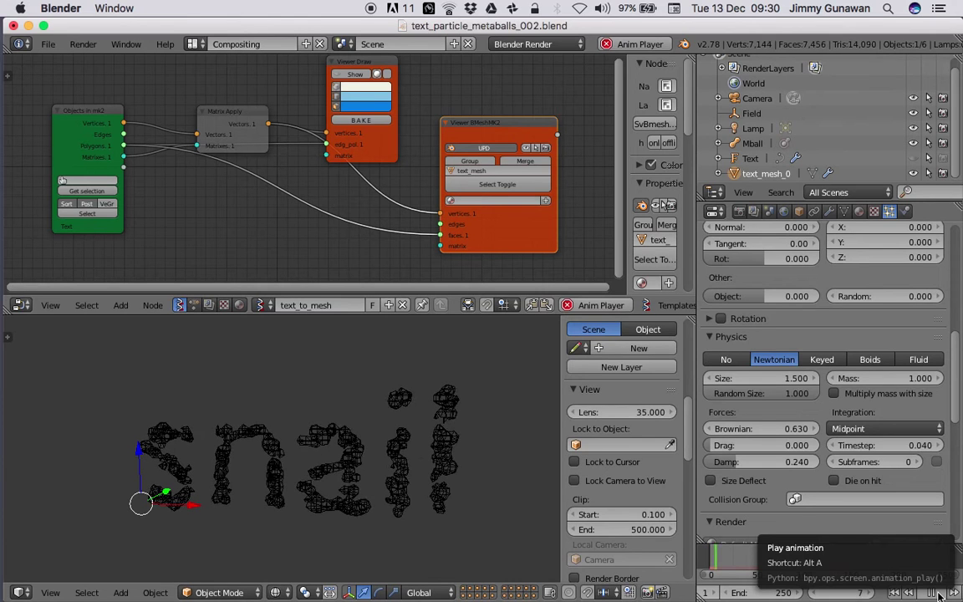
pyautogui.hotkey('alt', 'a')
pyautogui.press('z')
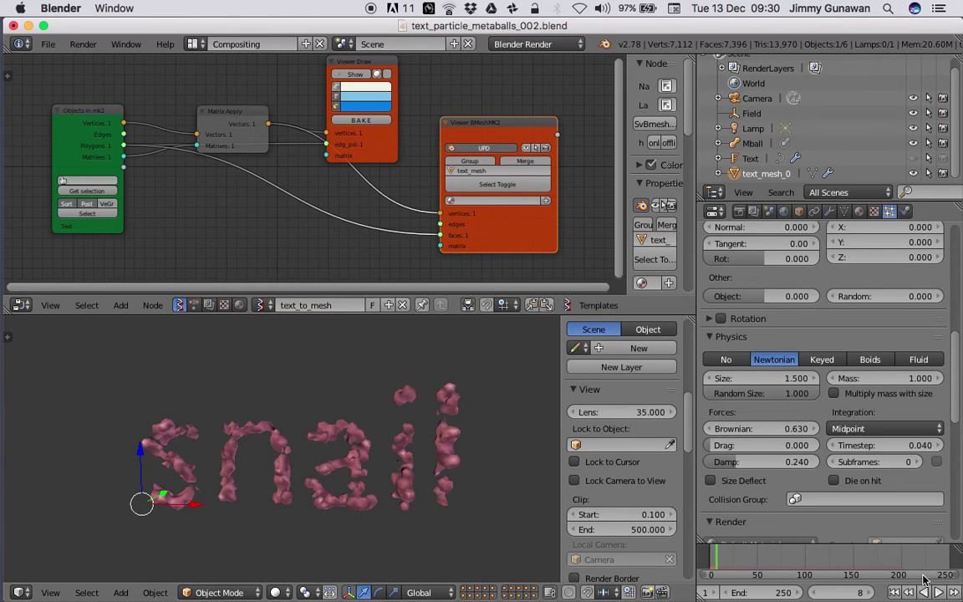
# Select Mball and set its metaball view resolution to 1.000
pyautogui.rightClick(459, 436)
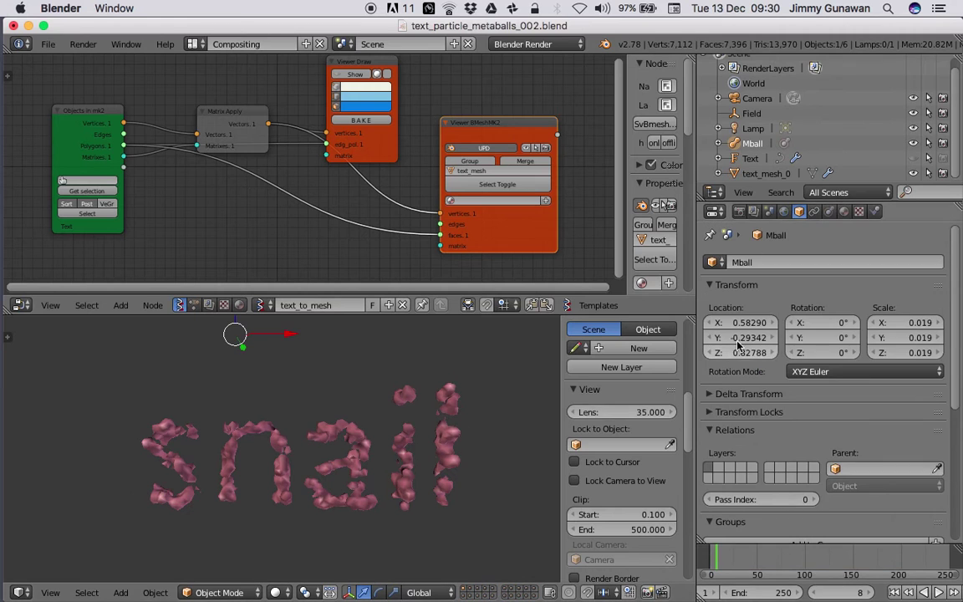
pyautogui.click(829, 211)
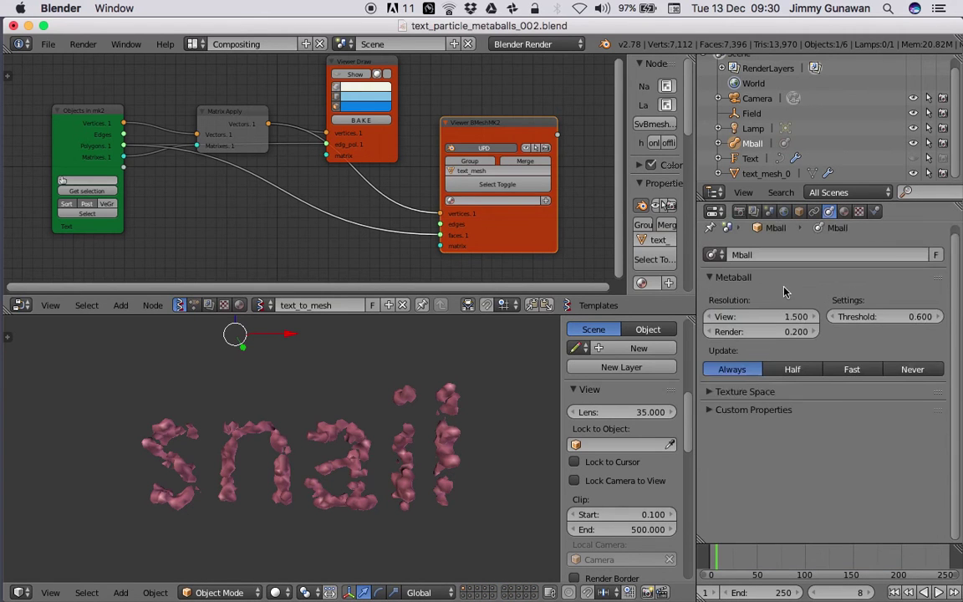
pyautogui.click(799, 325)
pyautogui.press('Return')
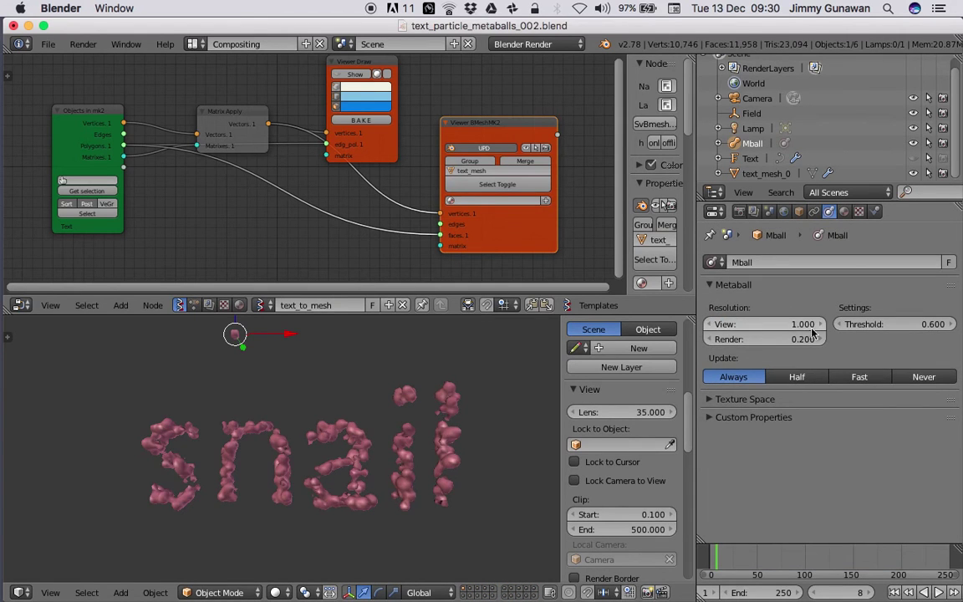
# Play the animation from the first frame, examine the moving metaball letters from close up and stop playback
pyautogui.click(896, 593)
pyautogui.click(940, 592)
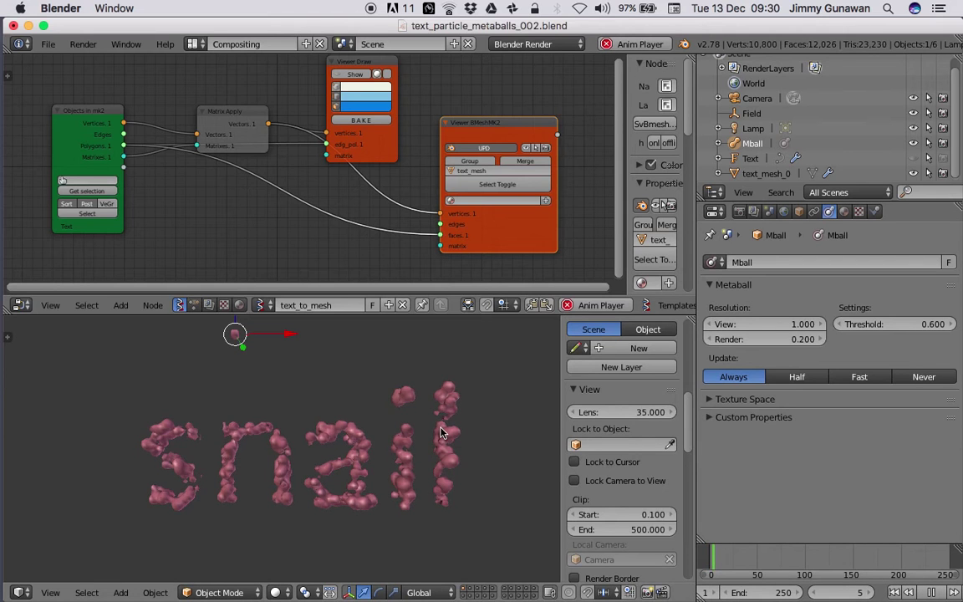
pyautogui.scroll(2, 441, 428)
pyautogui.scroll(-1, 432, 436)
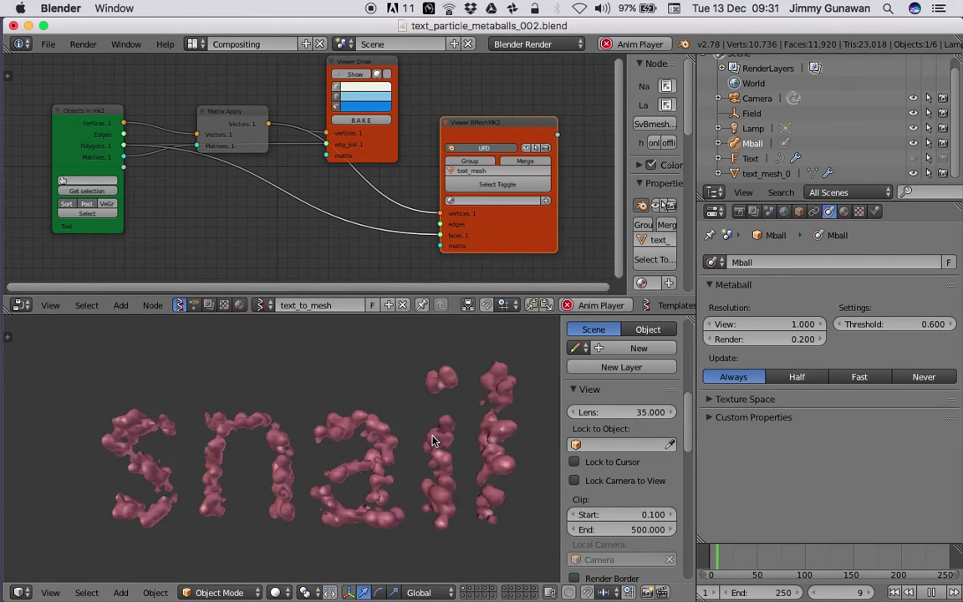
pyautogui.scroll(-2, 433, 440)
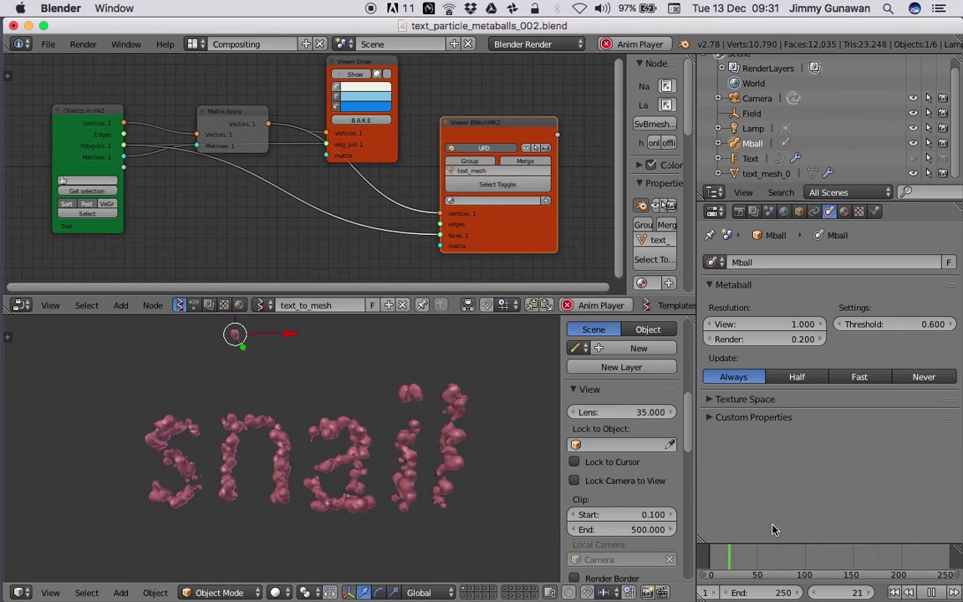
pyautogui.click(930, 593)
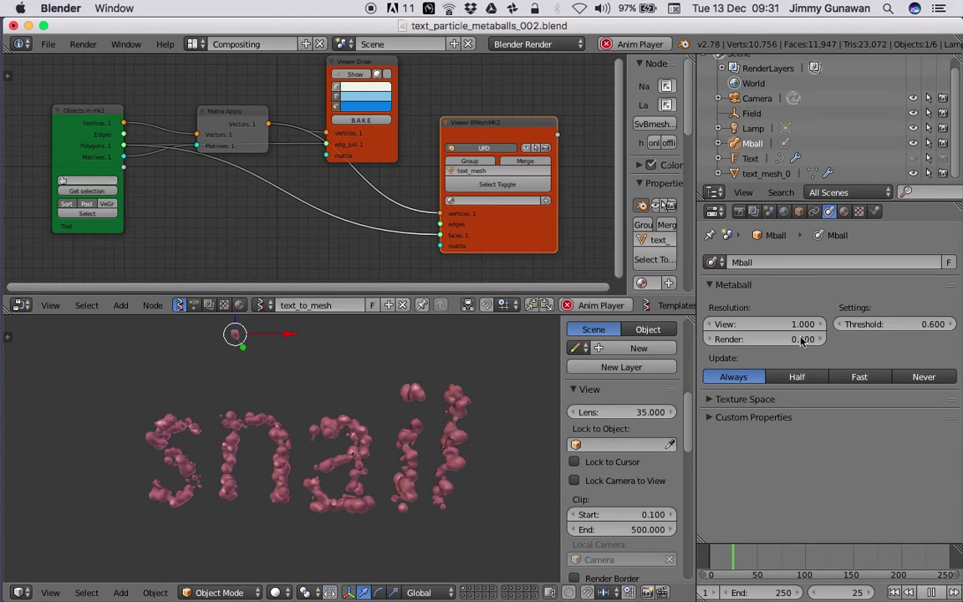
# Select Field, review its turbulence force field settings and delete the object from the scene
pyautogui.click(753, 115)
pyautogui.rightClick(753, 117)
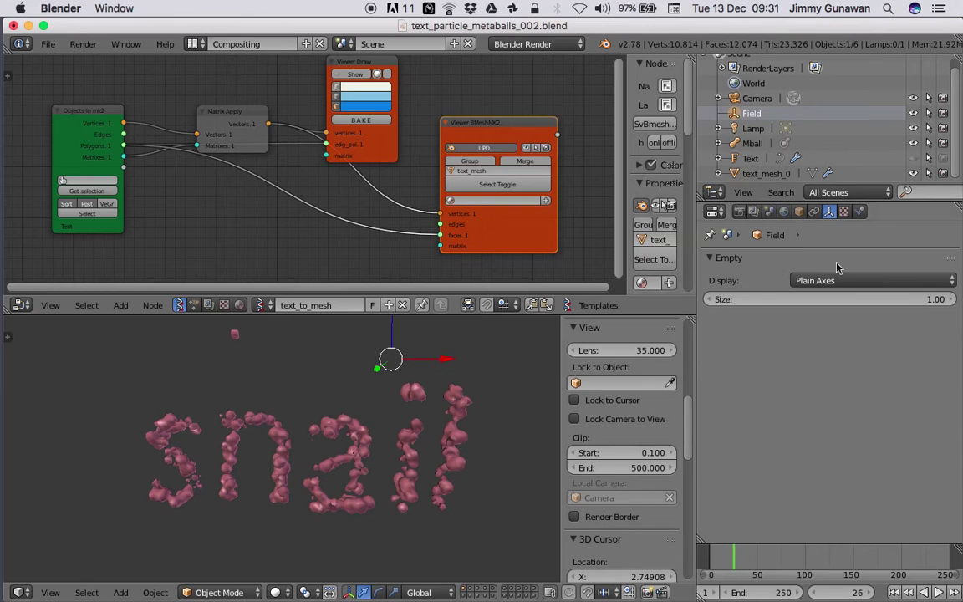
pyautogui.click(860, 211)
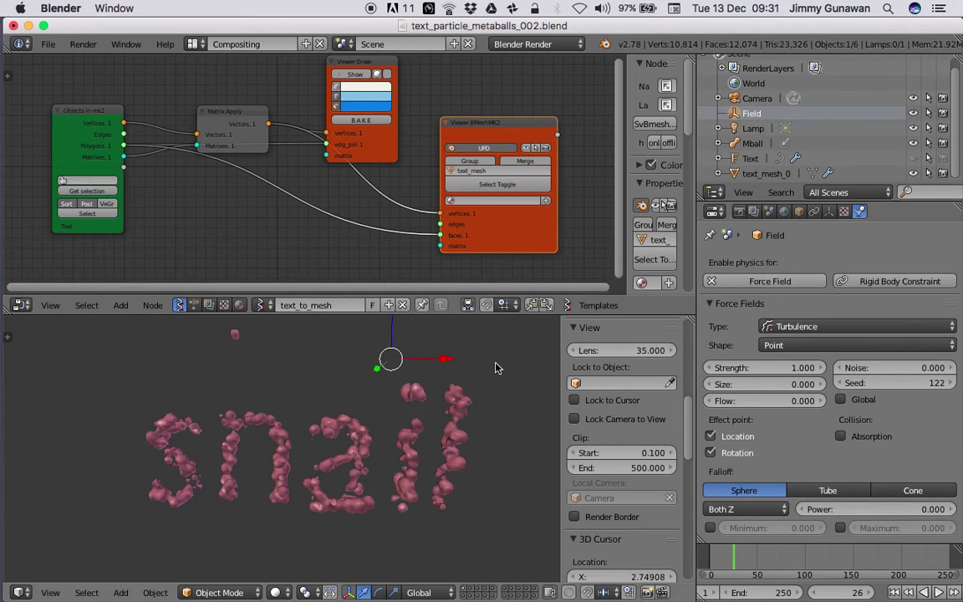
pyautogui.moveTo(489, 358); pyautogui.dragTo(483, 353, button='middle')
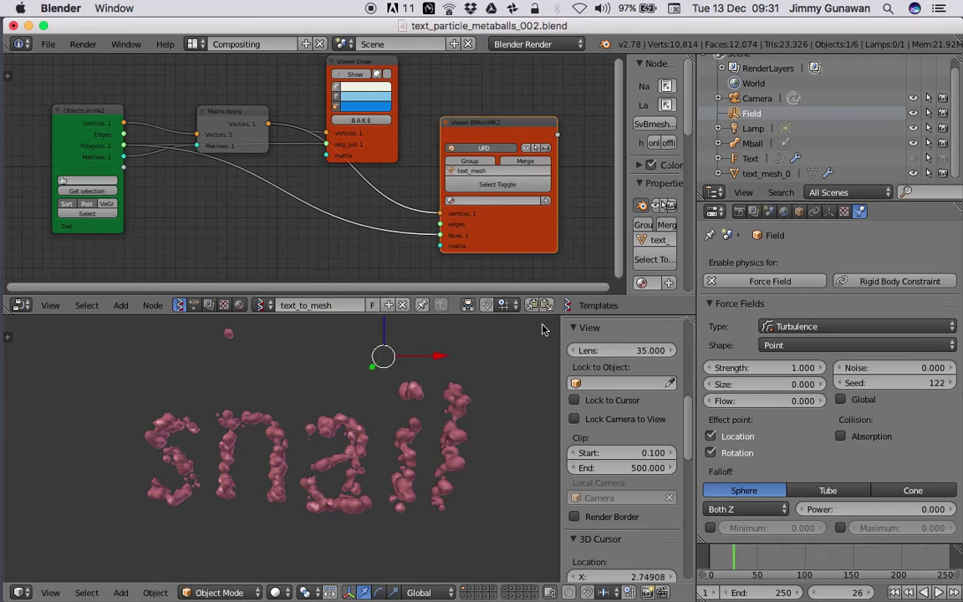
pyautogui.rightClick(749, 114)
pyautogui.click(742, 163)
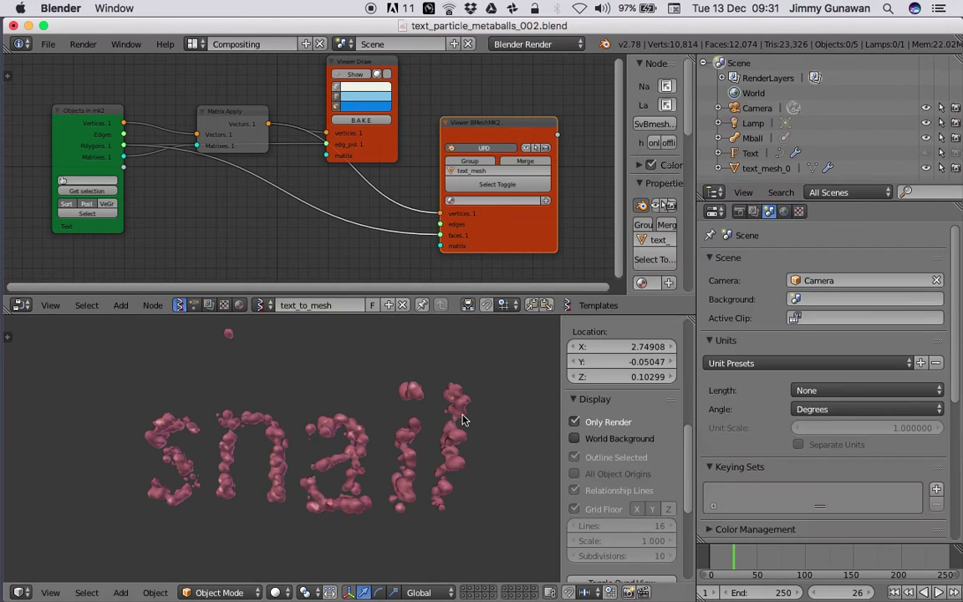
# Replay the animation from the first frame without the force field, examine the metaball motion and stop playback
pyautogui.click(894, 592)
pyautogui.click(939, 592)
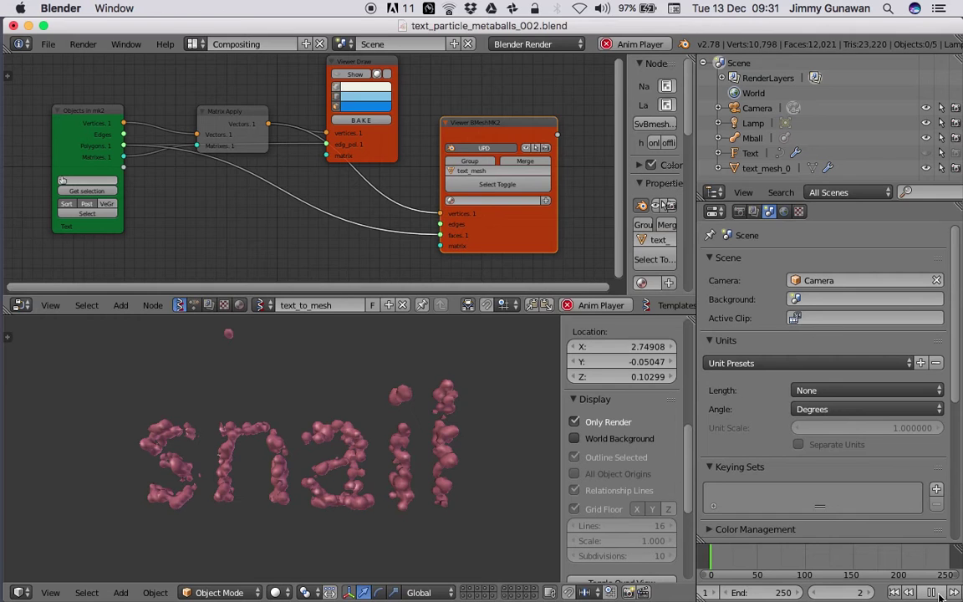
pyautogui.scroll(3, 434, 489)
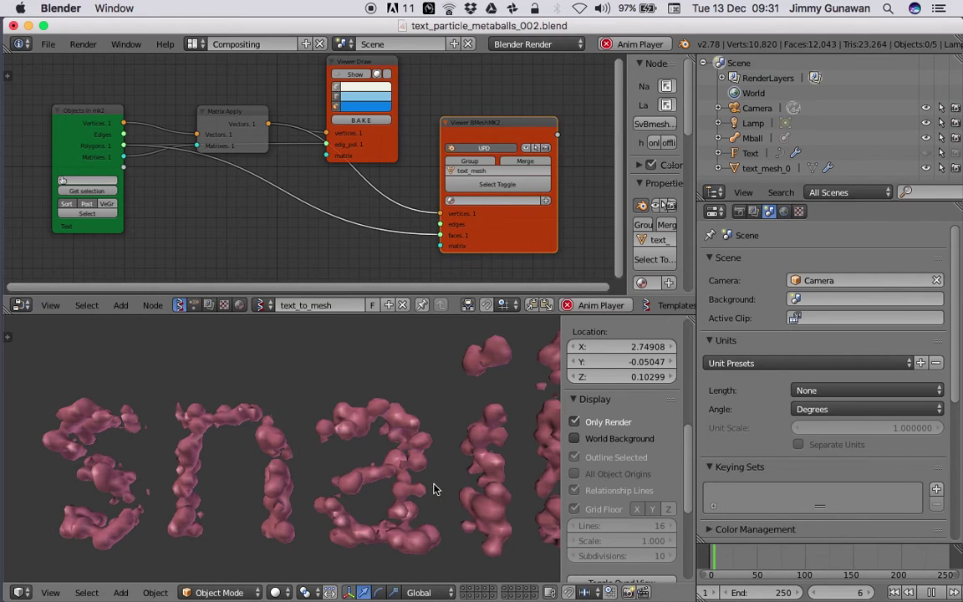
pyautogui.scroll(-2, 433, 491)
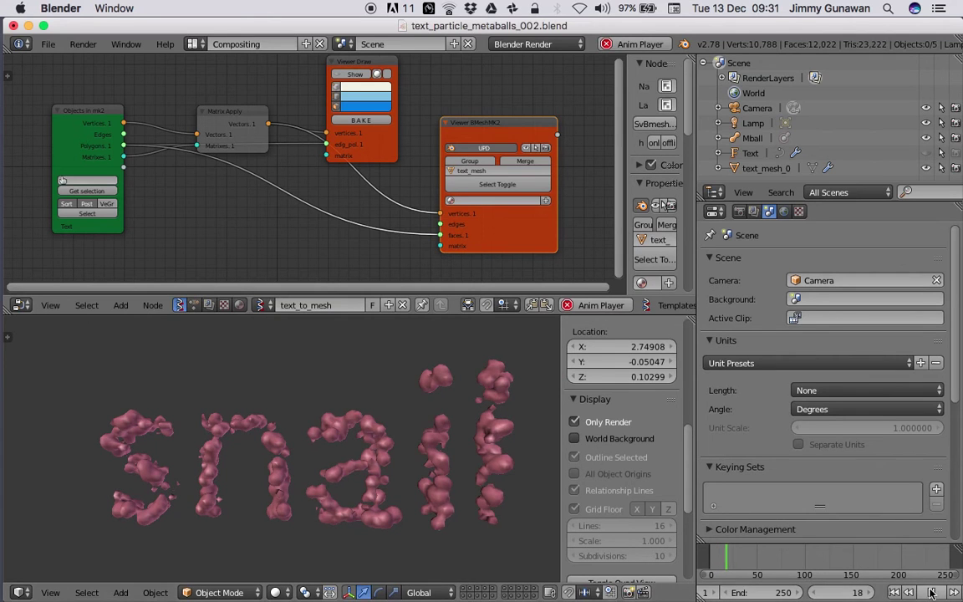
pyautogui.hotkey('alt', 'a')
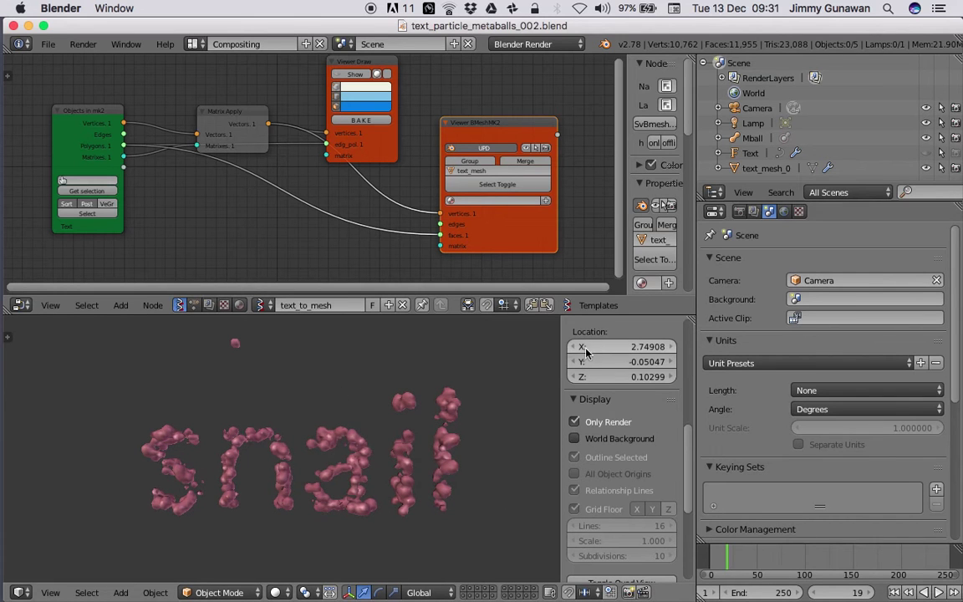
# Return to the first frame and save over text_particle_metaballs_002.blend
pyautogui.click(896, 594)
pyautogui.press('super+s')
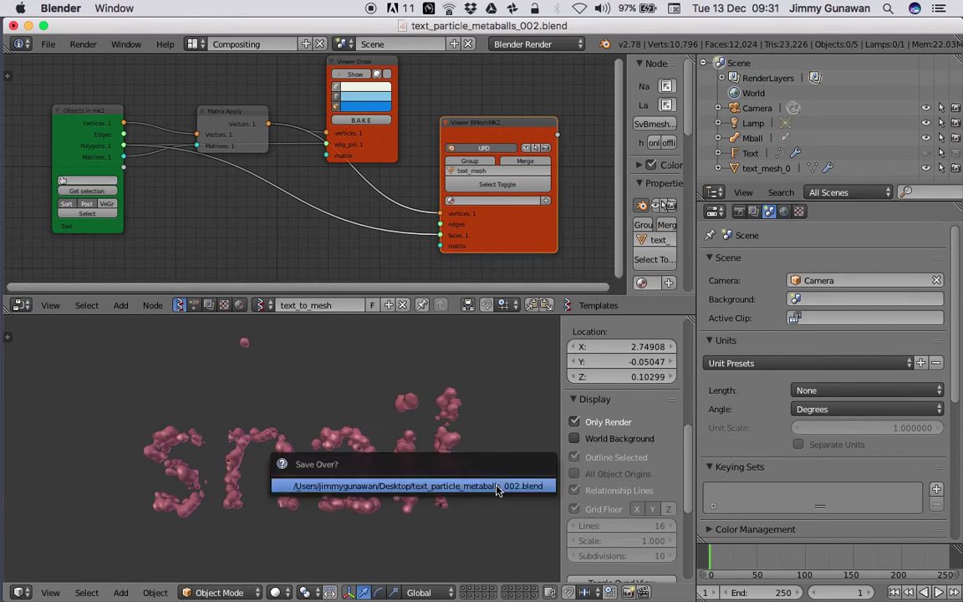
pyautogui.click(468, 477)
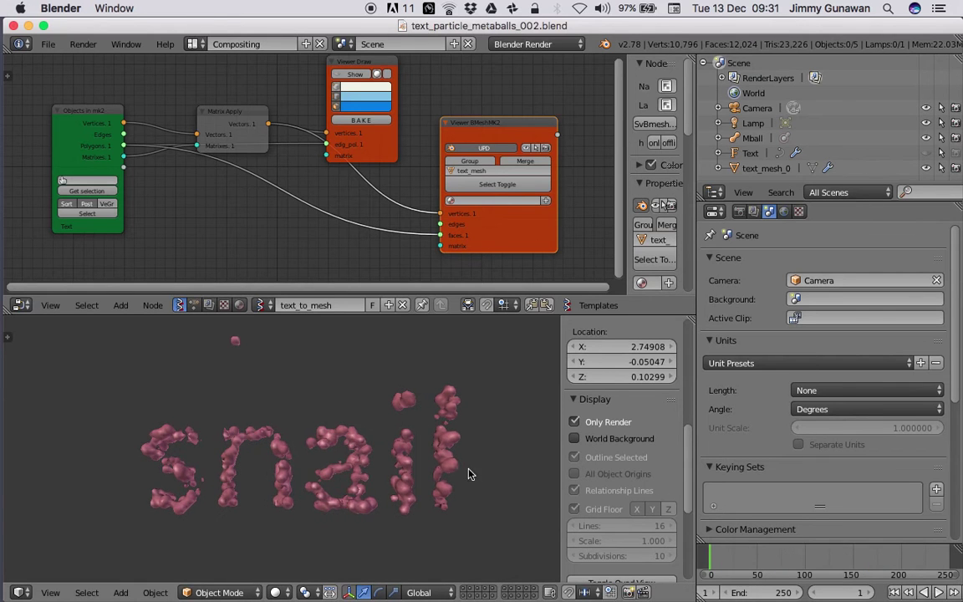
# Turn off the viewport's Only Render display and save the file again
pyautogui.click(575, 422)
pyautogui.hotkey('ctrl', 's')
pyautogui.click(451, 411)
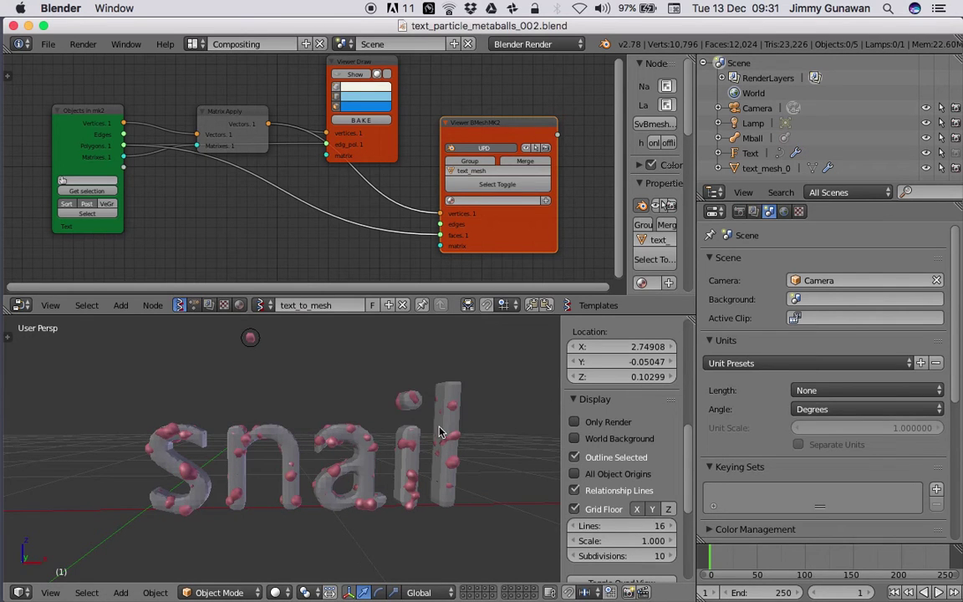
# Select the Mball object among the overlapping objects at the letter "l"
pyautogui.rightClick(455, 420)
pyautogui.rightClick(457, 394)
pyautogui.rightClick(457, 395)
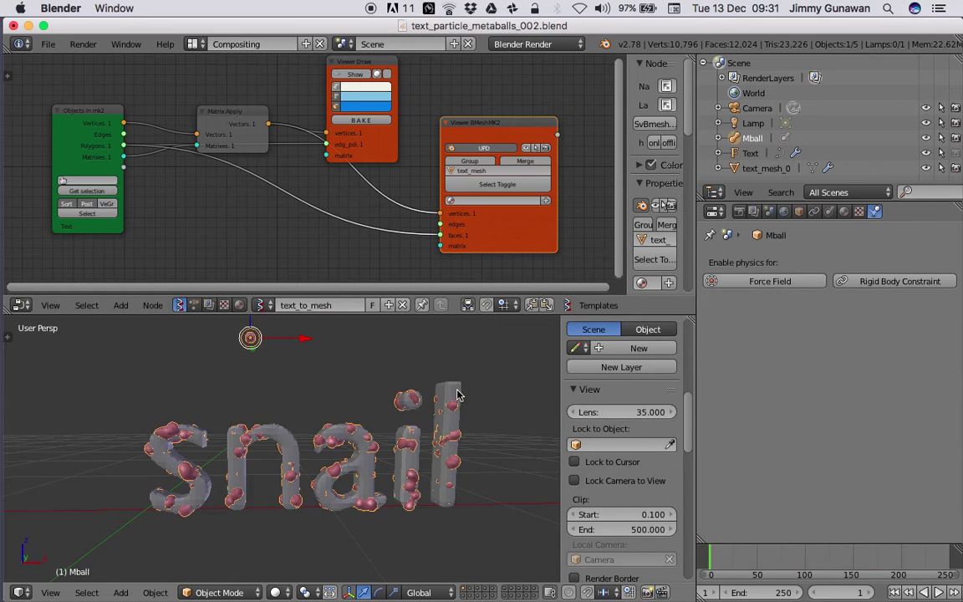
# Hide text_mesh_0 in the viewport and select the Text object underneath at the letter "l"
pyautogui.rightClick(457, 393)
pyautogui.rightClick(456, 388)
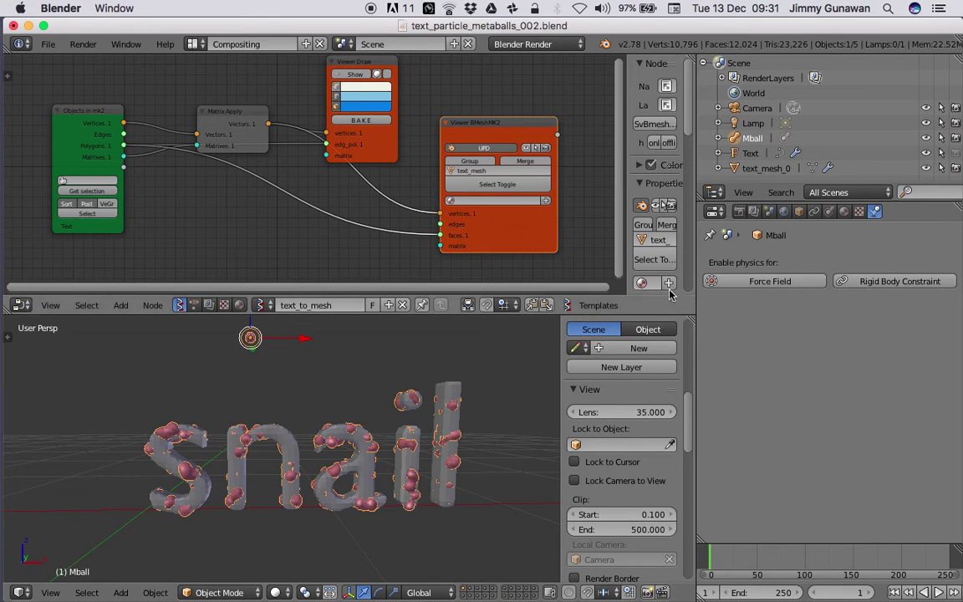
pyautogui.click(926, 169)
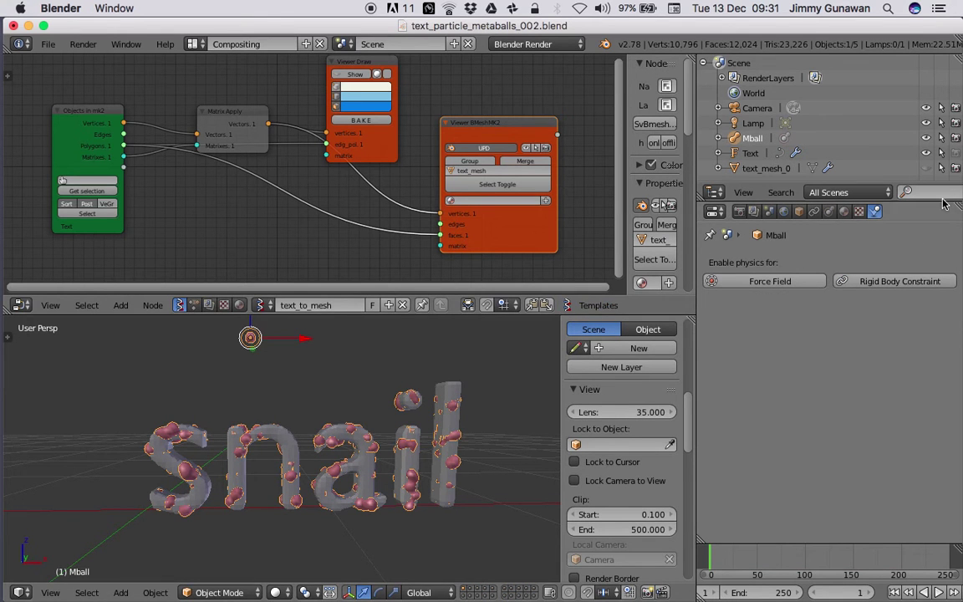
pyautogui.rightClick(456, 395)
pyautogui.press('Tab')
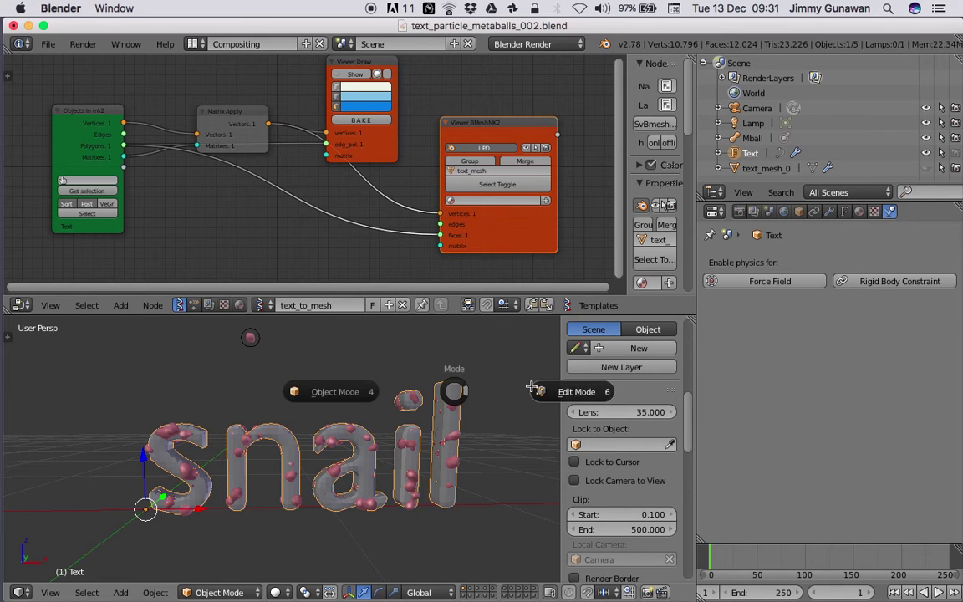
pyautogui.click(520, 395)
pyautogui.press('Tab')
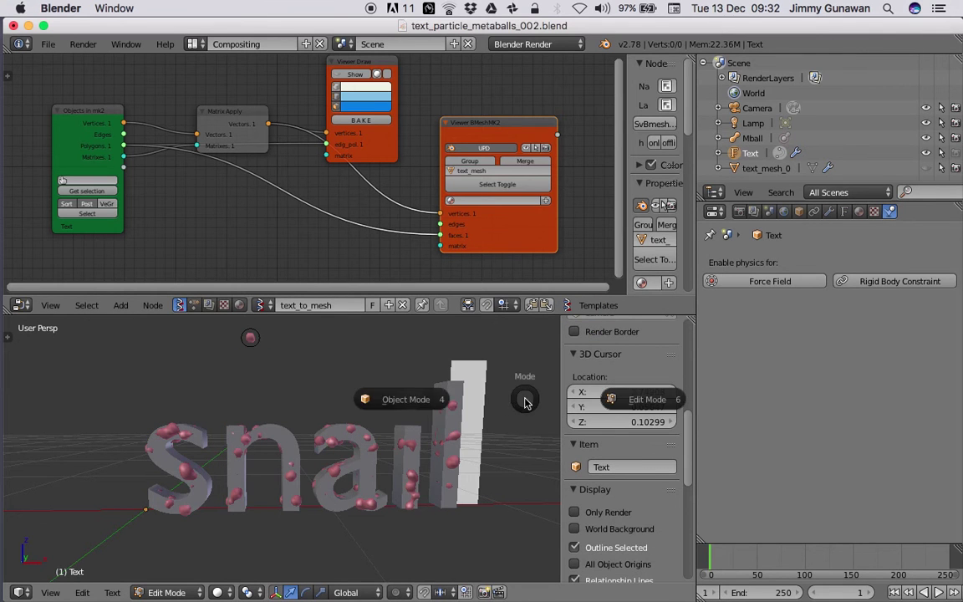
pyautogui.click(408, 400)
# Load Pacifico-Regular from the Pacifico folder in _FONTS as the Text object's regular font
pyautogui.click(850, 211)
pyautogui.scroll(-8, 781, 384)
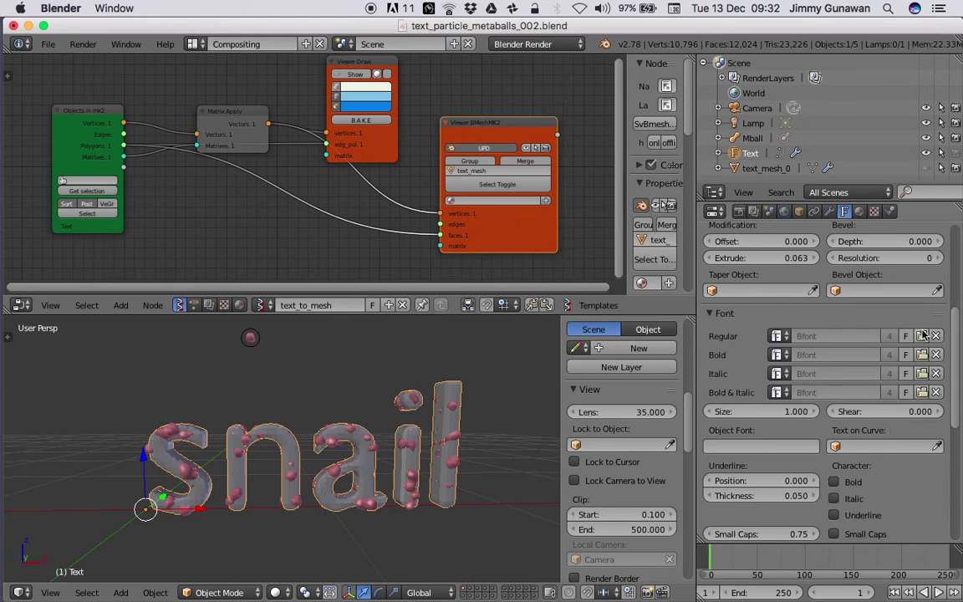
pyautogui.click(924, 336)
pyautogui.click(272, 229)
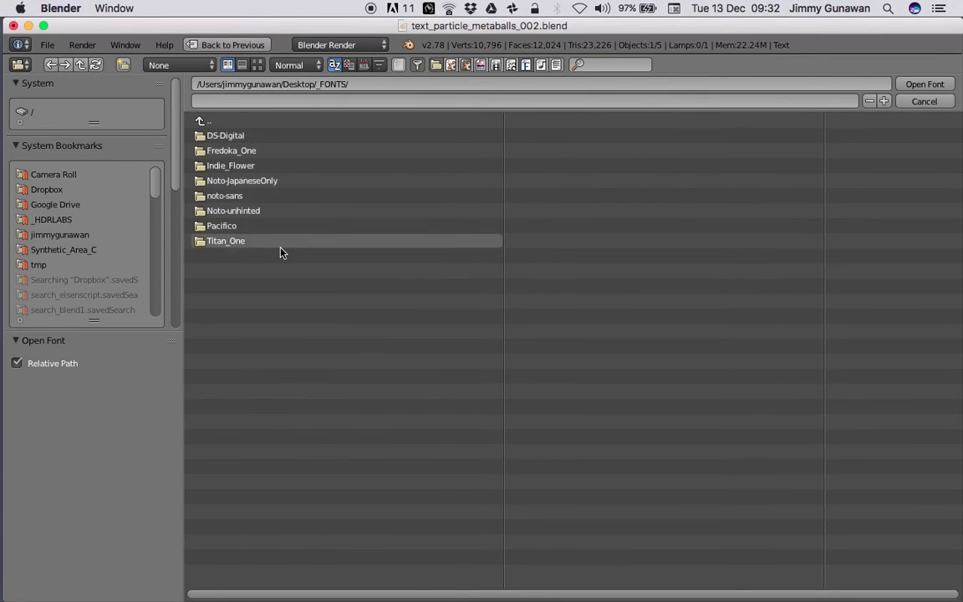
pyautogui.click(266, 241)
pyautogui.click(252, 121)
pyautogui.click(252, 226)
pyautogui.doubleClick(418, 136)
# Scale the Text object up uniformly so the Pacifico lettering spans most of the width of the metaballs
pyautogui.scroll(6, 368, 398)
pyautogui.moveTo(350, 445); pyautogui.dragTo(288, 479, button='middle')
pyautogui.scroll(-2, 355, 437)
pyautogui.scroll(2, 283, 468)
pyautogui.scroll(-2, 256, 480)
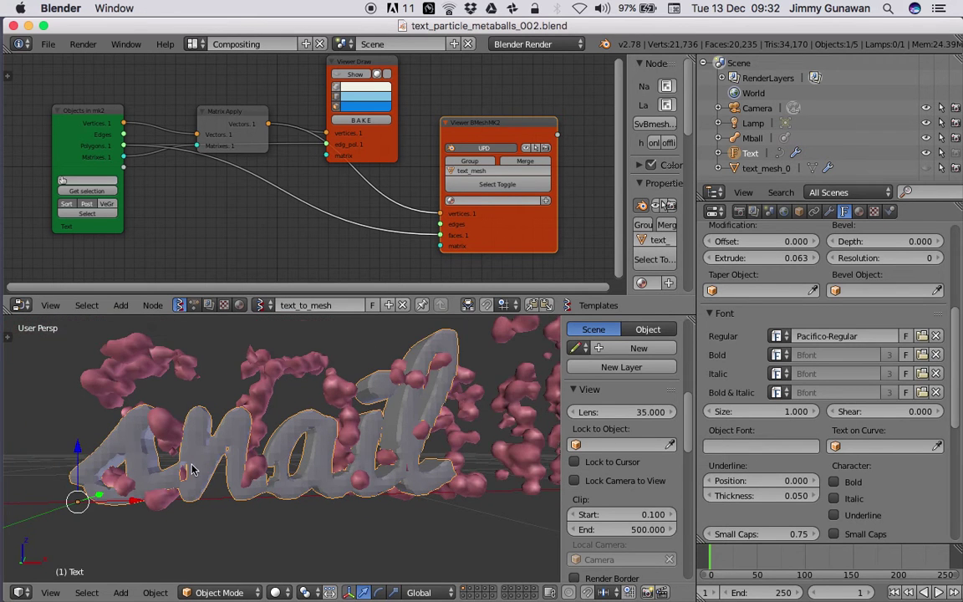
pyautogui.scroll(2, 192, 470)
pyautogui.hotkey('ctrl', 's')
pyautogui.click(208, 477)
pyautogui.moveTo(208, 477); pyautogui.dragTo(233, 465, button='middle')
pyautogui.moveTo(304, 439); pyautogui.dragTo(324, 447, button='middle')
pyautogui.scroll(-2, 324, 447)
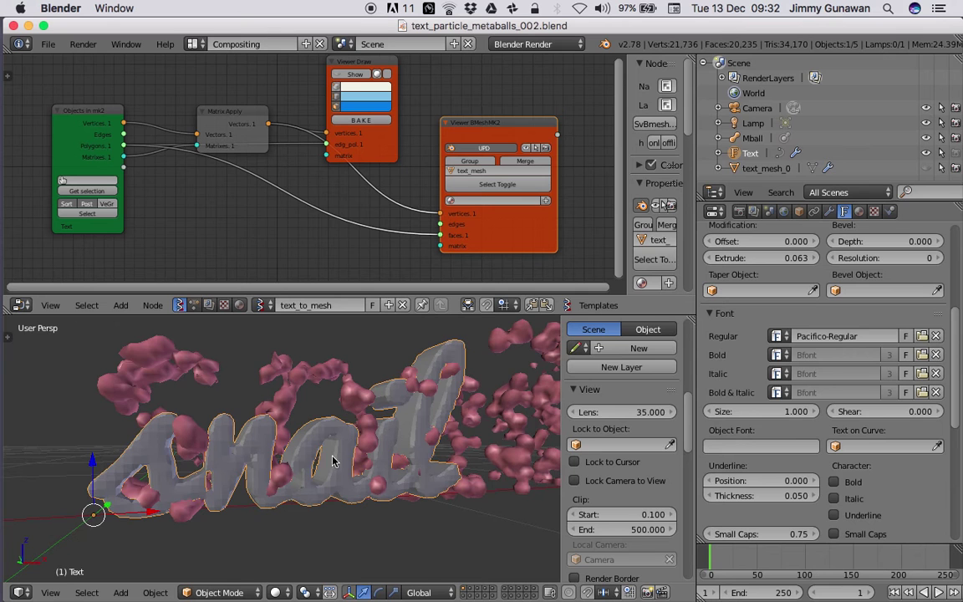
pyautogui.scroll(-2, 269, 464)
pyautogui.scroll(3, 374, 456)
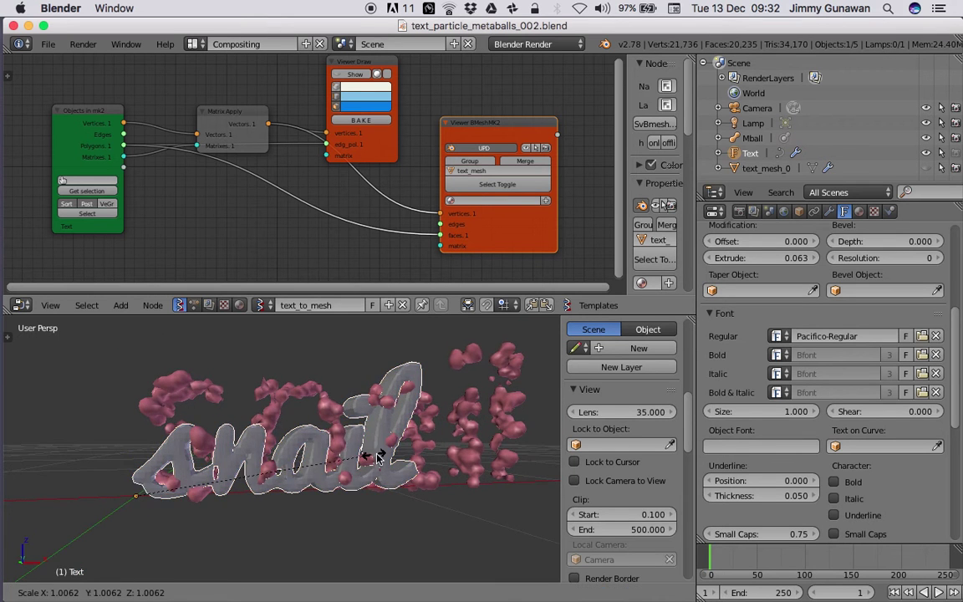
pyautogui.hotkey('ctrl', 's')
pyautogui.click(430, 459)
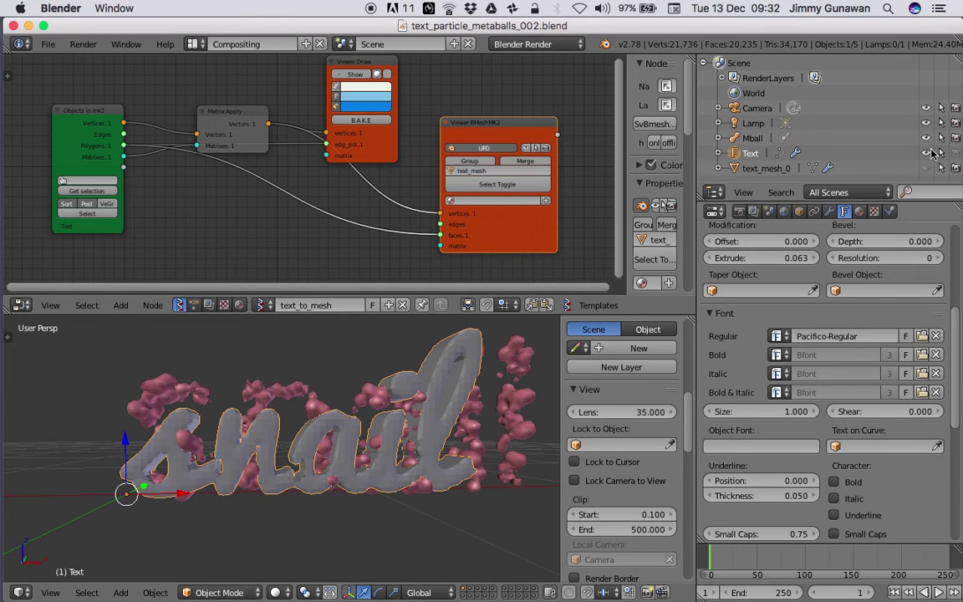
# Hide the Text object and show text_mesh_0 in the viewport again
pyautogui.click(926, 153)
pyautogui.click(926, 168)
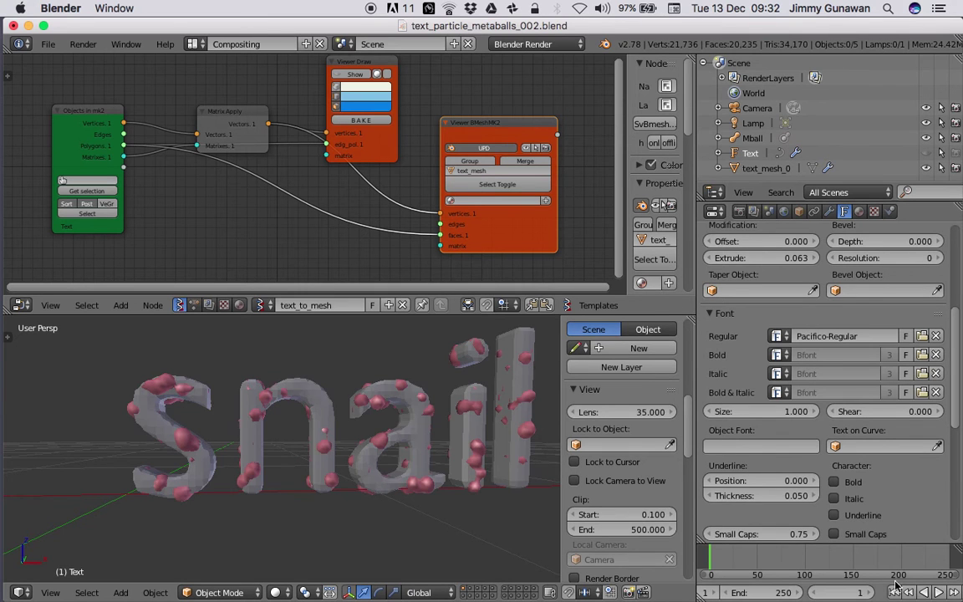
pyautogui.moveTo(352, 479); pyautogui.dragTo(380, 486, button='middle')
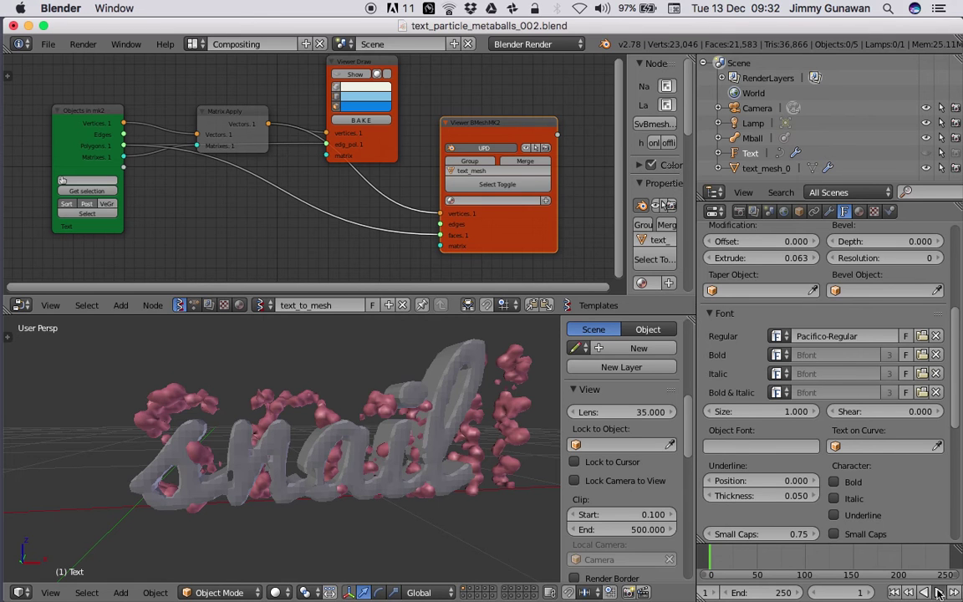
# Play the animation briefly to regenerate the metaballs on the Pacifico text mesh, stop playback and inspect the lettering
pyautogui.click(938, 592)
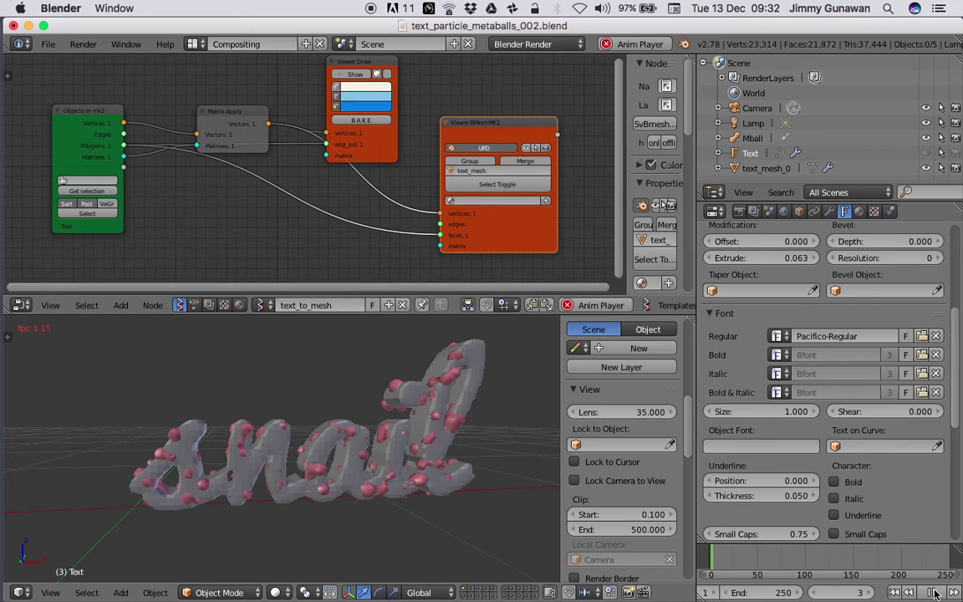
pyautogui.click(937, 592)
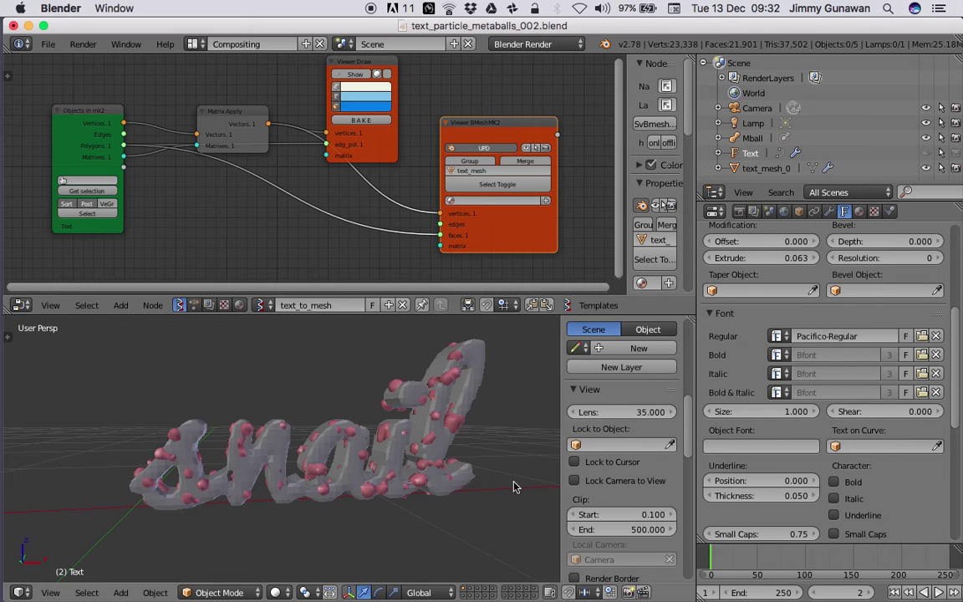
pyautogui.moveTo(445, 464); pyautogui.dragTo(470, 463, button='middle')
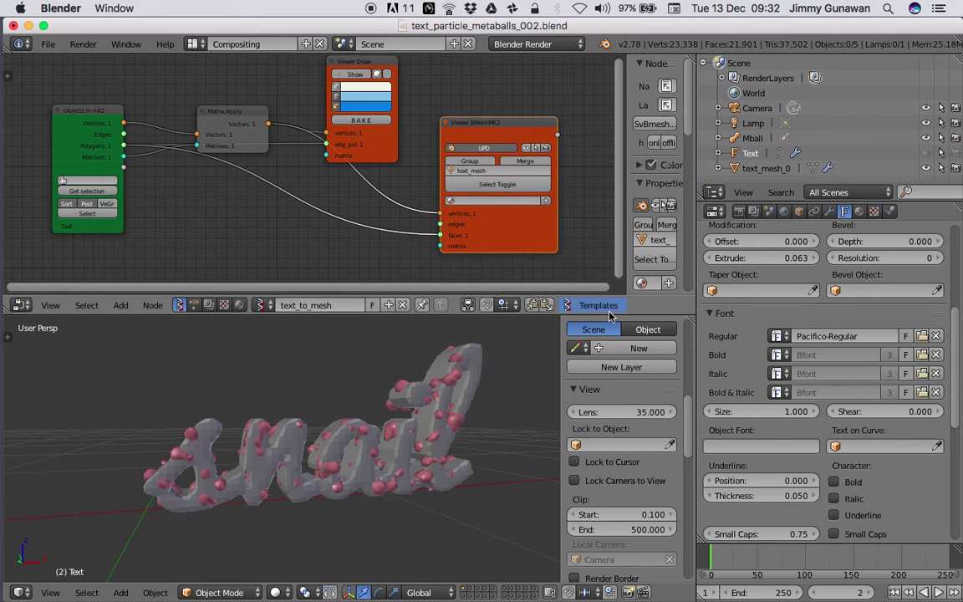
# Bring the 3D viewport's Display options, including Only Render, into view
pyautogui.scroll(-5, 611, 477)
pyautogui.scroll(-3, 610, 479)
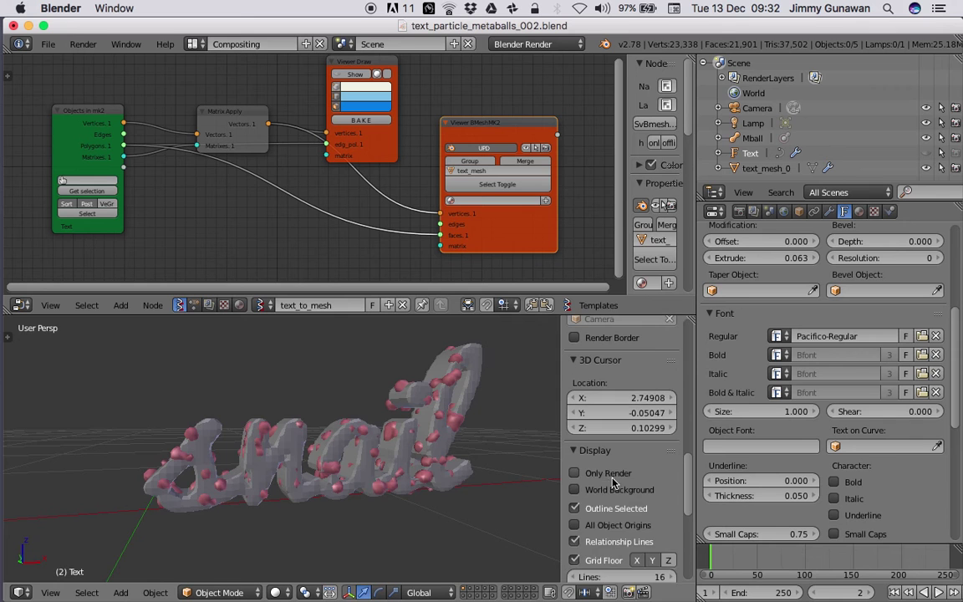
# Limit the 3D view to Only Render and select the text_mesh_0 object
pyautogui.click(609, 473)
pyautogui.moveTo(469, 419); pyautogui.dragTo(393, 420, button='middle')
pyautogui.rightClick(409, 418)
pyautogui.moveTo(956, 368); pyautogui.dragTo(960, 228)
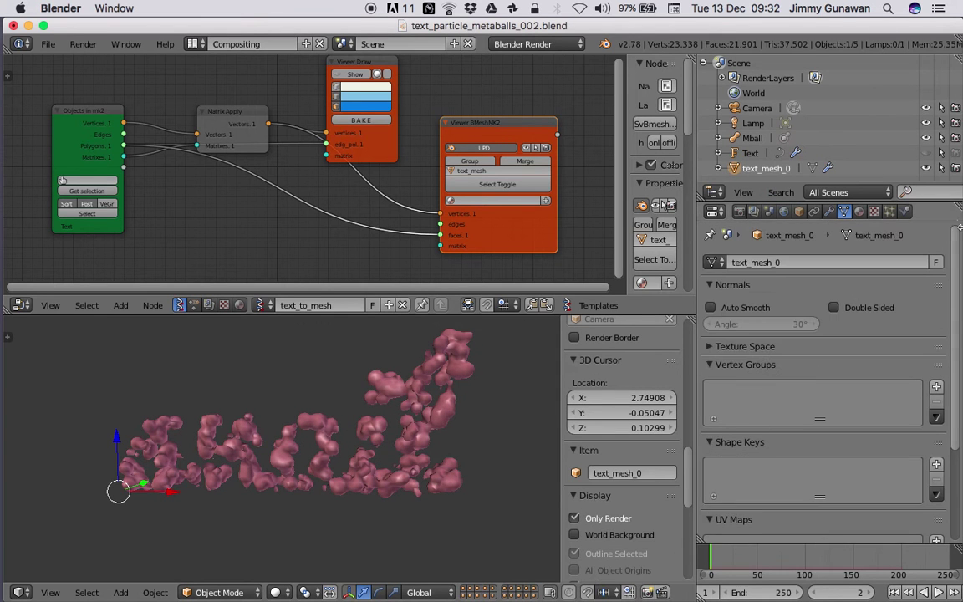
# Set the physics type of text_mesh_0's particle system to No and save over the existing file
pyautogui.click(889, 212)
pyautogui.scroll(-4, 791, 316)
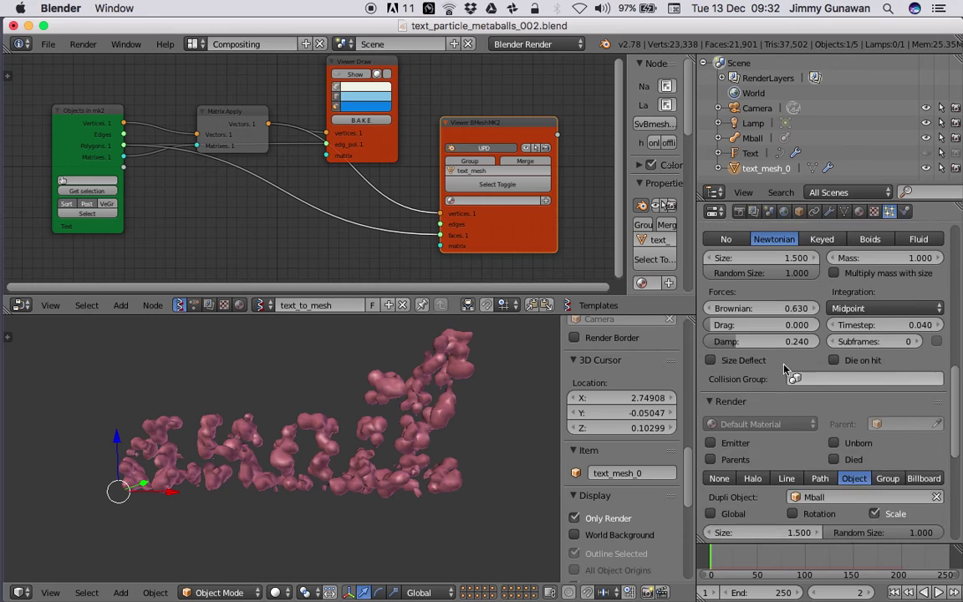
pyautogui.scroll(3, 757, 365)
pyautogui.click(726, 330)
pyautogui.hotkey('ctrl', 's')
pyautogui.press('Return')
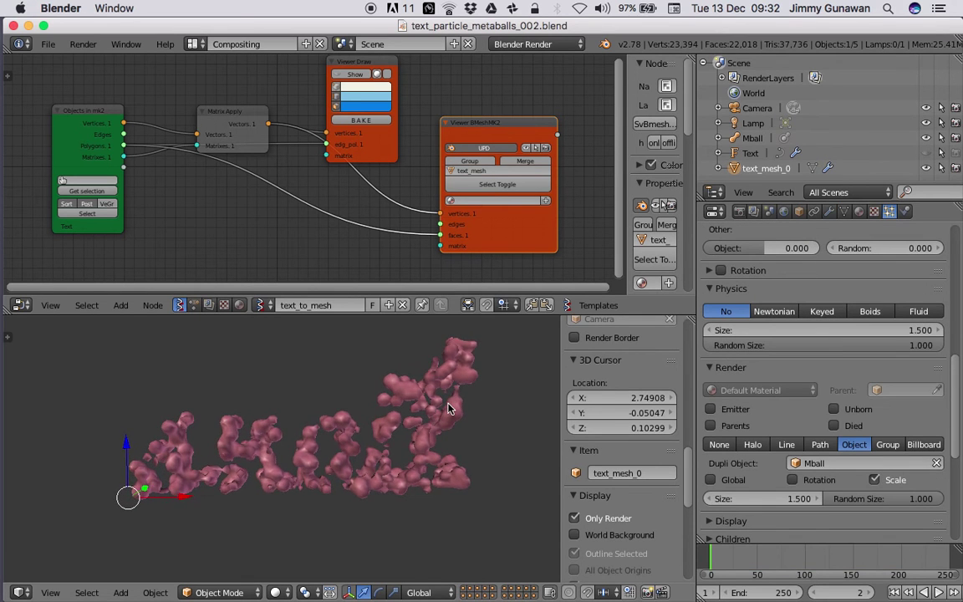
pyautogui.rightClick(439, 414)
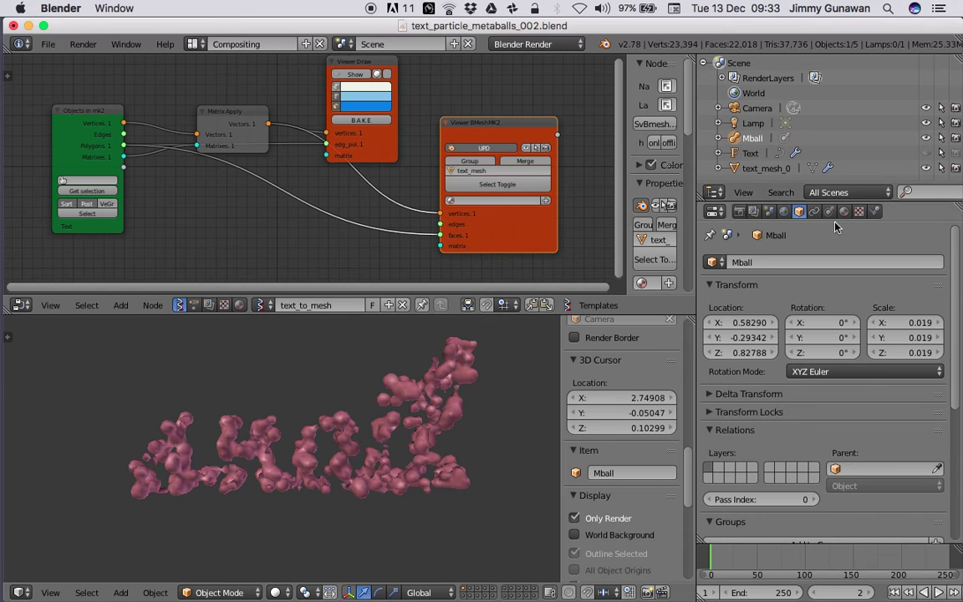
pyautogui.click(751, 153)
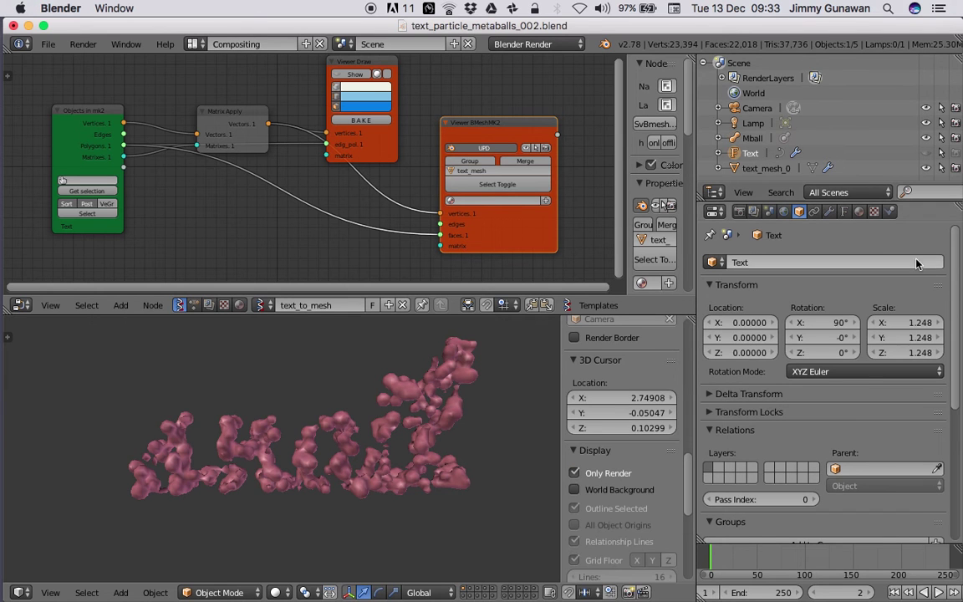
pyautogui.click(844, 211)
pyautogui.moveTo(955, 336); pyautogui.dragTo(952, 314)
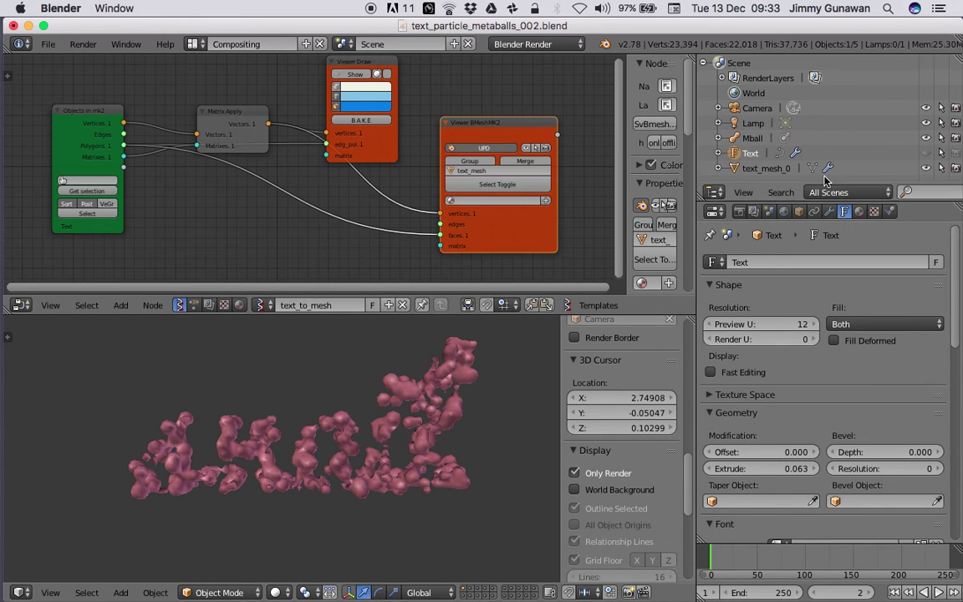
# Clear the Mball dupli object from the particle render settings of text_mesh_0
pyautogui.click(758, 169)
pyautogui.scroll(-4, 849, 396)
pyautogui.scroll(4, 902, 259)
pyautogui.click(891, 211)
pyautogui.scroll(-5, 835, 314)
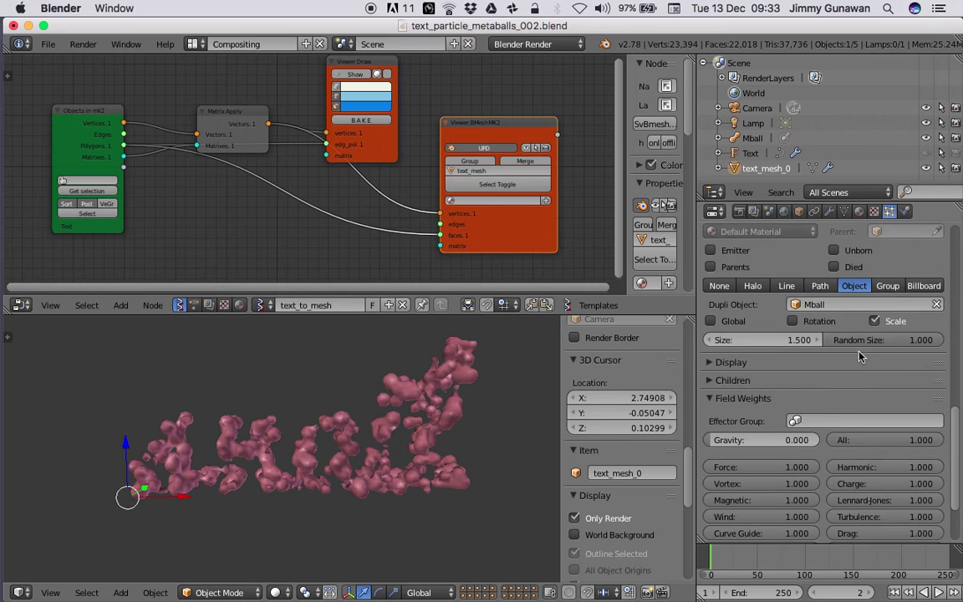
pyautogui.click(937, 306)
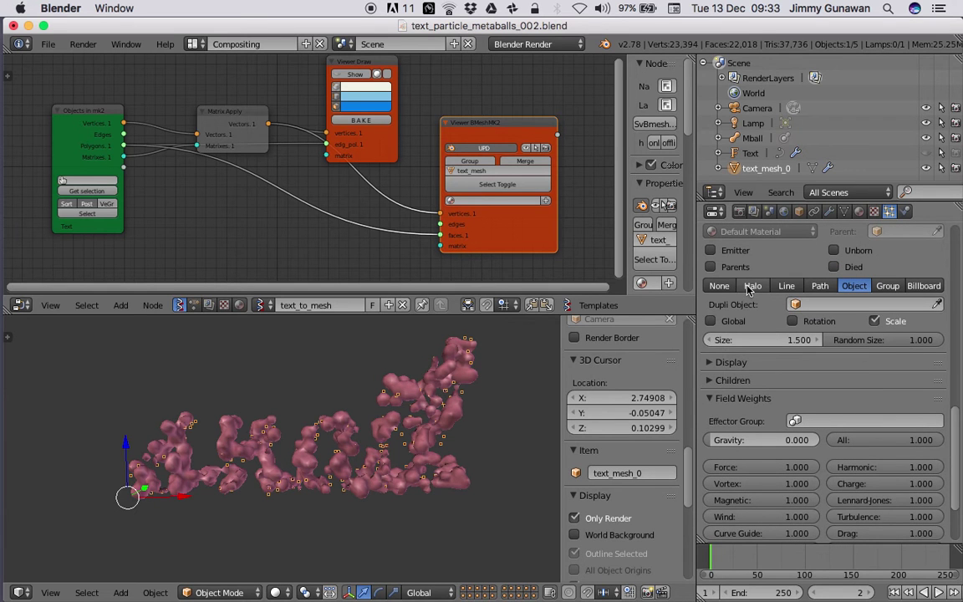
# Change the particle render type to Path and rewind the timeline to frame 1
pyautogui.scroll(2, 761, 305)
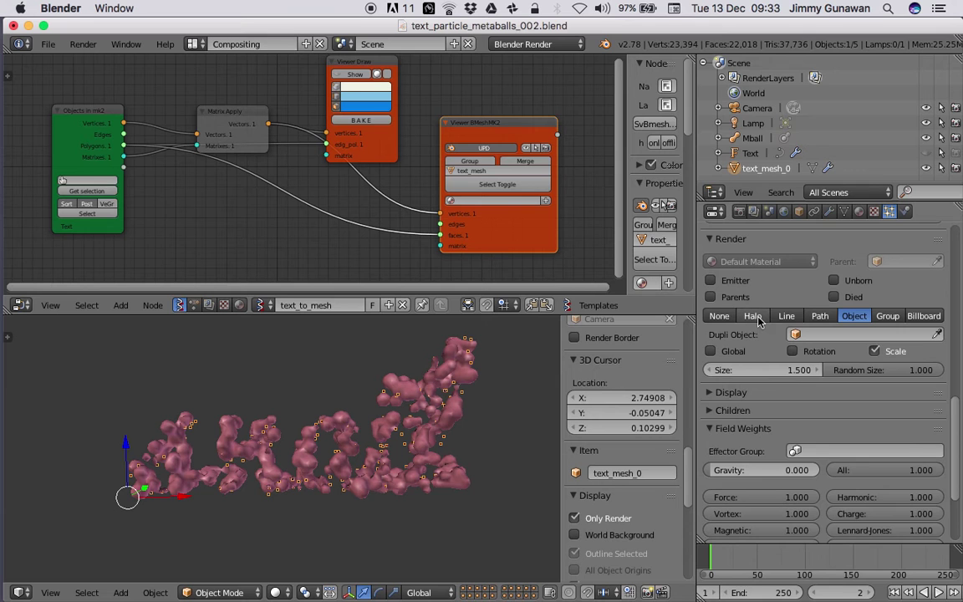
pyautogui.click(755, 316)
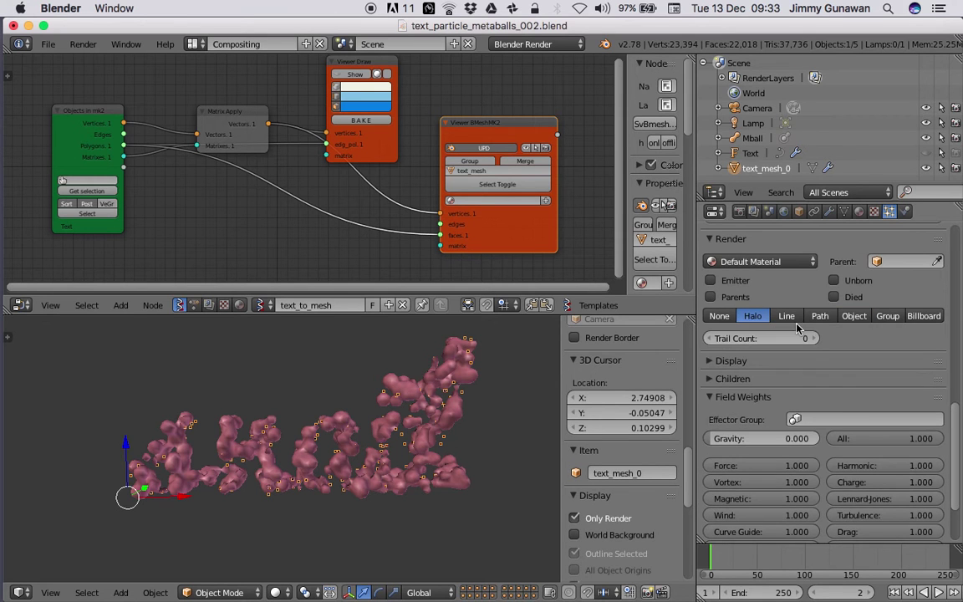
pyautogui.scroll(5, 801, 412)
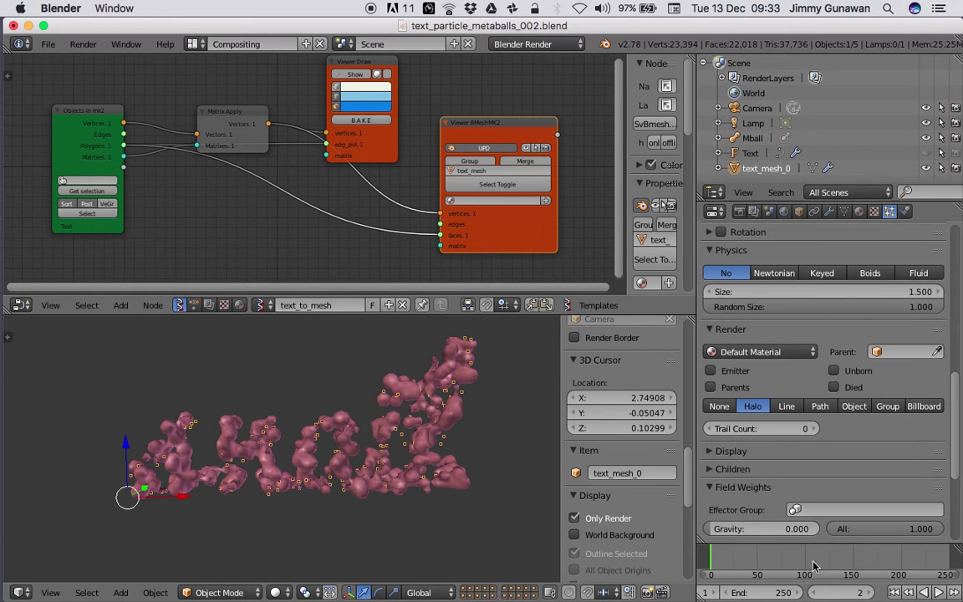
pyautogui.click(894, 593)
pyautogui.click(820, 407)
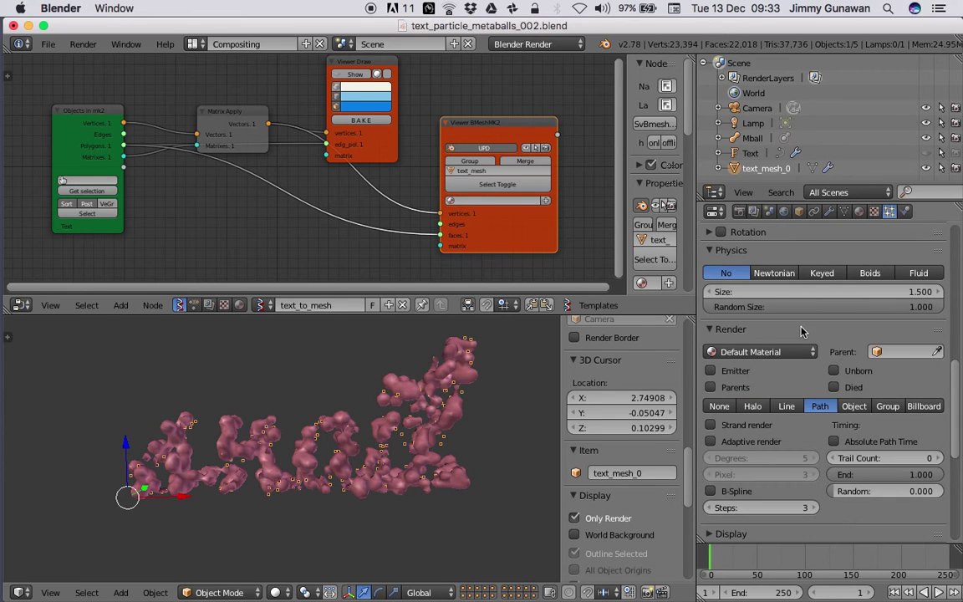
pyautogui.moveTo(958, 379); pyautogui.dragTo(960, 344)
# Switch the 3D view to wireframe shading and save over the existing file
pyautogui.moveTo(493, 377); pyautogui.dragTo(505, 376, button='middle')
pyautogui.moveTo(494, 465); pyautogui.dragTo(416, 433, button='middle')
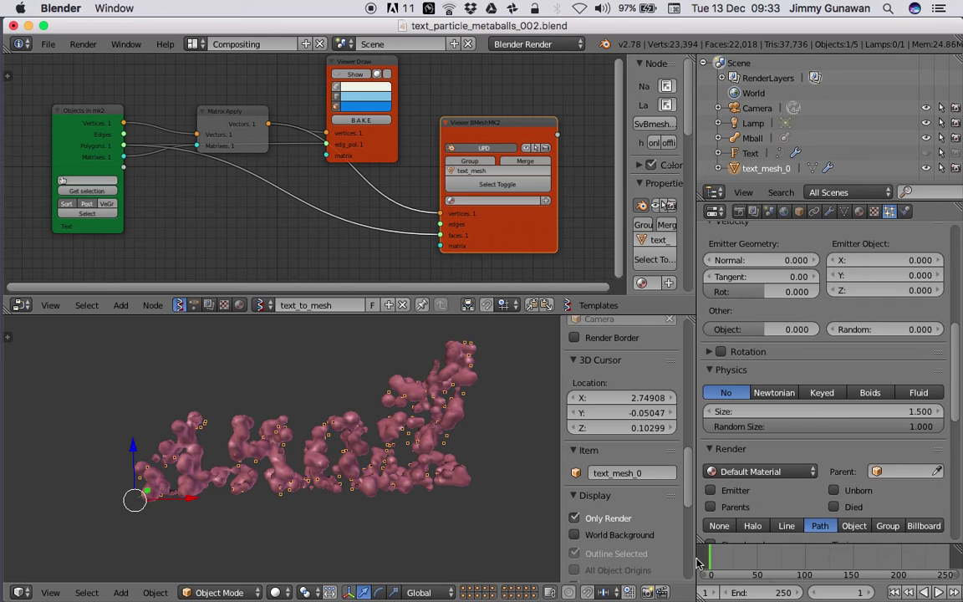
pyautogui.moveTo(432, 423)
pyautogui.mouseDown(button='middle')
pyautogui.moveTo(403, 440)
pyautogui.moveTo(385, 434)
pyautogui.moveTo(411, 442)
pyautogui.mouseUp(button='middle')
pyautogui.press('z')
pyautogui.hotkey('ctrl', 's')
pyautogui.click(420, 425)
pyautogui.scroll(2, 420, 426)
pyautogui.scroll(-2, 403, 438)
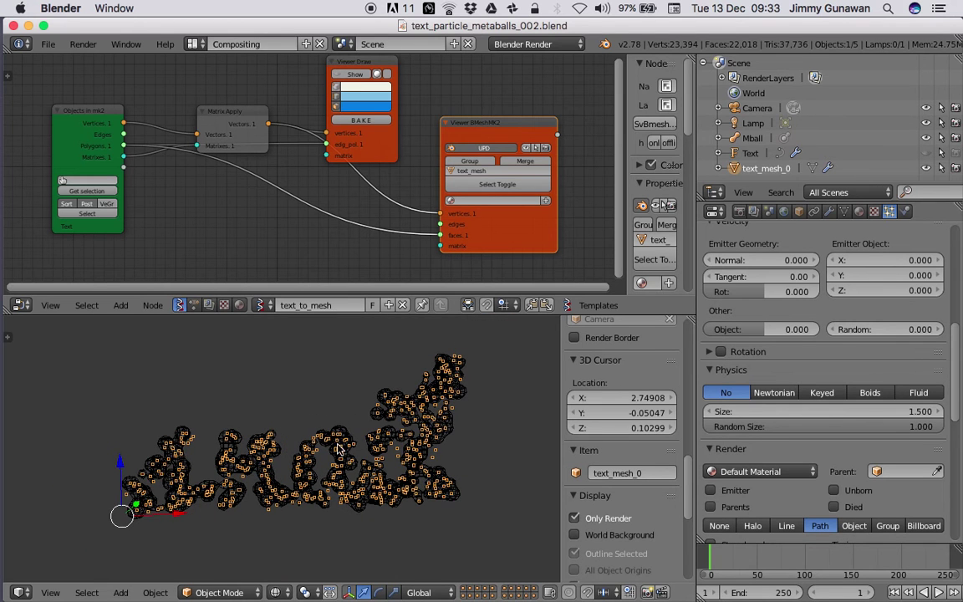
pyautogui.moveTo(343, 445); pyautogui.dragTo(341, 450, button='middle')
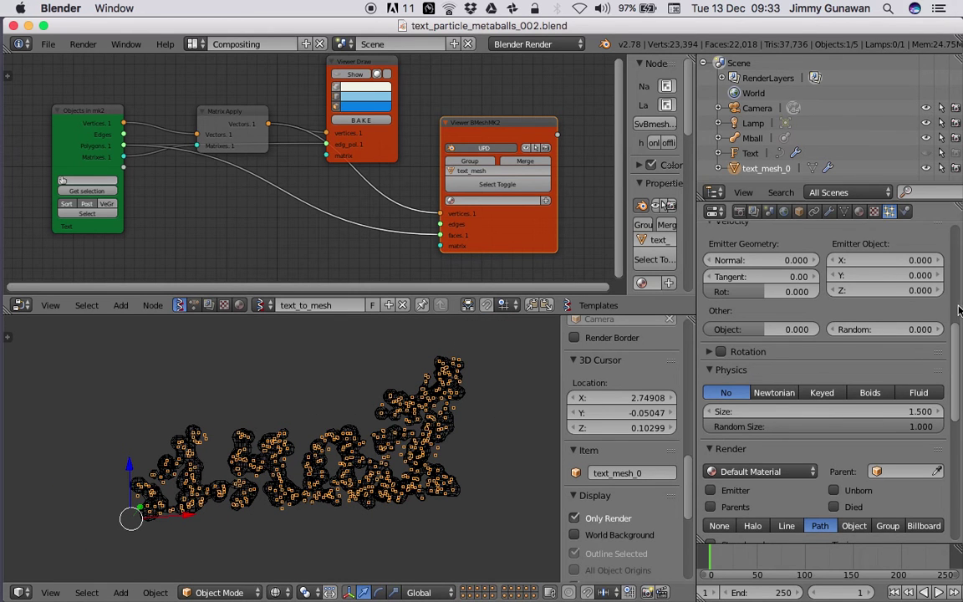
# Set the particle system's emission number to 1500
pyautogui.scroll(8, 863, 282)
pyautogui.doubleClick(908, 378)
pyautogui.write('1000')
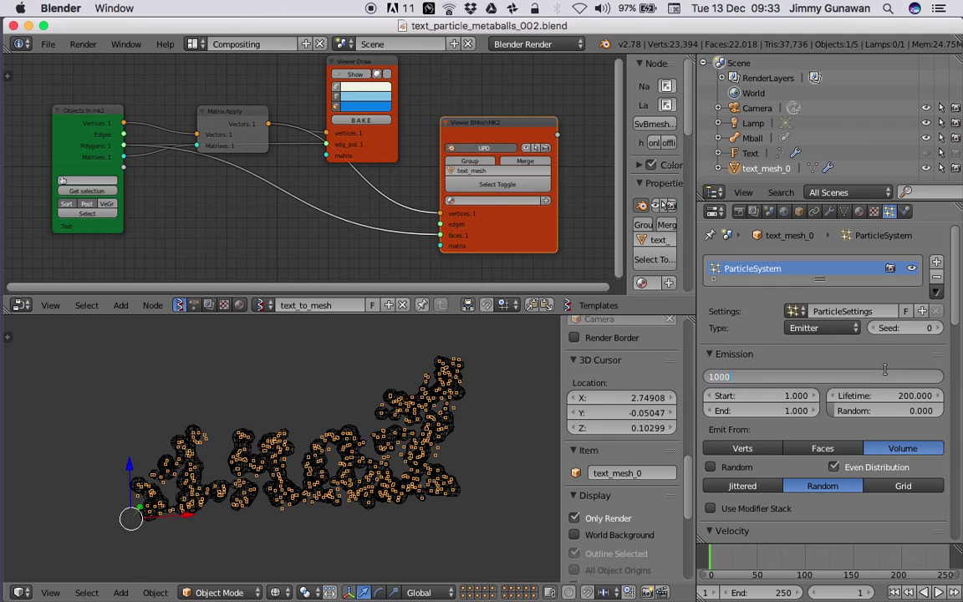
pyautogui.press('Return')
pyautogui.doubleClick(831, 377)
pyautogui.write('1500')
pyautogui.press('Return')
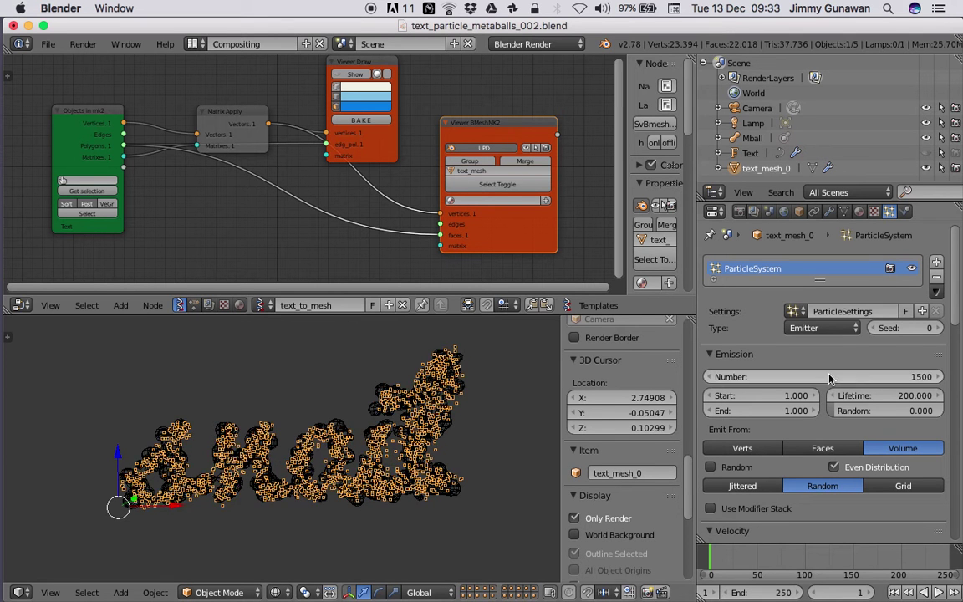
pyautogui.scroll(4, 361, 449)
pyautogui.scroll(-2, 362, 449)
pyautogui.moveTo(362, 449)
pyautogui.mouseDown(button='middle')
pyautogui.moveTo(422, 449)
pyautogui.moveTo(347, 448)
pyautogui.moveTo(379, 448)
pyautogui.mouseUp(button='middle')
pyautogui.moveTo(222, 423); pyautogui.dragTo(297, 399, button='middle')
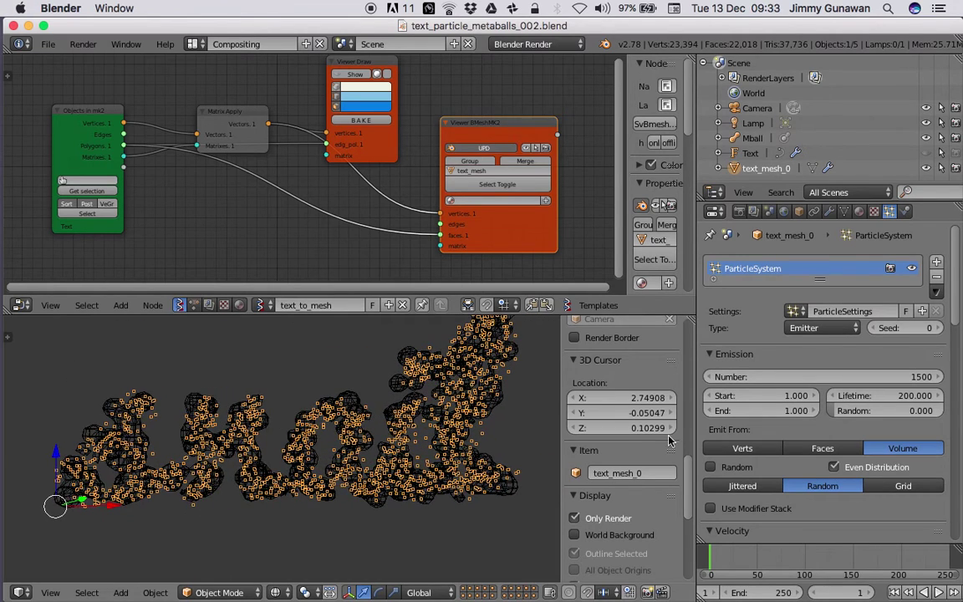
# Enable Random for the volume emission and try Even Distribution off before turning it back on
pyautogui.scroll(-3, 956, 333)
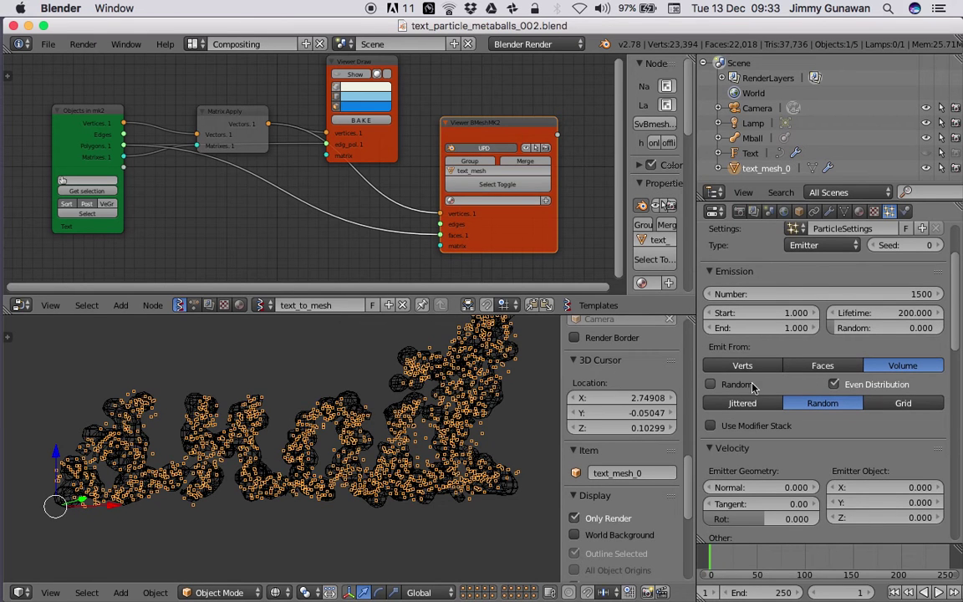
pyautogui.click(711, 385)
pyautogui.click(740, 387)
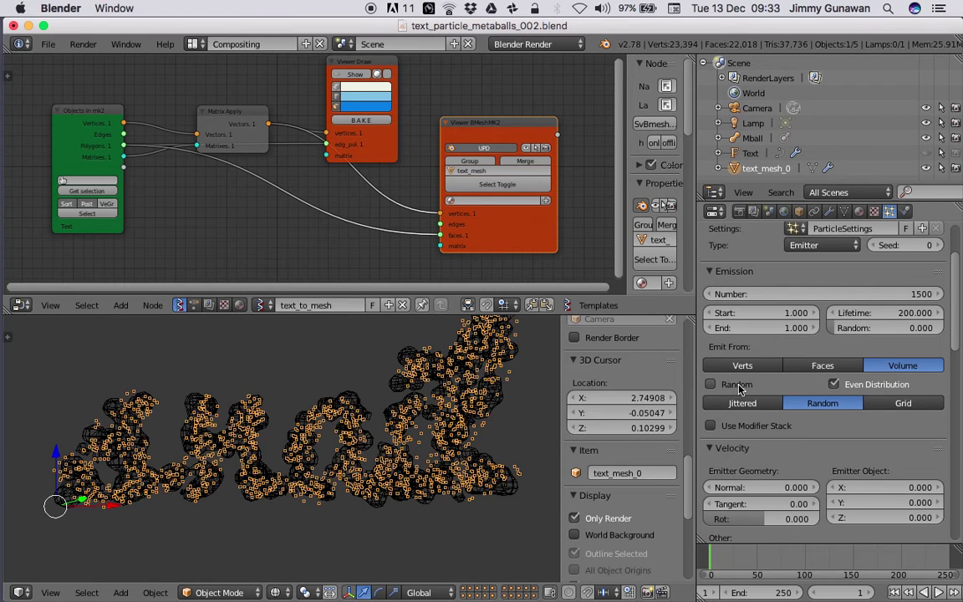
pyautogui.click(739, 387)
pyautogui.click(835, 384)
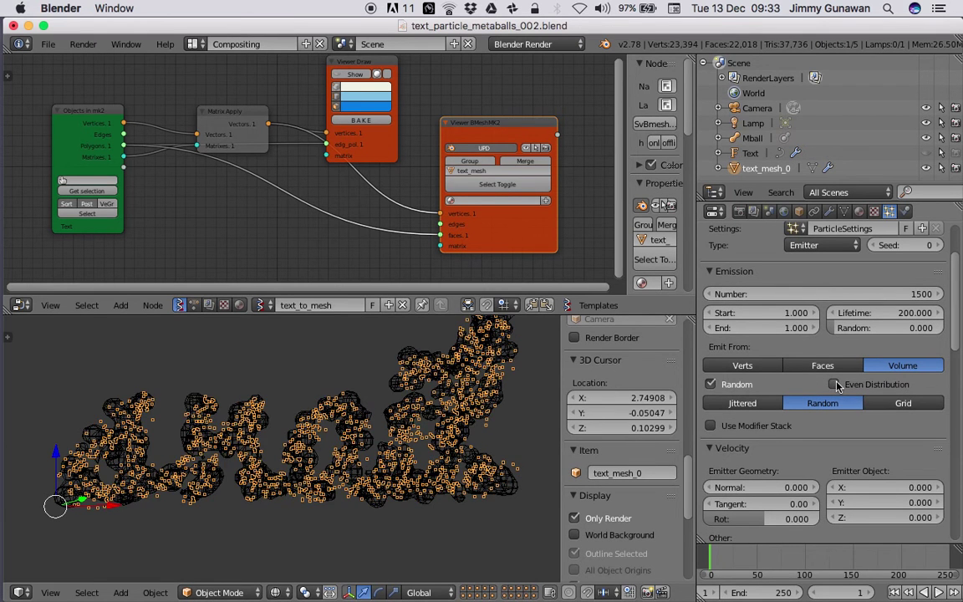
pyautogui.click(836, 385)
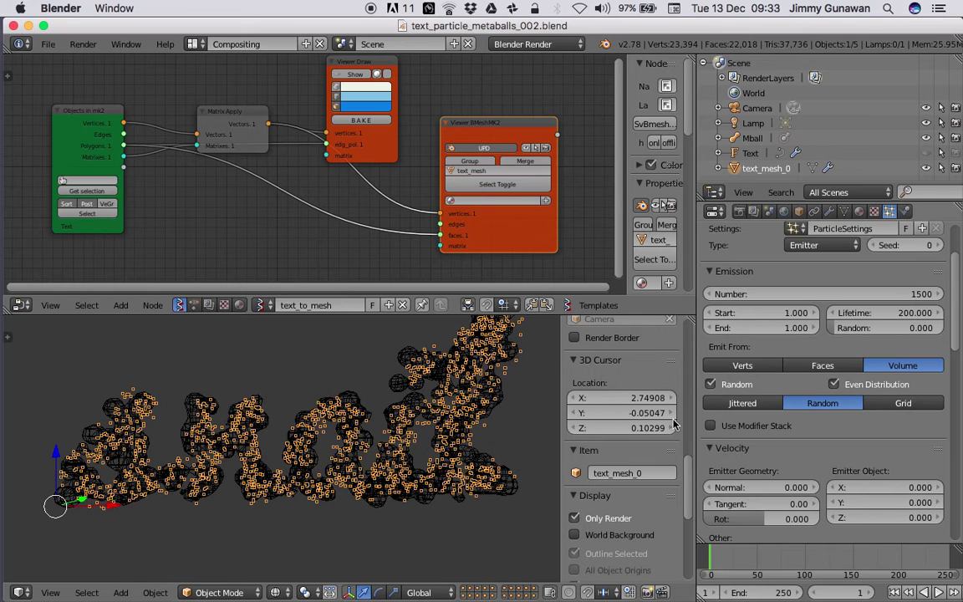
pyautogui.scroll(-2, 435, 435)
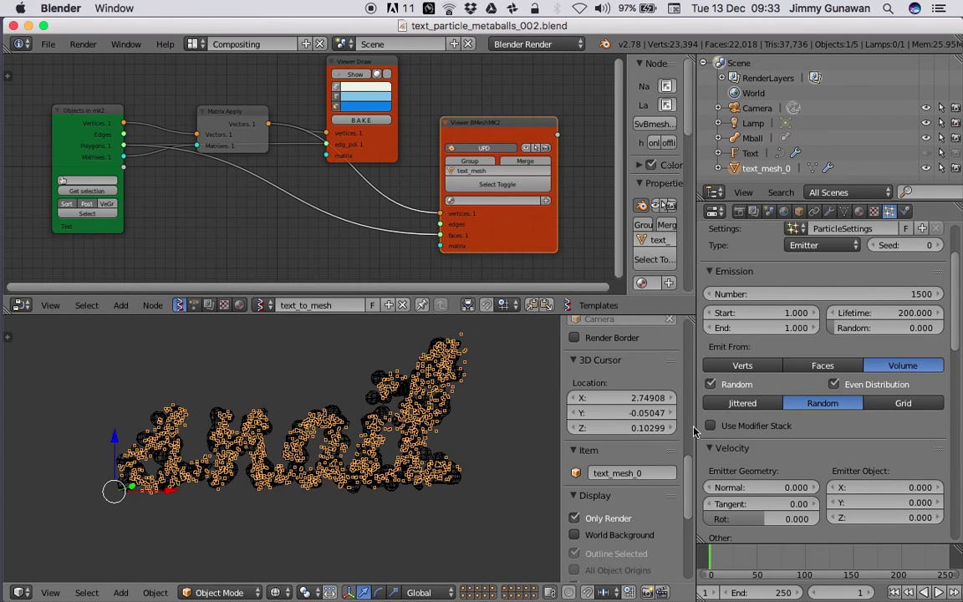
# Enable Use Modifier Stack for the particle emission and save over the existing file
pyautogui.click(710, 426)
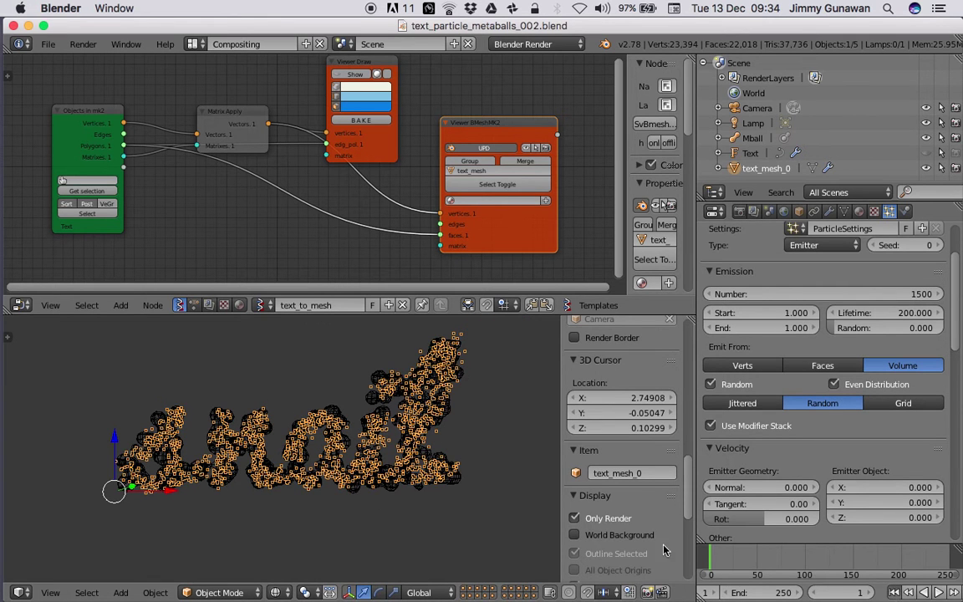
pyautogui.moveTo(346, 452); pyautogui.dragTo(327, 423, button='middle')
pyautogui.click(364, 416)
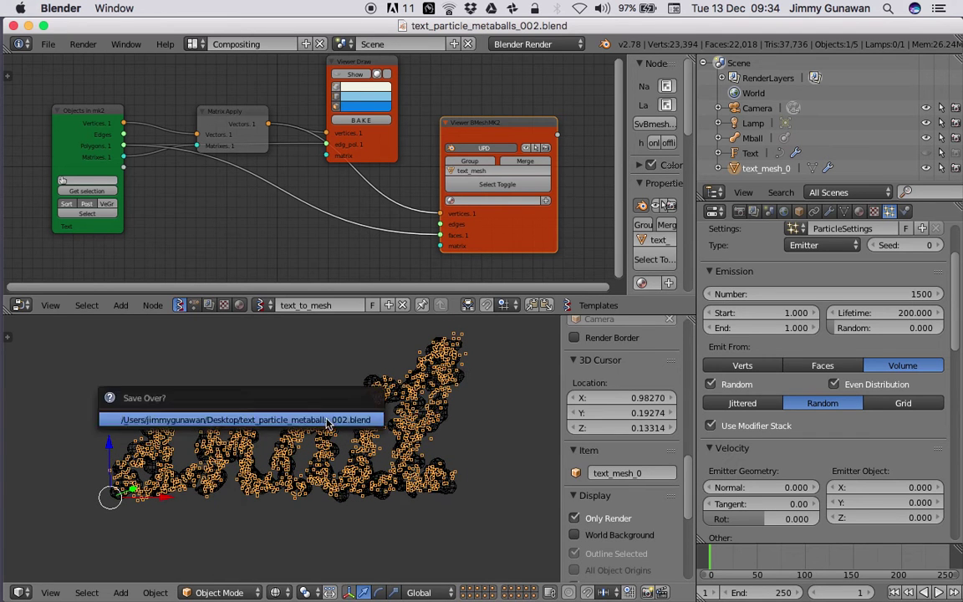
# Create a new, separate node tree and rename it part_to_mesh
pyautogui.scroll(-2, 274, 170)
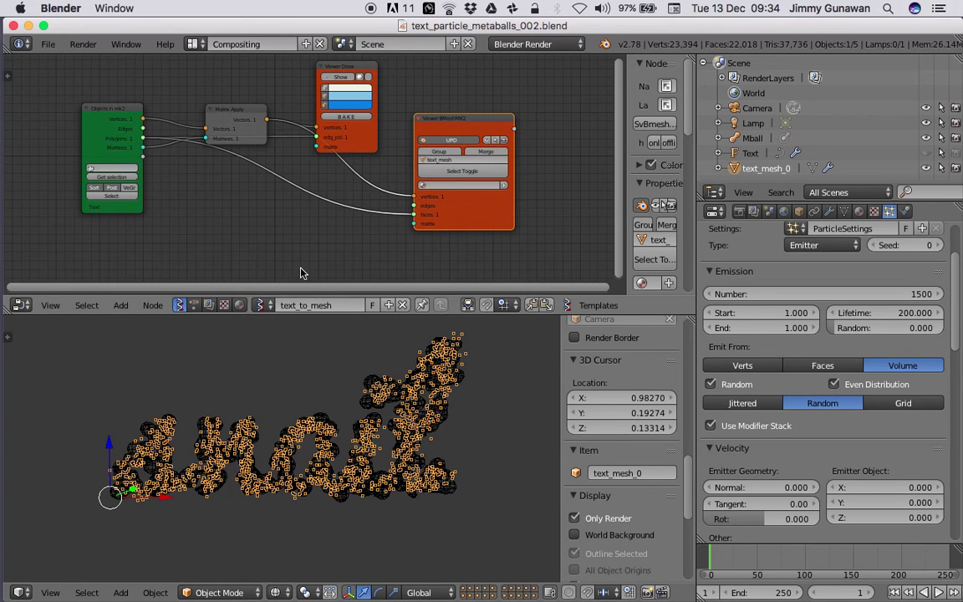
pyautogui.click(388, 305)
pyautogui.click(262, 306)
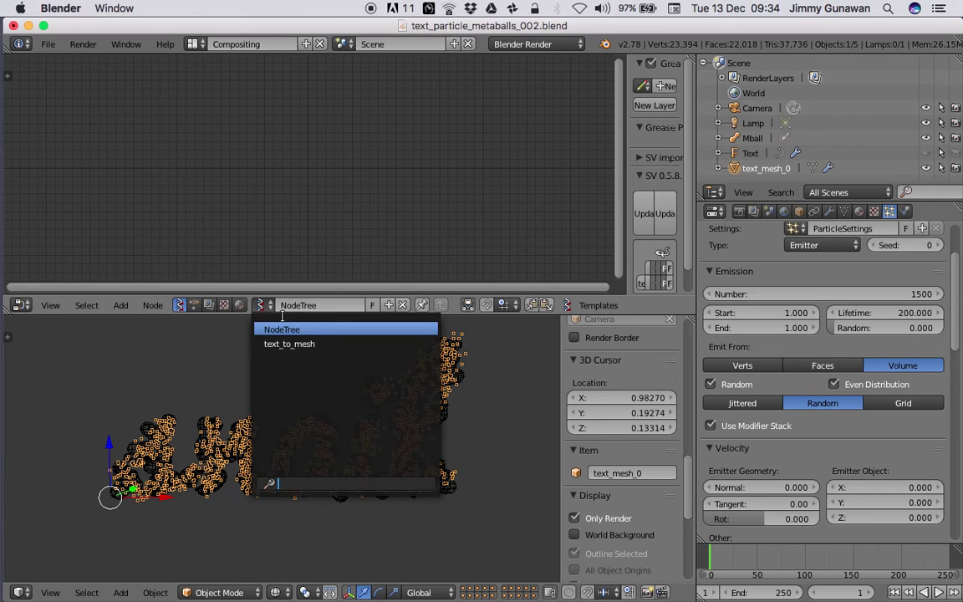
pyautogui.click(290, 342)
pyautogui.click(261, 306)
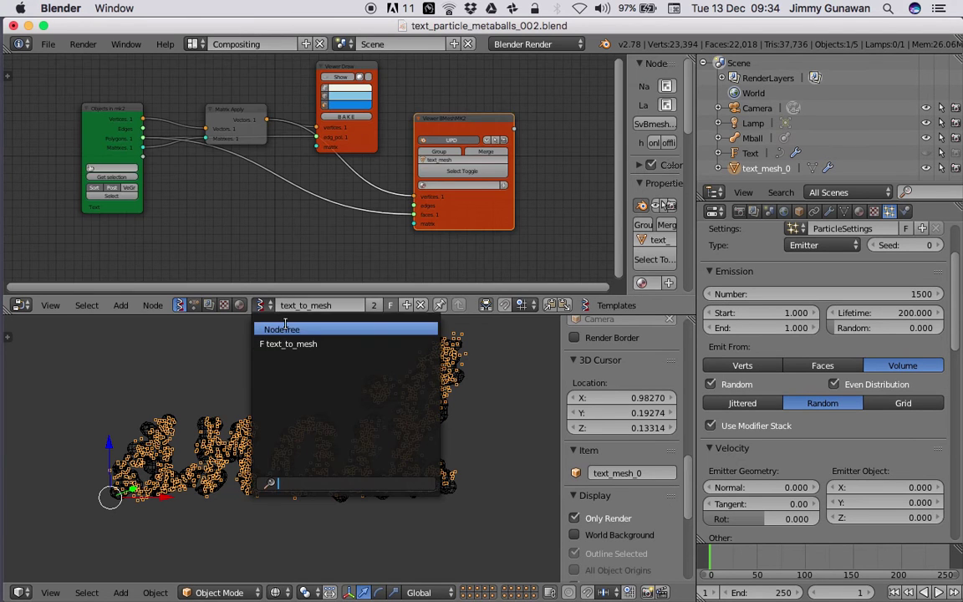
pyautogui.click(285, 327)
pyautogui.doubleClick(310, 306)
pyautogui.write('part_to')
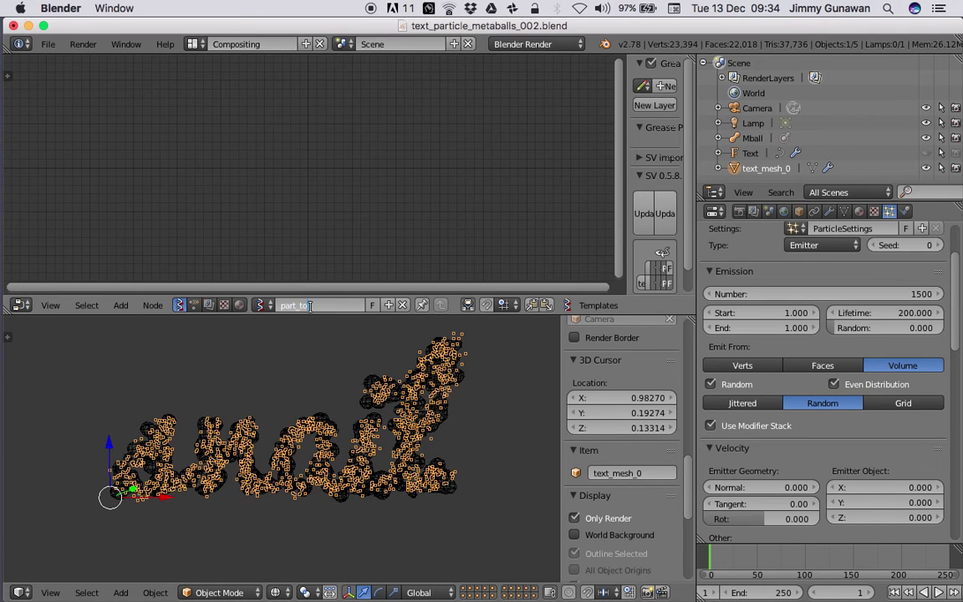
pyautogui.write('_mesh')
pyautogui.press('Return')
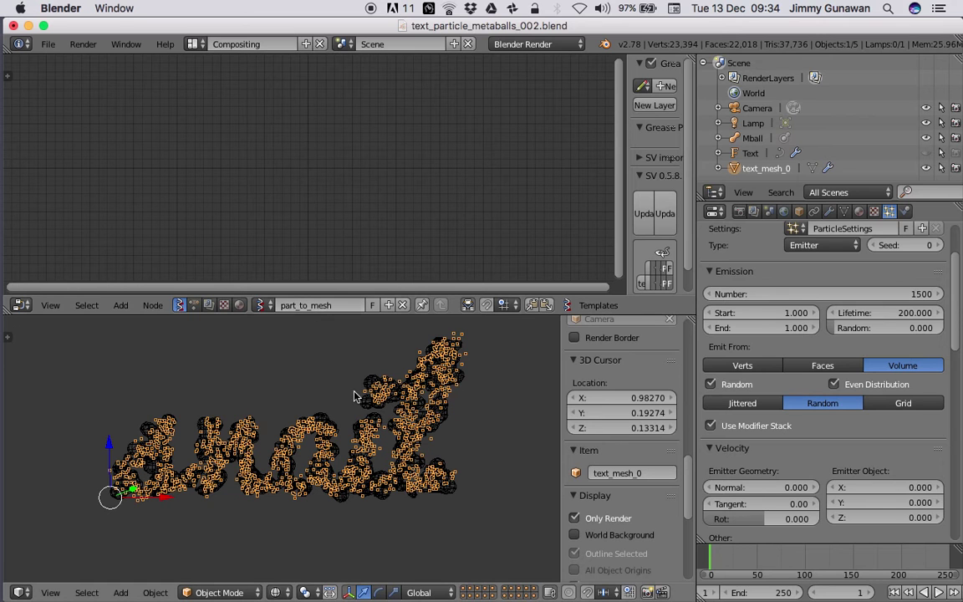
# Add an Objects in mk2 node to the tree and load the selected text_mesh_0 into it
pyautogui.hotkey('shift', 'a')
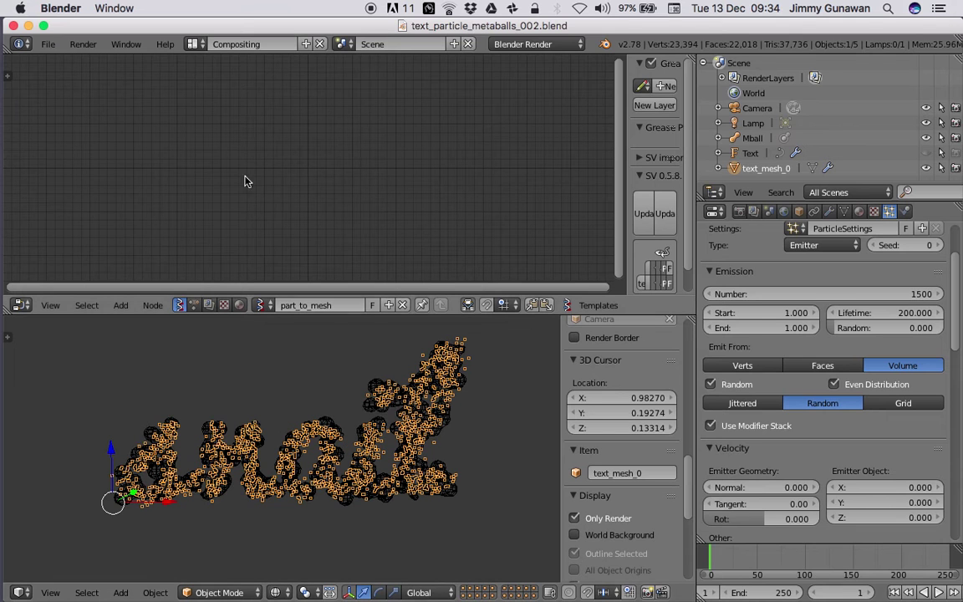
pyautogui.hotkey('shift', 'a')
pyautogui.click(221, 159)
pyautogui.write('obje')
pyautogui.press('Down')
pyautogui.press('Return')
pyautogui.click(134, 218)
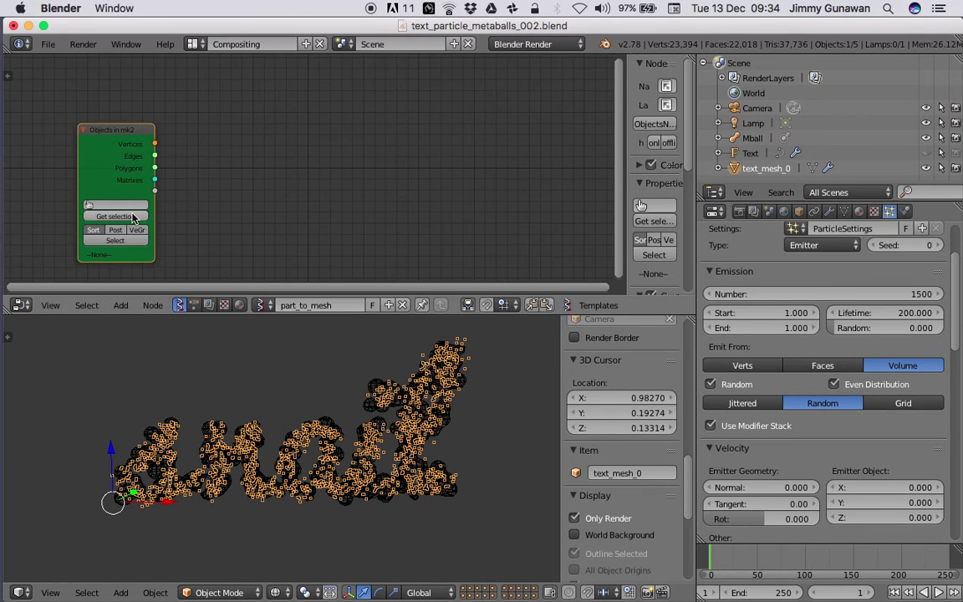
pyautogui.click(134, 217)
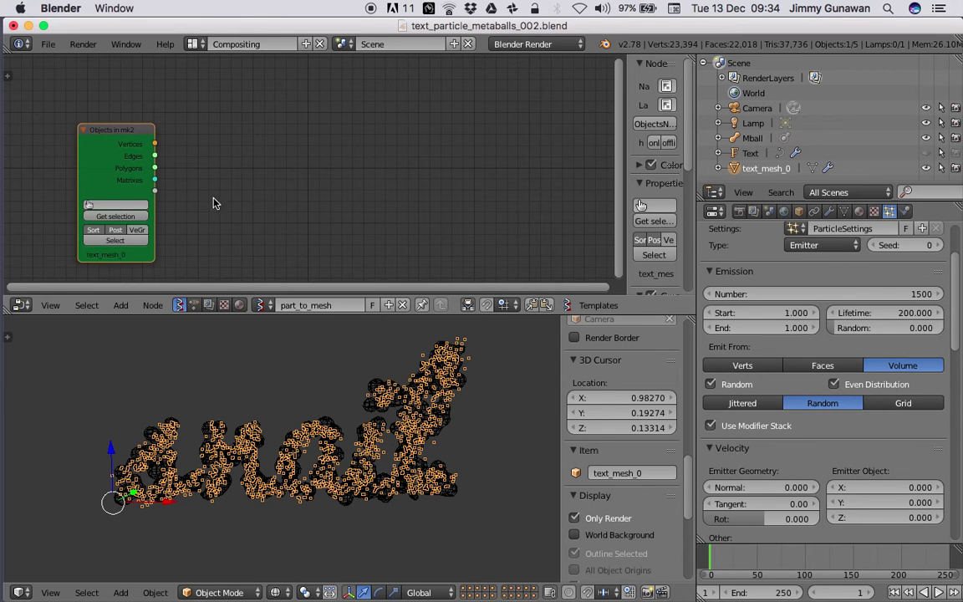
# Add a Particles node and connect the Objects in mk2 node's object output to its Object input
pyautogui.hotkey('shift', 'a')
pyautogui.click(235, 171)
pyautogui.write('parti')
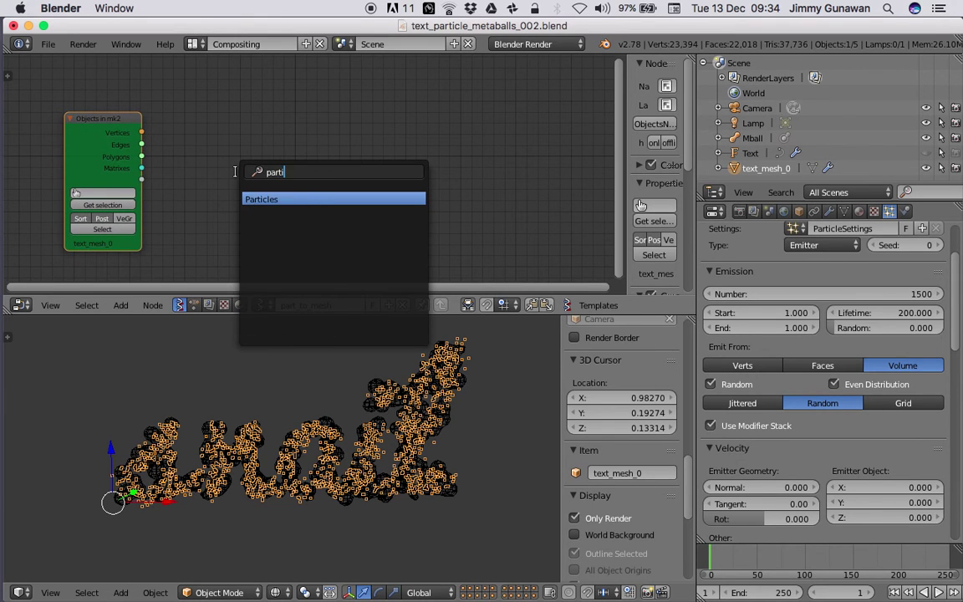
pyautogui.press('Return')
pyautogui.click(235, 170)
pyautogui.moveTo(143, 179); pyautogui.dragTo(236, 217)
pyautogui.moveTo(293, 184); pyautogui.dragTo(275, 179)
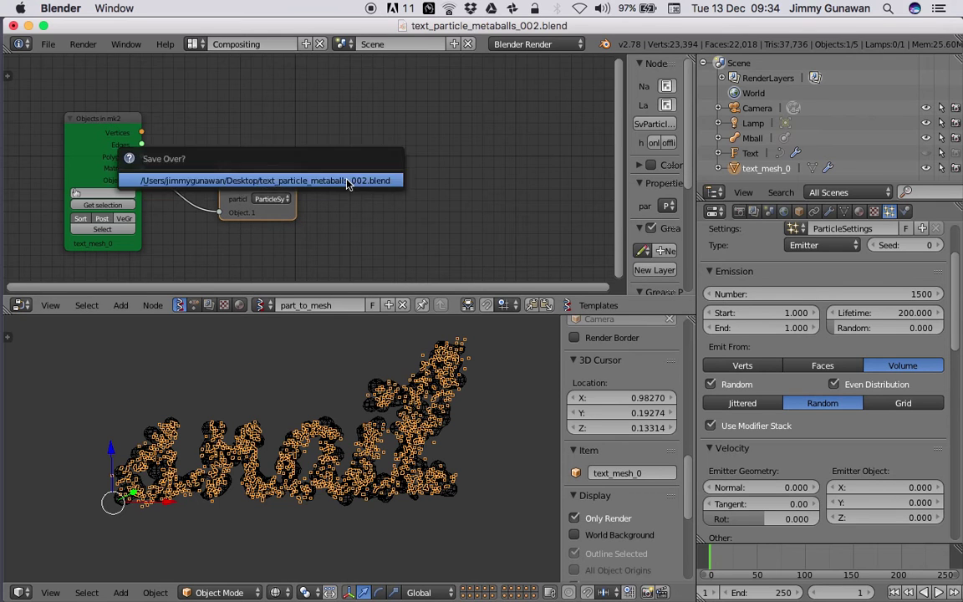
# Add a Viewer BMeshMK2 node and connect the Particles node's Vertices output to its vertices input
pyautogui.hotkey('shift', 'a')
pyautogui.click(380, 172)
pyautogui.write('view')
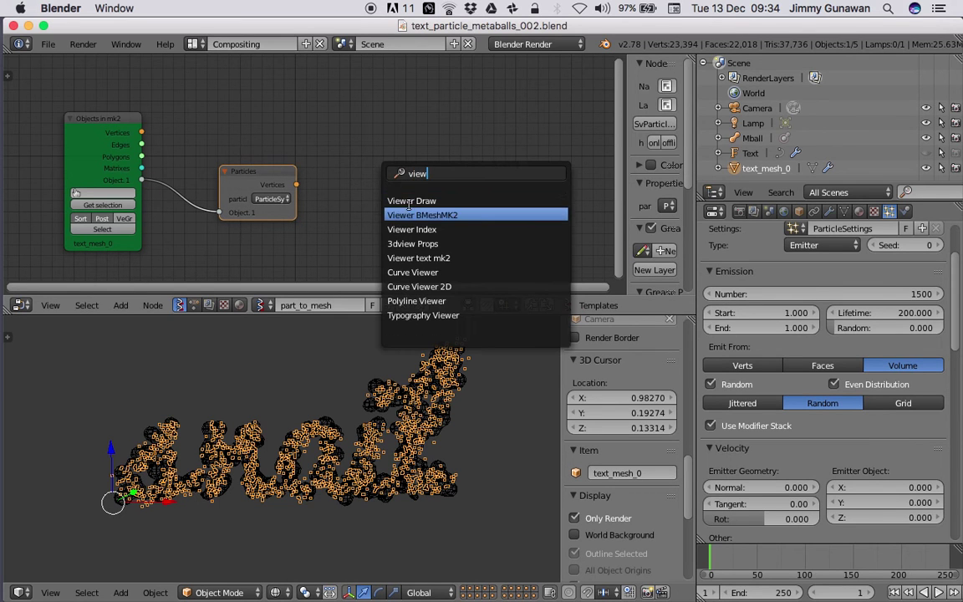
pyautogui.press('Down')
pyautogui.press('Return')
pyautogui.click(380, 118)
pyautogui.scroll(1, 383, 123)
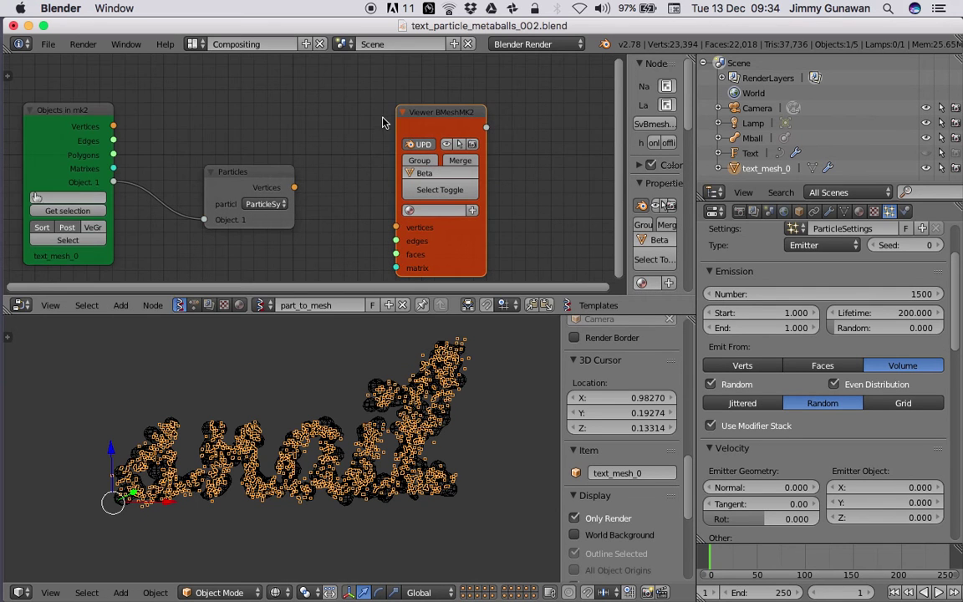
pyautogui.moveTo(296, 188); pyautogui.dragTo(396, 227)
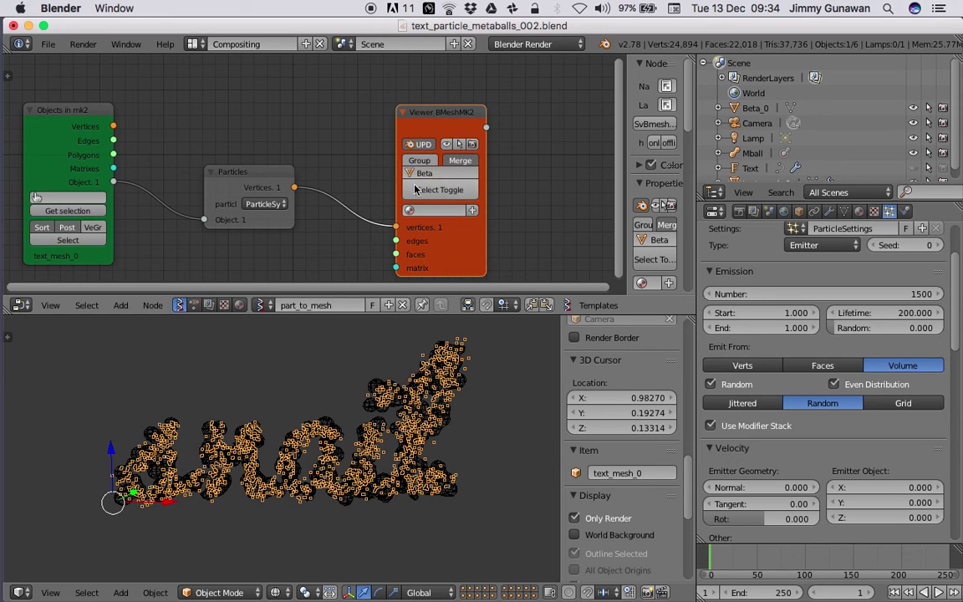
pyautogui.scroll(-1, 960, 129)
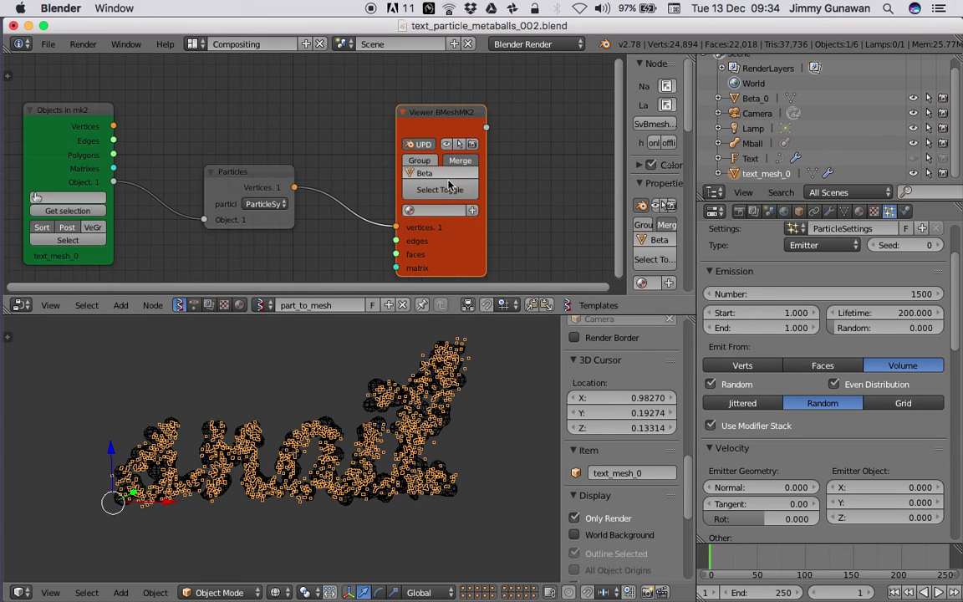
# Rearrange the Particles and Viewer BMeshMK2 nodes, leaving a wider gap between them for another node
pyautogui.moveTo(436, 126); pyautogui.dragTo(412, 112)
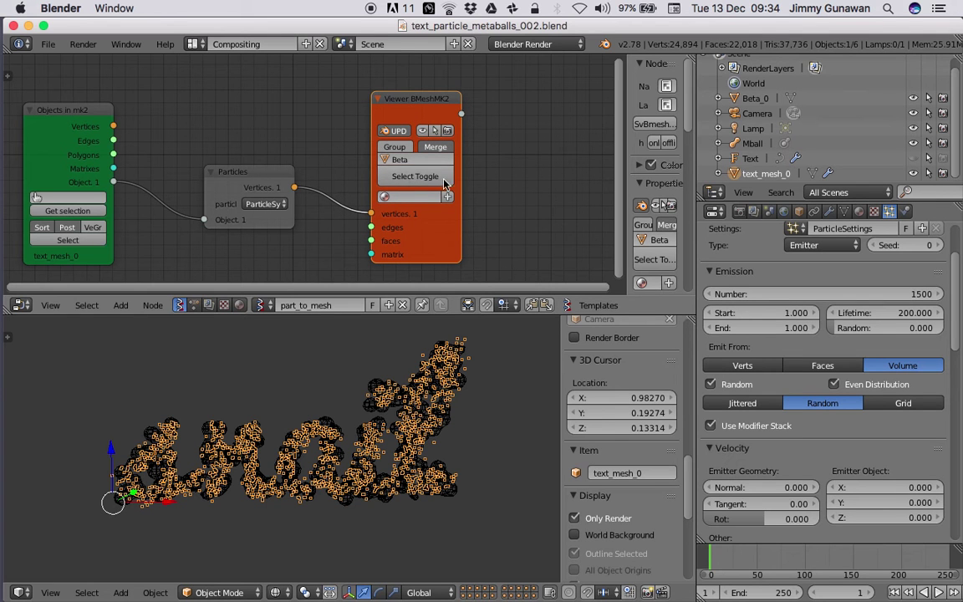
pyautogui.scroll(-2, 351, 431)
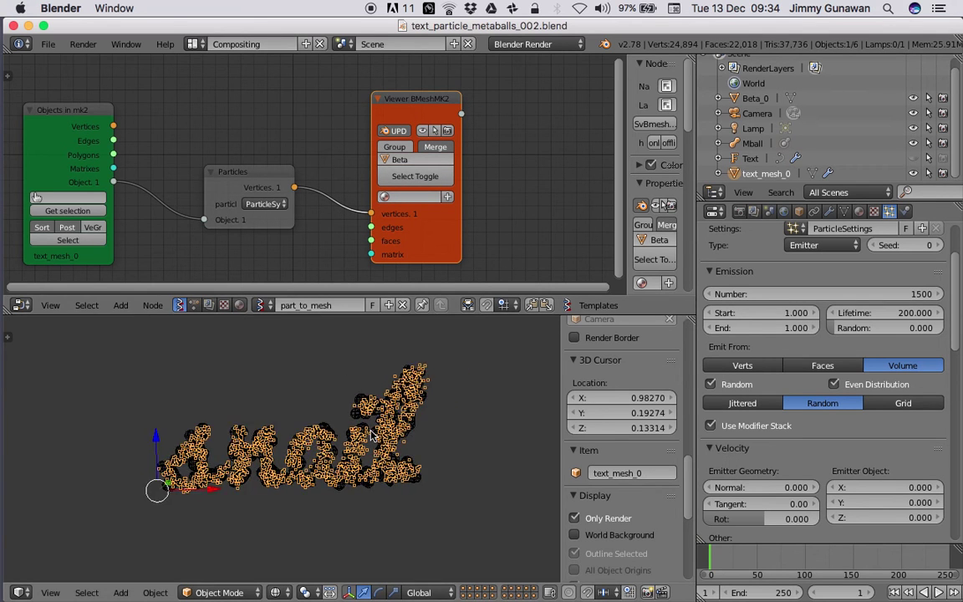
pyautogui.moveTo(351, 431); pyautogui.dragTo(364, 425, button='middle')
pyautogui.scroll(2, 365, 425)
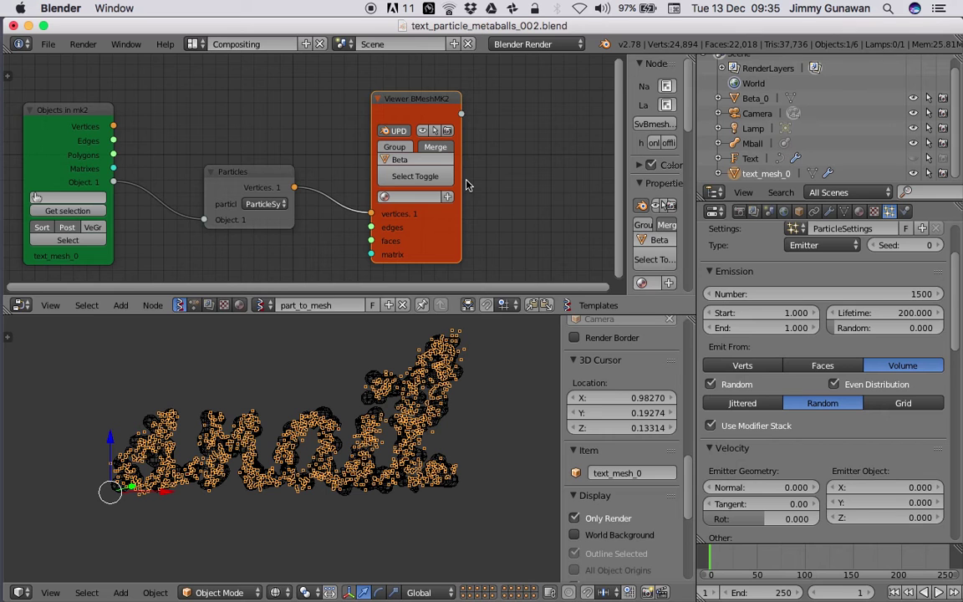
pyautogui.moveTo(237, 177); pyautogui.dragTo(233, 158)
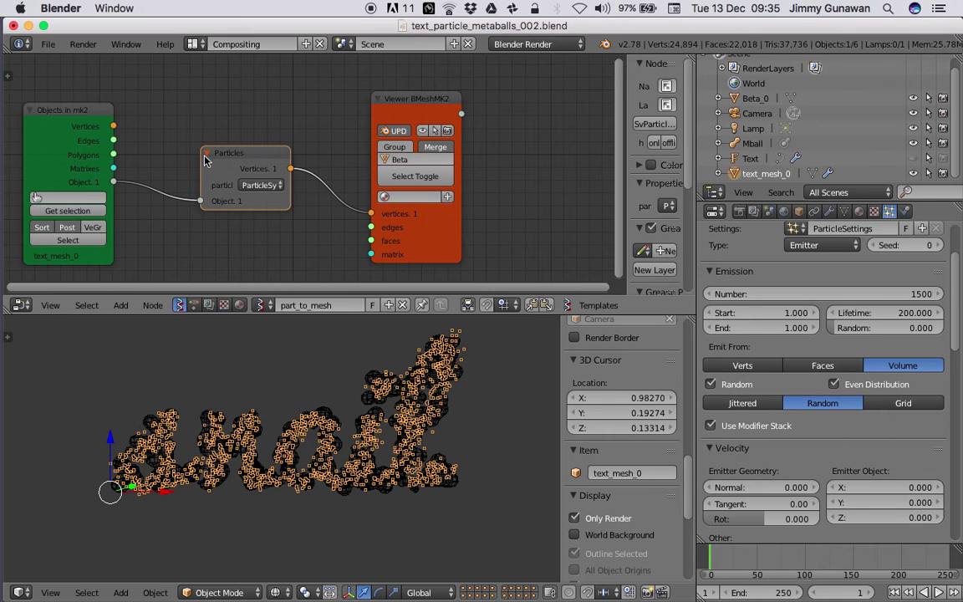
pyautogui.moveTo(189, 133); pyautogui.dragTo(203, 129, button='middle')
pyautogui.moveTo(263, 153); pyautogui.dragTo(235, 159)
pyautogui.moveTo(398, 98); pyautogui.dragTo(457, 133)
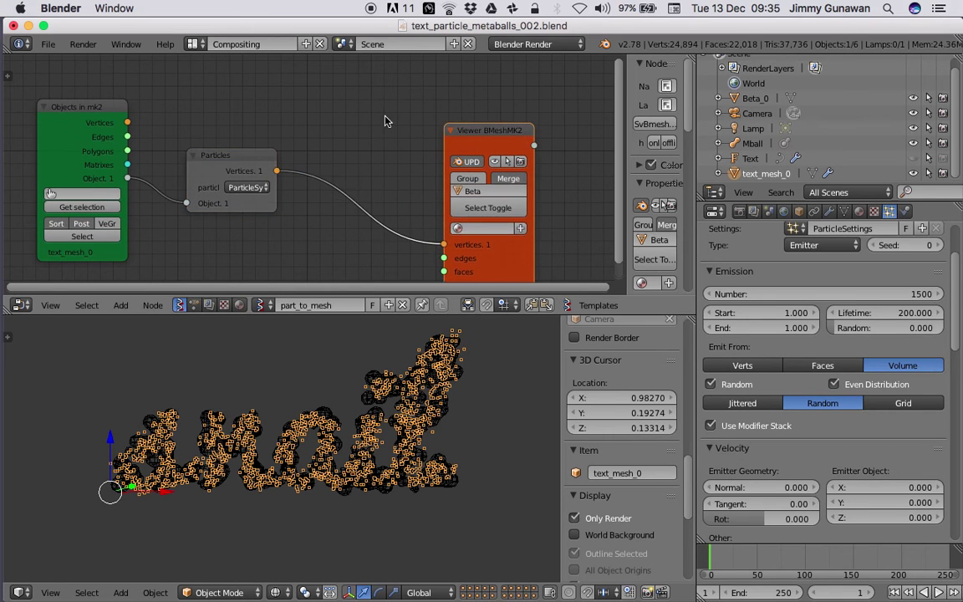
# Add a Viewer Draw node above the BMesh viewer, feed it the Particles vertices, and turn its Show option off
pyautogui.hotkey('ctrl', 'a')
pyautogui.write('vi')
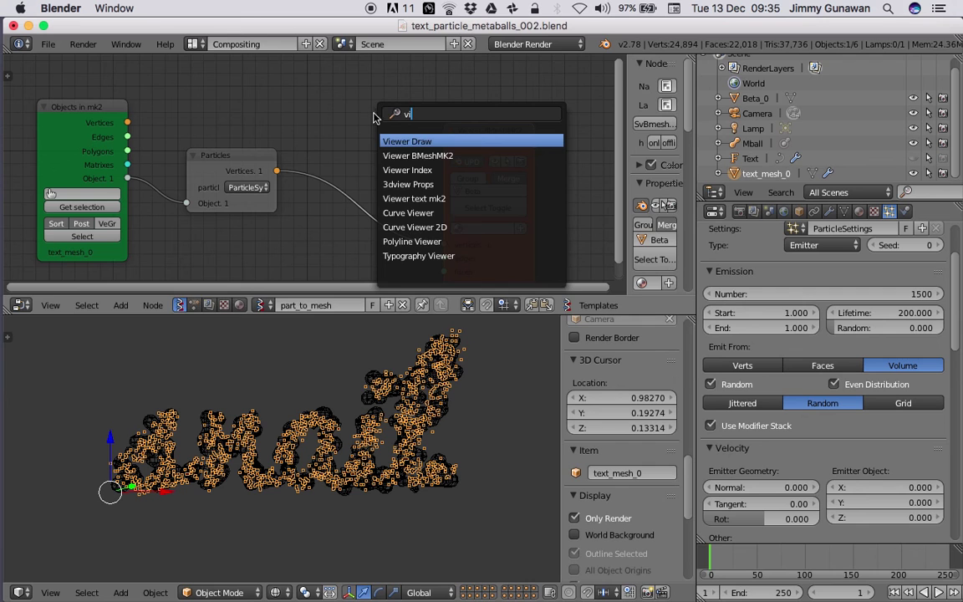
pyautogui.press('Return')
pyautogui.moveTo(277, 170); pyautogui.dragTo(373, 148)
pyautogui.moveTo(375, 96); pyautogui.dragTo(377, 114, button='middle')
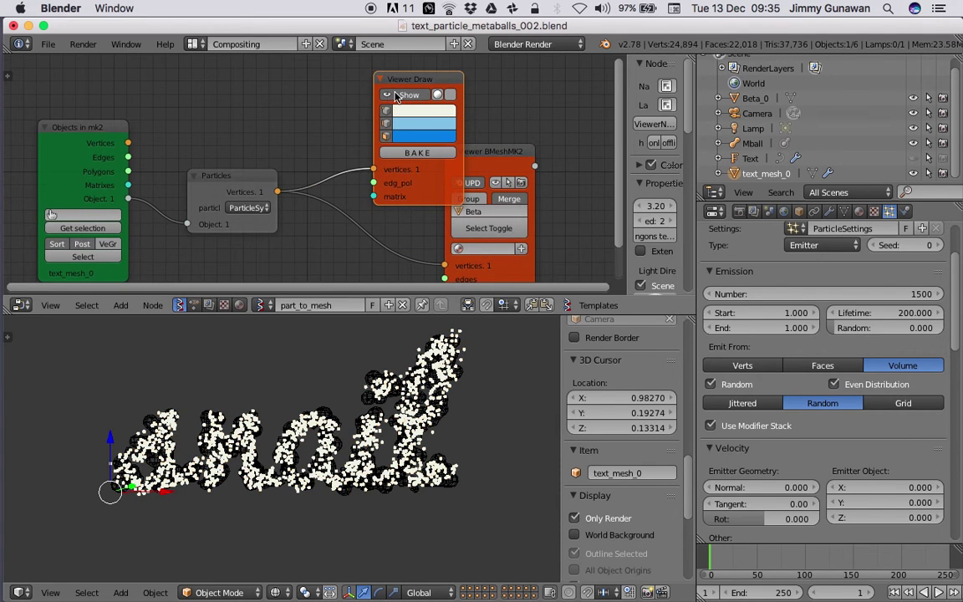
pyautogui.moveTo(374, 79); pyautogui.dragTo(355, 68)
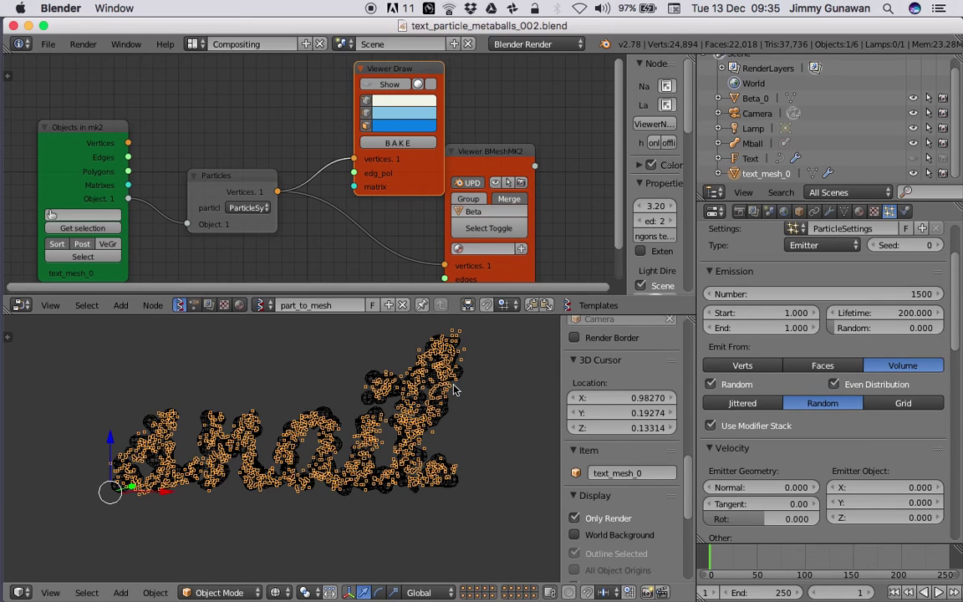
# Select the generated Beta_0 mesh and save over the existing file
pyautogui.click(755, 99)
pyautogui.moveTo(452, 418); pyautogui.dragTo(342, 440, button='middle')
pyautogui.hotkey('ctrl', 's')
pyautogui.click(467, 425)
# Save over the file again and parent the Mball object to the Beta_0 mesh
pyautogui.click(751, 143)
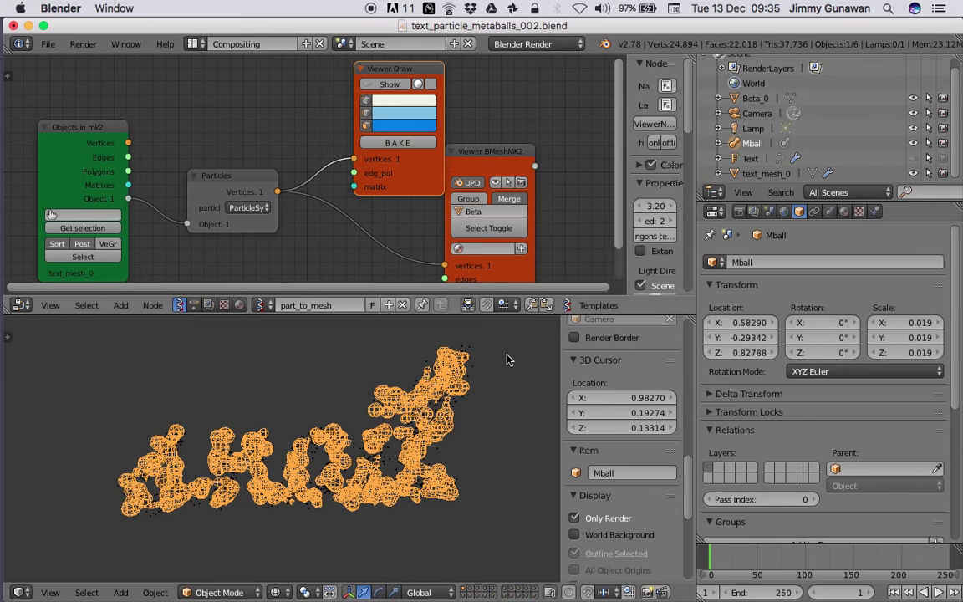
pyautogui.moveTo(448, 416); pyautogui.dragTo(458, 418, button='middle')
pyautogui.press('super+s')
pyautogui.click(459, 418)
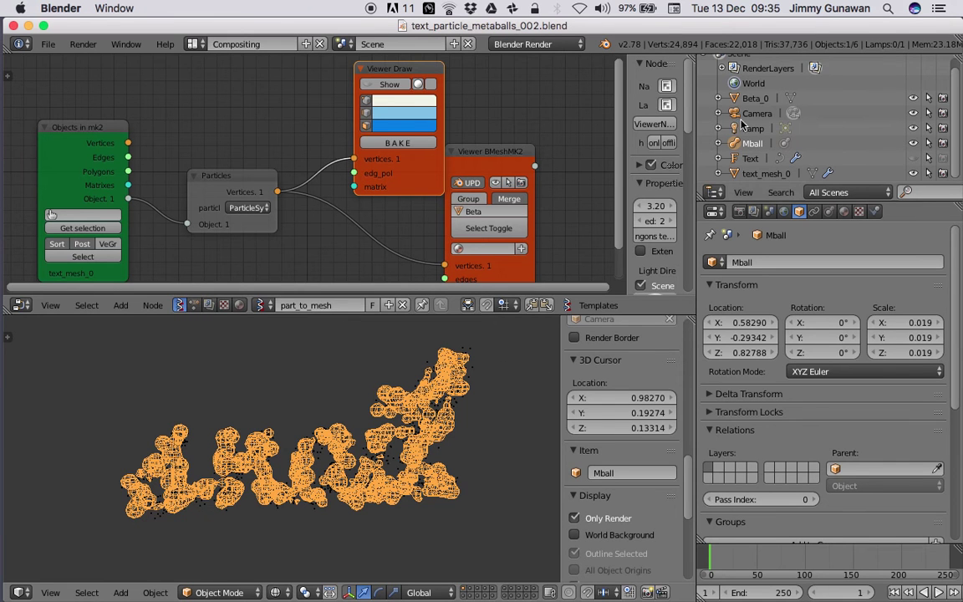
pyautogui.keyDown('ctrl'); pyautogui.click(753, 98); pyautogui.keyUp('ctrl')
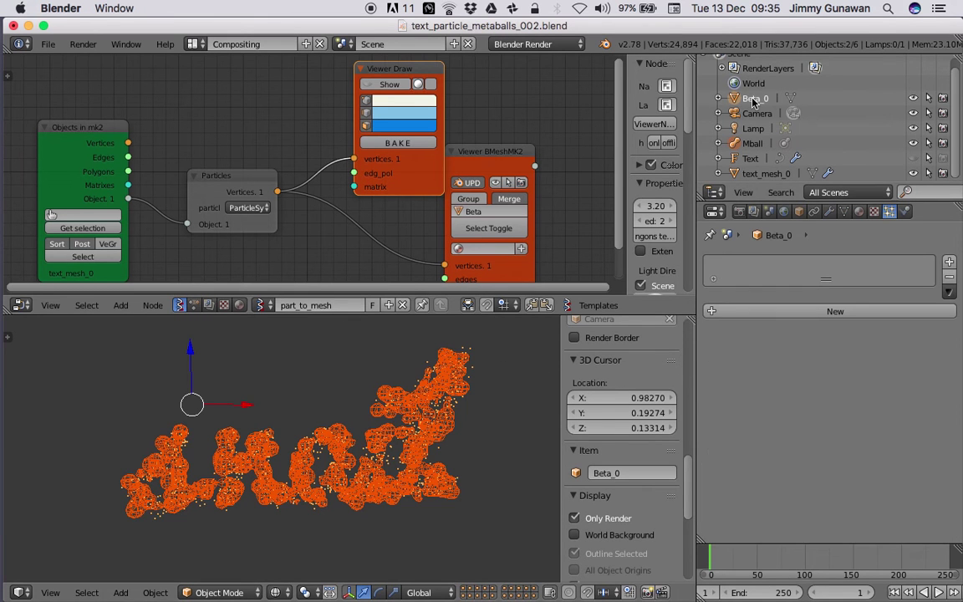
pyautogui.hotkey('ctrl', 'p')
pyautogui.click(506, 425)
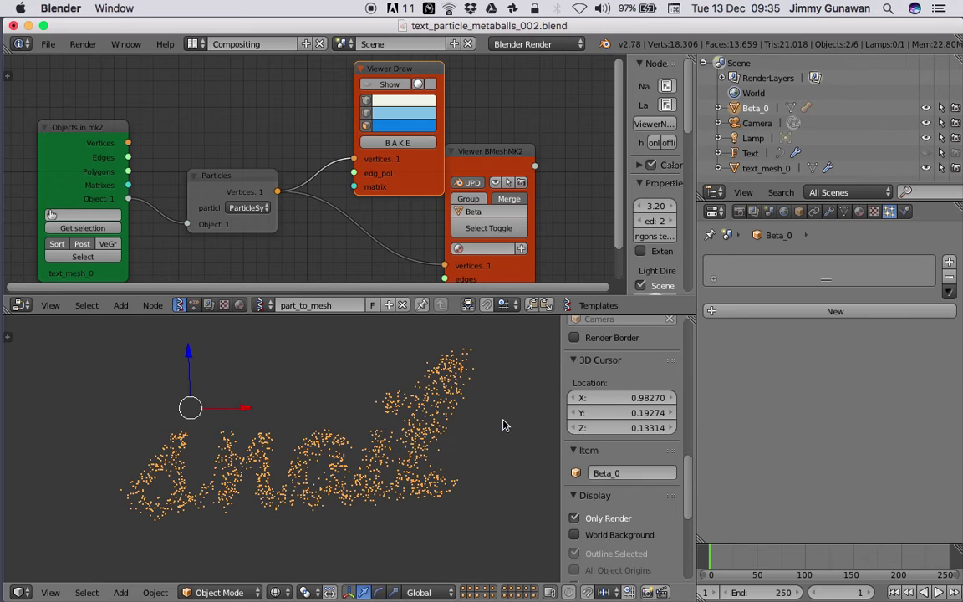
# Select only Beta_0 and set its object duplication to Verts
pyautogui.click(741, 121)
pyautogui.click(746, 108)
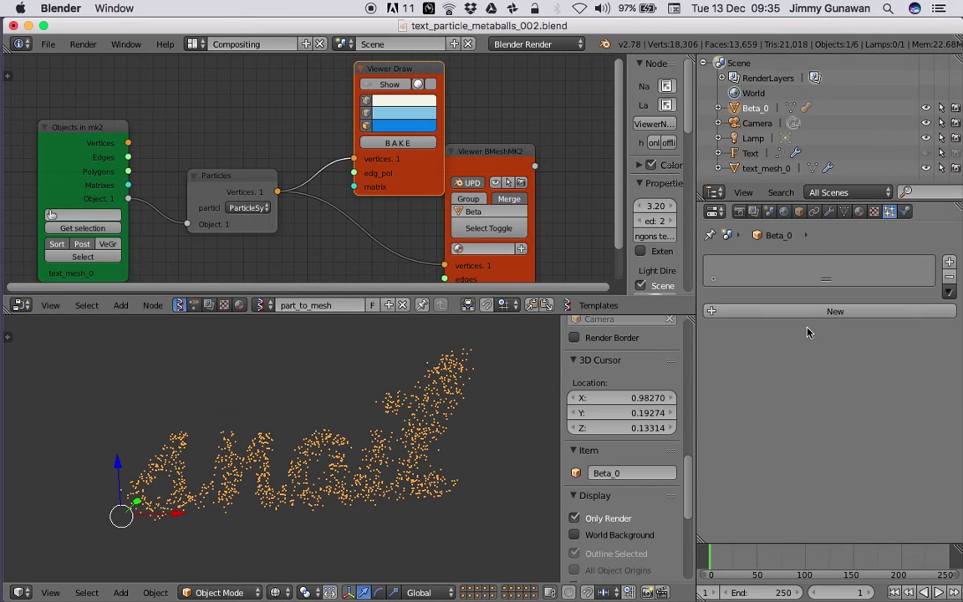
pyautogui.click(815, 212)
pyautogui.click(799, 211)
pyautogui.scroll(-8, 800, 418)
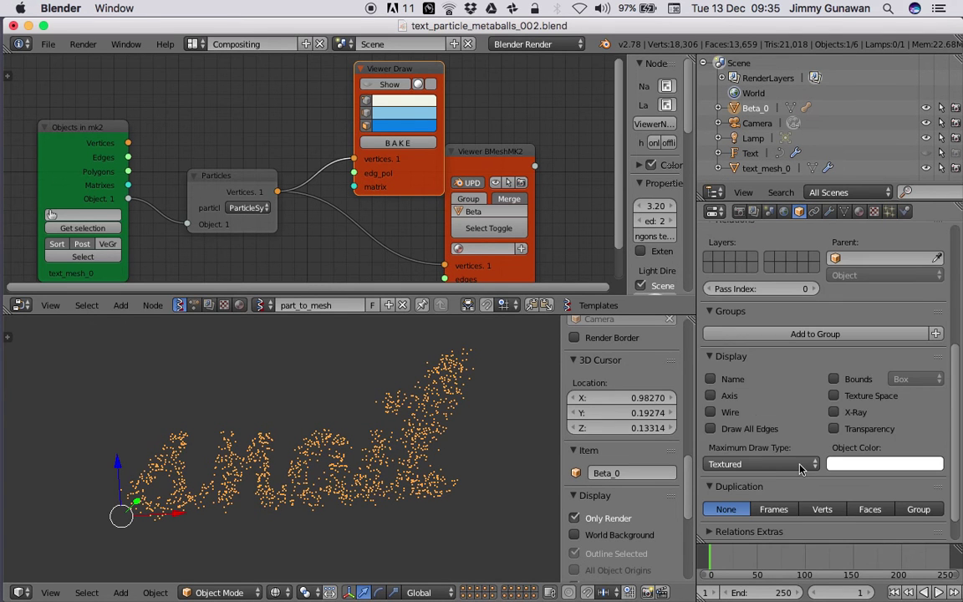
pyautogui.click(819, 510)
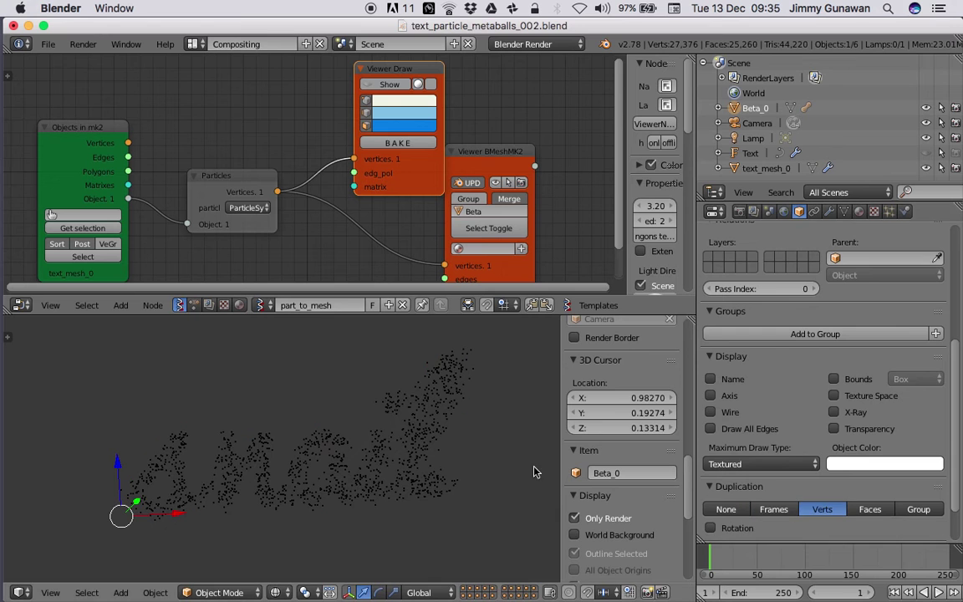
# Play the animation briefly to check the duplication and return to the first frame
pyautogui.click(938, 593)
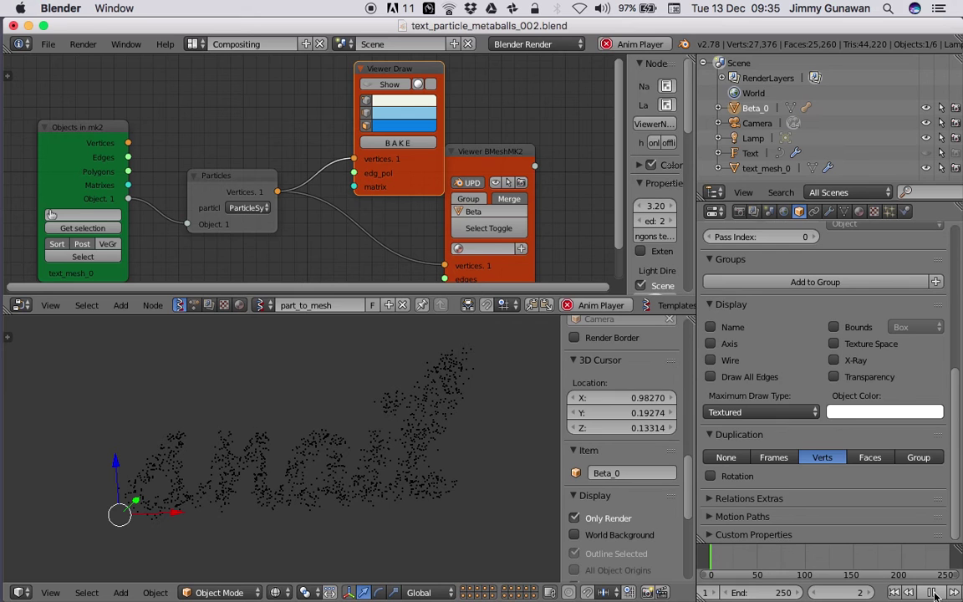
pyautogui.press('Escape')
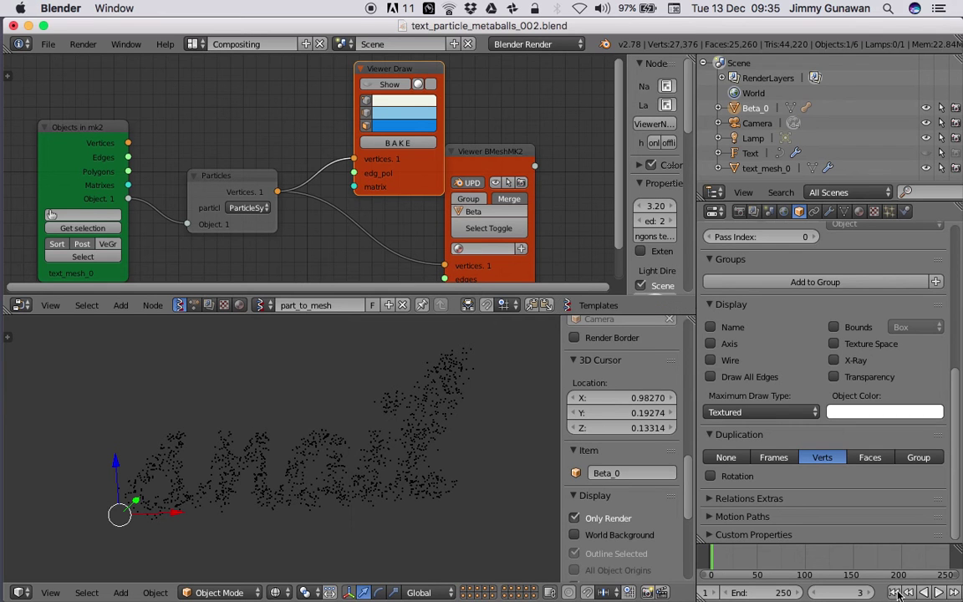
pyautogui.click(897, 593)
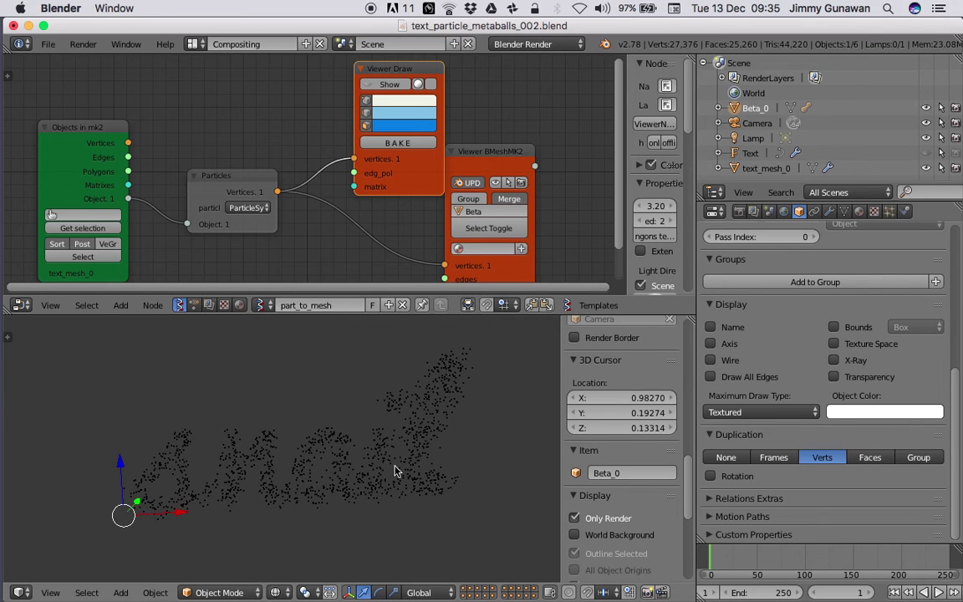
# Expand text_mesh_0 down to its modifiers in an enlarged outliner and move the Viewer Draw node slightly aside
pyautogui.rightClick(400, 459)
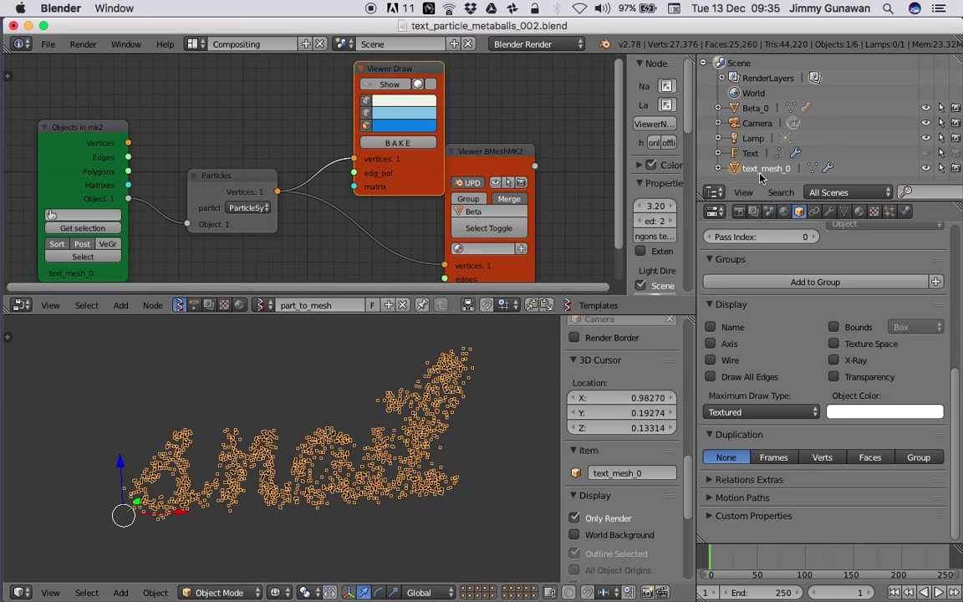
pyautogui.click(720, 168)
pyautogui.scroll(-1, 757, 172)
pyautogui.click(739, 173)
pyautogui.scroll(-2, 769, 151)
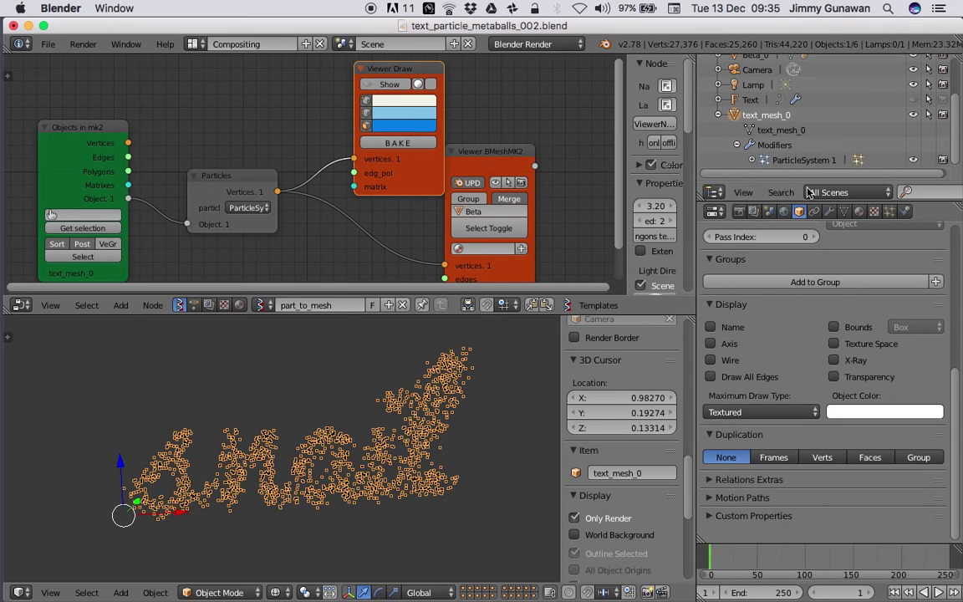
pyautogui.moveTo(814, 202); pyautogui.dragTo(814, 253)
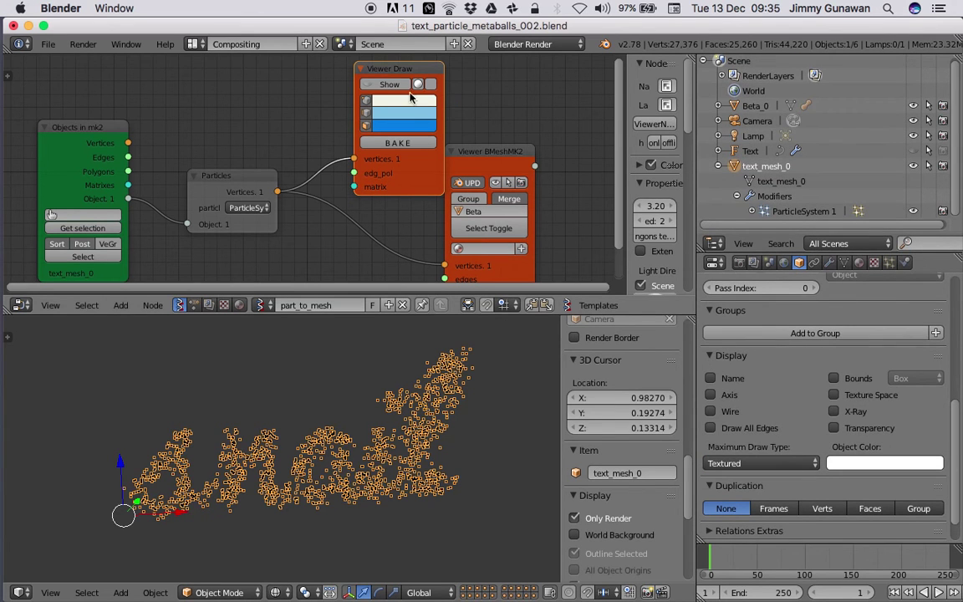
pyautogui.moveTo(403, 72); pyautogui.dragTo(373, 68)
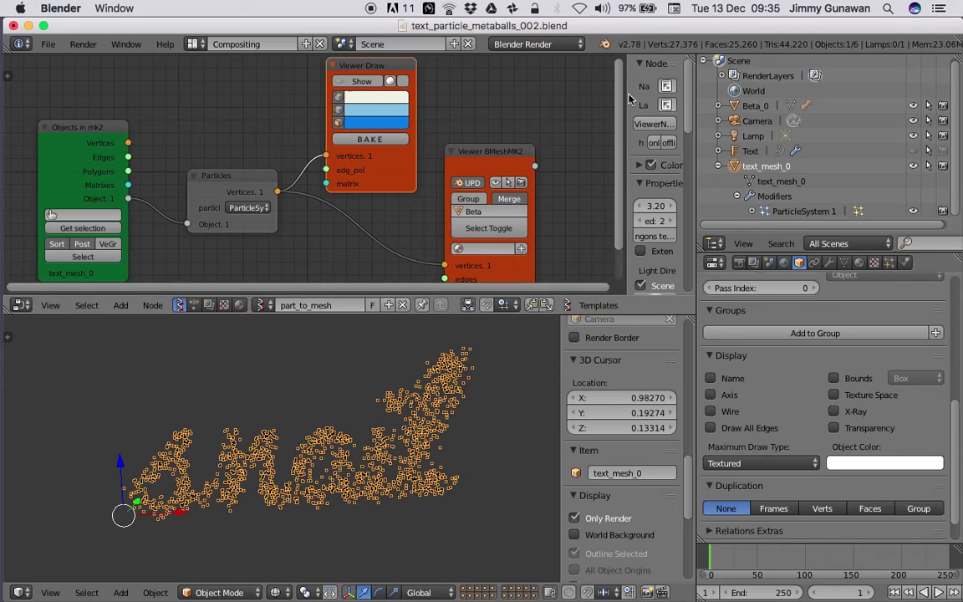
# Expand Beta_0 in the outliner, select its child Mball, and try Verts duplication on it before resetting it to None
pyautogui.click(718, 106)
pyautogui.click(766, 135)
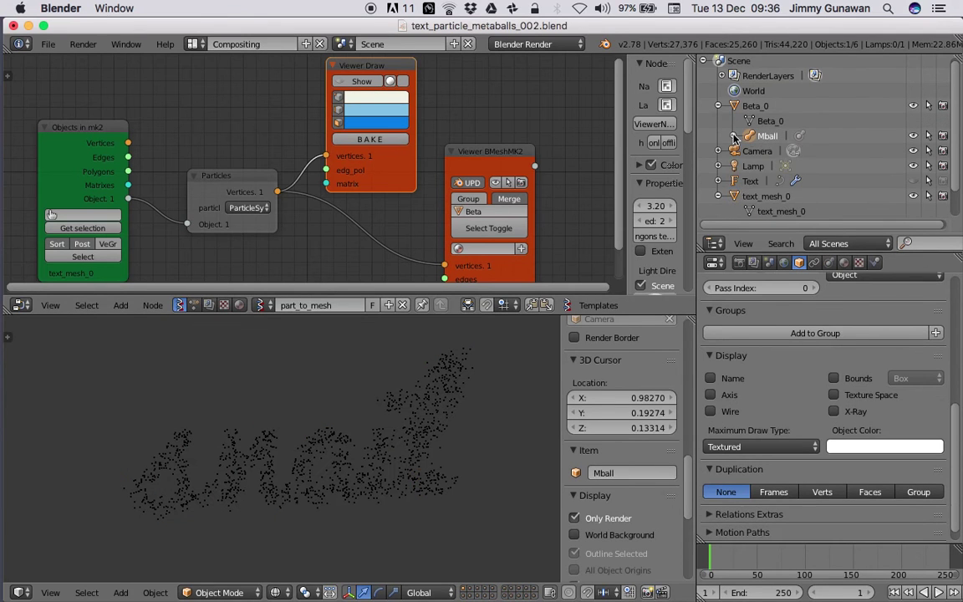
pyautogui.click(733, 136)
pyautogui.click(821, 507)
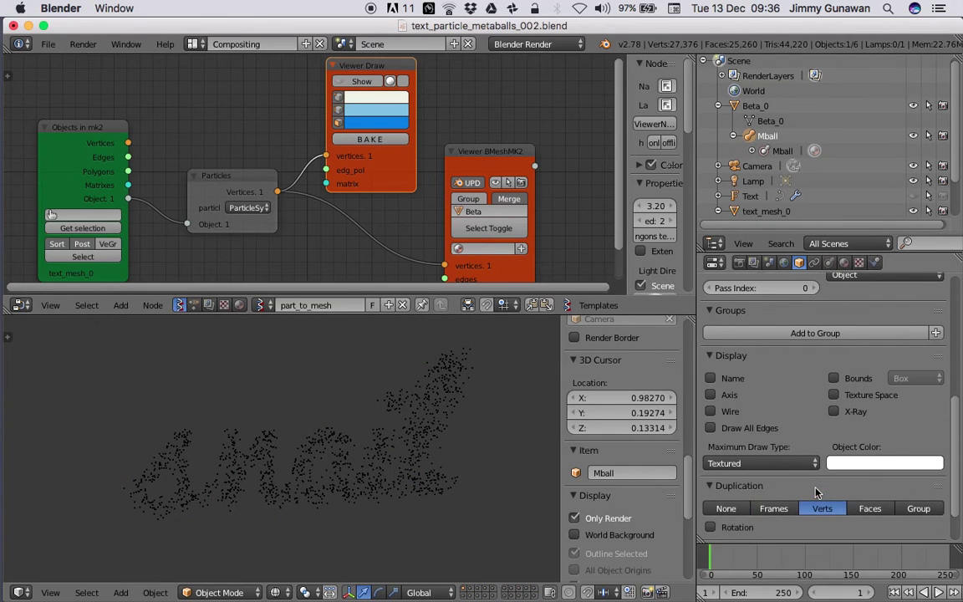
pyautogui.click(726, 508)
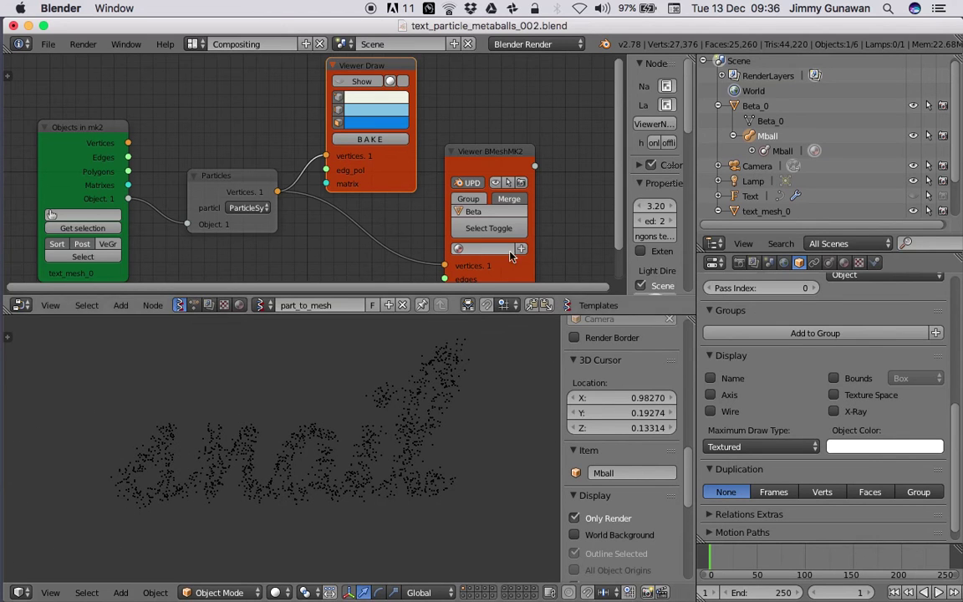
# Enter edit mode on the Beta_0 mesh data and cycle its duplication through Frames, Faces and Group back to Verts
pyautogui.click(767, 121)
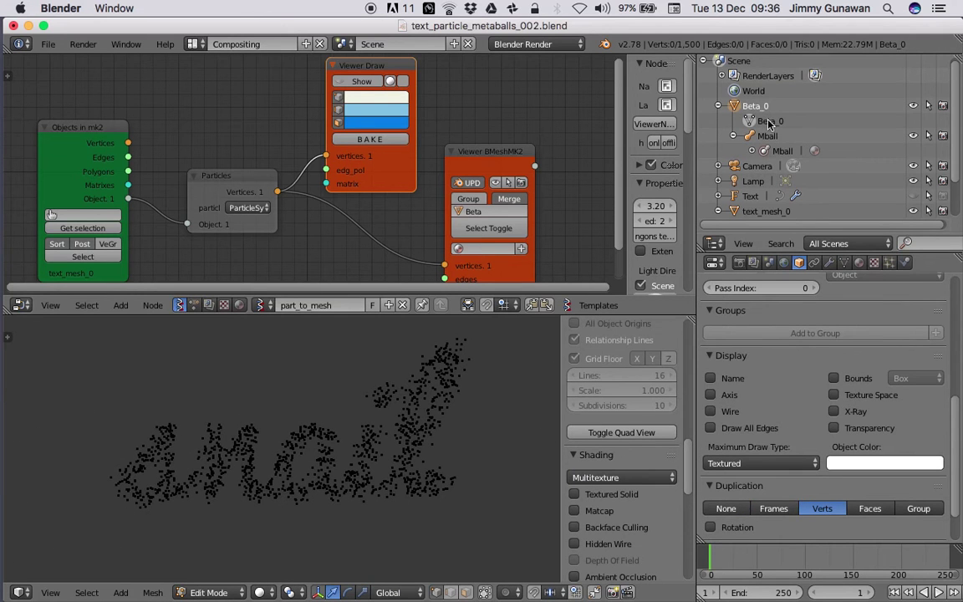
pyautogui.click(774, 509)
pyautogui.click(822, 508)
pyautogui.click(870, 508)
pyautogui.click(918, 509)
pyautogui.click(822, 509)
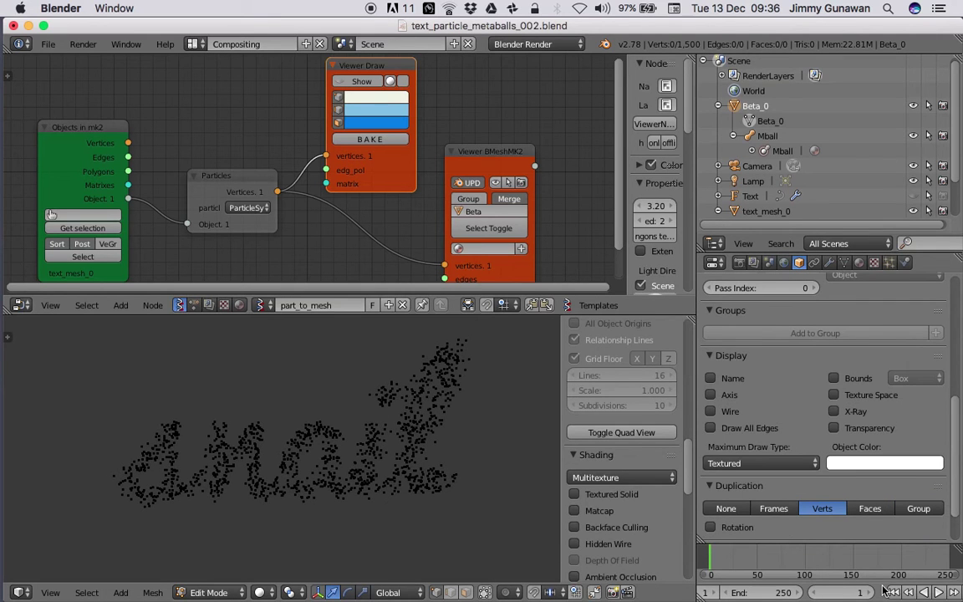
# Play the animation while checking the Viewer BMeshMK2 node, and stop playback at the first frame
pyautogui.click(940, 592)
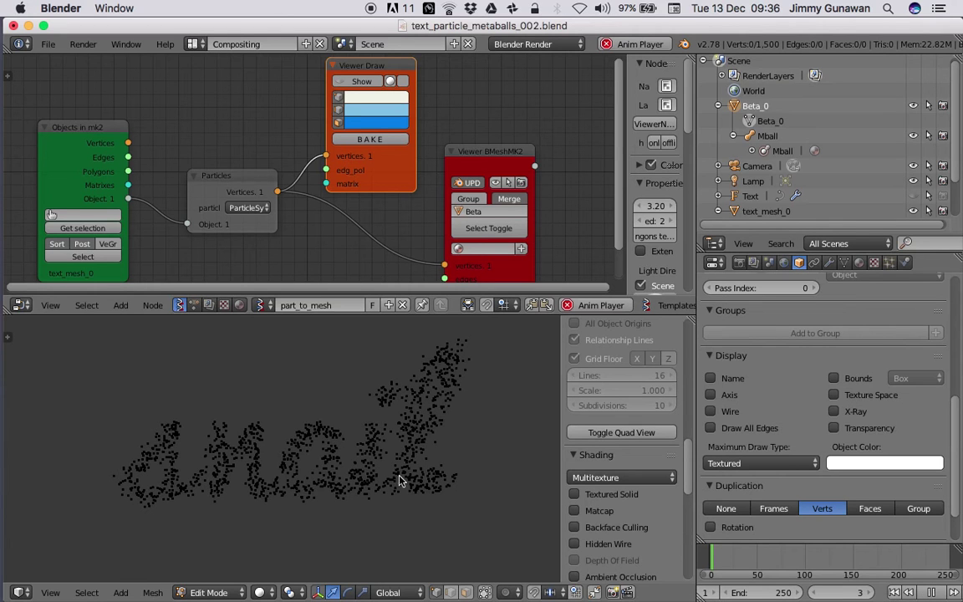
pyautogui.hotkey('shift', 'Left')
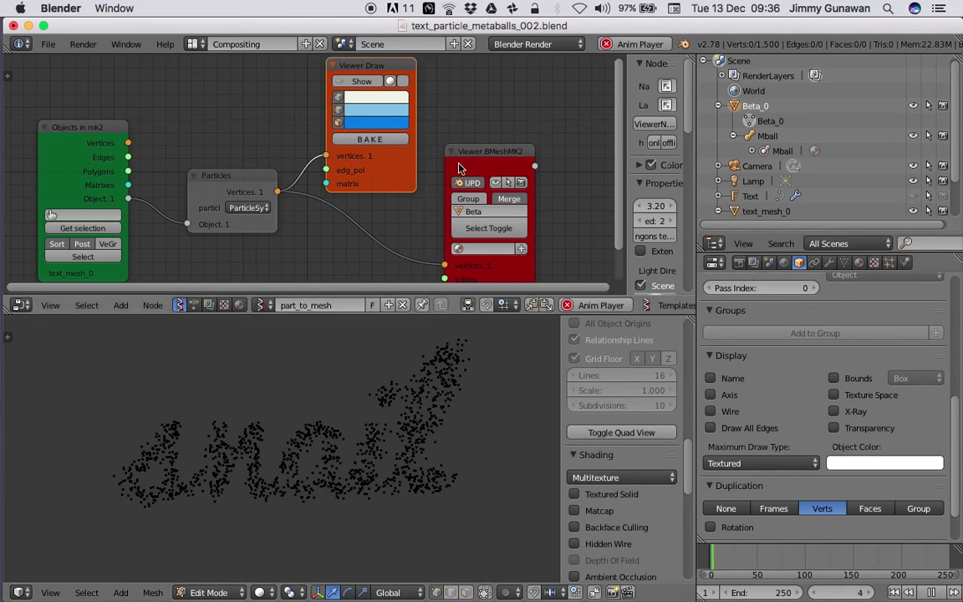
pyautogui.scroll(-1, 496, 95)
pyautogui.click(497, 149)
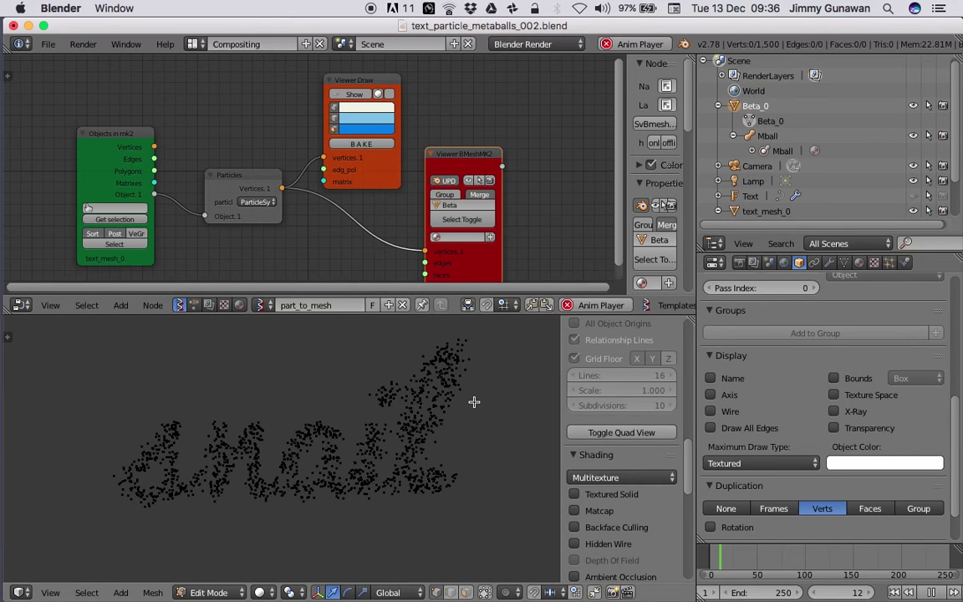
pyautogui.press('Escape')
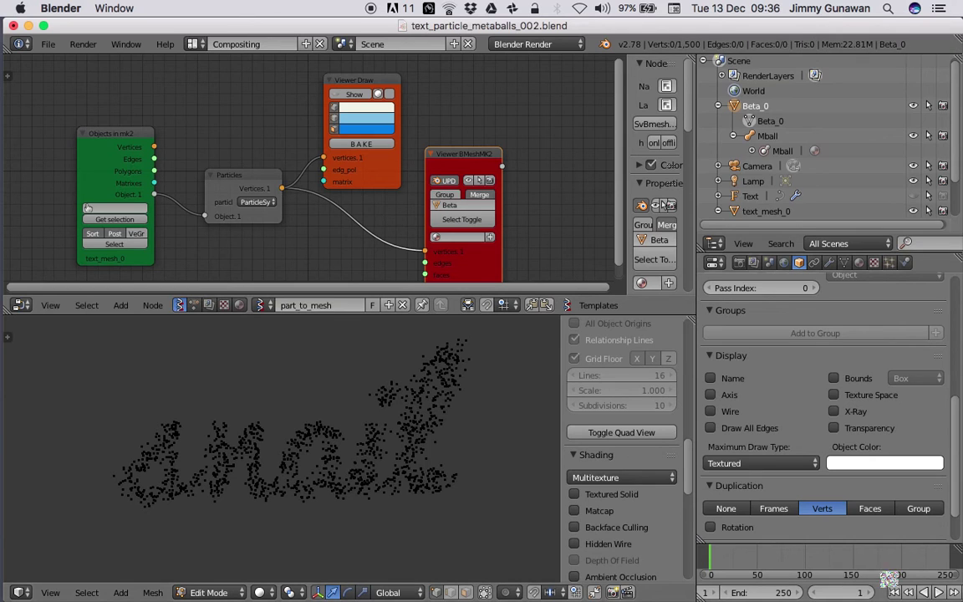
# Select text_mesh_0, unhide the Text object and switch the viewport to wireframe display
pyautogui.click(766, 212)
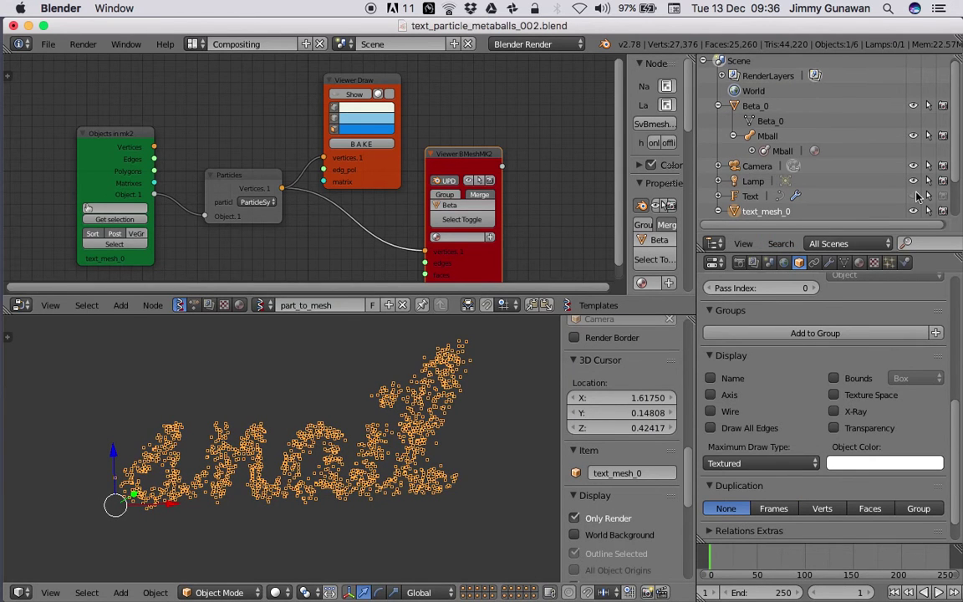
pyautogui.click(943, 197)
pyautogui.moveTo(392, 458); pyautogui.dragTo(402, 460, button='middle')
pyautogui.press('z')
pyautogui.press('z')
pyautogui.press('z')
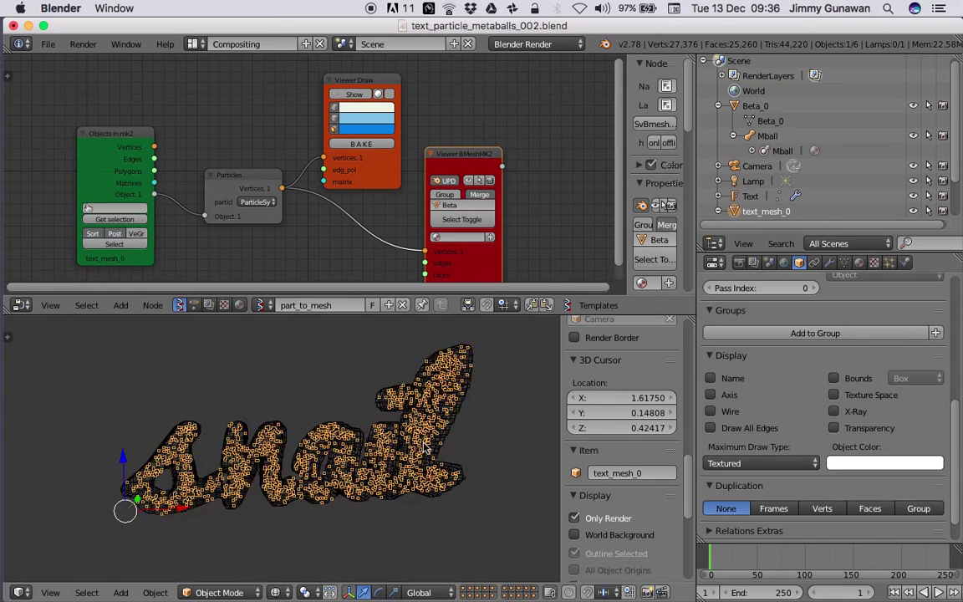
# Hide text_mesh_0 in the outliner, select the Text mesh in the viewport, and switch the selection to Beta_0
pyautogui.click(913, 212)
pyautogui.click(913, 211)
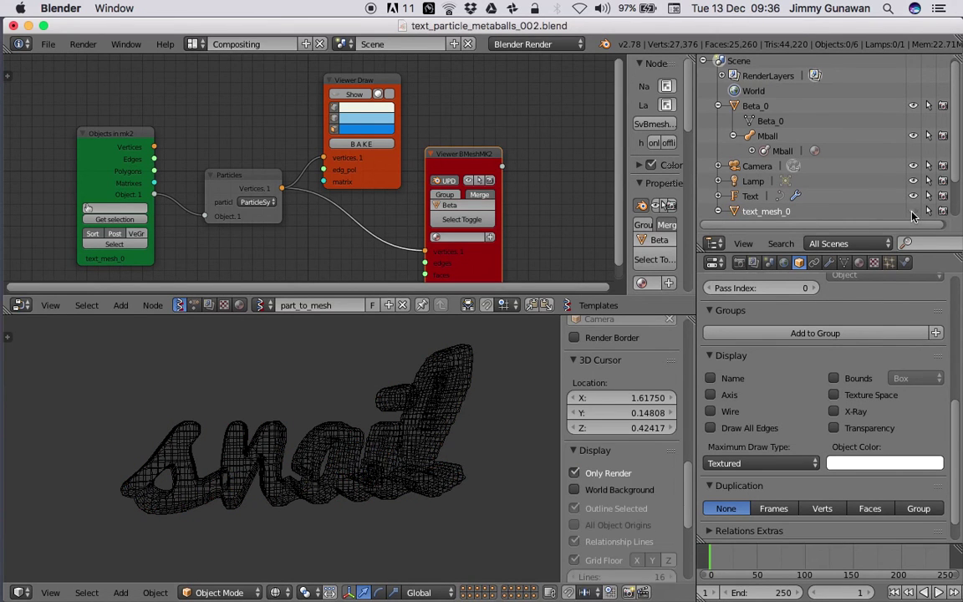
pyautogui.rightClick(418, 435)
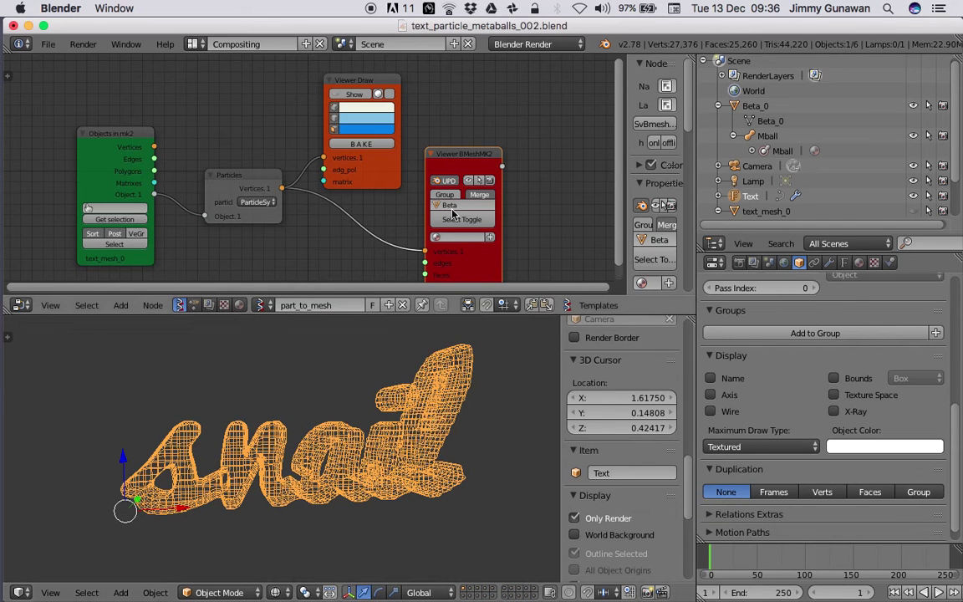
pyautogui.click(748, 125)
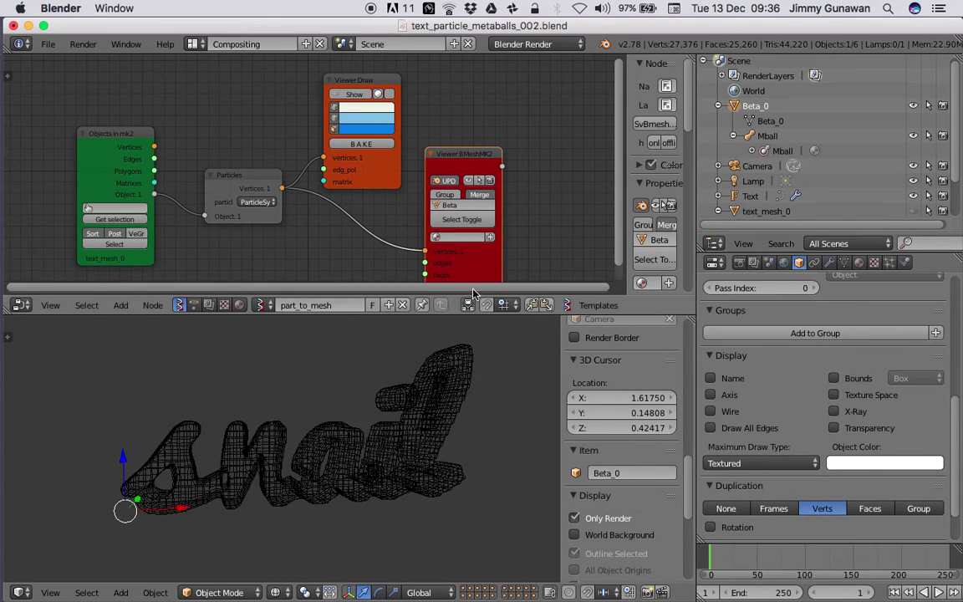
# Move the Viewer BMeshMK2 node slightly up and toggle its updating off and back on
pyautogui.moveTo(459, 162); pyautogui.dragTo(470, 144)
pyautogui.click(461, 168)
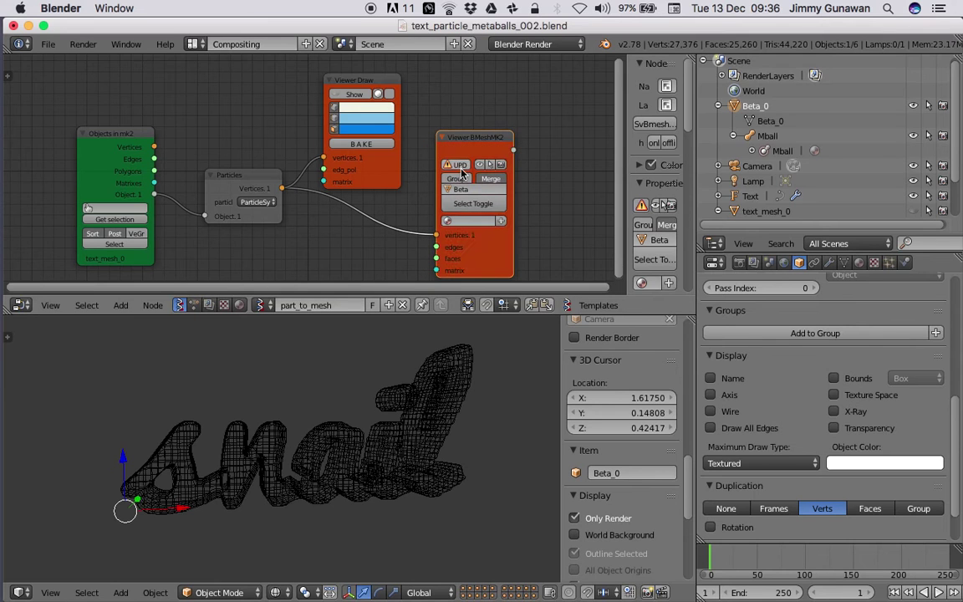
pyautogui.click(461, 165)
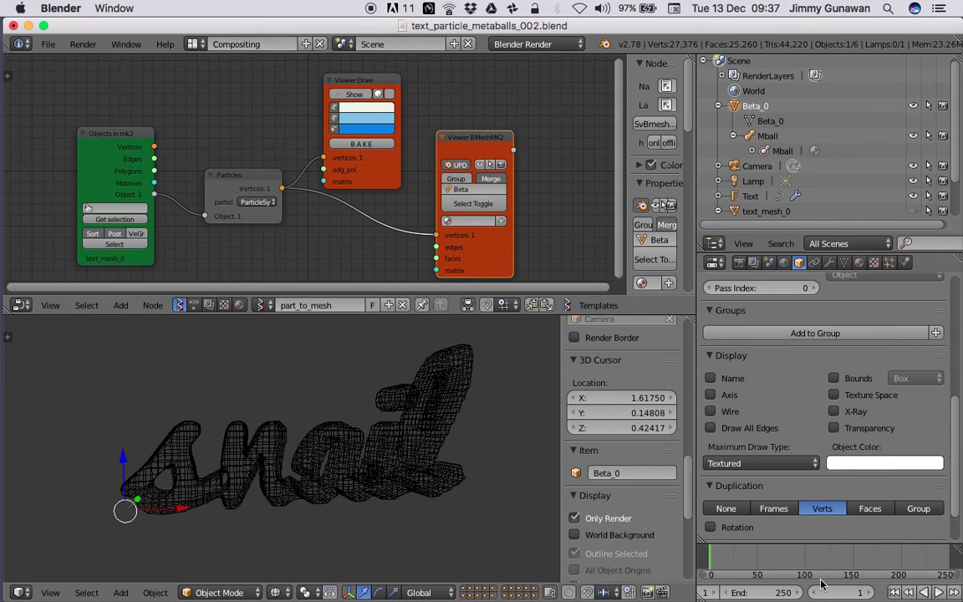
# Briefly play the animation with the Text wireframe displayed and stop it
pyautogui.hscroll(3, 464, 485)
pyautogui.hscroll(-1, 463, 485)
pyautogui.click(934, 590)
pyautogui.click(934, 592)
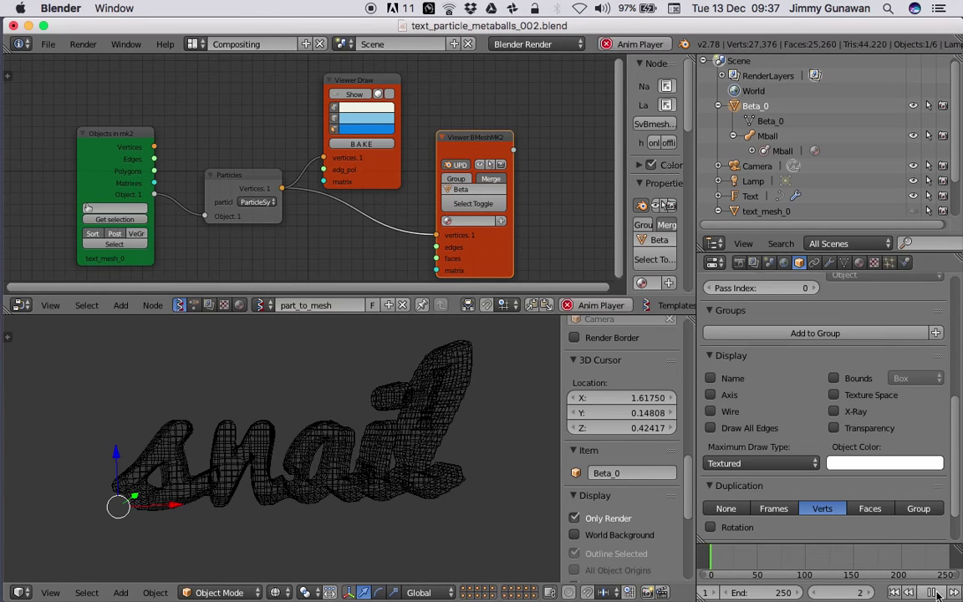
pyautogui.click(934, 592)
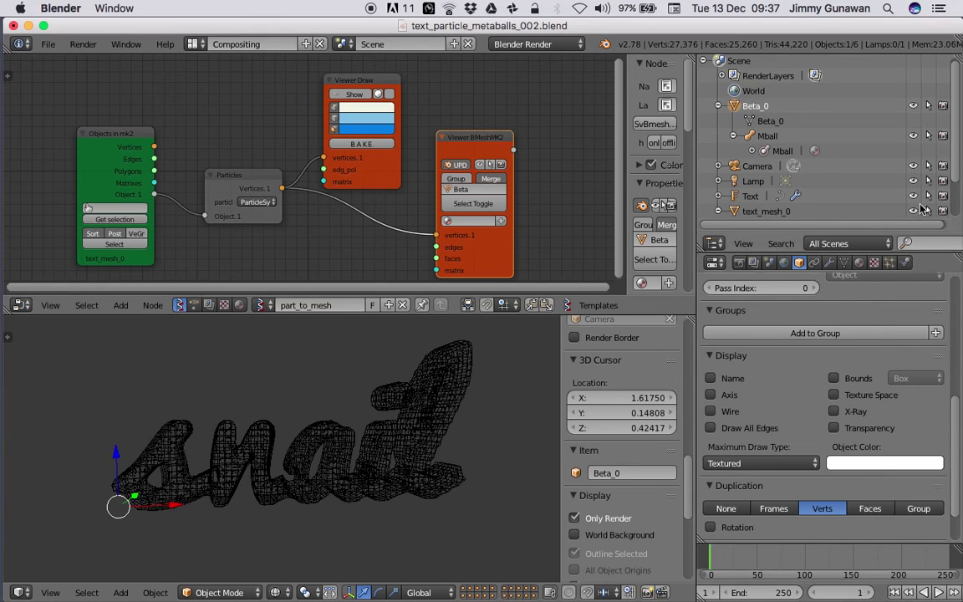
# Hide Text, unhide and select text_mesh_0, and briefly play the animation
pyautogui.click(914, 194)
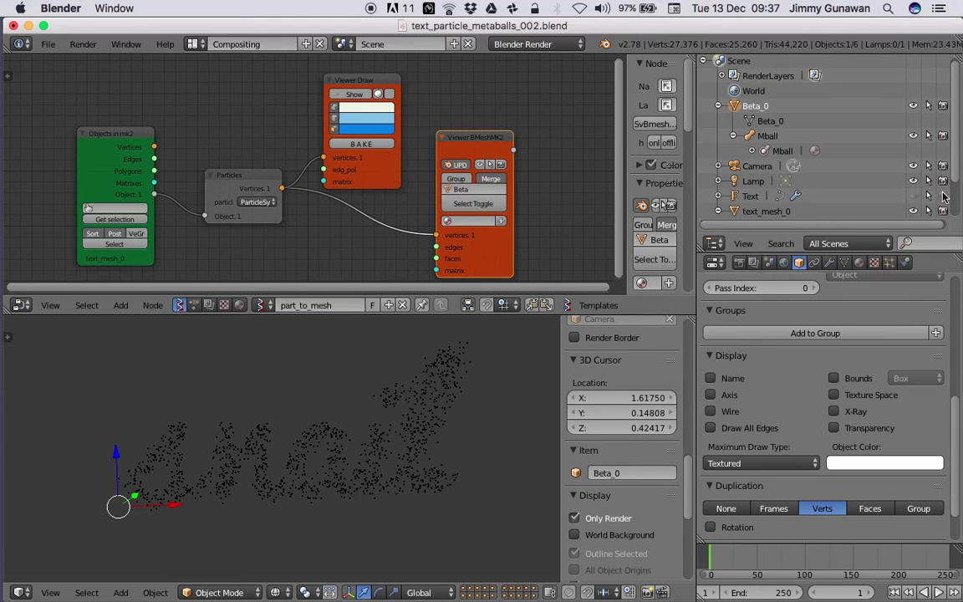
pyautogui.click(937, 592)
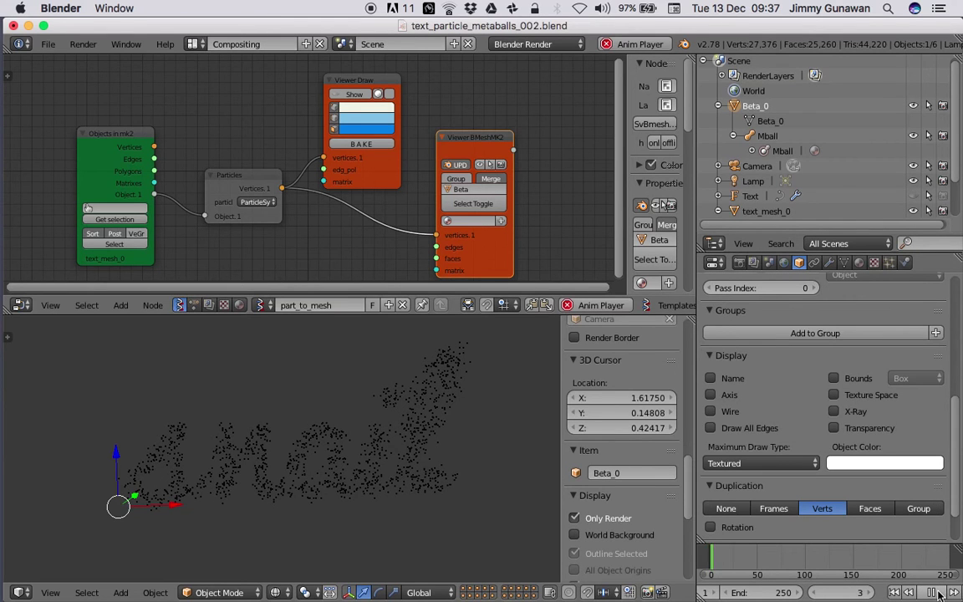
pyautogui.click(787, 213)
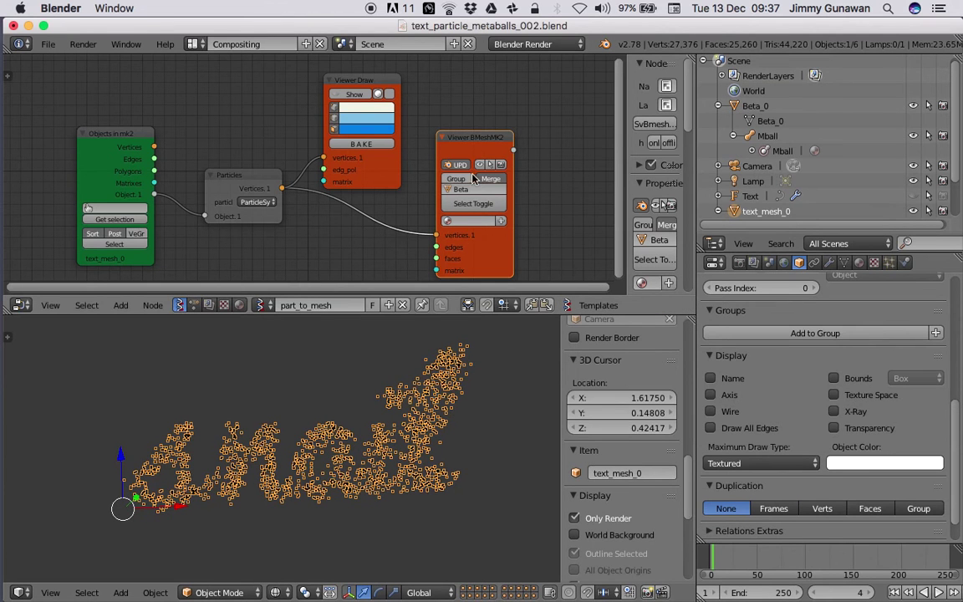
# Turn on the Viewer Draw display and shift the Particles and Objects in mk2 nodes away from the viewers
pyautogui.click(360, 97)
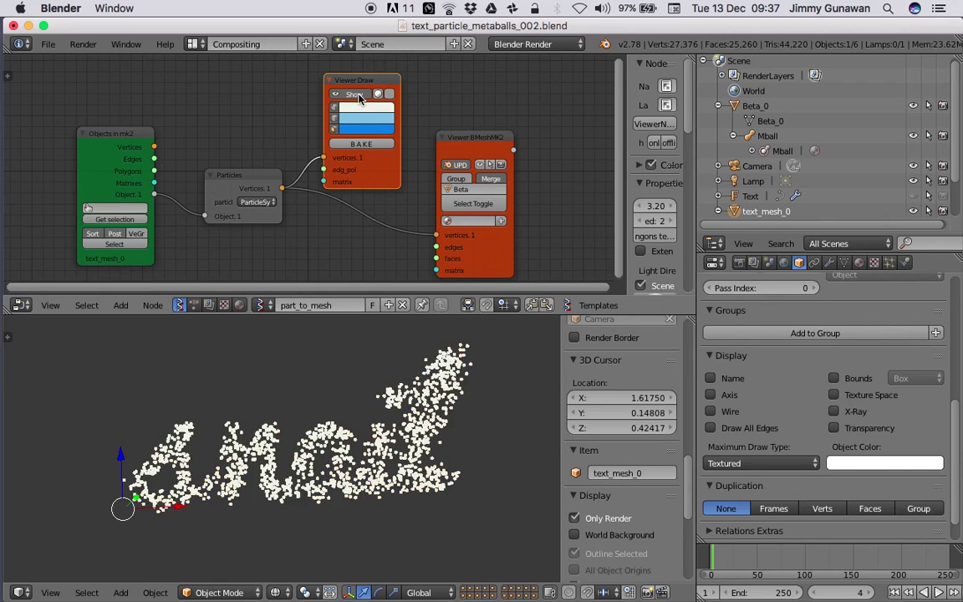
pyautogui.moveTo(254, 180); pyautogui.dragTo(212, 165)
pyautogui.moveTo(111, 140); pyautogui.dragTo(64, 135)
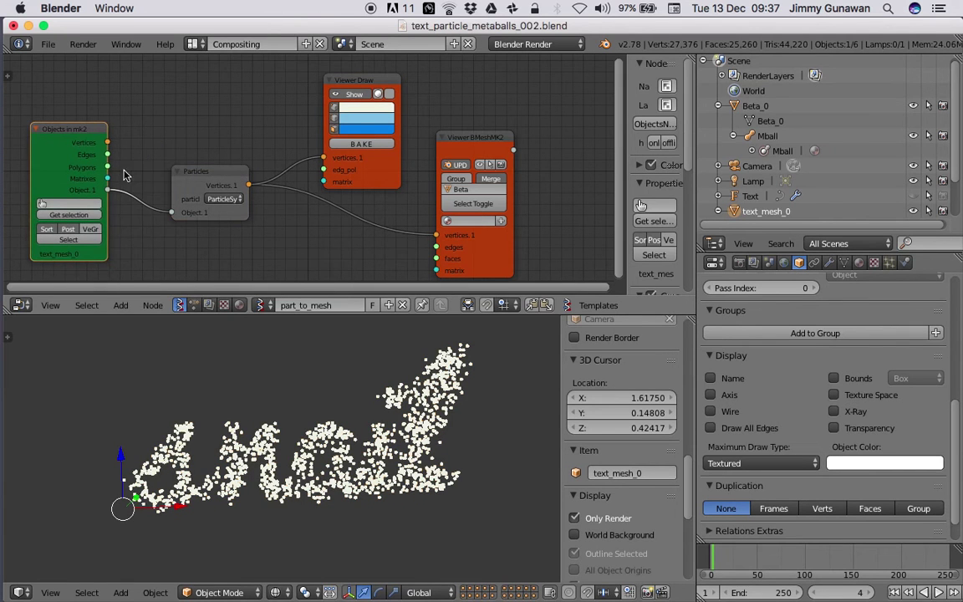
pyautogui.moveTo(134, 178); pyautogui.dragTo(168, 177, button='middle')
# Select the Mball metaball in the viewport and move it up above the particle text
pyautogui.moveTo(266, 465); pyautogui.dragTo(320, 452, button='middle')
pyautogui.rightClick(301, 372)
pyautogui.moveTo(301, 372); pyautogui.dragTo(269, 380, button='middle')
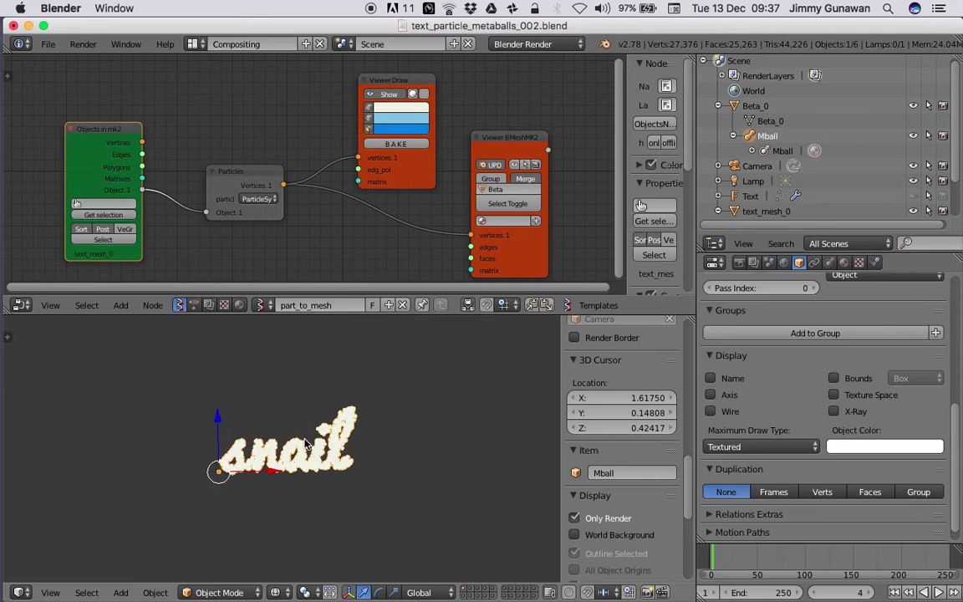
pyautogui.press('g')
pyautogui.click(306, 385)
# Switch the viewport to solid shading and save the file over the existing version
pyautogui.press('z')
pyautogui.scroll(4, 286, 418)
pyautogui.moveTo(284, 421); pyautogui.dragTo(334, 418, button='middle')
pyautogui.hotkey('ctrl', 's')
pyautogui.click(326, 417)
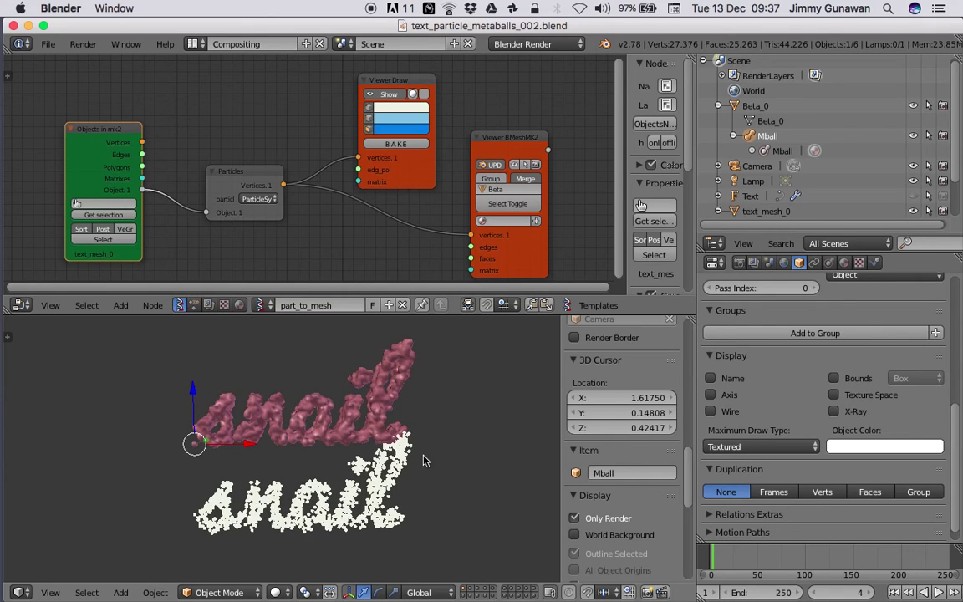
# Play the animation for a moment with the metaball text above the particles, and stop it
pyautogui.hotkey('shift', 'Left')
pyautogui.click(938, 592)
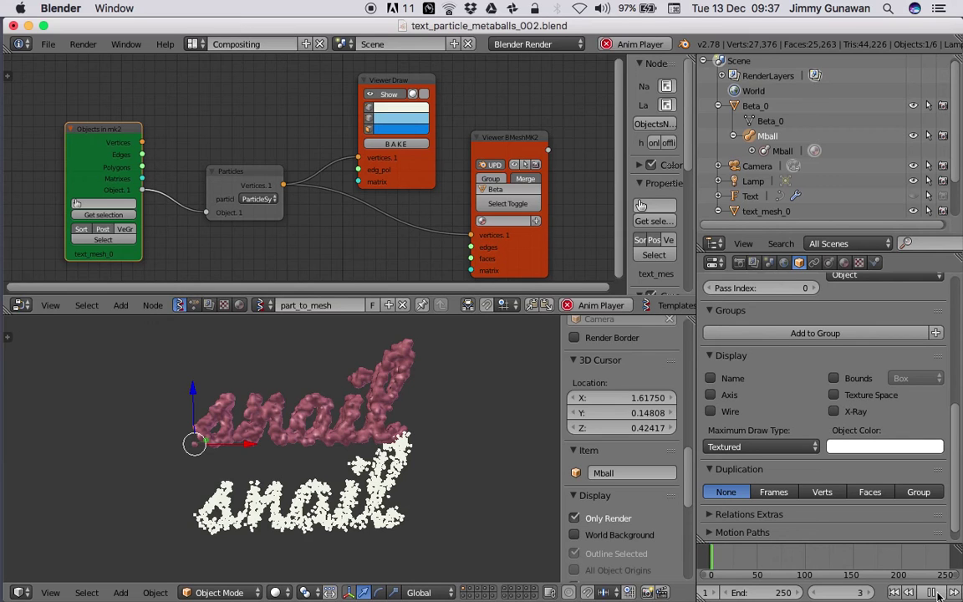
pyautogui.click(938, 592)
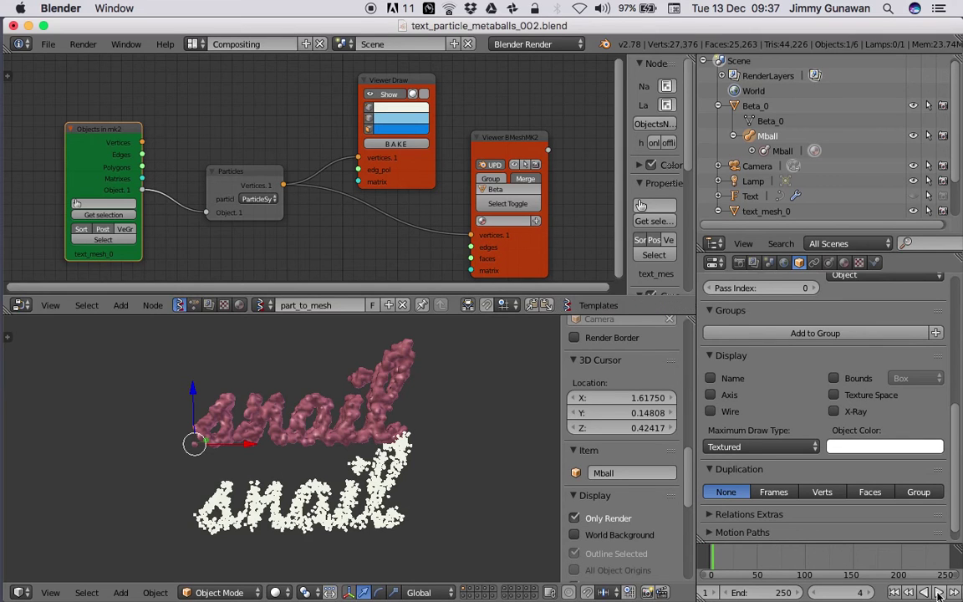
# Turn off the Viewer Draw display and spread the nodes apart to make room before Viewer BMeshMK2
pyautogui.click(377, 102)
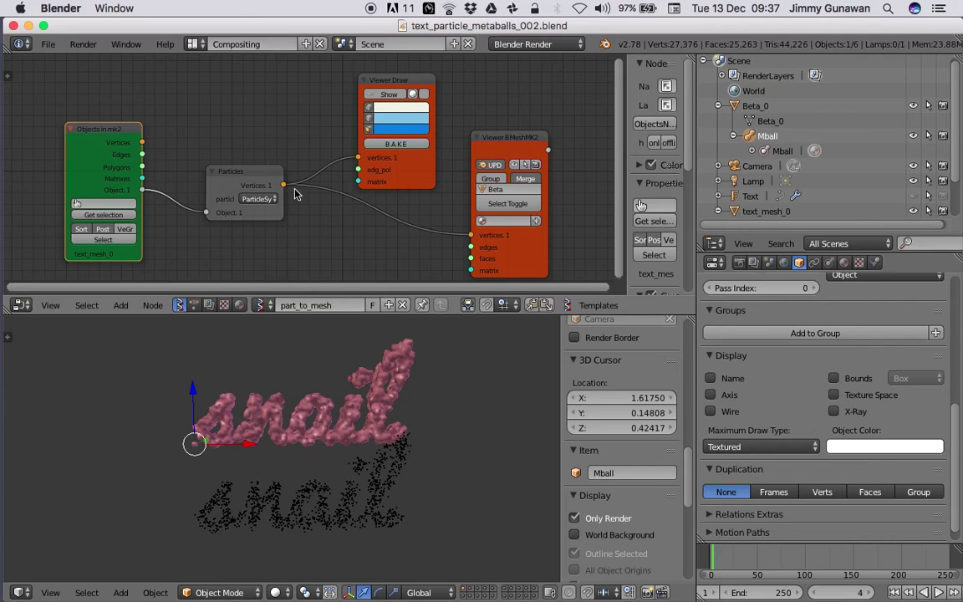
pyautogui.moveTo(220, 174); pyautogui.dragTo(194, 172)
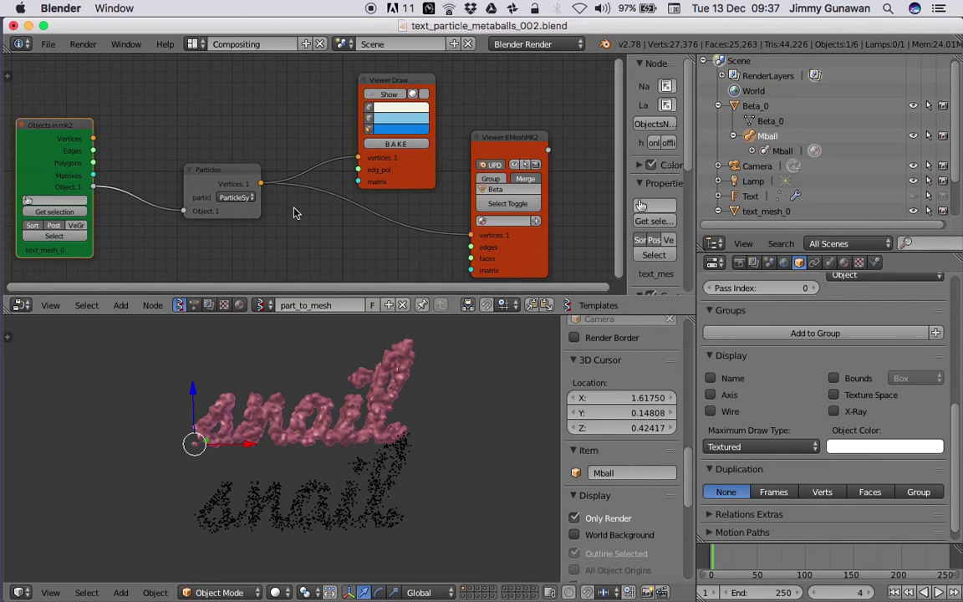
pyautogui.moveTo(398, 82); pyautogui.dragTo(381, 62)
pyautogui.moveTo(480, 150); pyautogui.dragTo(502, 169)
pyautogui.moveTo(421, 190); pyautogui.dragTo(409, 154, button='middle')
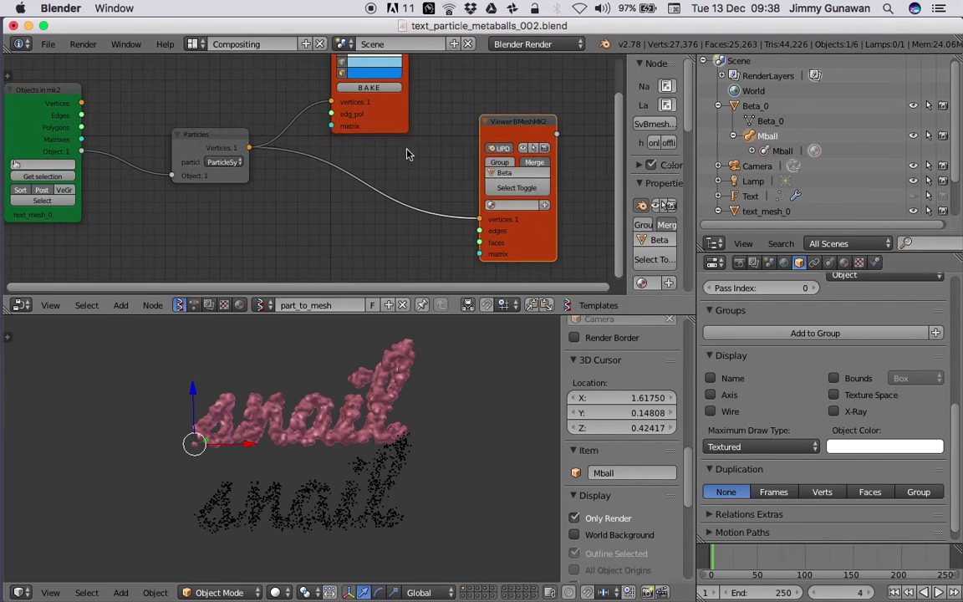
# Insert a Randomize input vertices node on the link between Particles and Viewer BMeshMK2
pyautogui.hotkey('shift', 'a')
pyautogui.click(385, 160)
pyautogui.write('random')
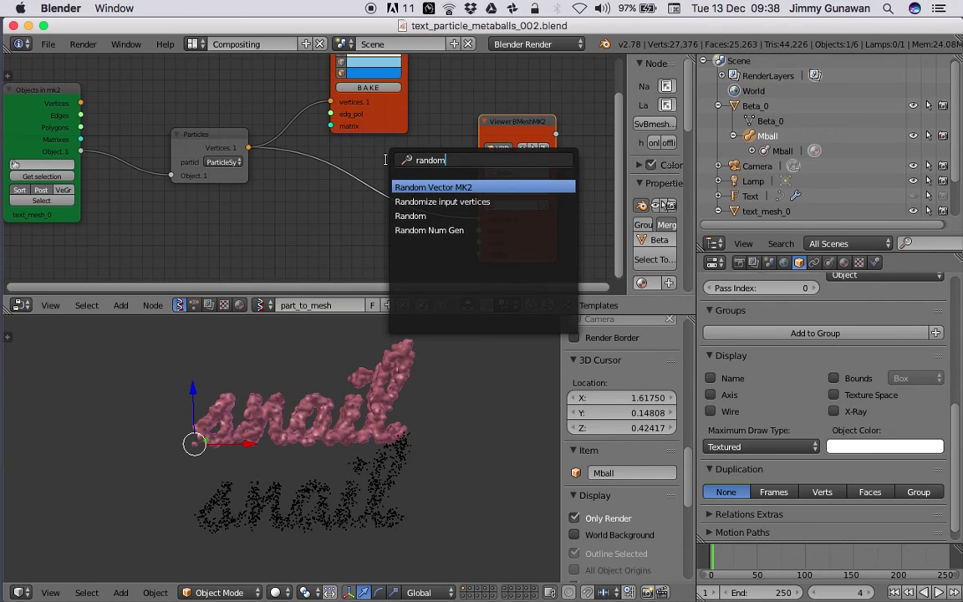
pyautogui.press('Down')
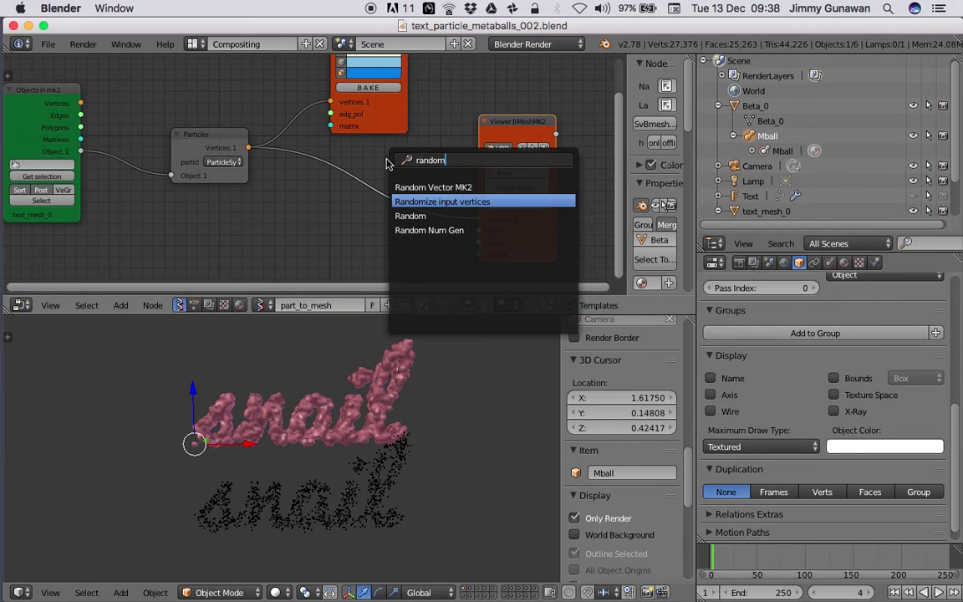
pyautogui.press('Return')
pyautogui.click(389, 200)
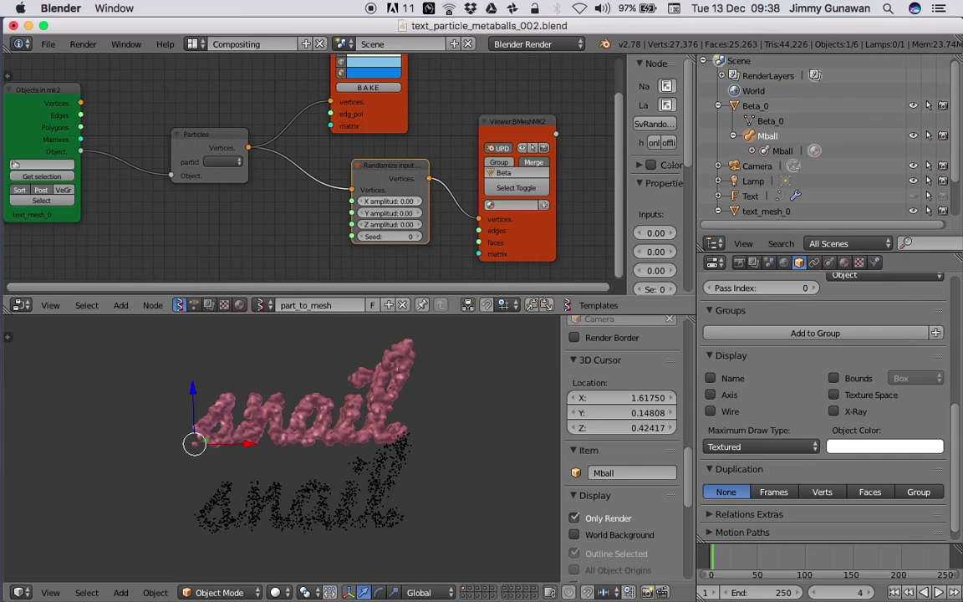
# Try the Randomize node's X, Y and Z amplitudes all at 0.2, and all at 0.5
pyautogui.click(394, 202)
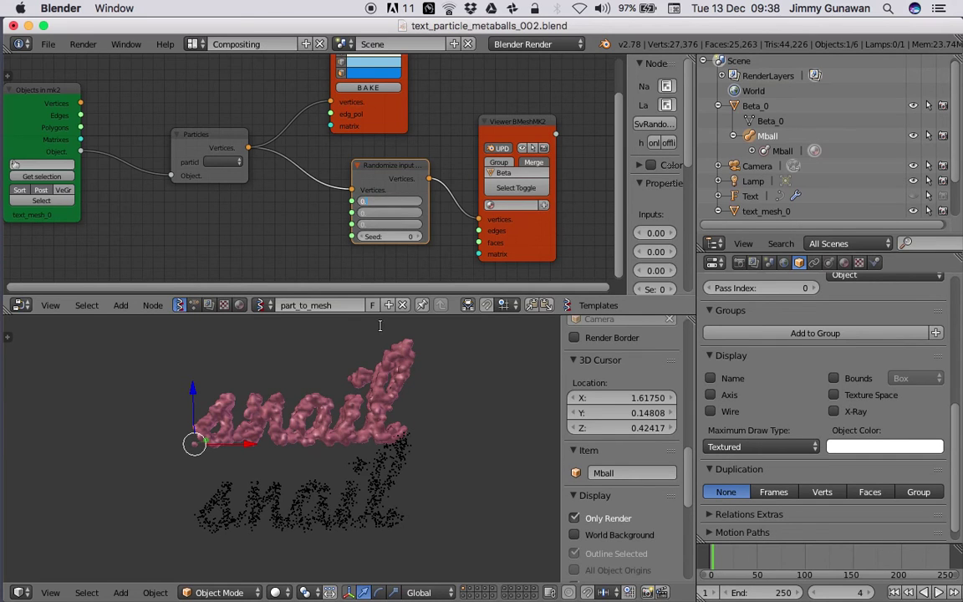
pyautogui.write('0.2')
pyautogui.press('Return')
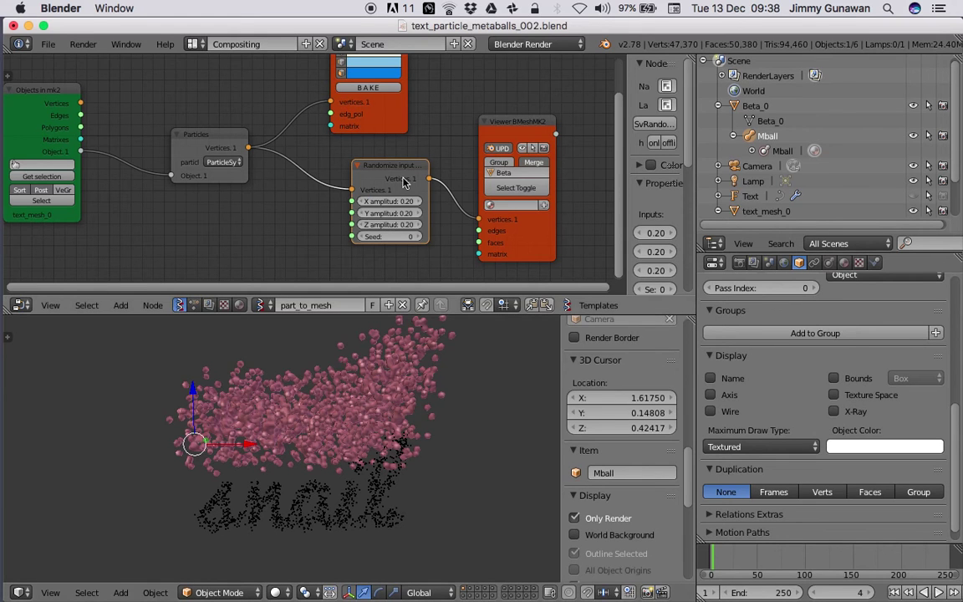
pyautogui.click(394, 201)
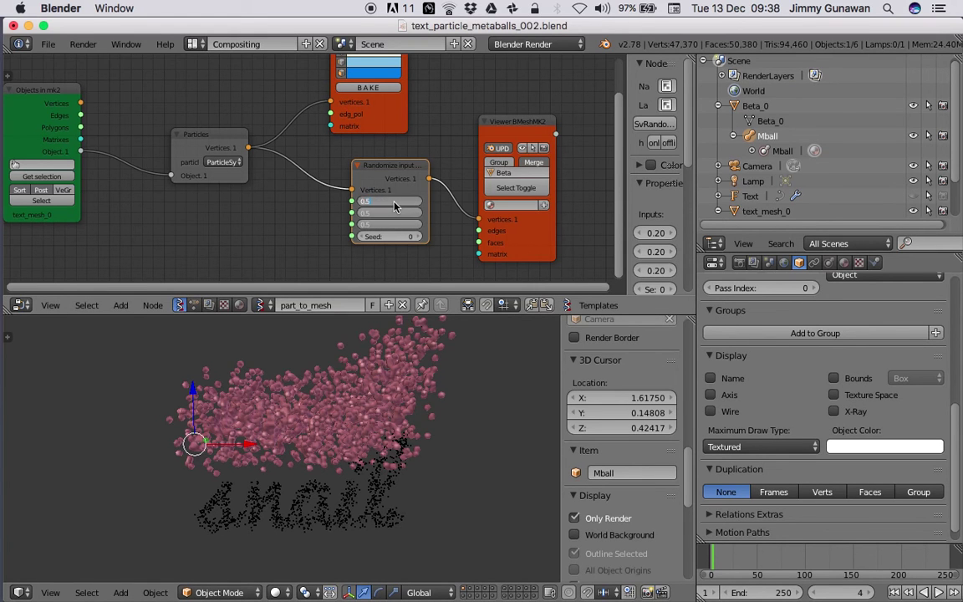
pyautogui.write('0.5')
pyautogui.press('Return')
# Examine the scattered metaballs from several angles and distances, and select text_mesh_0 in the viewport
pyautogui.moveTo(298, 345); pyautogui.dragTo(385, 477, button='middle')
pyautogui.scroll(3, 381, 481)
pyautogui.scroll(-3, 381, 481)
pyautogui.scroll(4, 299, 443)
pyautogui.scroll(-3, 322, 497)
pyautogui.scroll(2, 319, 487)
pyautogui.rightClick(319, 487)
pyautogui.moveTo(319, 487); pyautogui.dragTo(372, 453, button='middle')
pyautogui.scroll(-3, 335, 495)
pyautogui.moveTo(368, 415)
pyautogui.mouseDown(button='middle')
pyautogui.moveTo(376, 493)
pyautogui.moveTo(388, 417)
pyautogui.moveTo(369, 413)
pyautogui.moveTo(365, 425)
pyautogui.mouseUp(button='middle')
# Set the Randomize node's X, Y and Z amplitudes to 0.02 and its seed to 165
pyautogui.moveTo(386, 201); pyautogui.dragTo(375, 225)
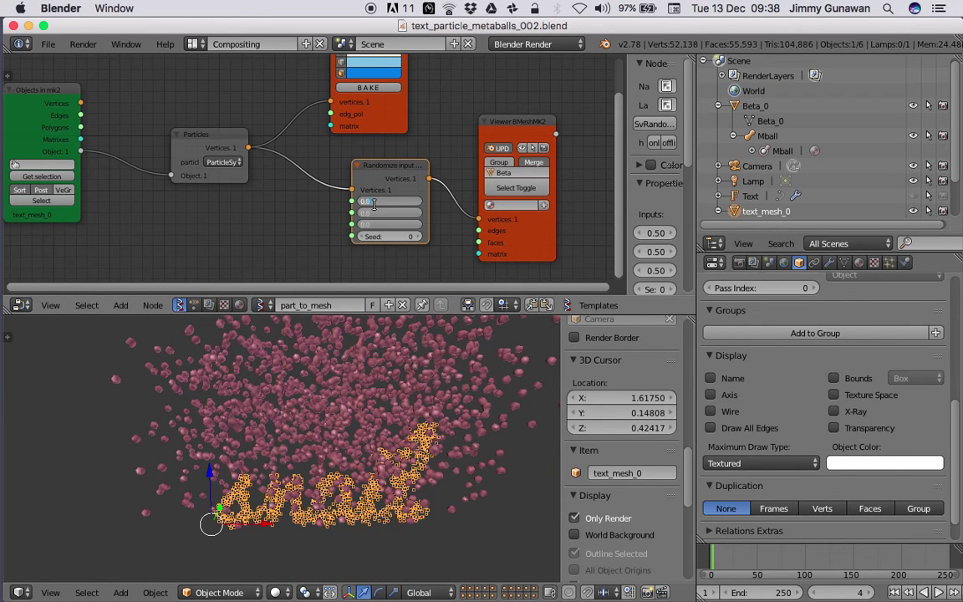
pyautogui.write('0.02')
pyautogui.press('Return')
pyautogui.click(418, 237)
pyautogui.click(419, 238)
pyautogui.click(420, 237)
pyautogui.click(420, 238)
pyautogui.moveTo(397, 236); pyautogui.dragTo(590, 240)
# Save text_particle_metaballs_002.blend, overwriting the existing file
pyautogui.moveTo(360, 401); pyautogui.dragTo(336, 432, button='middle')
pyautogui.scroll(-1, 375, 426)
pyautogui.hotkey('ctrl', 's')
pyautogui.click(338, 433)
# Tidy the positions of the Randomize, Viewer BMeshMK2, Particles and Objects in mk2 nodes, and save the file
pyautogui.moveTo(414, 162); pyautogui.dragTo(397, 158)
pyautogui.click(506, 125)
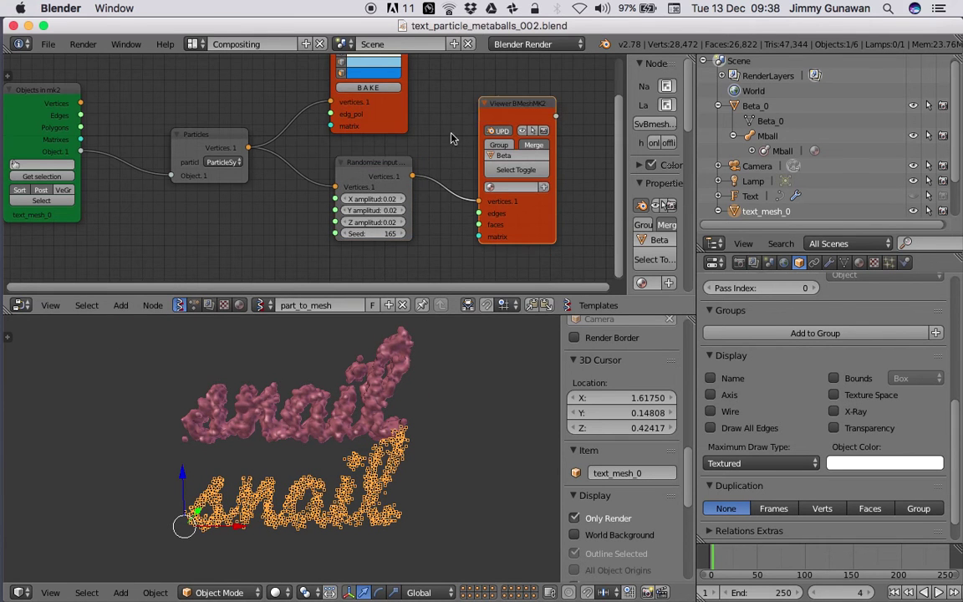
pyautogui.scroll(-2, 451, 135)
pyautogui.moveTo(379, 136); pyautogui.dragTo(381, 124)
pyautogui.moveTo(244, 145); pyautogui.dragTo(251, 138)
pyautogui.moveTo(103, 110); pyautogui.dragTo(130, 117)
pyautogui.click(130, 121)
pyautogui.hotkey('ctrl', 's')
pyautogui.click(293, 194)
# Rewind the animation to frame 1 and check the metaball text in the viewport
pyautogui.scroll(3, 357, 412)
pyautogui.scroll(-5, 357, 412)
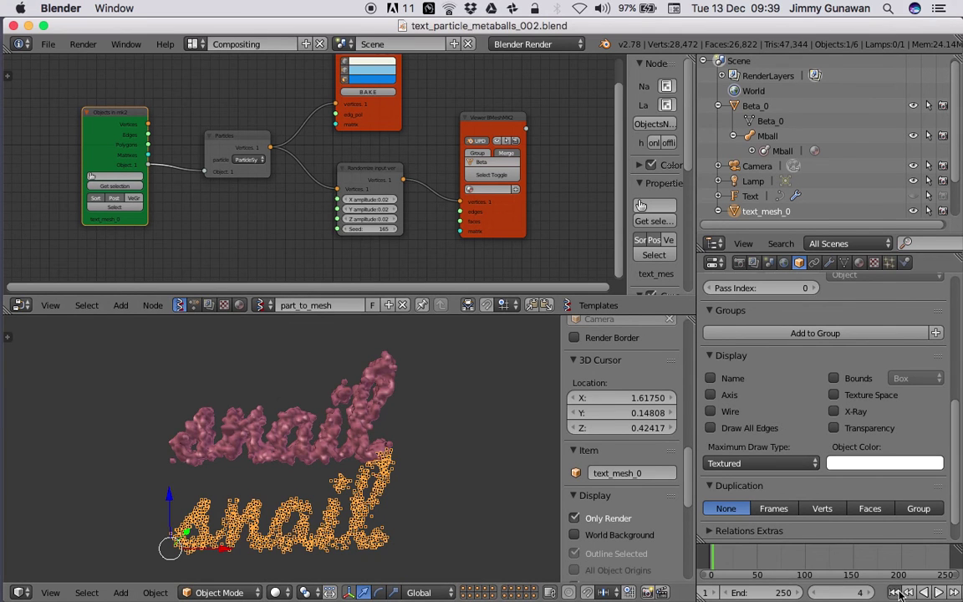
pyautogui.click(939, 592)
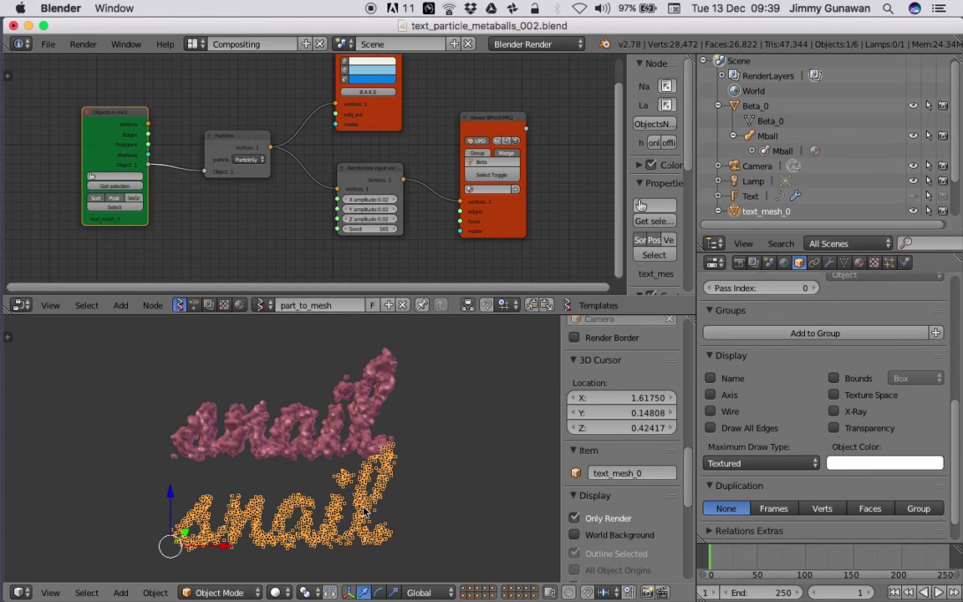
pyautogui.keyDown('shift'); pyautogui.moveTo(436, 441); pyautogui.dragTo(424, 400, button='middle'); pyautogui.keyUp('shift')
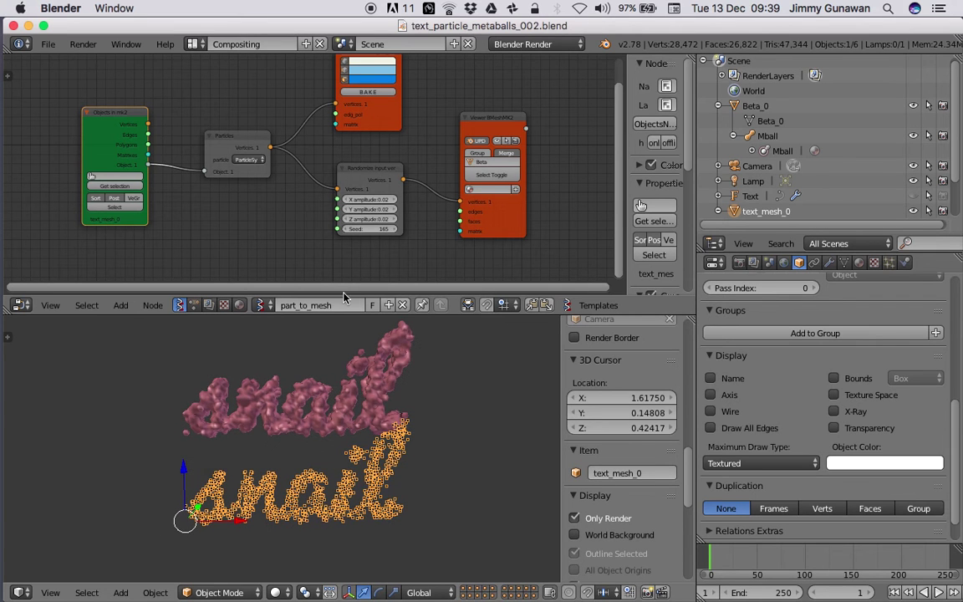
# Widen the node layout by moving Viewer BMeshMK2 outward and Particles and Objects in mk2 the opposite way, and save
pyautogui.moveTo(496, 117); pyautogui.dragTo(548, 120)
pyautogui.moveTo(426, 138); pyautogui.dragTo(409, 136, button='middle')
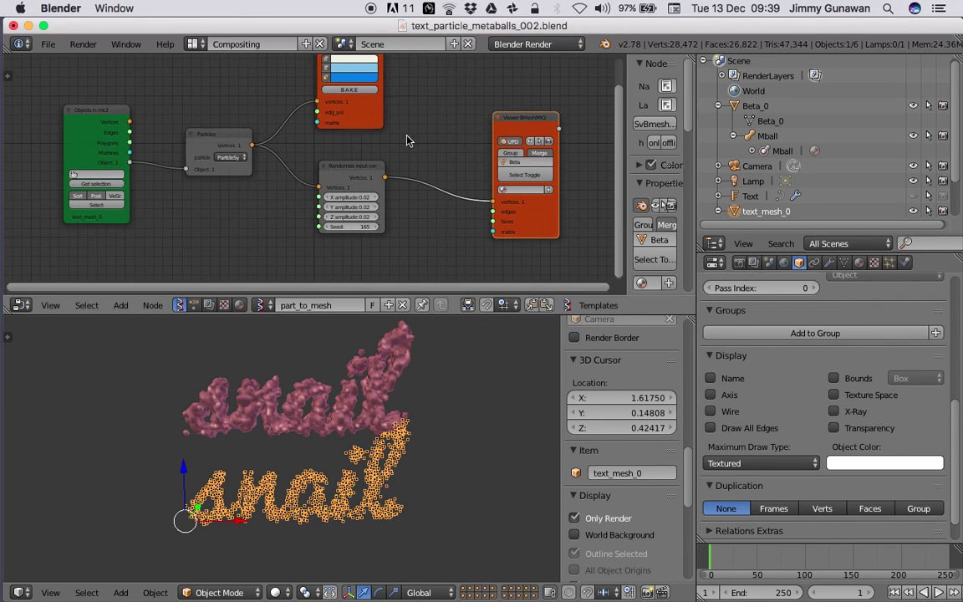
pyautogui.moveTo(352, 170)
pyautogui.mouseDown()
pyautogui.moveTo(340, 169)
pyautogui.moveTo(353, 170)
pyautogui.mouseUp()
pyautogui.moveTo(216, 133); pyautogui.dragTo(175, 129)
pyautogui.moveTo(110, 109); pyautogui.dragTo(62, 111)
pyautogui.hotkey('ctrl', 's')
pyautogui.click(61, 111)
# Add a List Slice node on the link between the Particles and Randomize input vertices nodes
pyautogui.moveTo(214, 193); pyautogui.dragTo(233, 193, button='middle')
pyautogui.hotkey('shift', 'a')
pyautogui.click(226, 191)
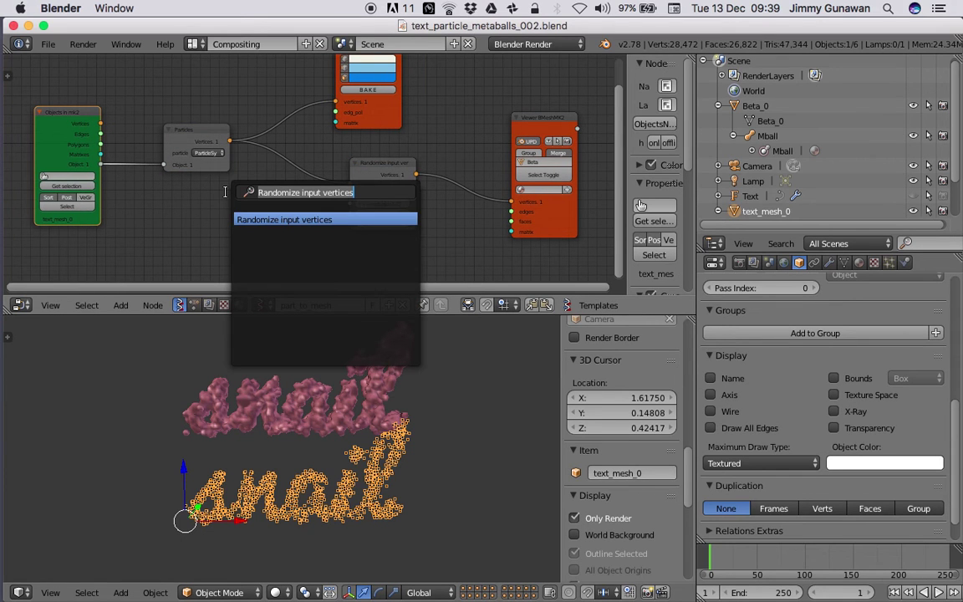
pyautogui.write('sl')
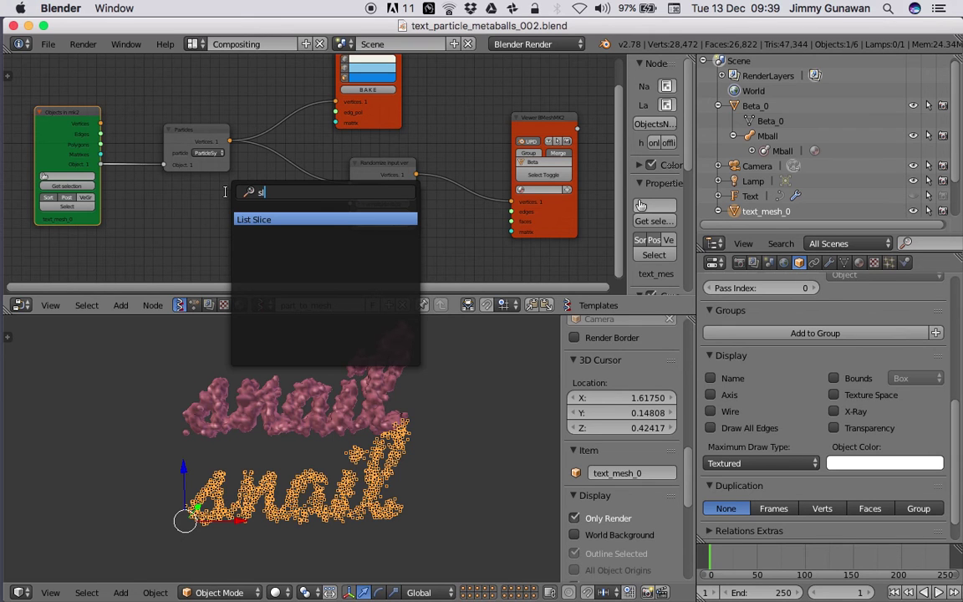
pyautogui.press('Return')
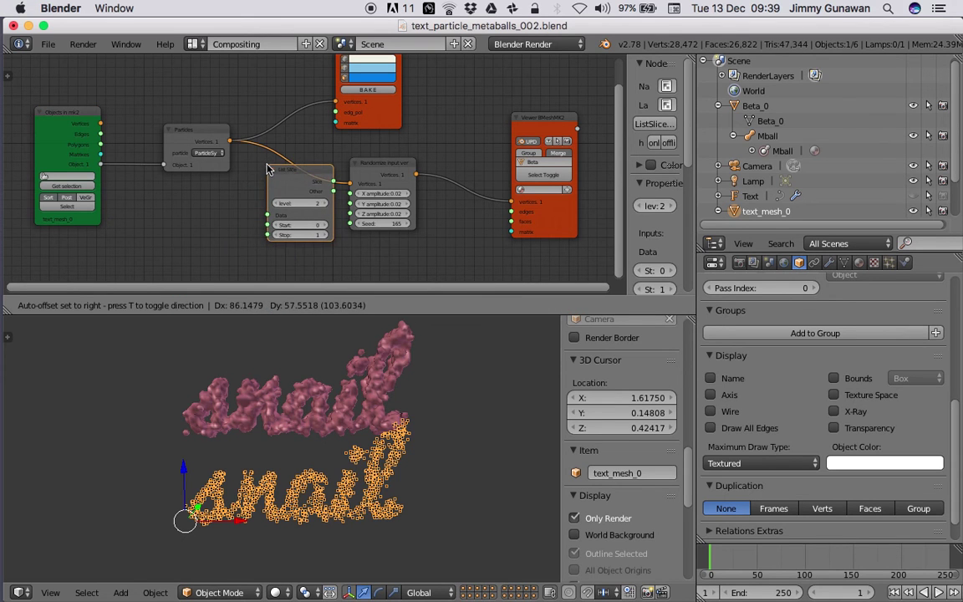
pyautogui.click(269, 170)
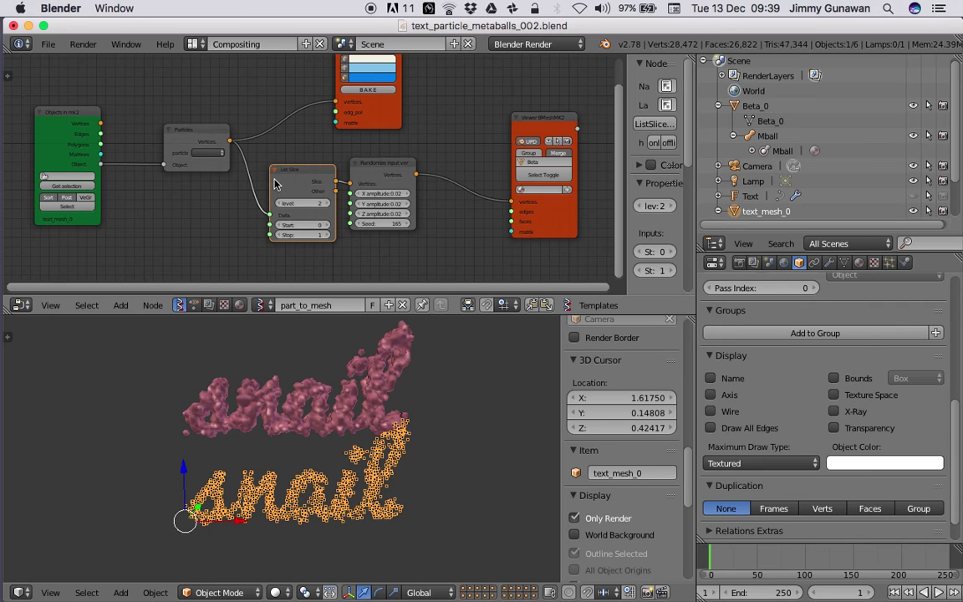
# Set the List Slice node's level to 1 and its Stop value to 294
pyautogui.scroll(1, 291, 159)
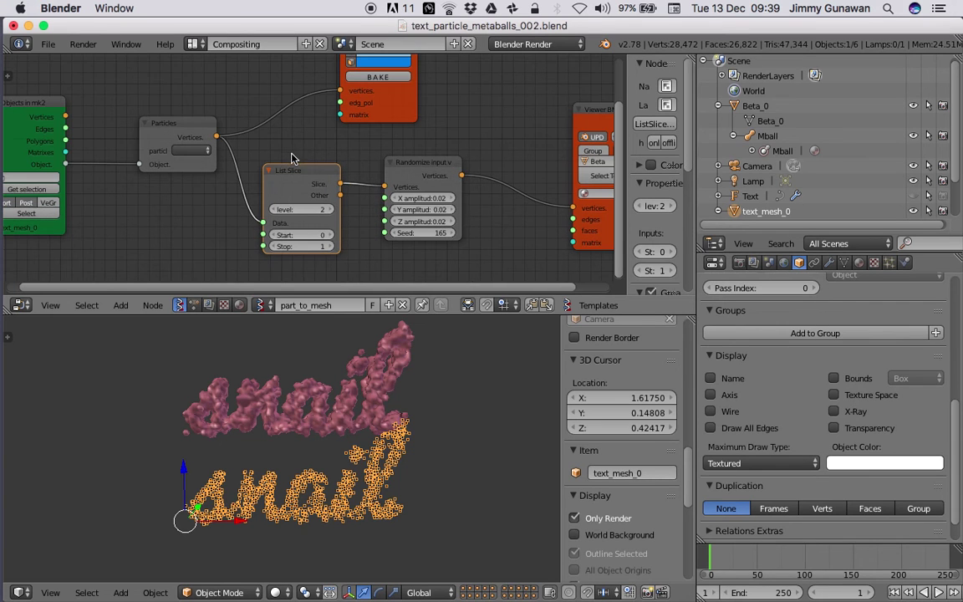
pyautogui.click(276, 210)
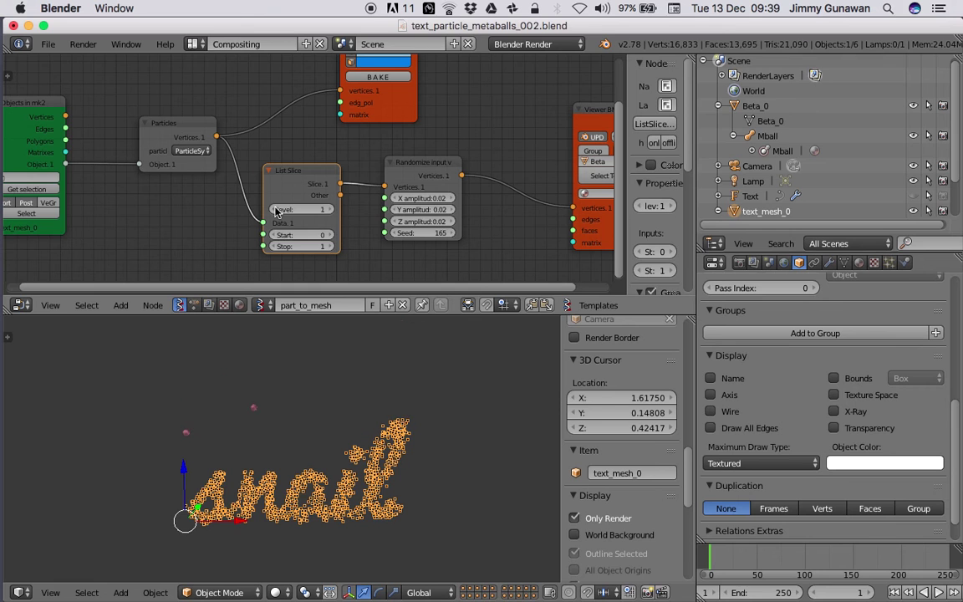
pyautogui.moveTo(259, 255); pyautogui.dragTo(262, 239, button='middle')
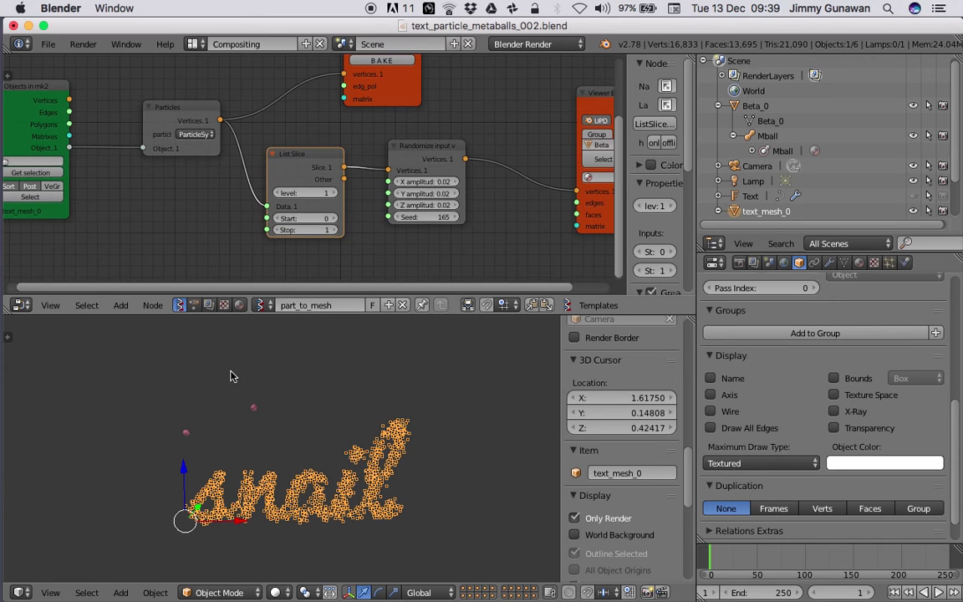
pyautogui.click(314, 229)
pyautogui.write('100')
pyautogui.press('Return')
pyautogui.moveTo(317, 231); pyautogui.dragTo(493, 231)
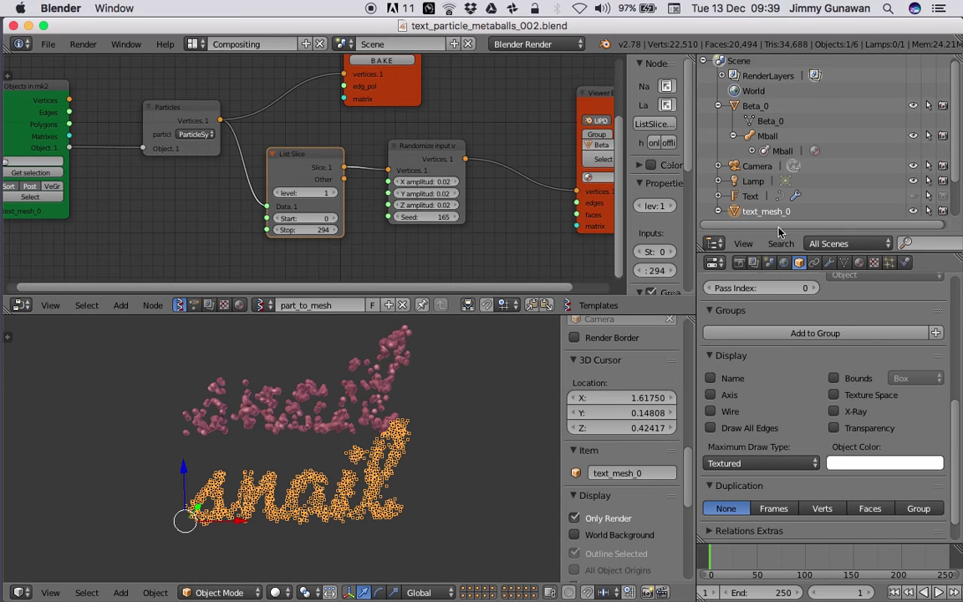
# Set the emission number of text_mesh_0's particle system to 5000
pyautogui.click(719, 211)
pyautogui.scroll(-2, 764, 209)
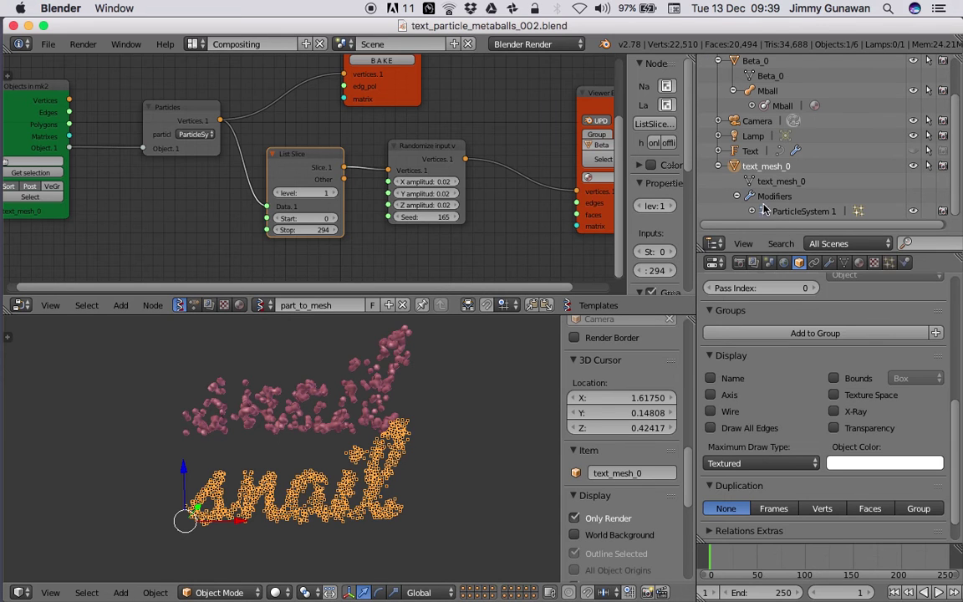
pyautogui.click(890, 263)
pyautogui.click(847, 428)
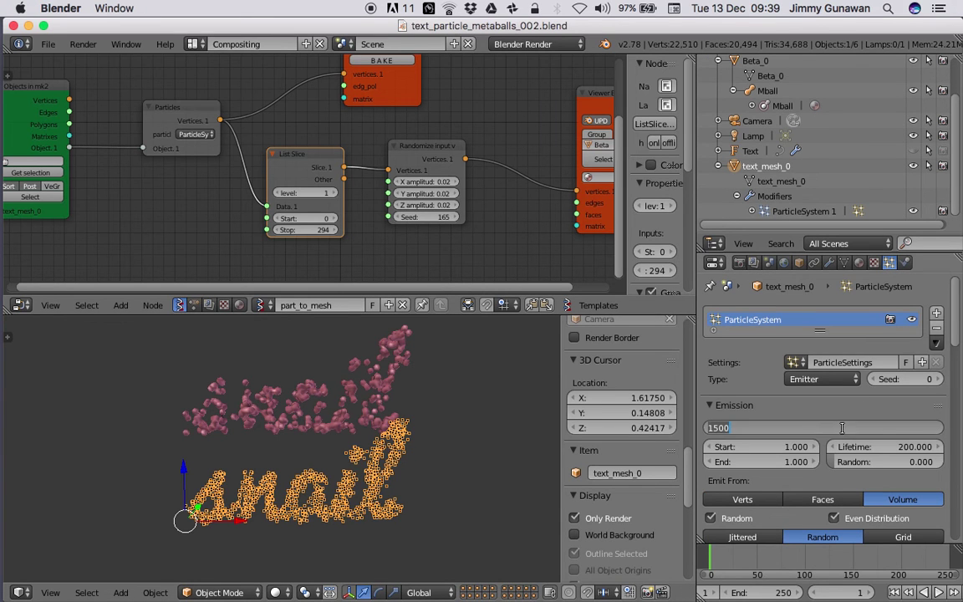
pyautogui.write('500')
pyautogui.press('Return')
pyautogui.moveTo(468, 443); pyautogui.dragTo(464, 430, button='middle')
pyautogui.moveTo(368, 443)
pyautogui.mouseDown(button='middle')
pyautogui.moveTo(407, 458)
pyautogui.moveTo(531, 460)
pyautogui.moveTo(373, 464)
pyautogui.mouseUp(button='middle')
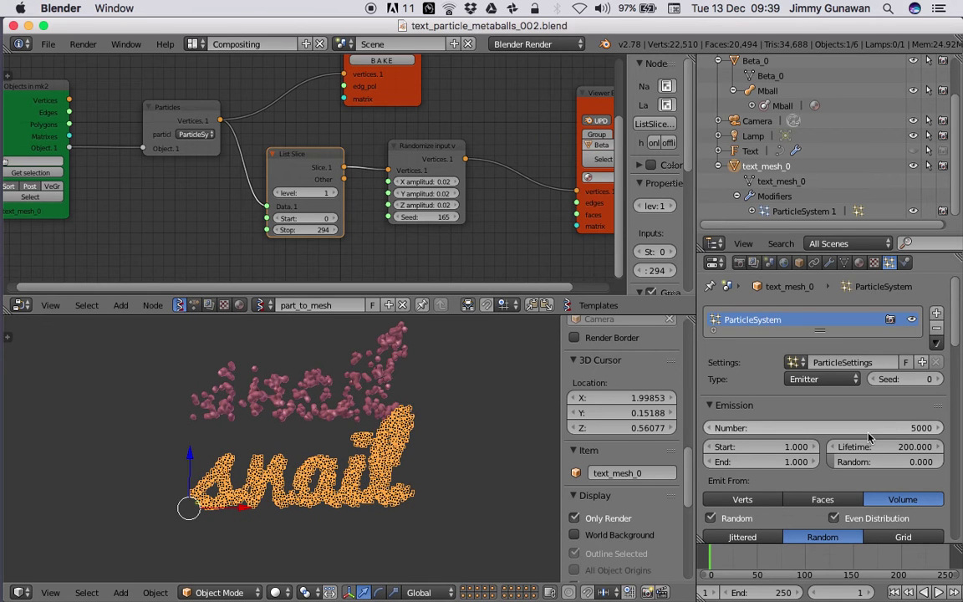
pyautogui.moveTo(467, 372); pyautogui.dragTo(452, 373, button='middle')
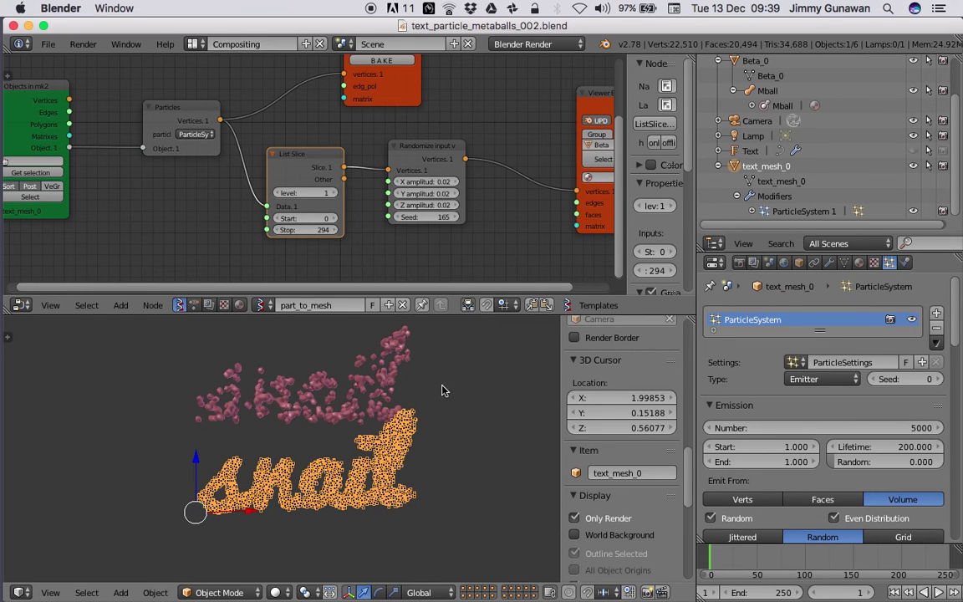
# Try higher Stop values on the List Slice node, ending at 500
pyautogui.moveTo(282, 212); pyautogui.dragTo(278, 208, button='middle')
pyautogui.click(333, 230)
pyautogui.click(329, 225)
pyautogui.click(329, 225)
pyautogui.click(329, 225)
pyautogui.scroll(1, 304, 233)
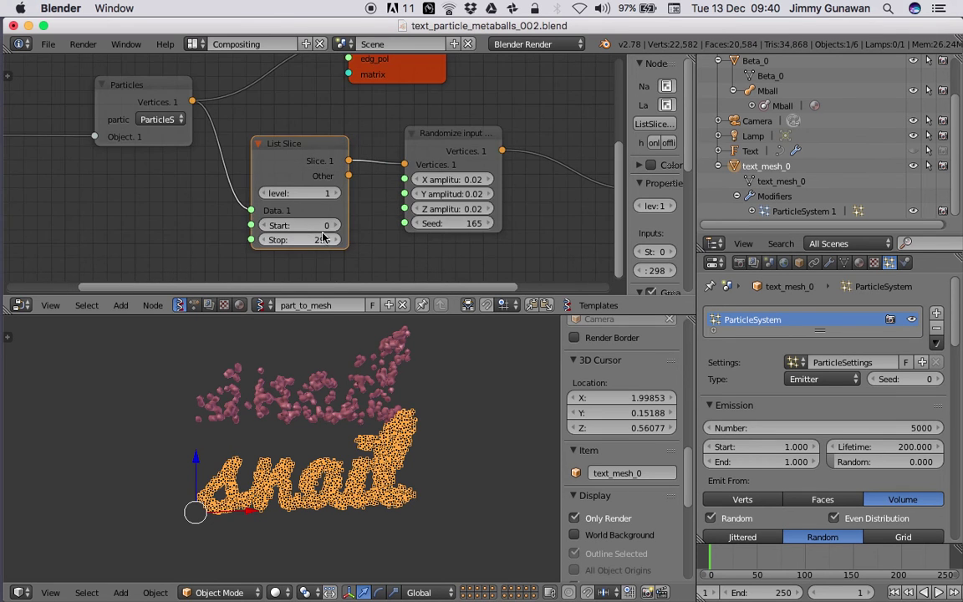
pyautogui.moveTo(309, 243); pyautogui.dragTo(323, 215, button='middle')
pyautogui.scroll(3, 322, 216)
pyautogui.click(323, 218)
pyautogui.write('500')
pyautogui.press('Return')
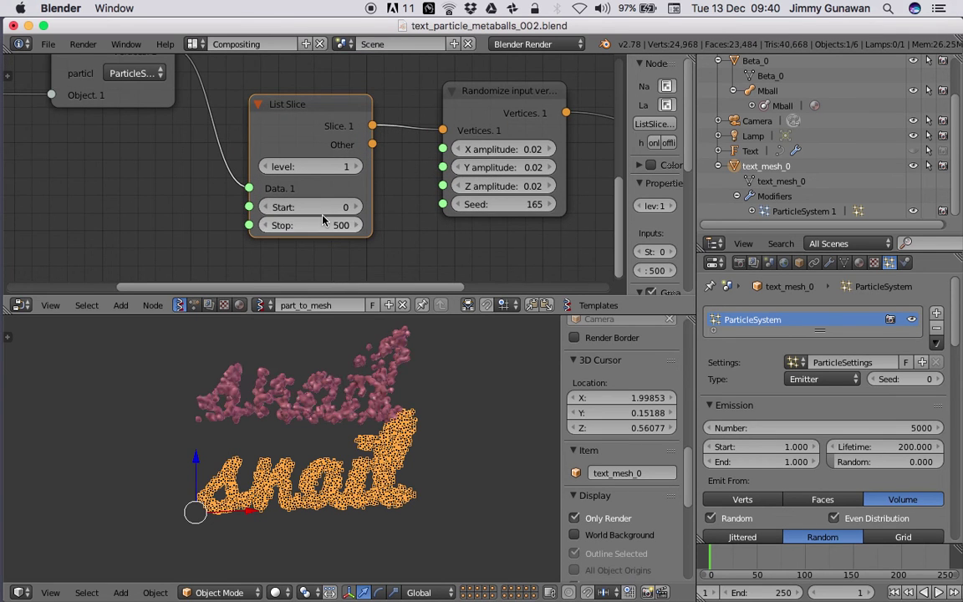
# Test the List Slice node with Stop values of 1500 and 200
pyautogui.click(323, 224)
pyautogui.write('150')
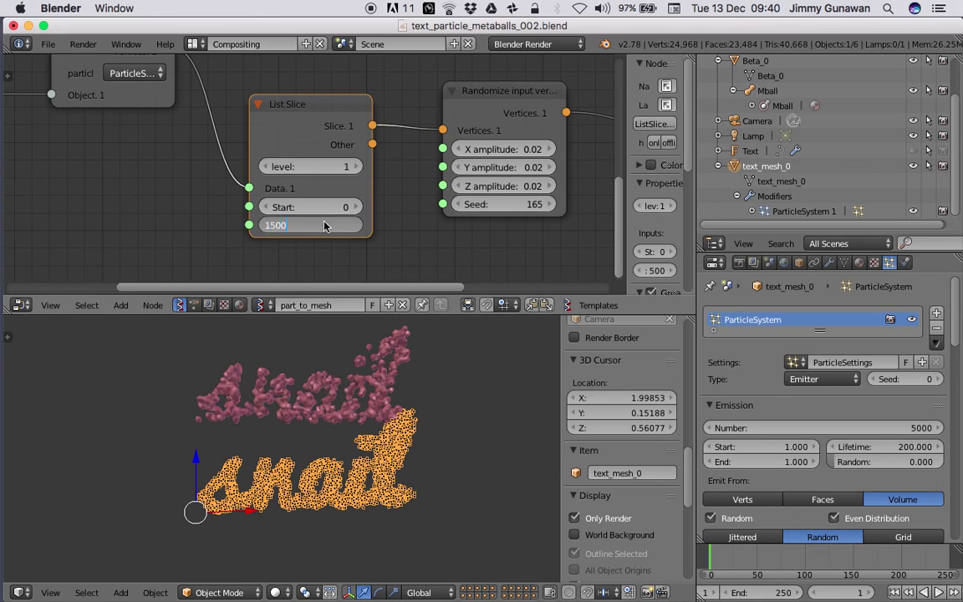
pyautogui.write('0')
pyautogui.press('Return')
pyautogui.click(323, 224)
pyautogui.write('2')
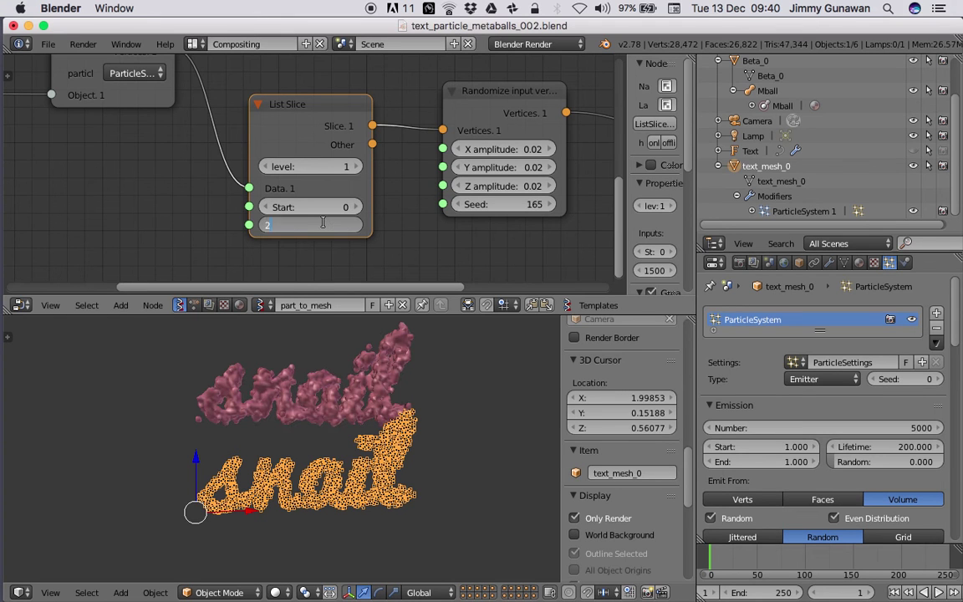
pyautogui.write('00')
pyautogui.press('Return')
# Set the List Slice node's Stop value to 2500 and save over the existing file
pyautogui.click(323, 224)
pyautogui.write('25')
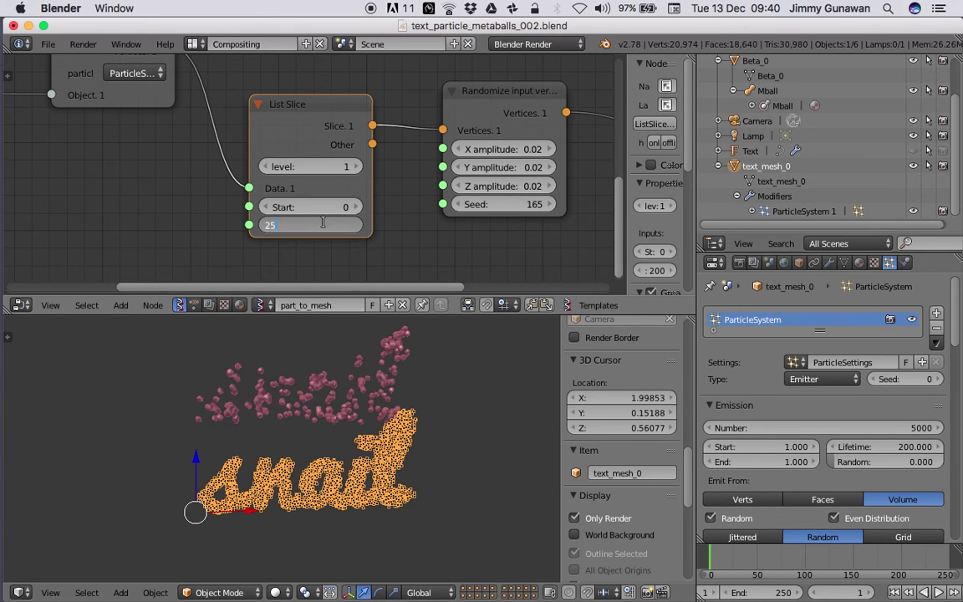
pyautogui.write('00')
pyautogui.press('Return')
pyautogui.moveTo(276, 351); pyautogui.dragTo(251, 404, button='middle')
pyautogui.hotkey('ctrl', 's')
pyautogui.click(362, 396)
# Save the file again and move the Viewer BMeshMK2 node closer to the Randomize input vertices node
pyautogui.moveTo(471, 182); pyautogui.dragTo(300, 201, button='middle')
pyautogui.scroll(-5, 301, 202)
pyautogui.hotkey('ctrl', 's')
pyautogui.click(344, 207)
pyautogui.moveTo(548, 213); pyautogui.dragTo(508, 183)
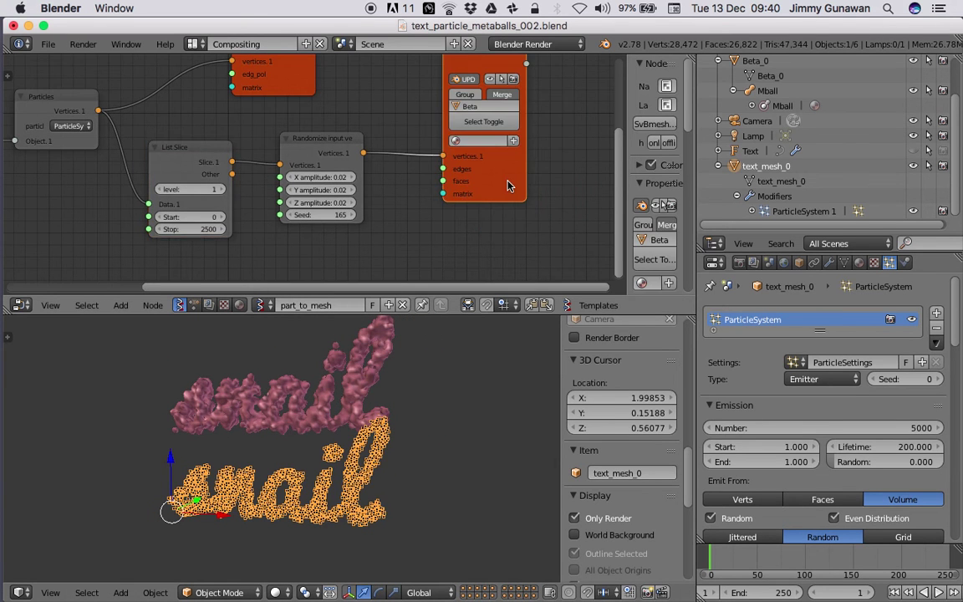
pyautogui.moveTo(402, 351); pyautogui.dragTo(358, 407, button='middle')
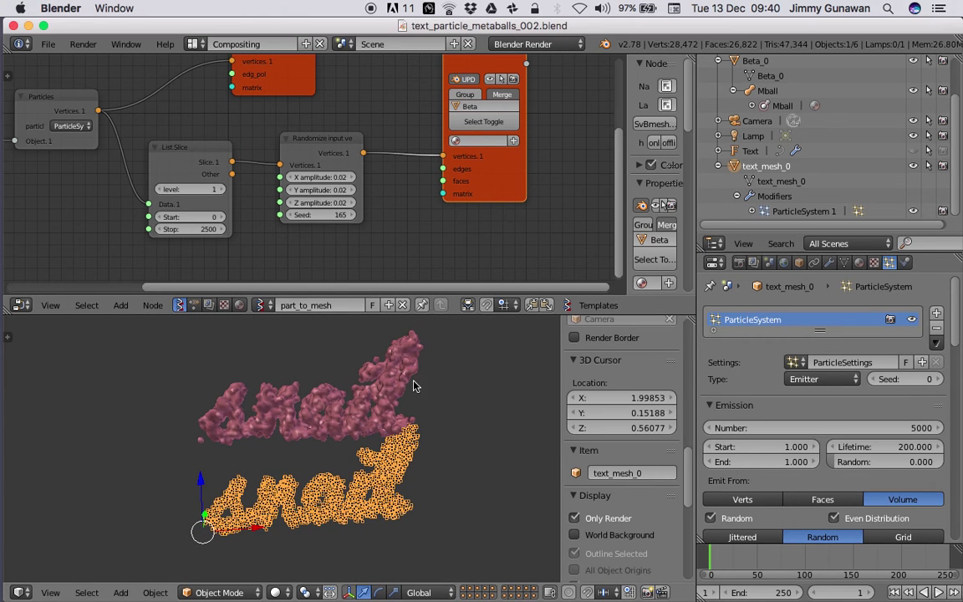
pyautogui.scroll(1, 784, 151)
# Enter Edit Mode on the Mball metaball and play the animation briefly
pyautogui.click(783, 126)
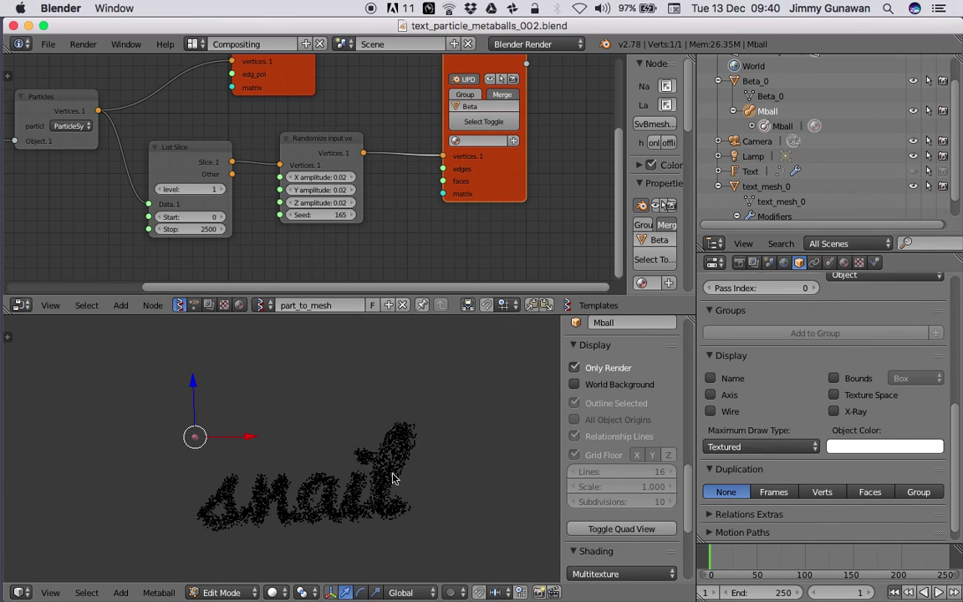
pyautogui.moveTo(425, 473); pyautogui.dragTo(420, 474, button='middle')
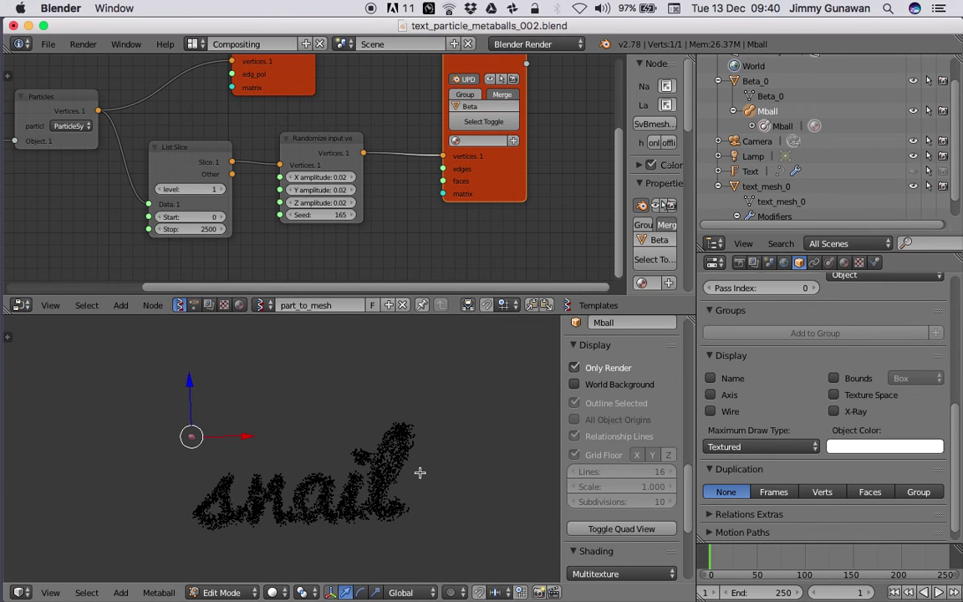
pyautogui.click(939, 593)
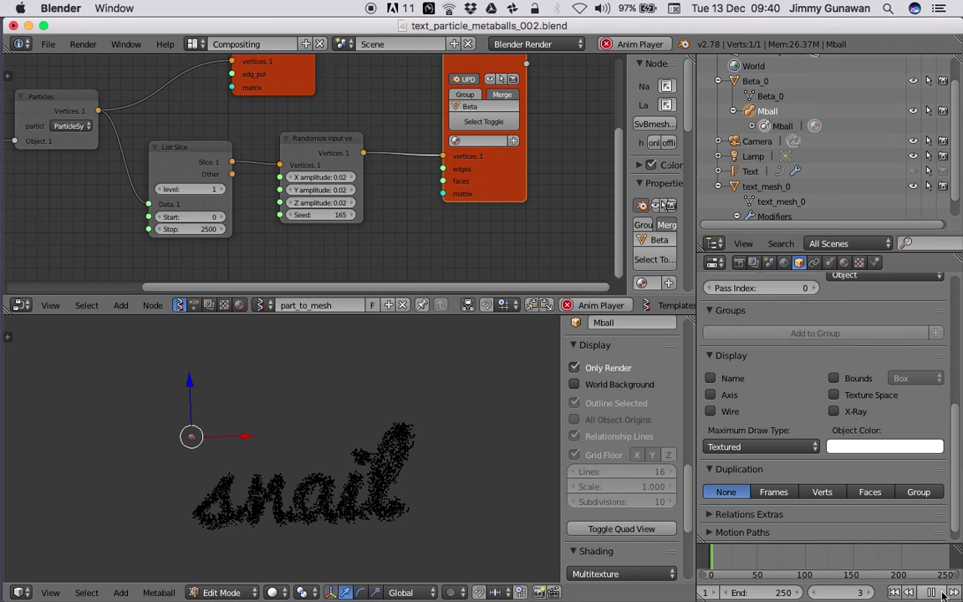
pyautogui.hotkey('alt', 'a')
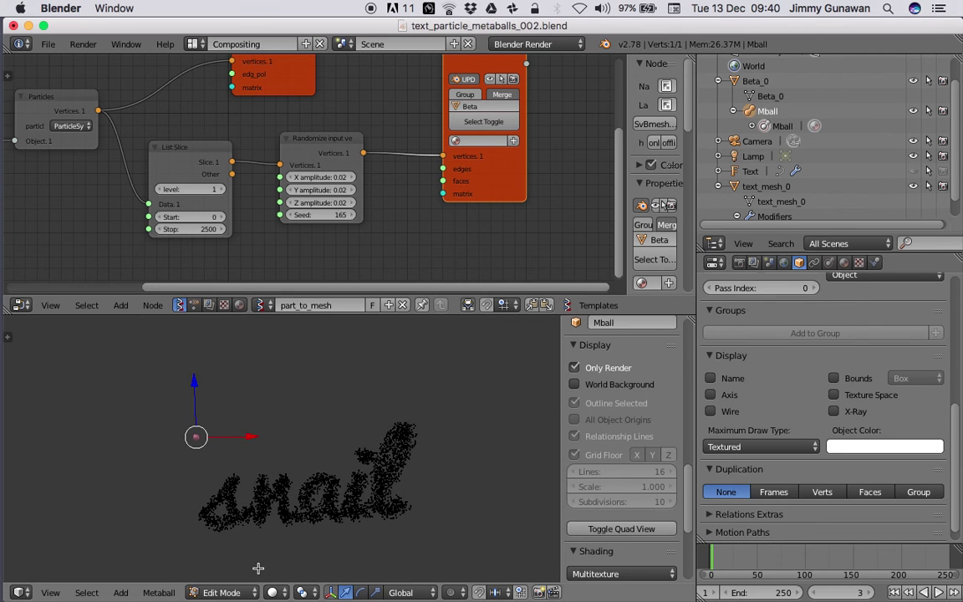
# Return Mball to Object Mode and save over text_particle_metaballs_002.blend
pyautogui.click(222, 593)
pyautogui.click(238, 575)
pyautogui.hotkey('ctrl', 's')
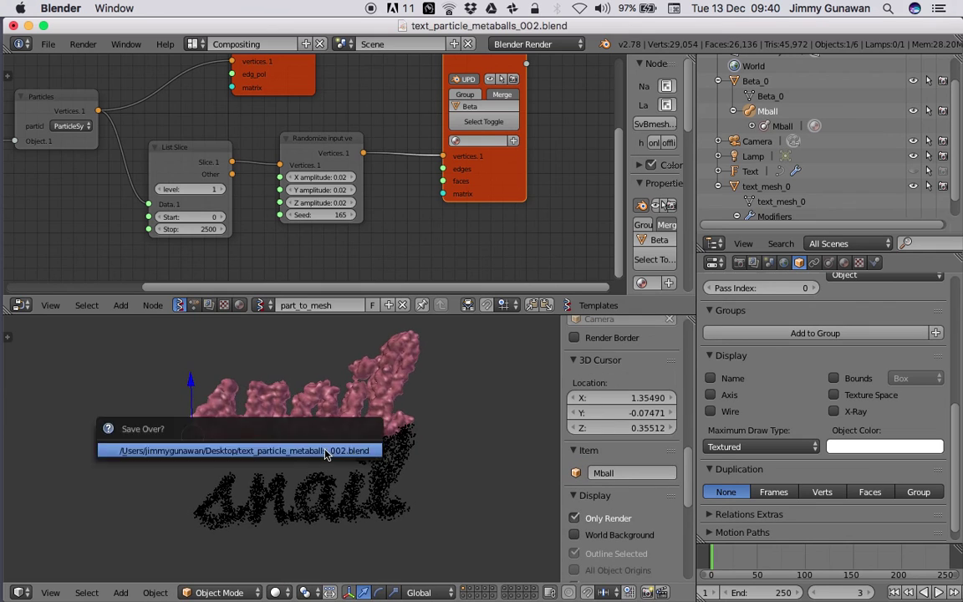
pyautogui.click(326, 452)
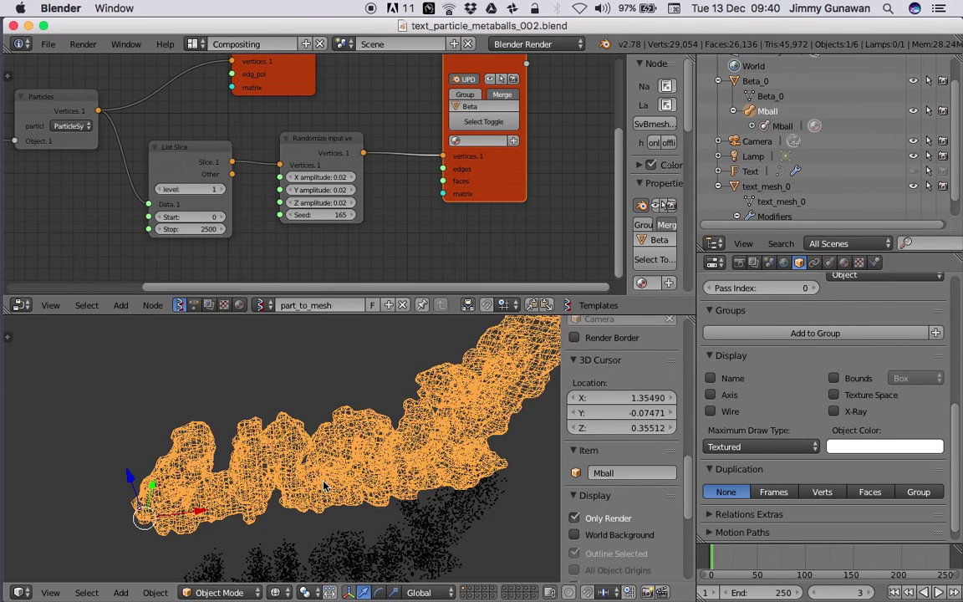
# Save the file with the metaball text in wireframe, and return the viewport to solid shading
pyautogui.hotkey('ctrl', 's')
pyautogui.click(308, 433)
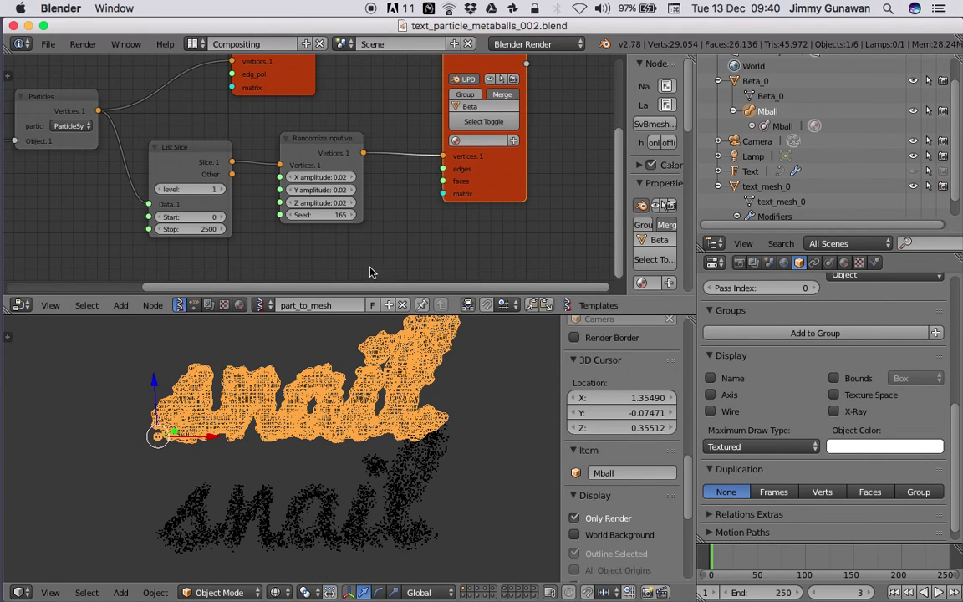
pyautogui.scroll(-2, 418, 255)
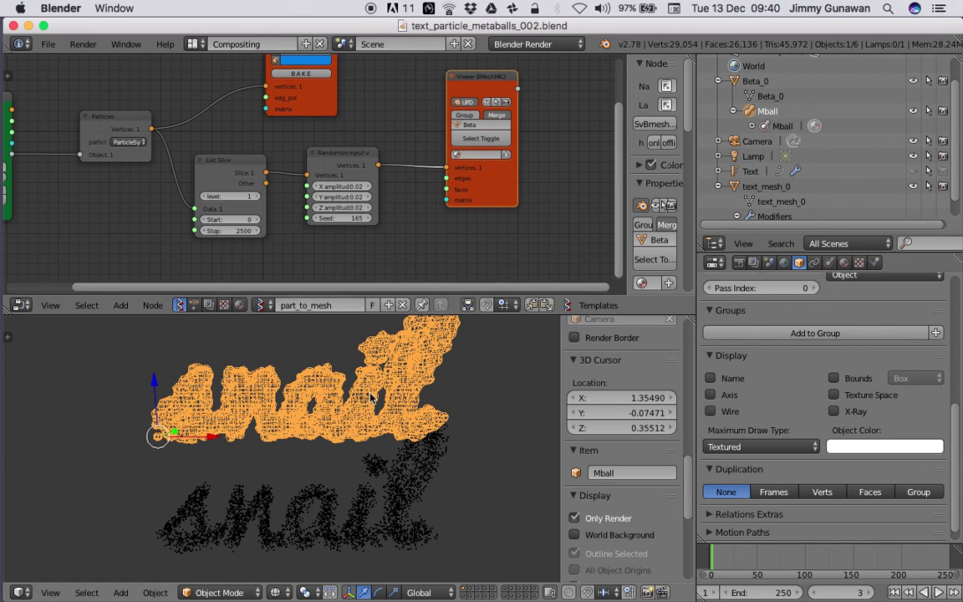
pyautogui.moveTo(353, 405); pyautogui.dragTo(367, 406, button='middle')
pyautogui.moveTo(285, 366); pyautogui.dragTo(305, 395, button='middle')
pyautogui.press('z')
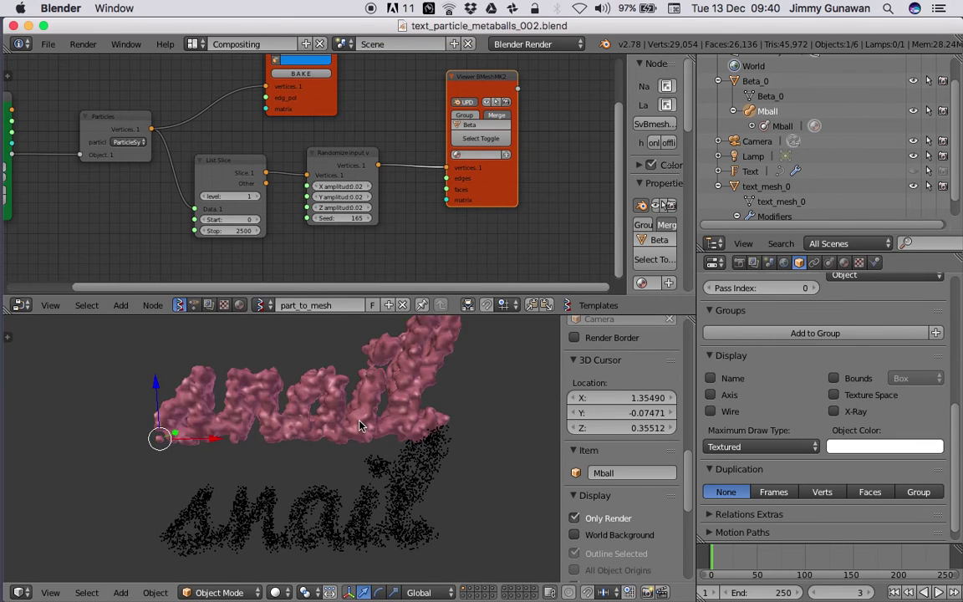
# Save the file in solid shading and slightly enlarge the 3D viewport at the node editor's expense
pyautogui.hotkey('ctrl', 's')
pyautogui.moveTo(362, 426)
pyautogui.mouseDown(button='middle')
pyautogui.moveTo(372, 422)
pyautogui.moveTo(355, 424)
pyautogui.mouseUp(button='middle')
pyautogui.click(373, 422)
pyautogui.scroll(-1, 355, 423)
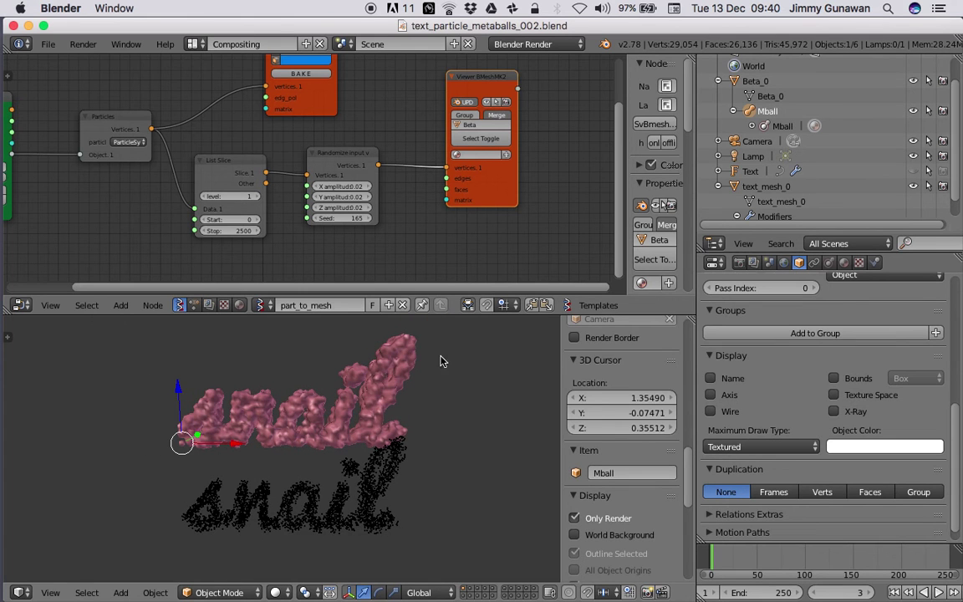
pyautogui.moveTo(442, 314); pyautogui.dragTo(442, 299)
pyautogui.scroll(3, 381, 331)
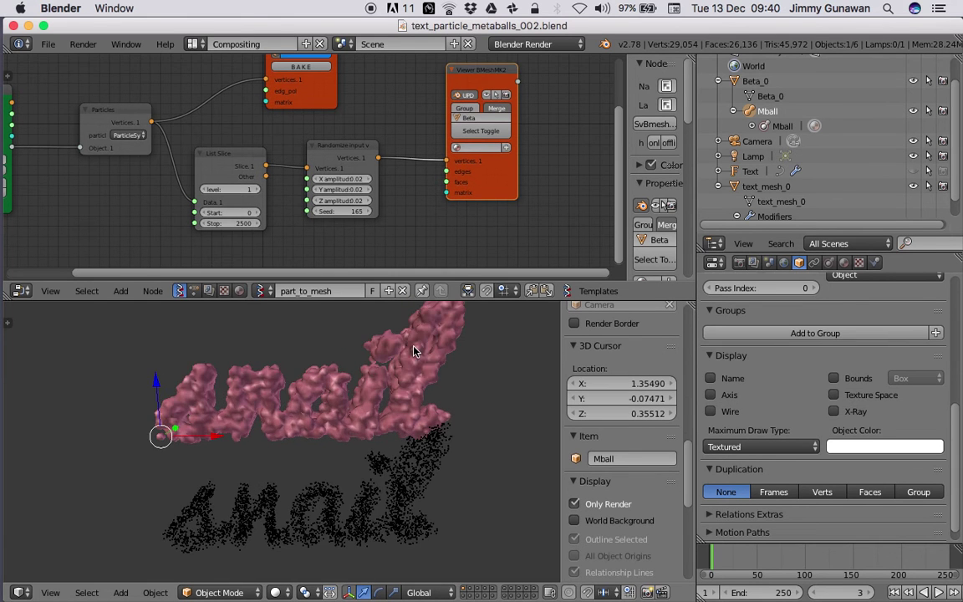
pyautogui.scroll(-2, 401, 381)
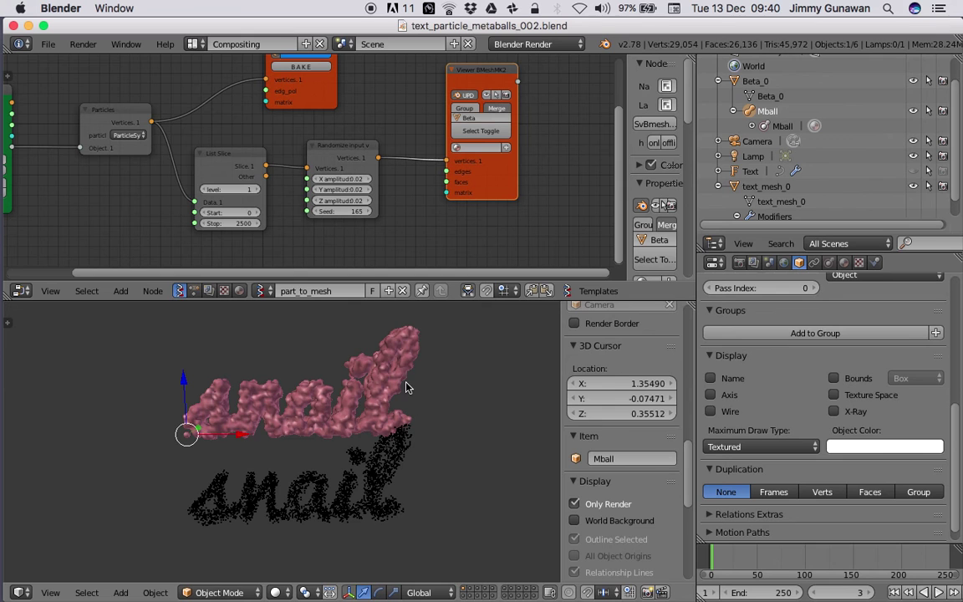
pyautogui.moveTo(407, 387); pyautogui.dragTo(391, 400, button='middle')
pyautogui.moveTo(331, 410); pyautogui.dragTo(288, 443, button='middle')
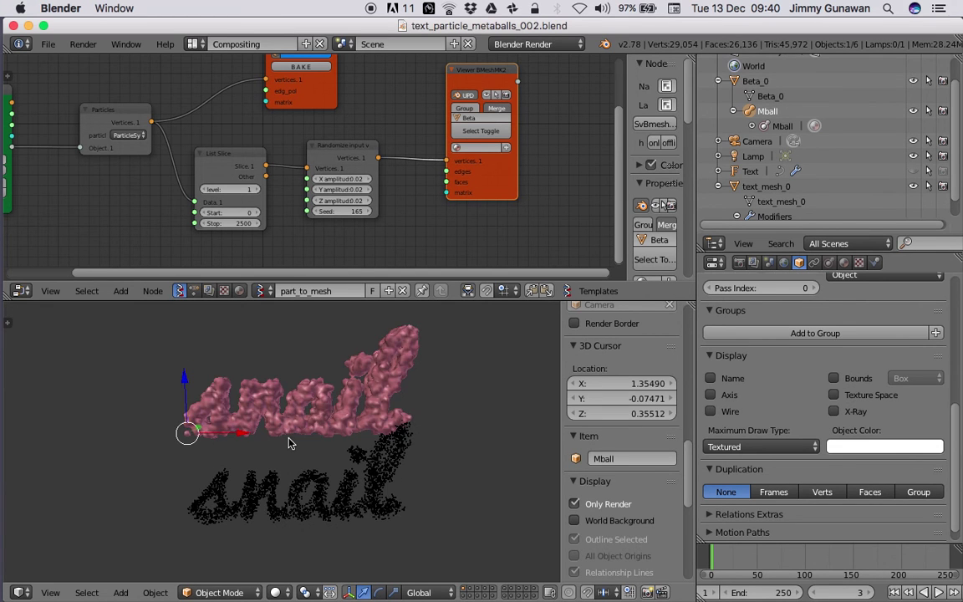
# Inspect the Mball metaball and the Beta_0 mesh in Edit Mode, and reselect Mball in Object Mode
pyautogui.click(770, 125)
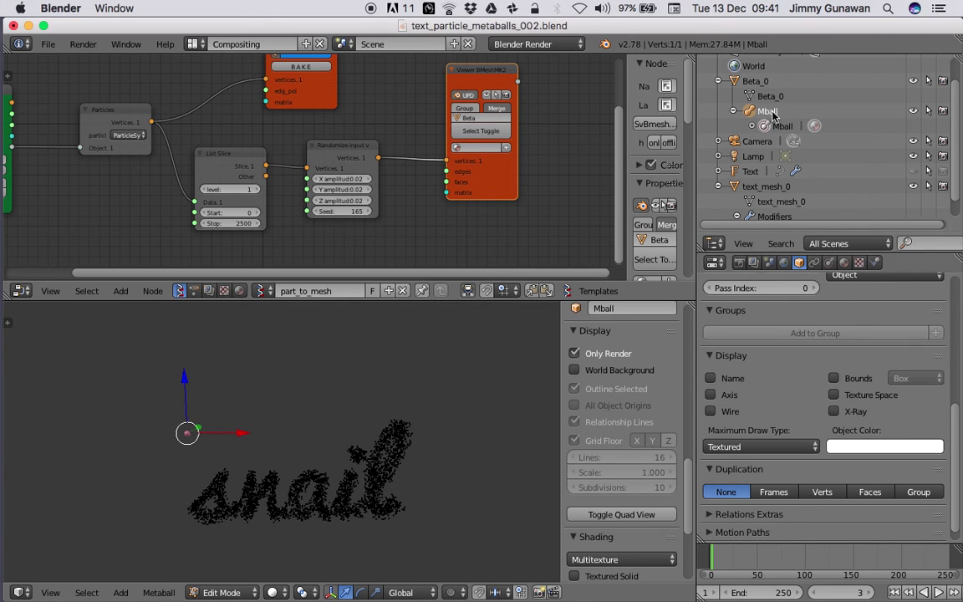
pyautogui.moveTo(521, 346)
pyautogui.mouseDown(button='middle')
pyautogui.moveTo(507, 344)
pyautogui.moveTo(518, 341)
pyautogui.mouseUp(button='middle')
pyautogui.click(771, 96)
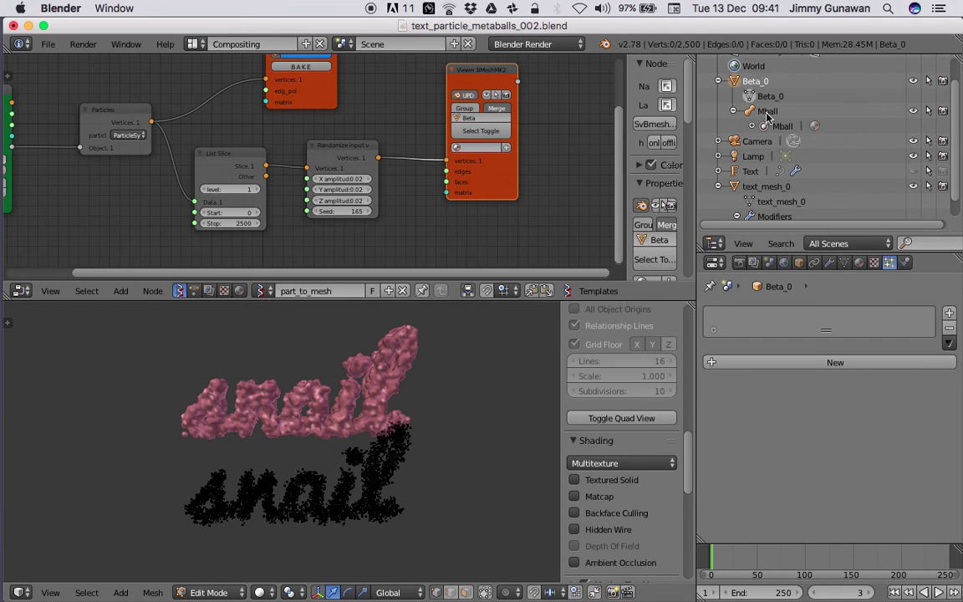
pyautogui.click(768, 112)
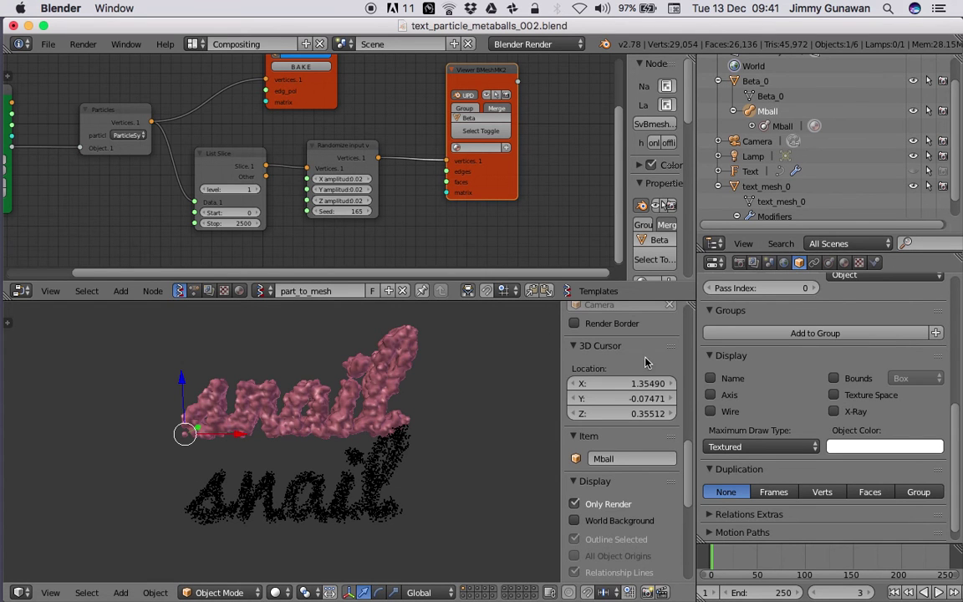
# Set the Mball metaball's scale to 0.025 on the X, Y and Z axes
pyautogui.moveTo(690, 441); pyautogui.dragTo(692, 330)
pyautogui.click(626, 399)
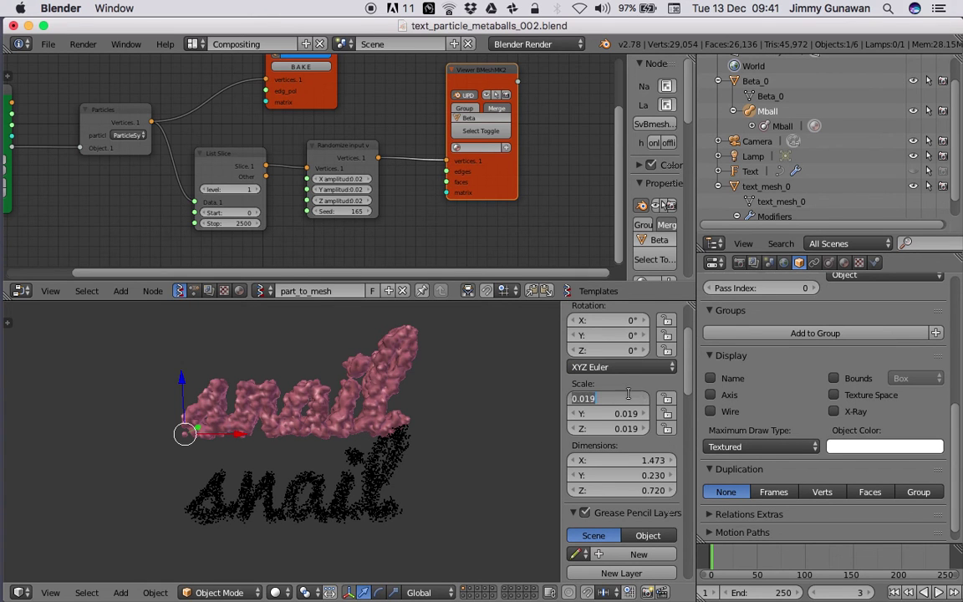
pyautogui.click(629, 391)
pyautogui.moveTo(629, 398); pyautogui.dragTo(629, 428)
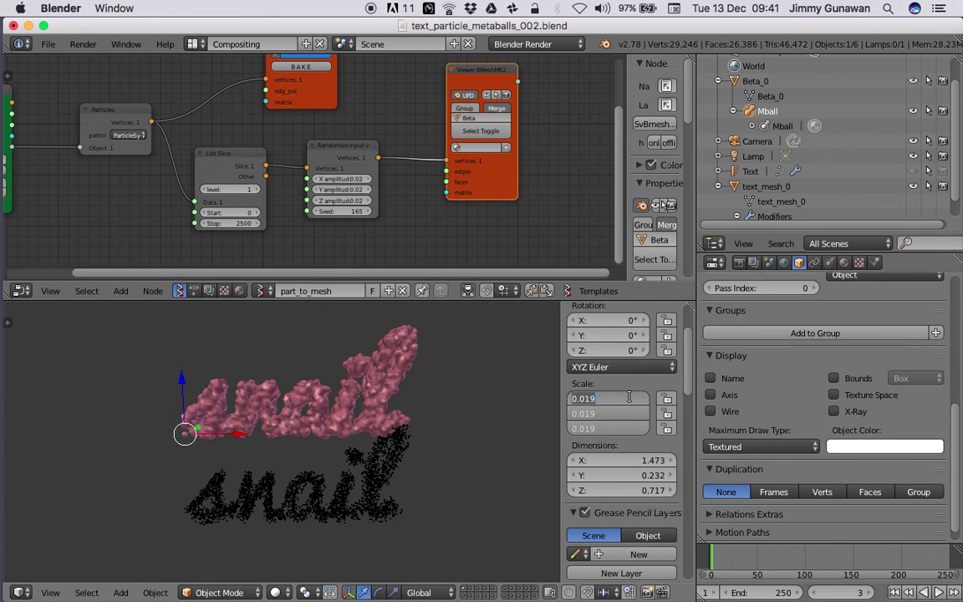
pyautogui.write('0.025')
pyautogui.press('Return')
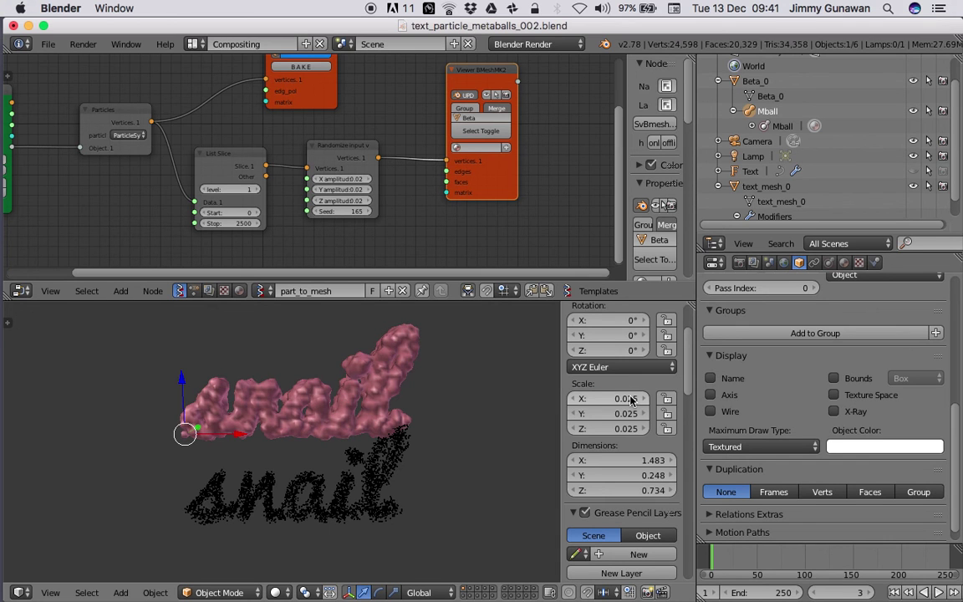
pyautogui.moveTo(306, 465); pyautogui.dragTo(321, 446, button='middle')
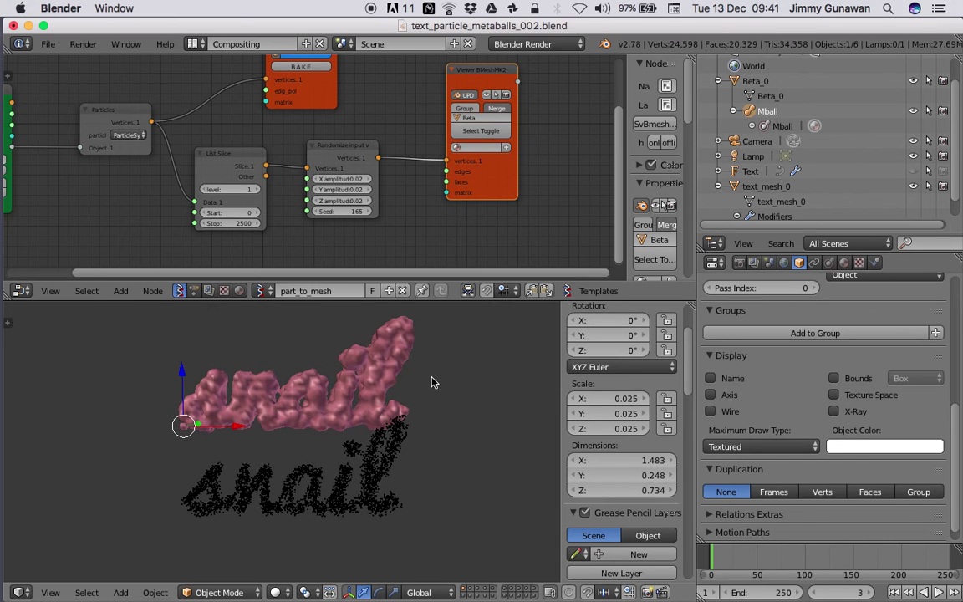
# Raise the Mball metaball's threshold to 3.700
pyautogui.click(829, 263)
pyautogui.moveTo(895, 379); pyautogui.dragTo(959, 382)
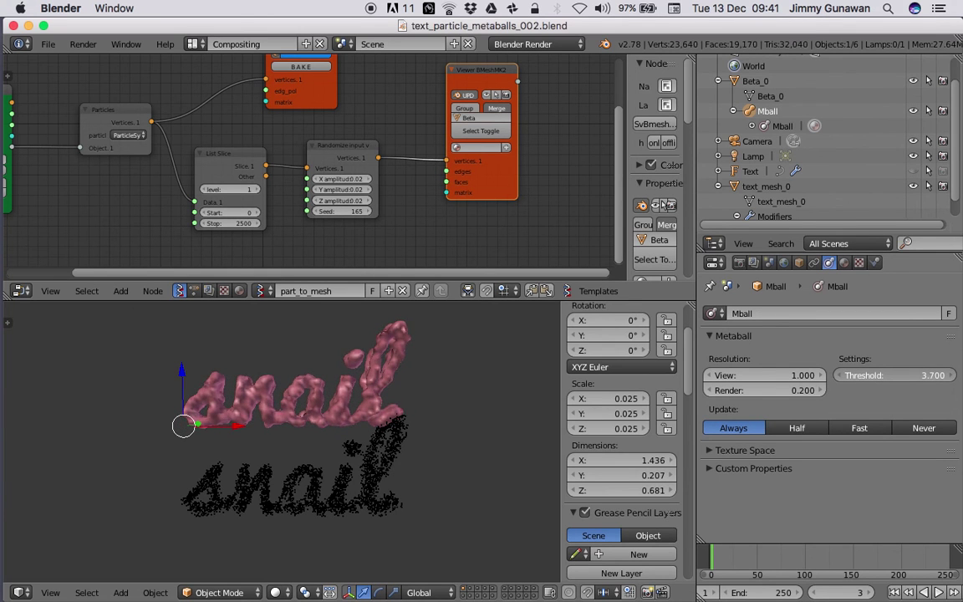
pyautogui.scroll(5, 338, 422)
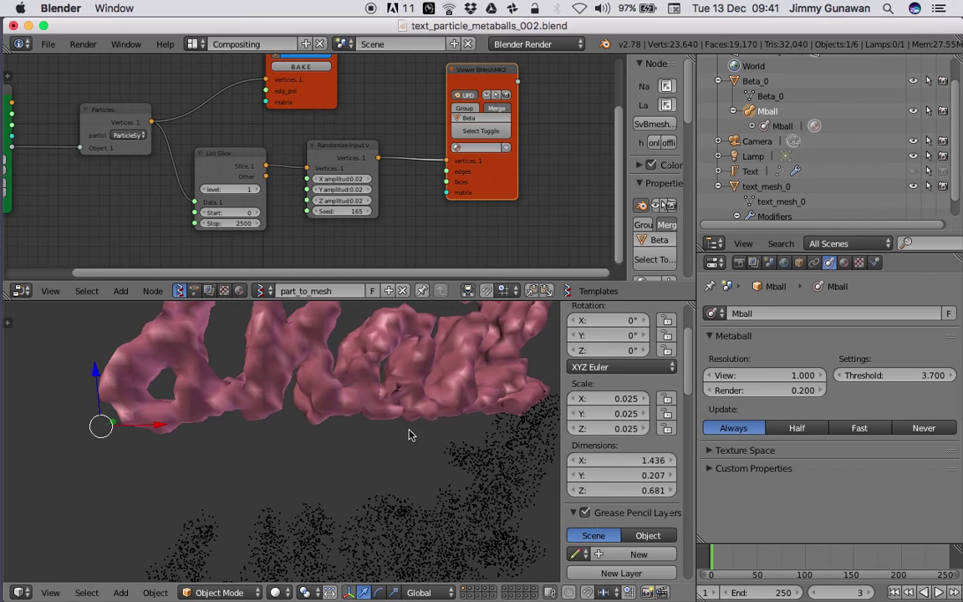
pyautogui.scroll(2, 424, 404)
# Set the Mball metaball's view resolution to 0.6 and save the file
pyautogui.click(777, 375)
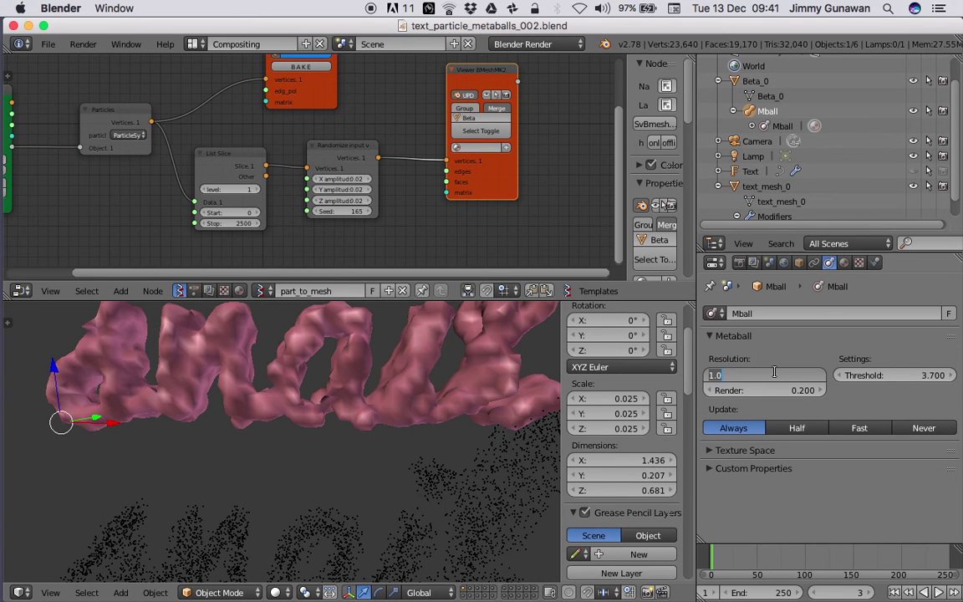
pyautogui.write('0.6')
pyautogui.press('Return')
pyautogui.scroll(-3, 282, 413)
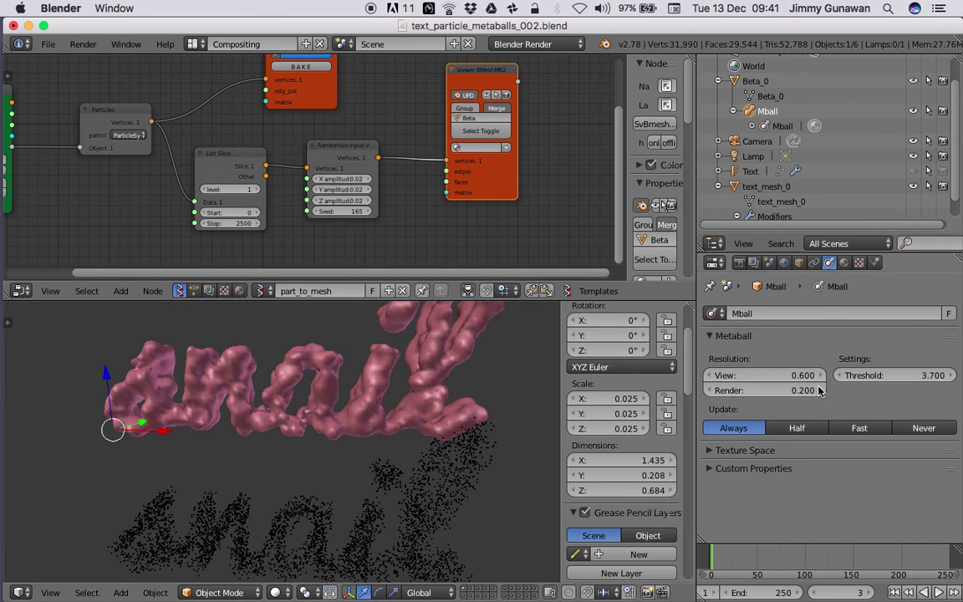
pyautogui.moveTo(282, 413); pyautogui.dragTo(359, 400, button='middle')
pyautogui.scroll(-4, 334, 381)
pyautogui.hotkey('ctrl', 's')
pyautogui.click(361, 370)
pyautogui.scroll(3, 359, 371)
pyautogui.moveTo(378, 453); pyautogui.dragTo(338, 391, button='middle')
pyautogui.scroll(-1, 366, 450)
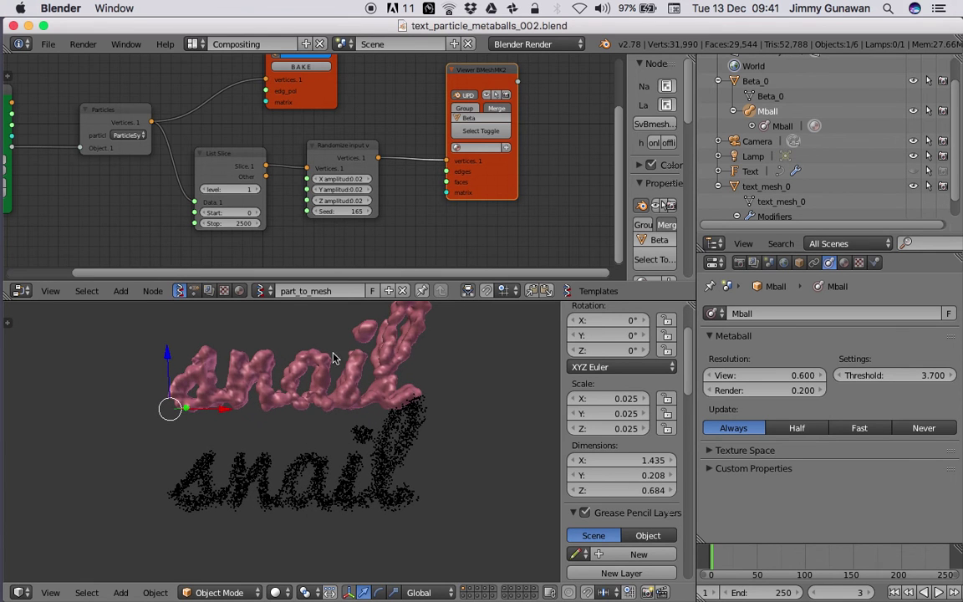
# Create a new Sverchok node tree named metaballs_mesh and save the file
pyautogui.click(389, 291)
pyautogui.click(325, 292)
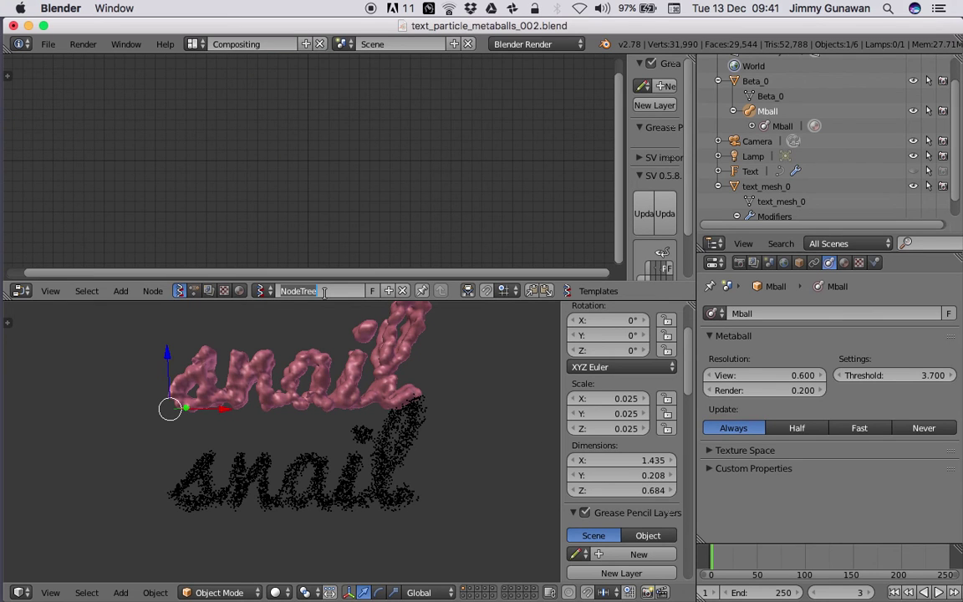
pyautogui.write('metaballs_mesh')
pyautogui.press('Return')
pyautogui.hotkey('ctrl', 's')
pyautogui.hotkey('ctrl', 's')
pyautogui.click(377, 287)
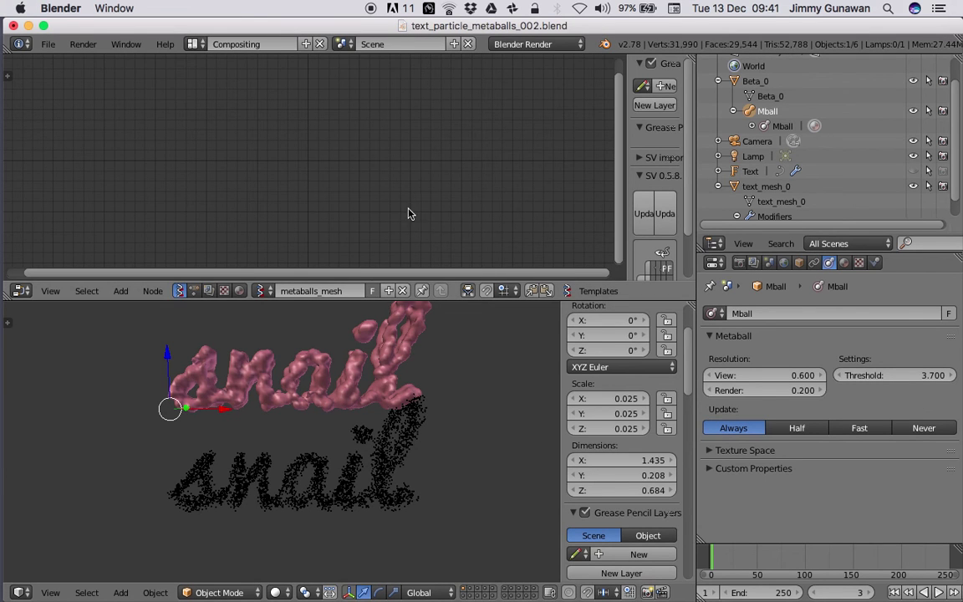
# Add an Objects in mk2 node to the metaballs_mesh tree and load the selected Mball into it
pyautogui.hotkey('shift', 'a')
pyautogui.click(272, 185)
pyautogui.write('obj')
pyautogui.press('Down')
pyautogui.press('Return')
pyautogui.click(222, 114)
pyautogui.click(264, 197)
pyautogui.click(260, 208)
# Add a Viewer Draw node and link the Mball object's Vertices and Edges to its vertices and edg_pol inputs
pyautogui.moveTo(239, 132)
pyautogui.mouseDown()
pyautogui.moveTo(194, 131)
pyautogui.moveTo(373, 187)
pyautogui.moveTo(409, 203)
pyautogui.moveTo(373, 215)
pyautogui.moveTo(408, 217)
pyautogui.mouseUp()
pyautogui.hotkey('shift', 'a')
pyautogui.click(409, 128)
pyautogui.write('view')
pyautogui.press('Return')
pyautogui.click(411, 132)
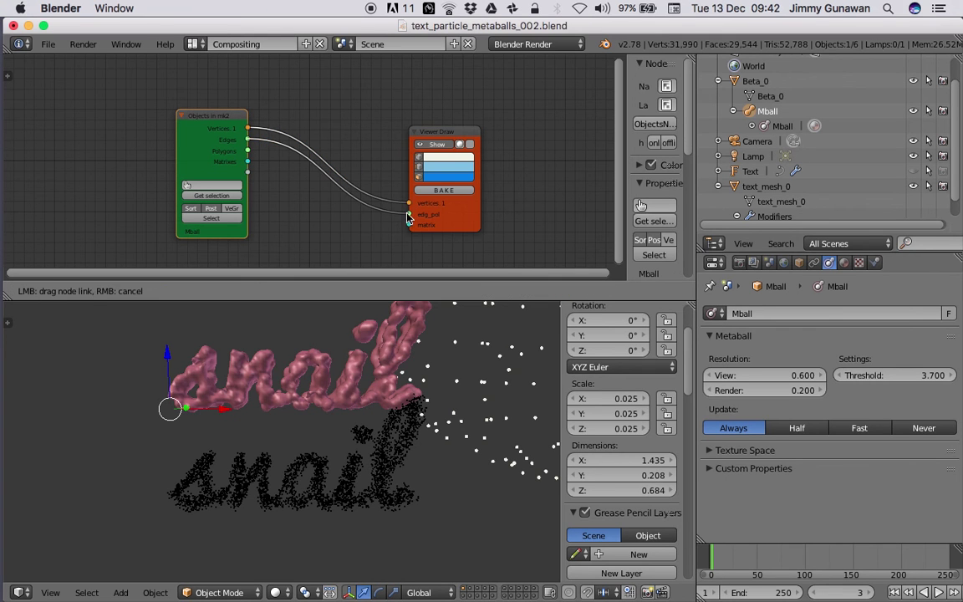
pyautogui.scroll(-15, 475, 440)
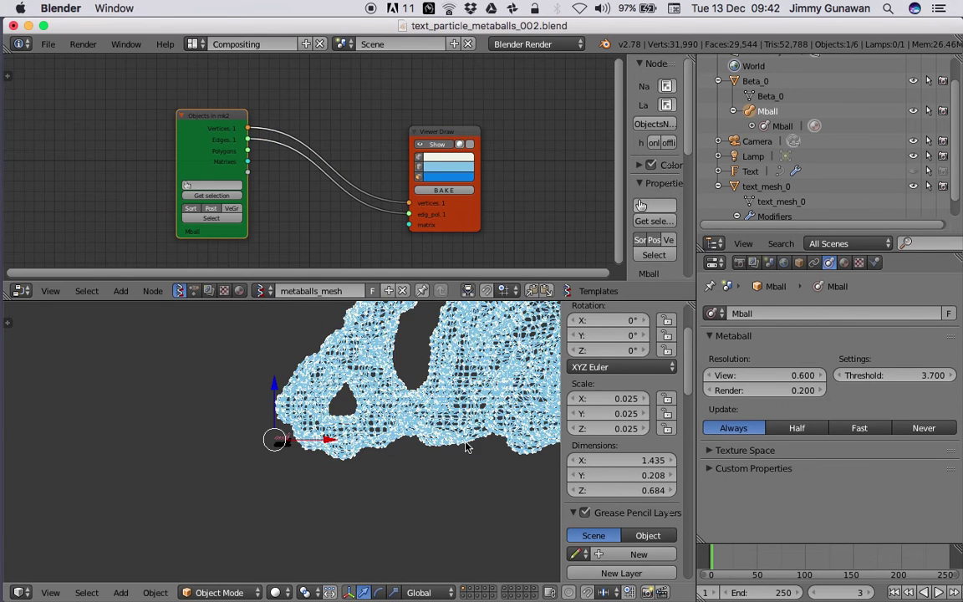
pyautogui.keyDown('shift'); pyautogui.moveTo(470, 445); pyautogui.dragTo(296, 483, button='middle'); pyautogui.keyUp('shift')
pyautogui.keyDown('shift'); pyautogui.moveTo(415, 410); pyautogui.dragTo(384, 409, button='middle'); pyautogui.keyUp('shift')
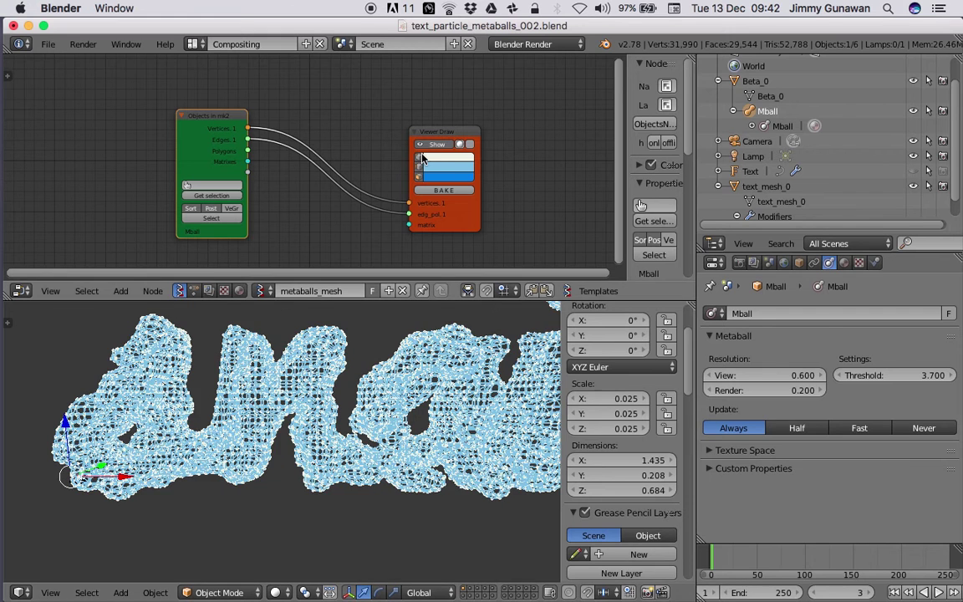
pyautogui.scroll(-4, 353, 372)
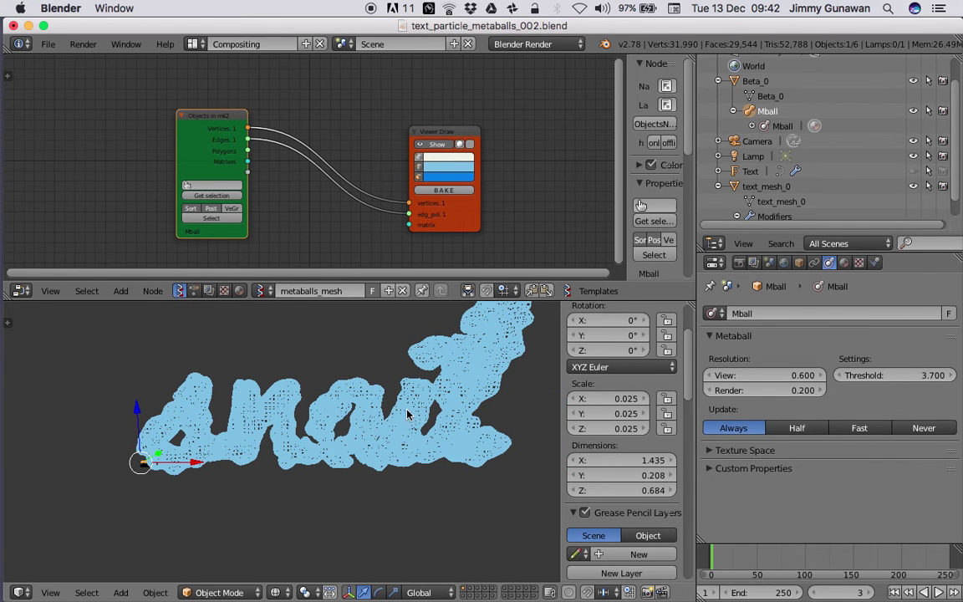
# Replace the Edges link into Viewer Draw's edg_pol input with Polygons, and turn off the node's viewport preview
pyautogui.moveTo(432, 138); pyautogui.dragTo(407, 117)
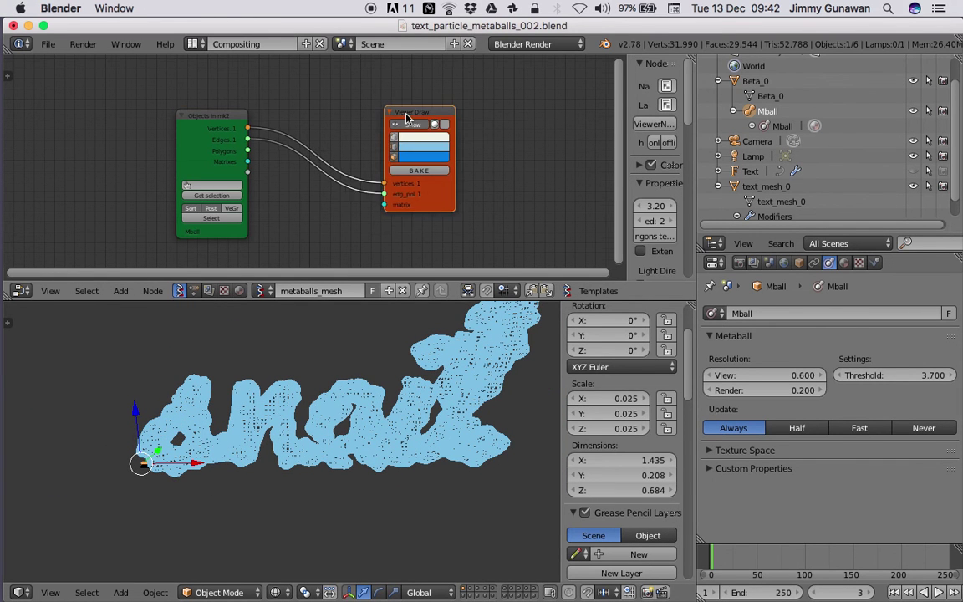
pyautogui.scroll(1, 306, 139)
pyautogui.moveTo(243, 150); pyautogui.dragTo(393, 200)
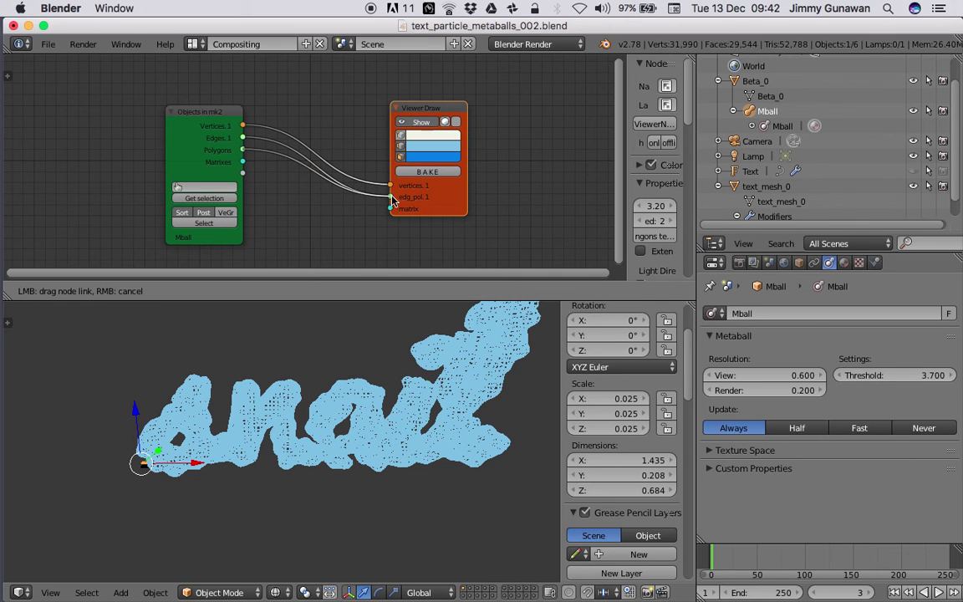
pyautogui.moveTo(426, 367); pyautogui.dragTo(404, 369)
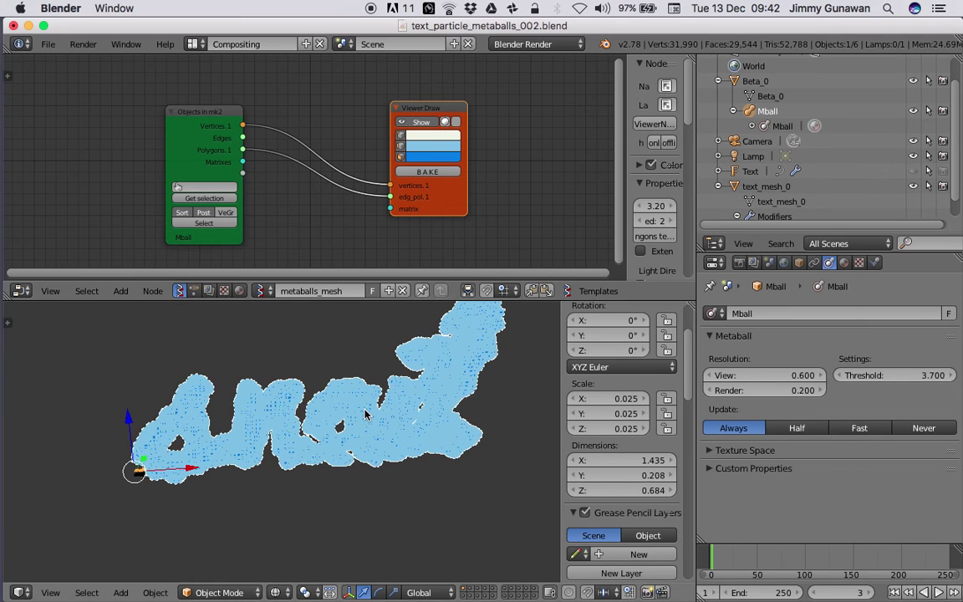
pyautogui.moveTo(361, 409); pyautogui.dragTo(328, 401, button='middle')
pyautogui.moveTo(510, 237); pyautogui.dragTo(378, 240, button='middle')
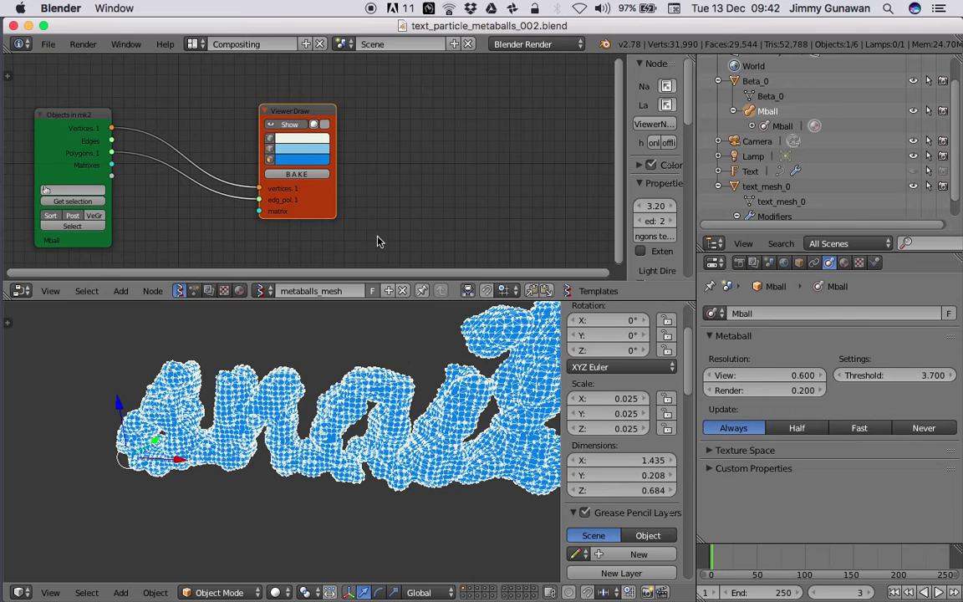
pyautogui.moveTo(427, 339); pyautogui.dragTo(398, 333, button='middle')
pyautogui.moveTo(299, 109); pyautogui.dragTo(274, 105)
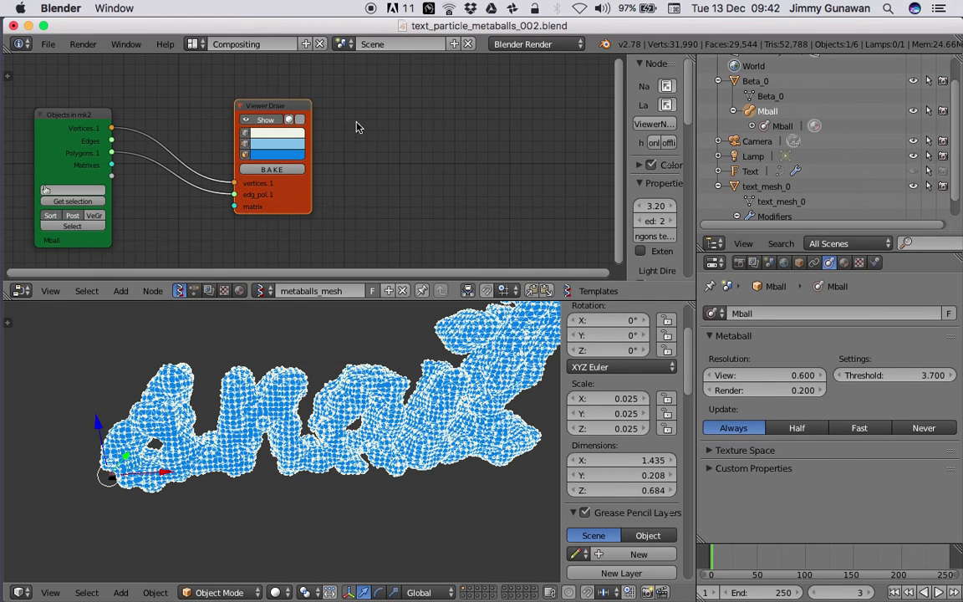
pyautogui.click(290, 120)
# Add a Viewer BMeshMK2 node and link the object's Vertices and Polygons to its vertices and faces inputs
pyautogui.hotkey('ctrl', 'f')
pyautogui.write('bm')
pyautogui.press('Return')
pyautogui.click(395, 129)
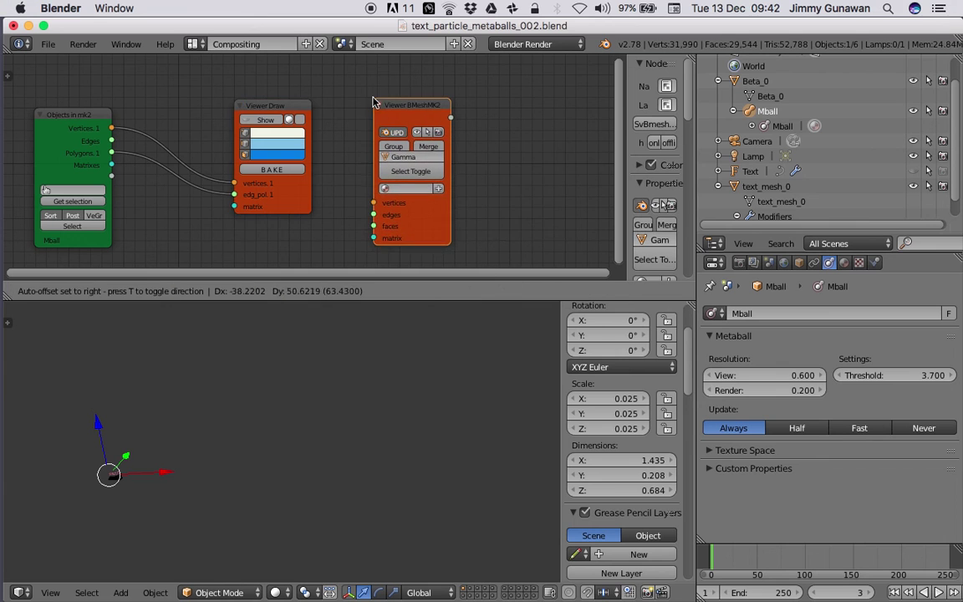
pyautogui.moveTo(114, 130); pyautogui.dragTo(374, 203)
pyautogui.moveTo(112, 153); pyautogui.dragTo(371, 227)
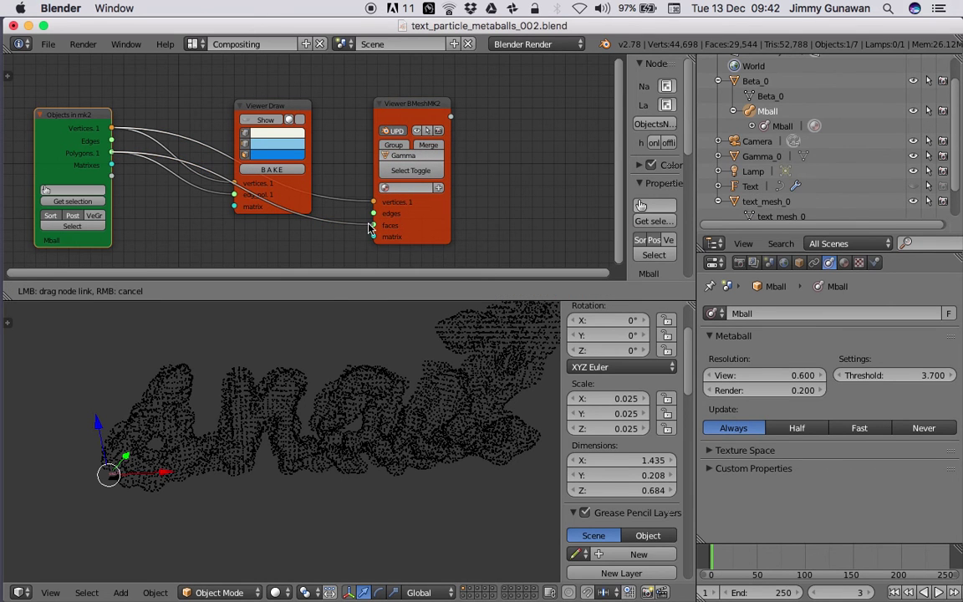
# Select the generated Gamma_0 mesh in the viewport and add a Remesh modifier to it
pyautogui.keyDown('shift'); pyautogui.moveTo(399, 370); pyautogui.dragTo(393, 433, button='middle'); pyautogui.keyUp('shift')
pyautogui.rightClick(354, 422)
pyautogui.press('a')
pyautogui.rightClick(409, 430)
pyautogui.press('a')
pyautogui.moveTo(317, 433); pyautogui.dragTo(334, 440, button='middle')
pyautogui.rightClick(326, 444)
pyautogui.click(829, 263)
pyautogui.click(819, 314)
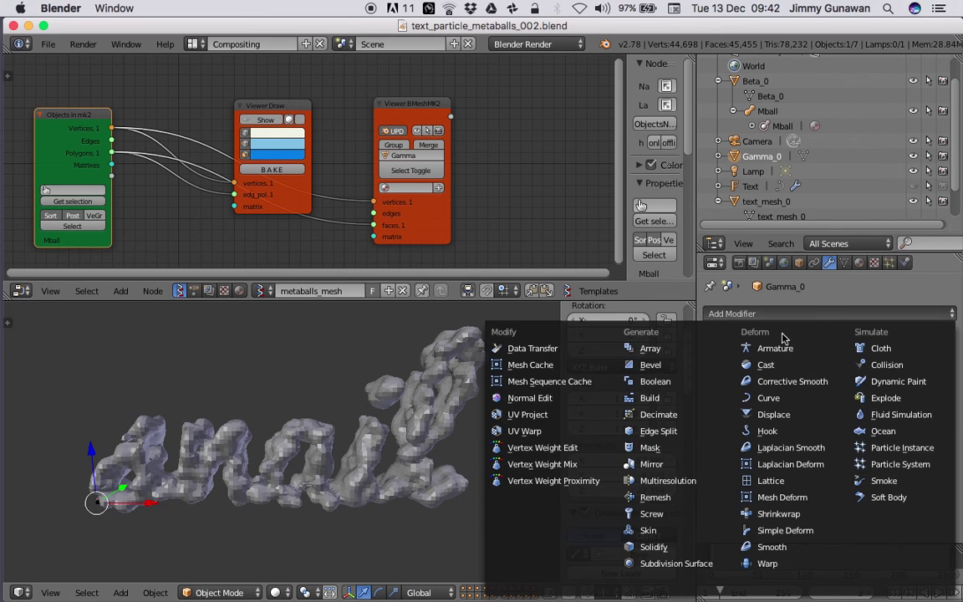
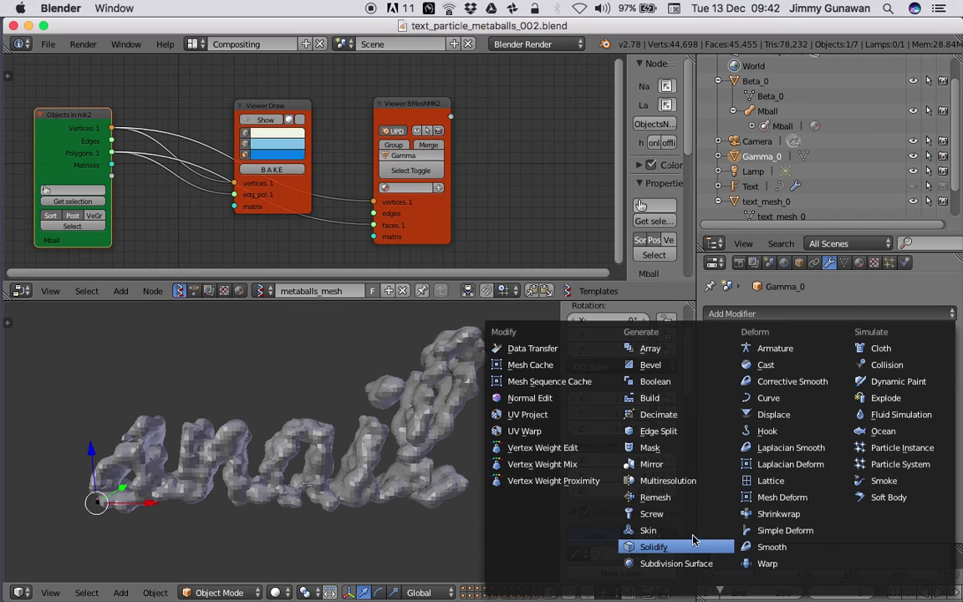
pyautogui.click(682, 498)
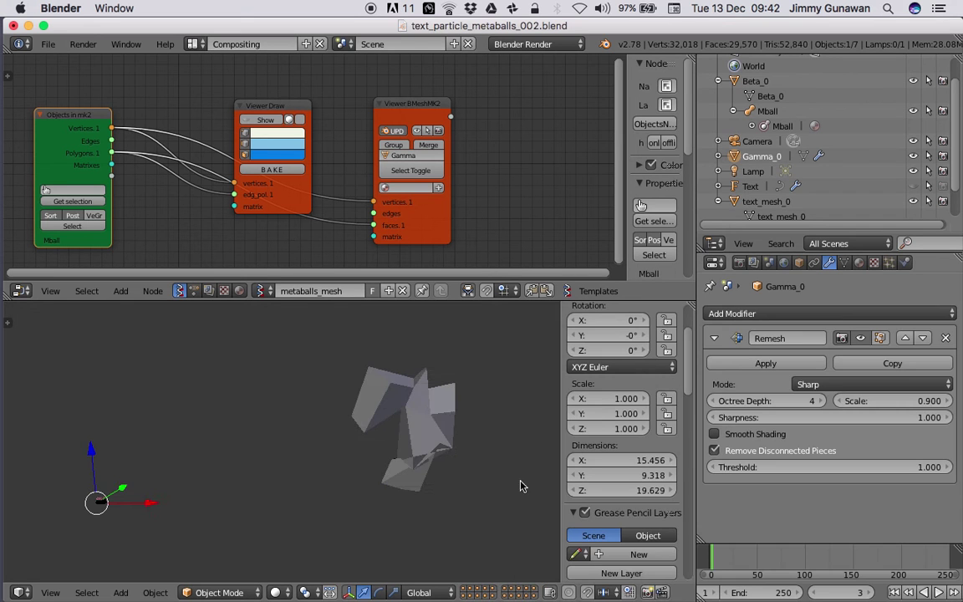
# Set the Remesh modifier to Blocks mode with Remove Disconnected Pieces disabled and an octree depth of 6
pyautogui.click(828, 384)
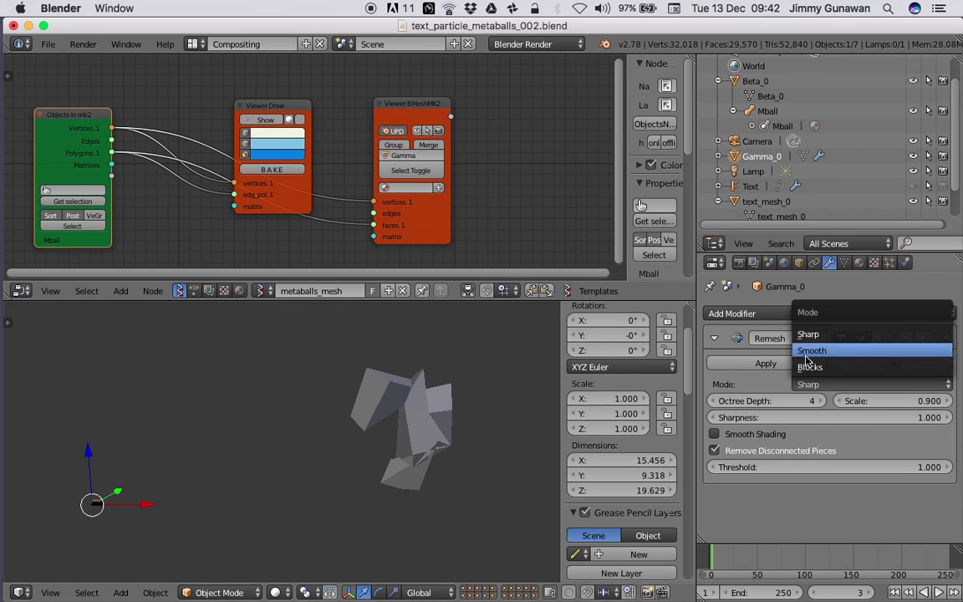
pyautogui.click(811, 351)
pyautogui.click(817, 384)
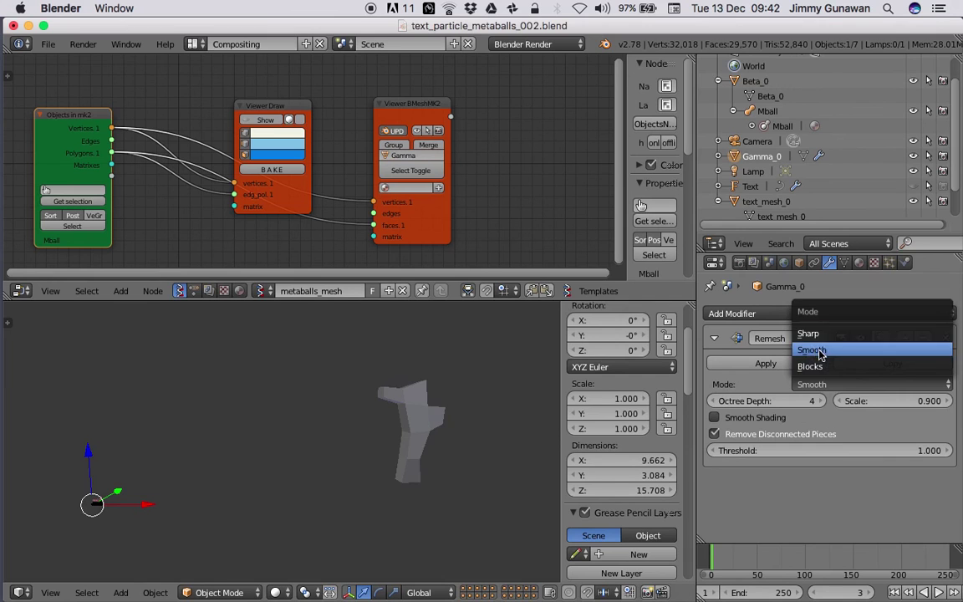
pyautogui.click(810, 367)
pyautogui.click(714, 434)
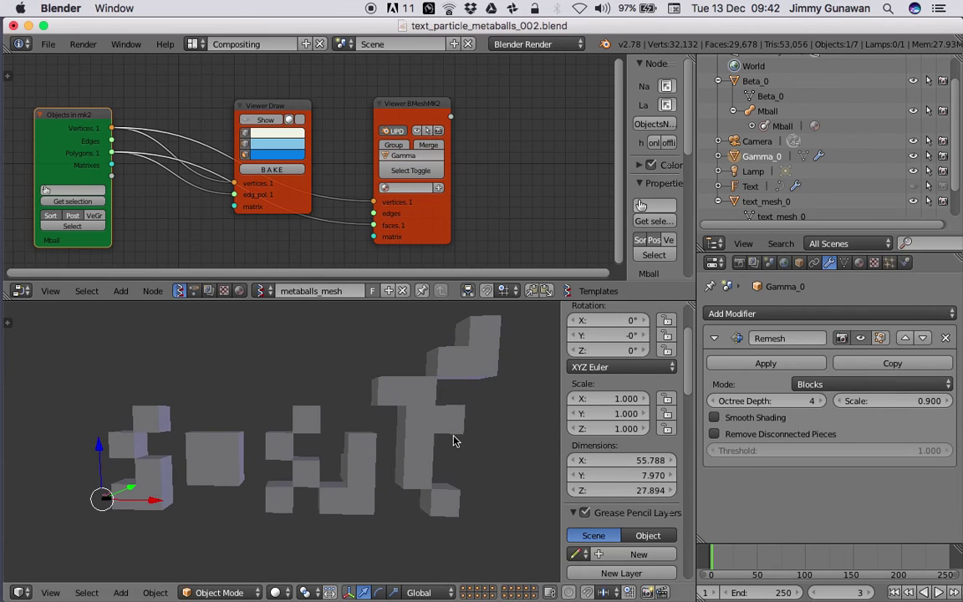
pyautogui.click(822, 402)
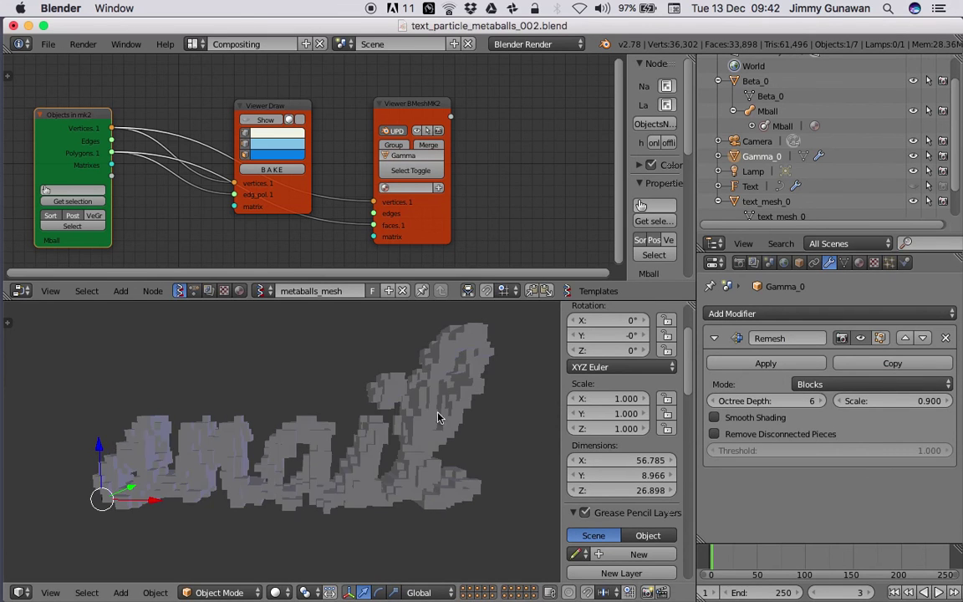
# Add a Wireframe modifier to Gamma_0 below the Remesh modifier
pyautogui.click(783, 318)
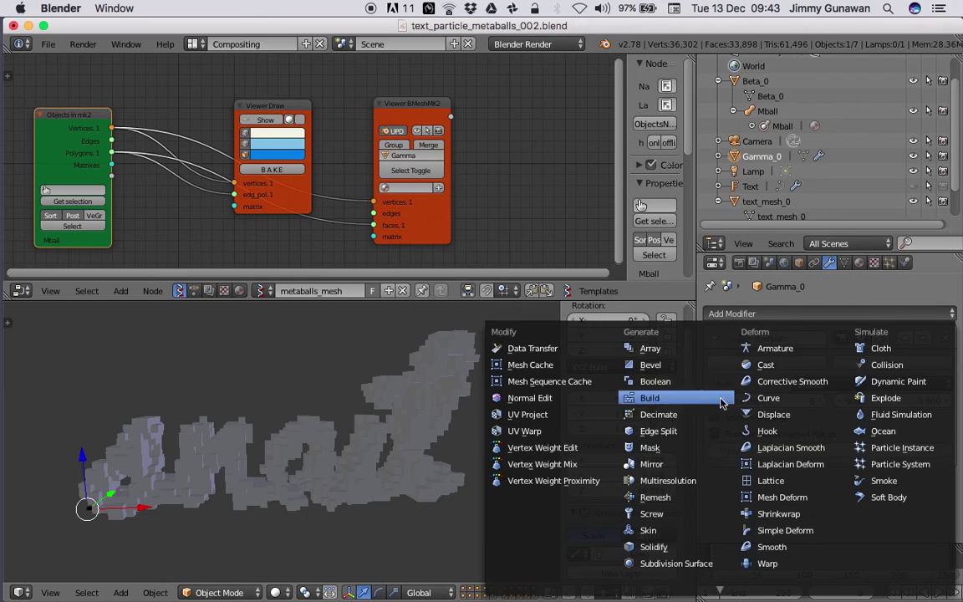
pyautogui.scroll(-3, 707, 575)
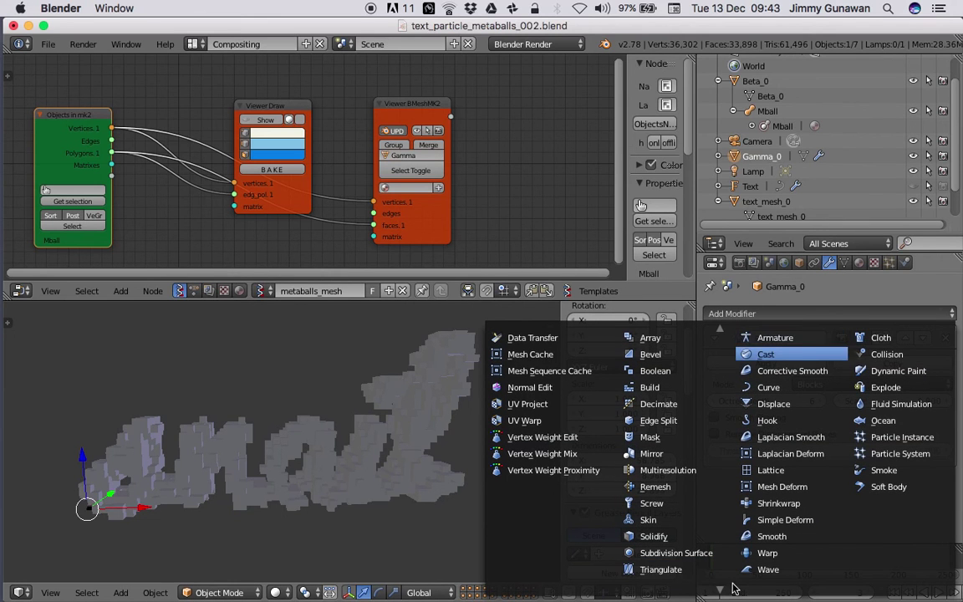
pyautogui.moveTo(710, 592)
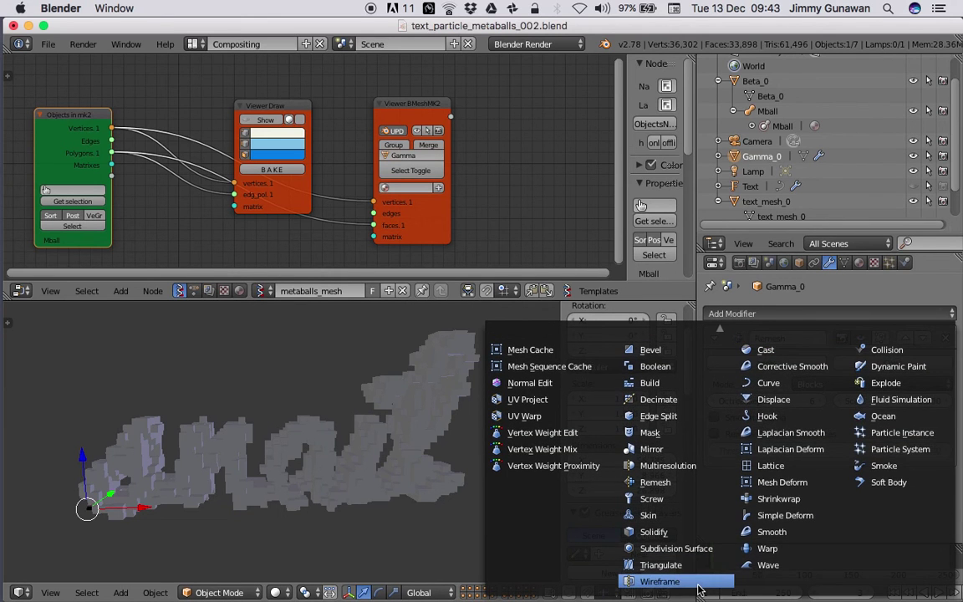
pyautogui.click(701, 589)
pyautogui.moveTo(395, 448); pyautogui.dragTo(389, 448, button='middle')
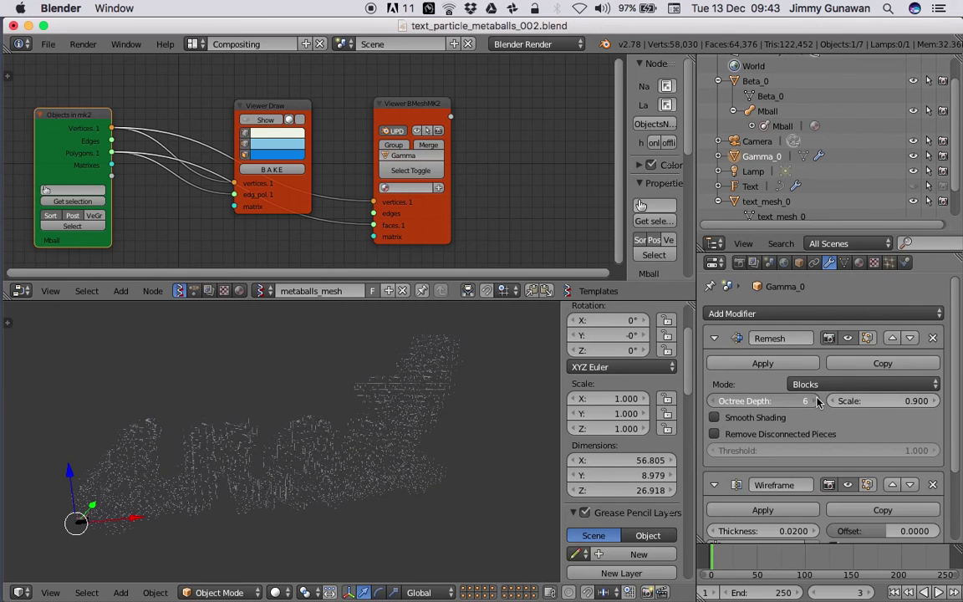
# Raise the Remesh modifier's octree depth to 8 and examine Gamma_0's wireframe lattice up close
pyautogui.click(816, 402)
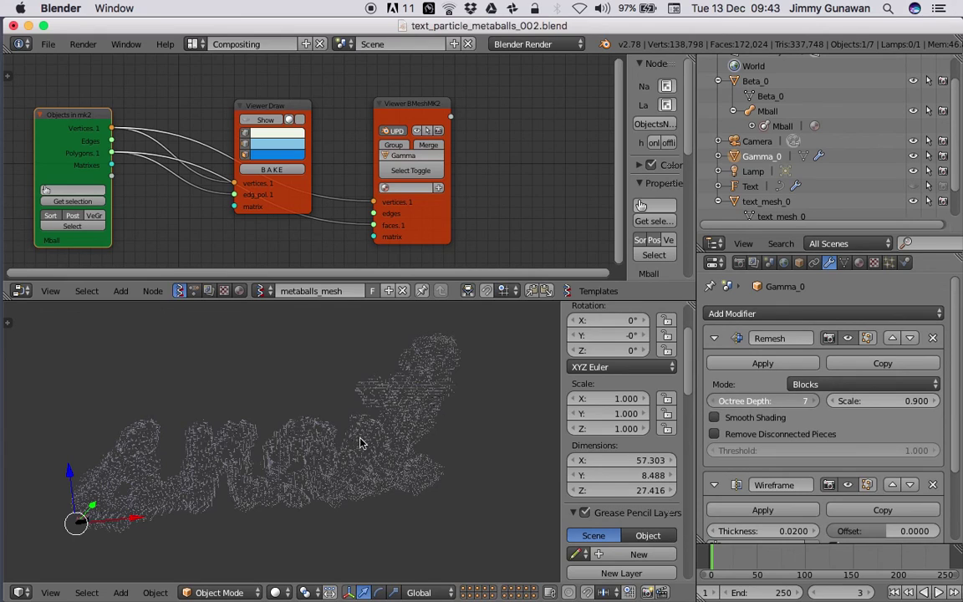
pyautogui.moveTo(344, 460); pyautogui.dragTo(287, 431, button='middle')
pyautogui.scroll(3, 293, 440)
pyautogui.scroll(4, 295, 421)
pyautogui.scroll(4, 286, 431)
pyautogui.scroll(5, 334, 459)
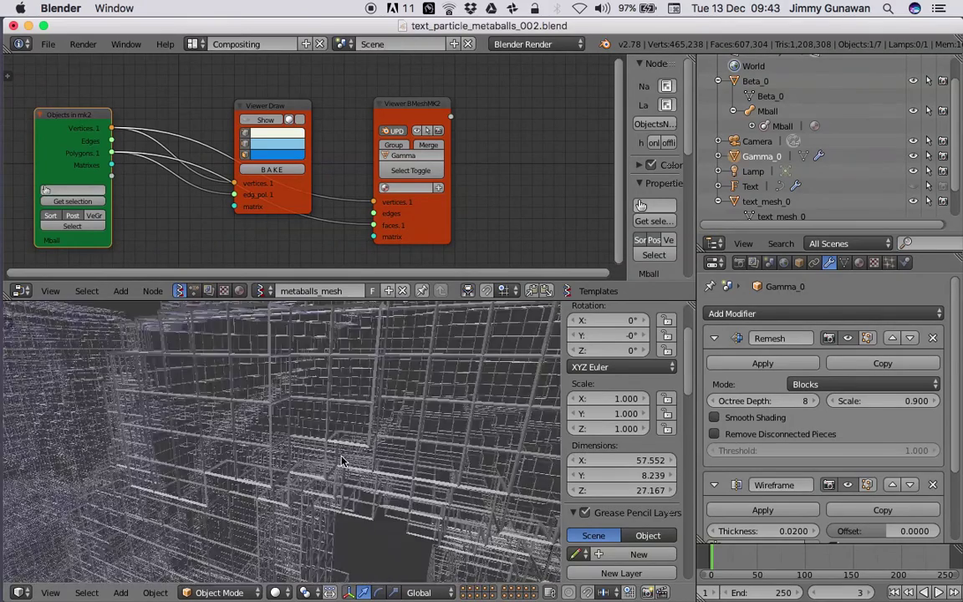
# Turn on Matcap shading in the 3D viewport and apply the red matte-gloss matcap to Gamma_0's wireframe lattice
pyautogui.scroll(-10, 335, 459)
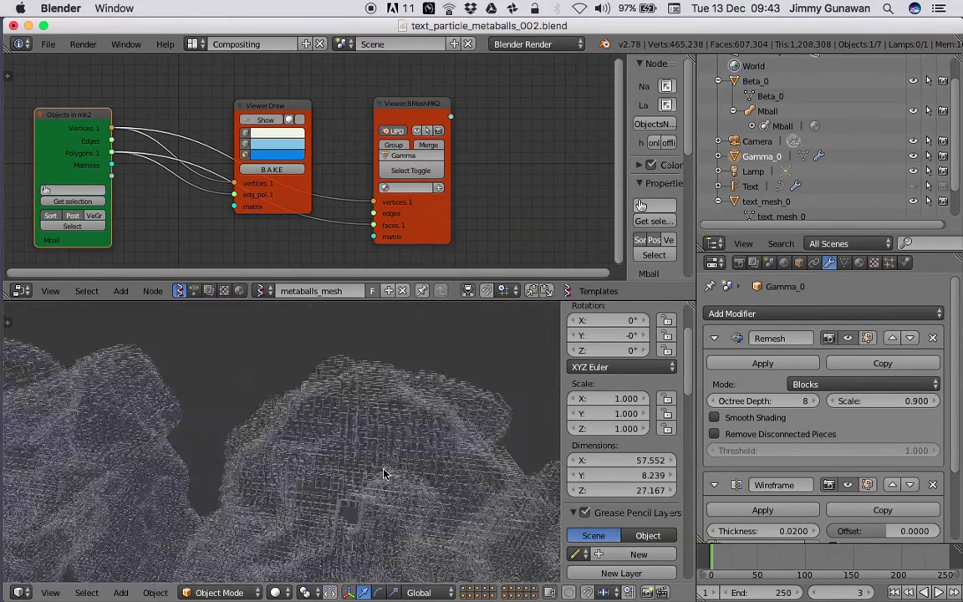
pyautogui.scroll(-4, 358, 470)
pyautogui.moveTo(358, 469)
pyautogui.mouseDown(button='middle')
pyautogui.moveTo(389, 383)
pyautogui.moveTo(407, 409)
pyautogui.moveTo(355, 430)
pyautogui.moveTo(173, 430)
pyautogui.moveTo(164, 441)
pyautogui.moveTo(334, 443)
pyautogui.mouseUp(button='middle')
pyautogui.scroll(5, 384, 389)
pyautogui.scroll(-5, 375, 399)
pyautogui.scroll(-12, 611, 502)
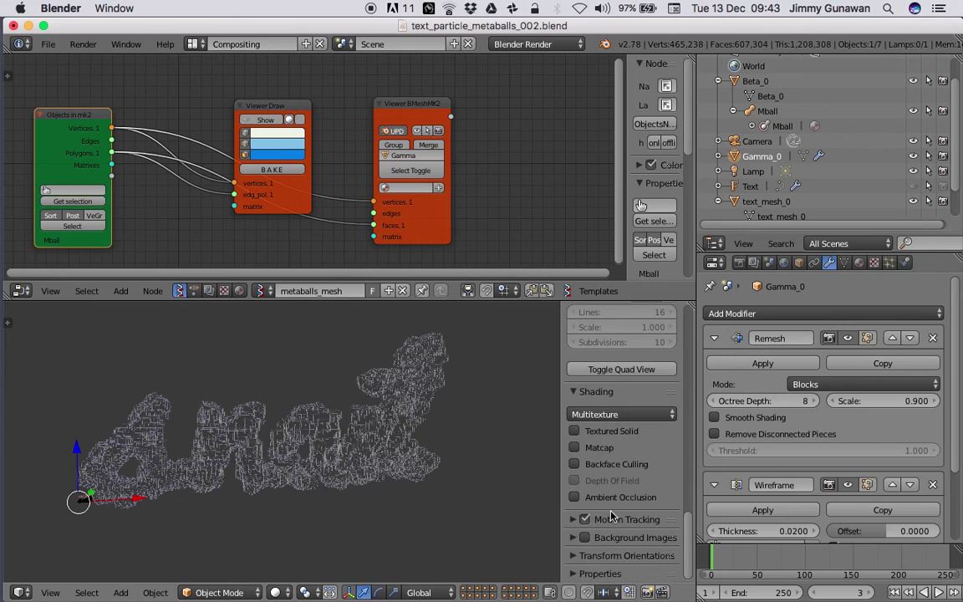
pyautogui.click(599, 448)
pyautogui.click(616, 499)
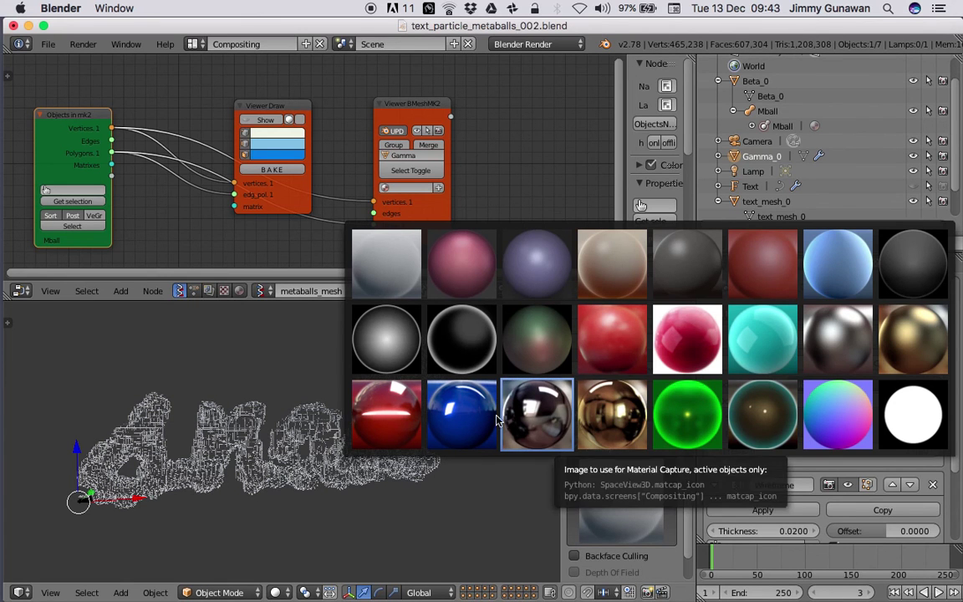
pyautogui.click(611, 337)
# Try the chrome matcap and the dark teal-rimmed matcap on the wireframe mesh
pyautogui.click(614, 493)
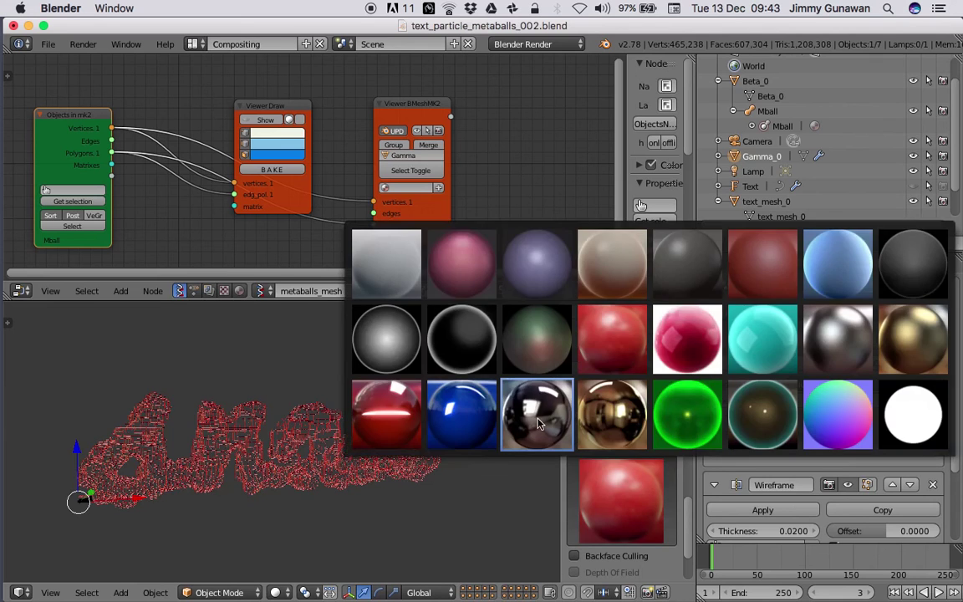
pyautogui.click(538, 424)
pyautogui.moveTo(479, 453); pyautogui.dragTo(435, 435, button='middle')
pyautogui.click(608, 497)
pyautogui.click(742, 423)
# Set the viewport matcap to the rainbow normal-colour sphere and save the file over the existing one
pyautogui.click(605, 478)
pyautogui.click(816, 421)
pyautogui.moveTo(435, 377); pyautogui.dragTo(434, 432, button='middle')
pyautogui.press('super+s')
pyautogui.click(434, 430)
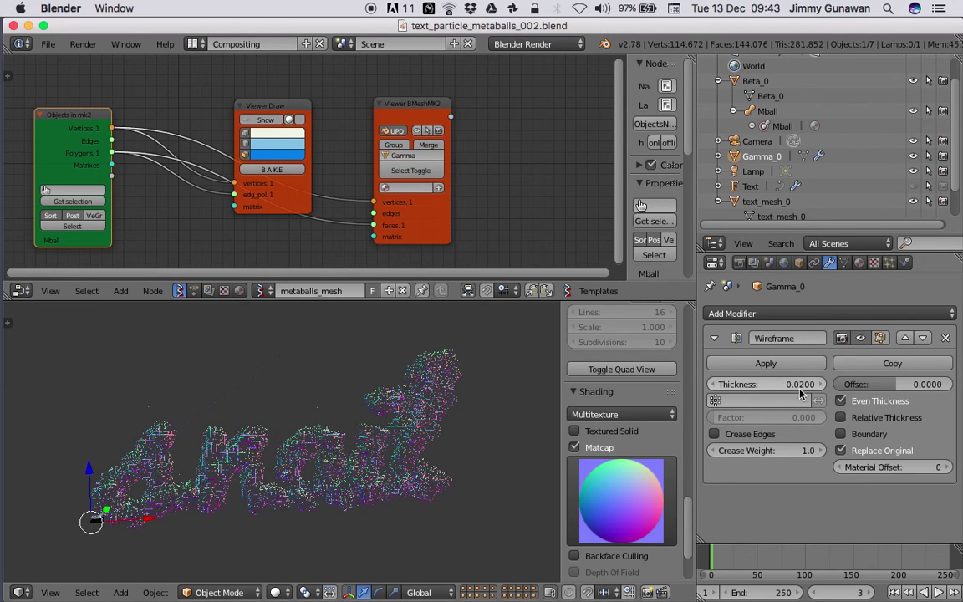
# Disable Even Thickness on Gamma_0's Wireframe modifier and save the file
pyautogui.click(841, 402)
pyautogui.moveTo(456, 402); pyautogui.dragTo(421, 437, button='middle')
pyautogui.hotkey('ctrl', 's')
pyautogui.click(424, 439)
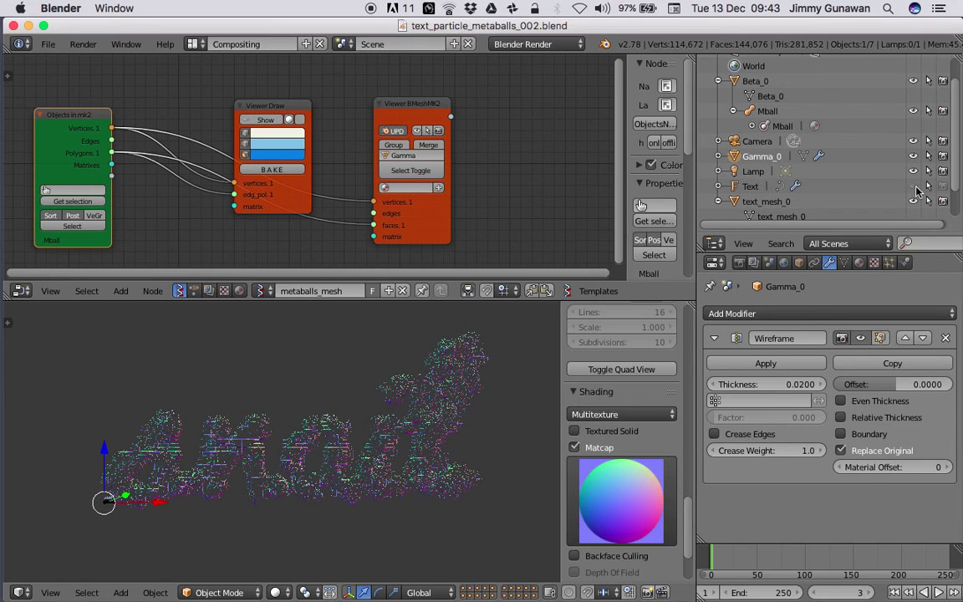
# Examine the small snail text objects near the origin up close
pyautogui.scroll(4, 242, 484)
pyautogui.keyDown('shift'); pyautogui.moveTo(129, 504); pyautogui.dragTo(368, 393, button='middle'); pyautogui.keyUp('shift')
pyautogui.scroll(5, 323, 419)
pyautogui.press('KP_Decimal')
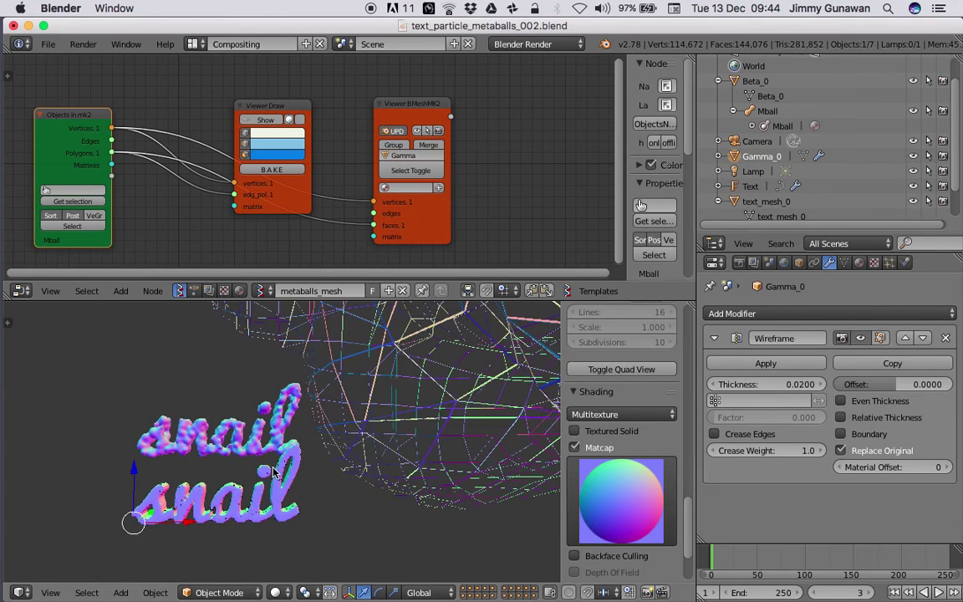
pyautogui.press('Tab')
pyautogui.click(332, 494)
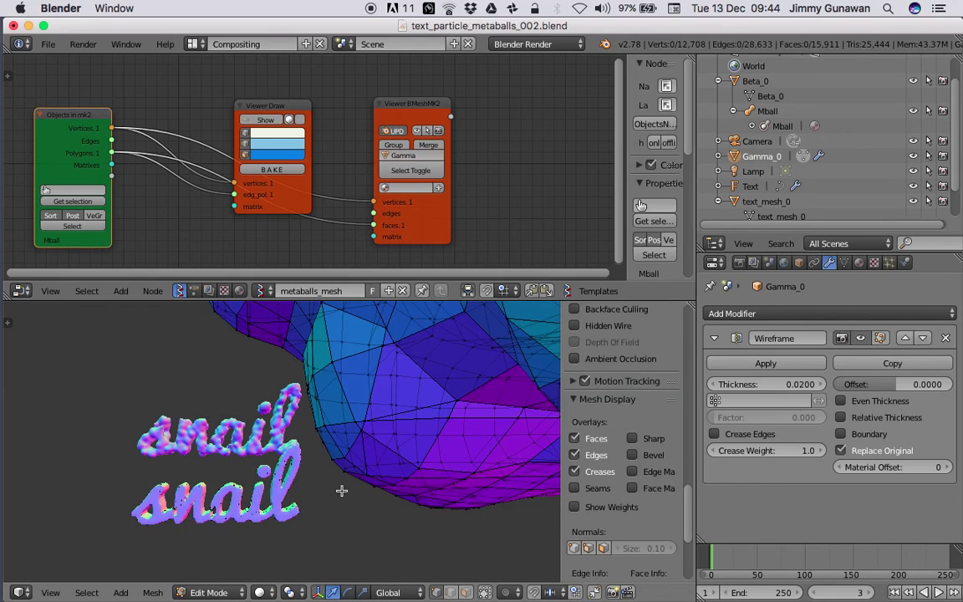
pyautogui.scroll(-3, 329, 489)
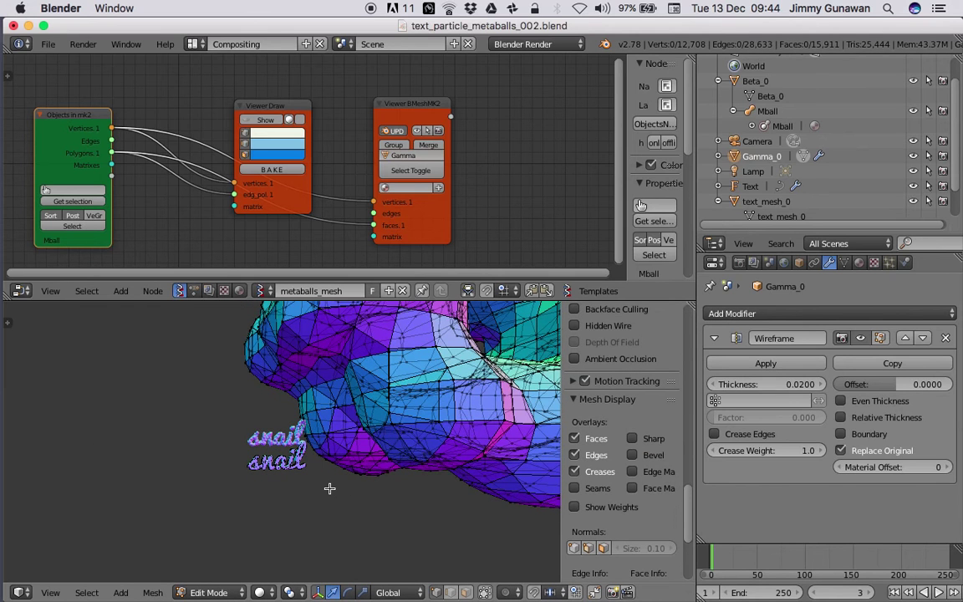
pyautogui.press('Tab')
pyautogui.click(215, 489)
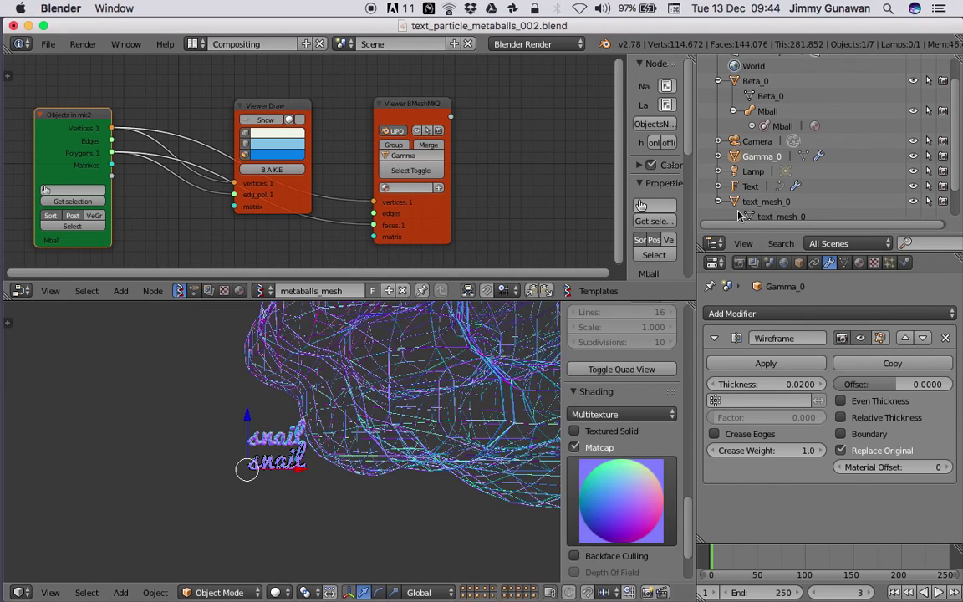
# Select the Text object, replace its wording "snail" with "blender" and return to Object Mode
pyautogui.click(749, 187)
pyautogui.press('Tab')
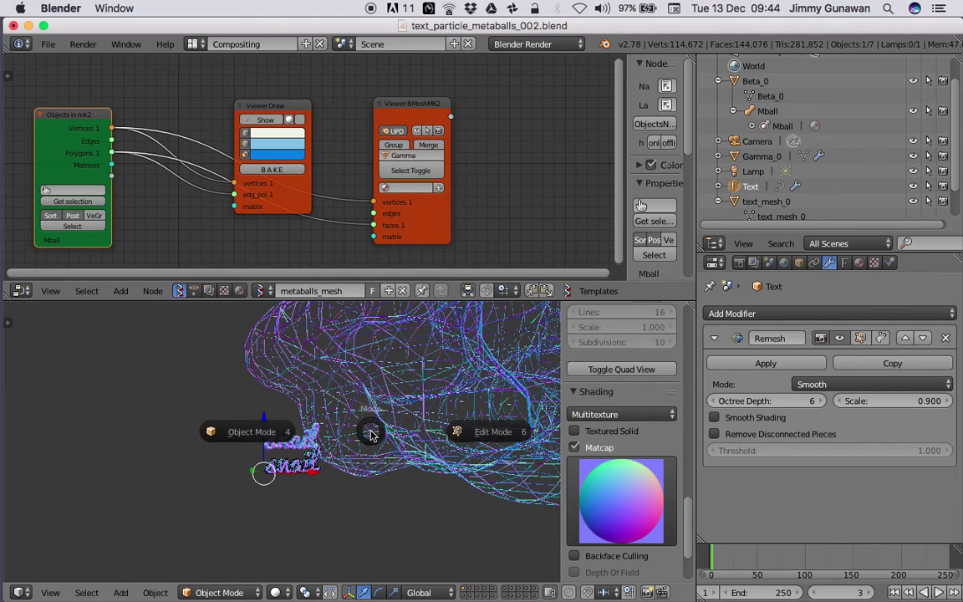
pyautogui.click(452, 431)
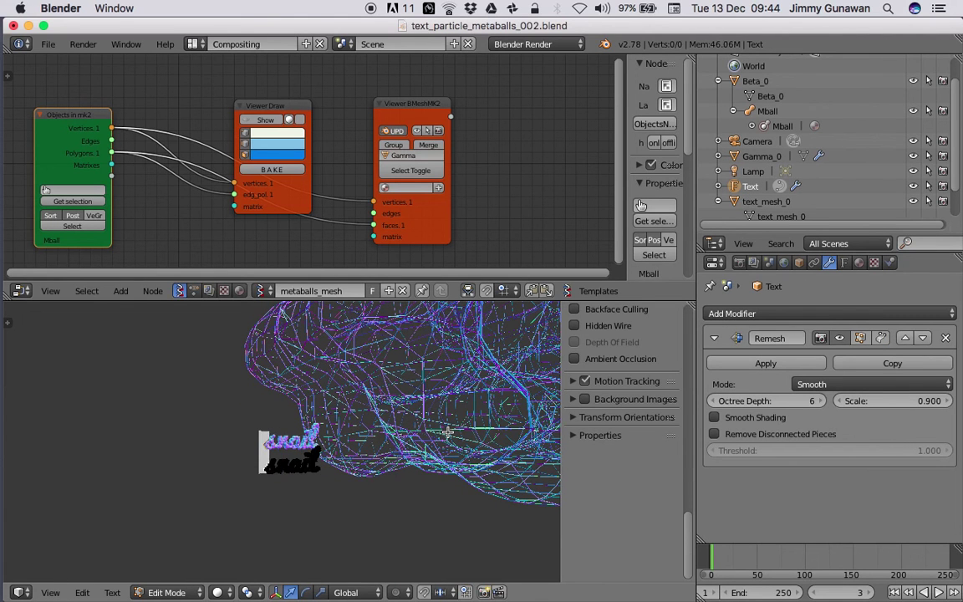
pyautogui.press('BackSpace')
pyautogui.press('BackSpace')
pyautogui.press('BackSpace')
pyautogui.press('BackSpace')
pyautogui.press('BackSpace')
pyautogui.write('blender')
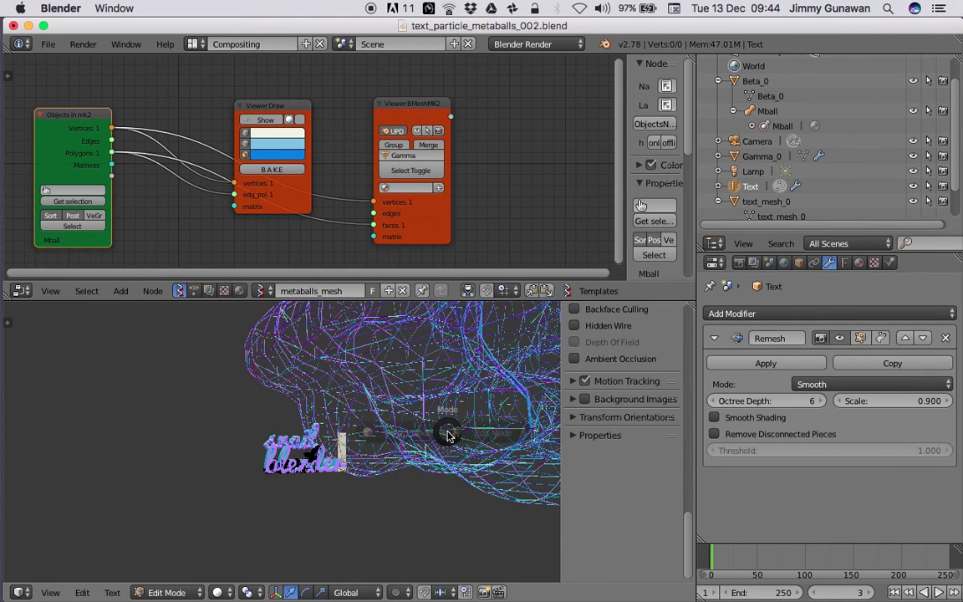
pyautogui.press('Tab')
pyautogui.click(384, 432)
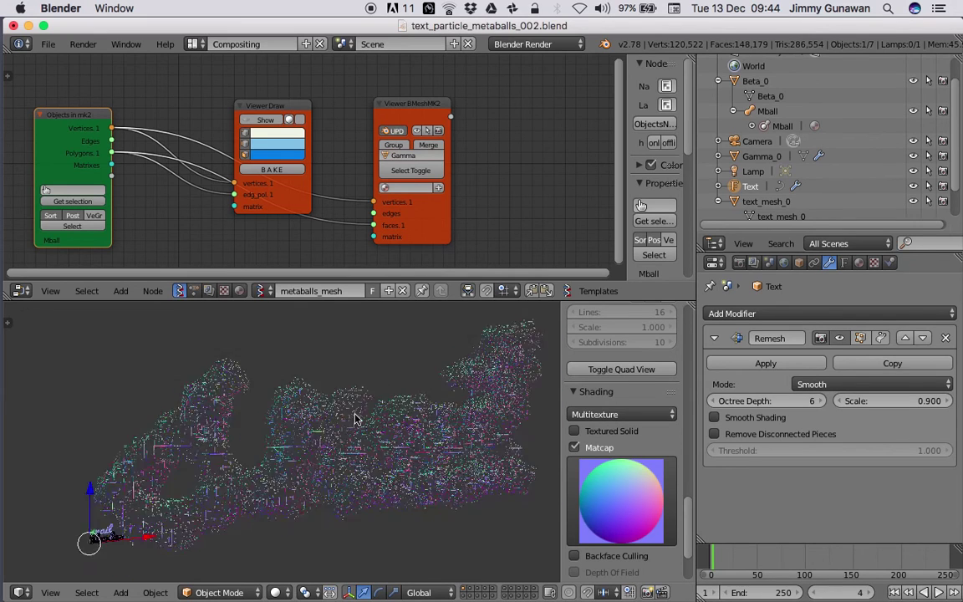
# Select the Mball object, play the animation briefly to update the metaballs for the new text, and inspect the mesh
pyautogui.rightClick(318, 453)
pyautogui.moveTo(448, 436); pyautogui.dragTo(333, 438, button='middle')
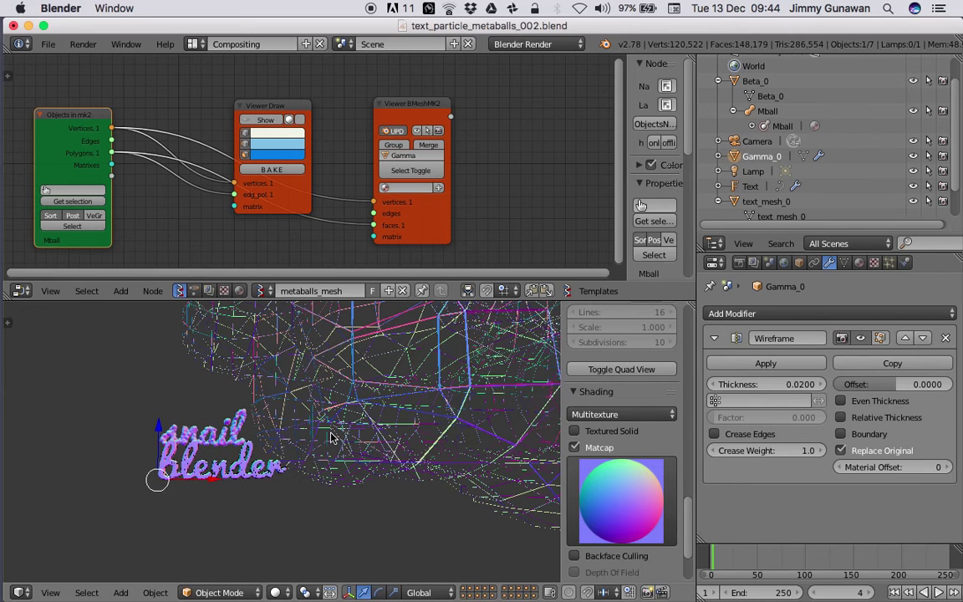
pyautogui.rightClick(241, 445)
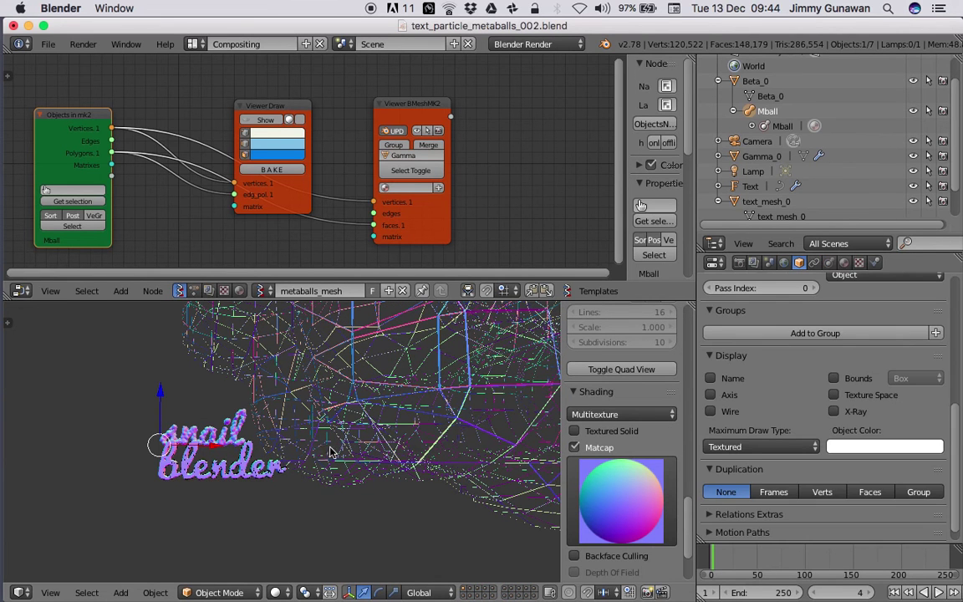
pyautogui.click(940, 593)
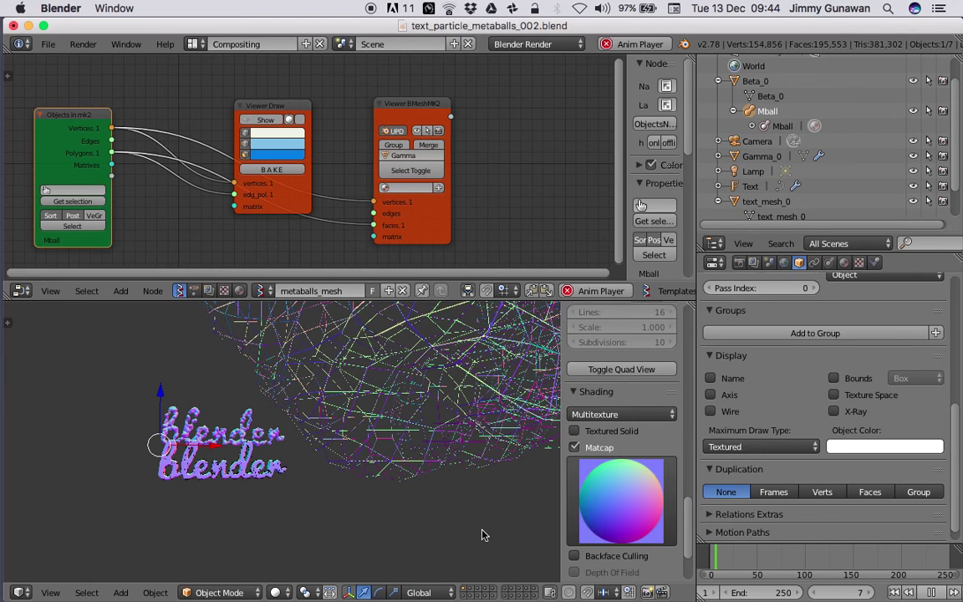
pyautogui.click(912, 593)
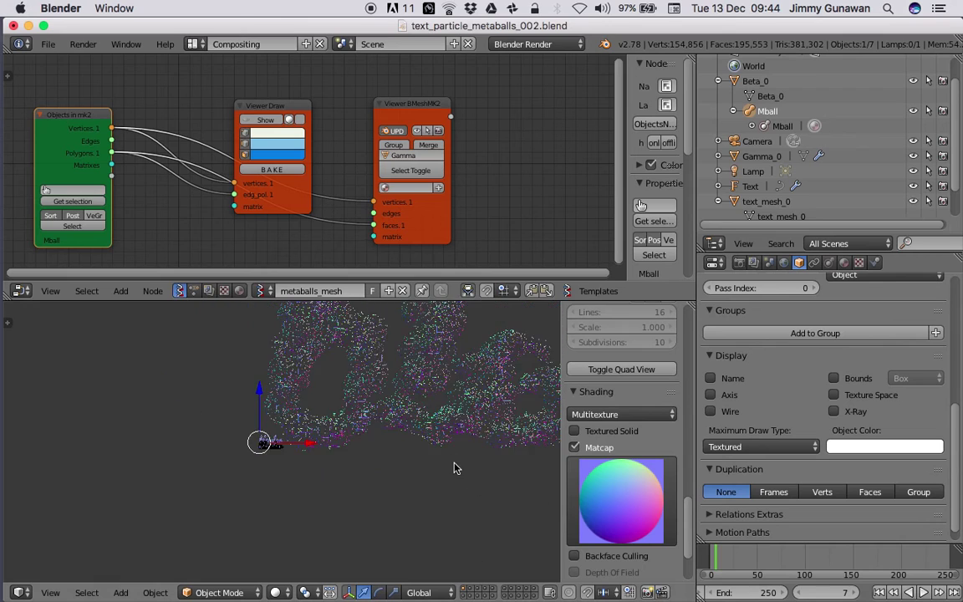
pyautogui.moveTo(358, 466)
pyautogui.mouseDown(button='middle')
pyautogui.moveTo(376, 456)
pyautogui.moveTo(297, 486)
pyautogui.moveTo(338, 474)
pyautogui.mouseUp(button='middle')
pyautogui.press('z')
pyautogui.press('z')
pyautogui.scroll(5, 305, 493)
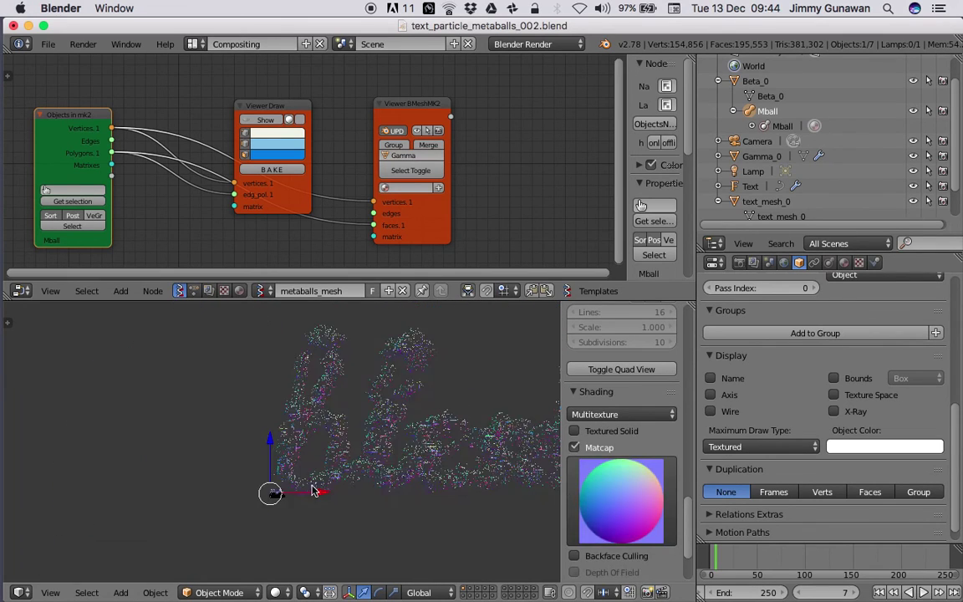
pyautogui.scroll(-2, 305, 493)
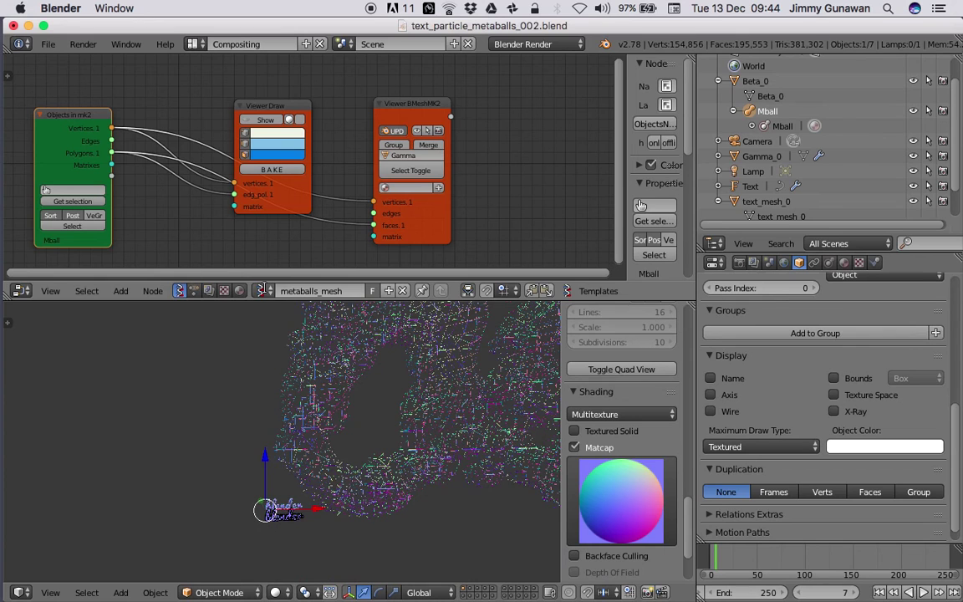
# Rename the metaballs_mesh node tree to 3_metaballs_mesh
pyautogui.click(262, 291)
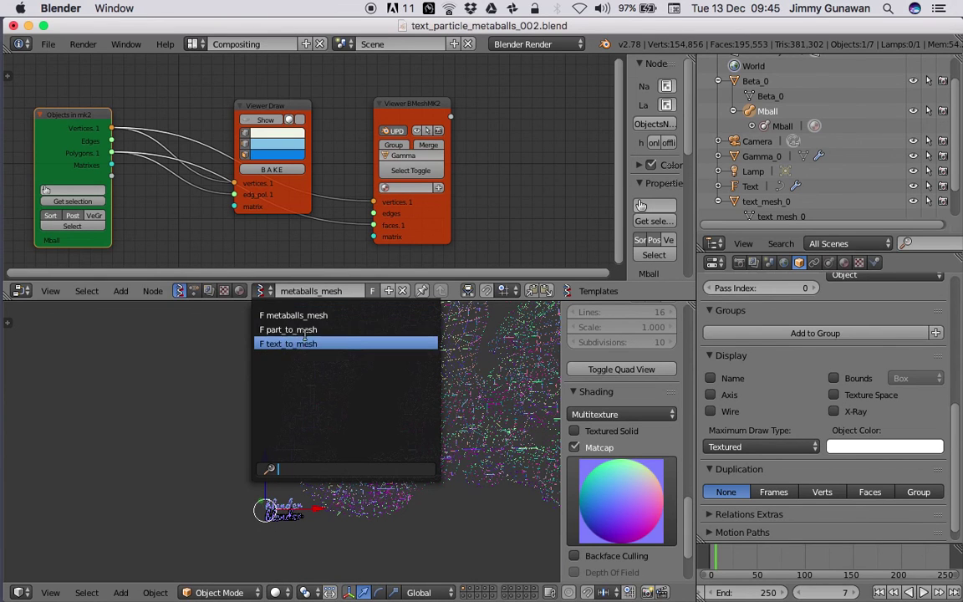
pyautogui.click(299, 315)
pyautogui.click(298, 291)
pyautogui.press('Left')
pyautogui.write('3_')
pyautogui.press('Return')
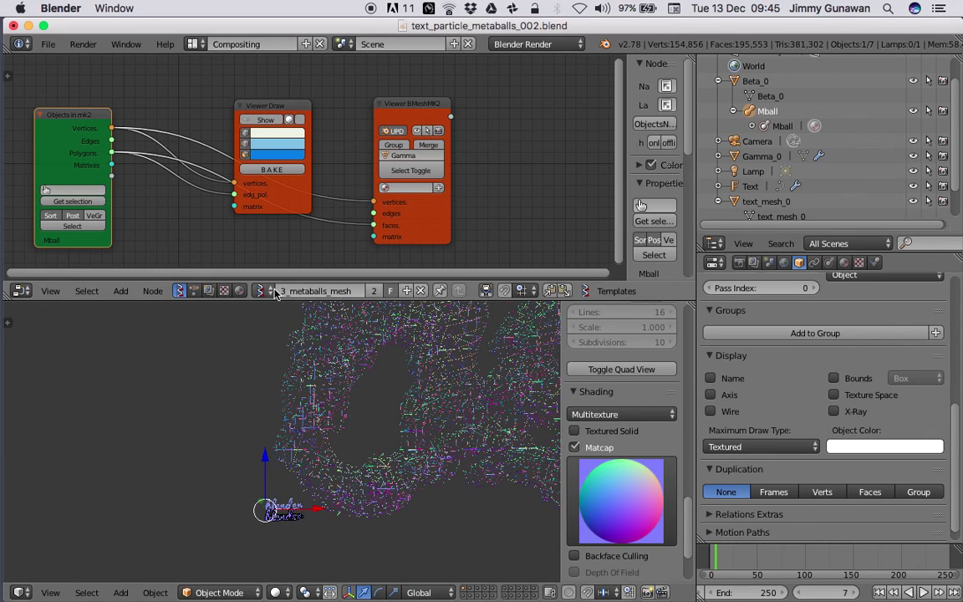
# Switch to the part_to_mesh node tree and rename it 2_part_to_mesh
pyautogui.click(263, 291)
pyautogui.click(286, 330)
pyautogui.doubleClick(282, 291)
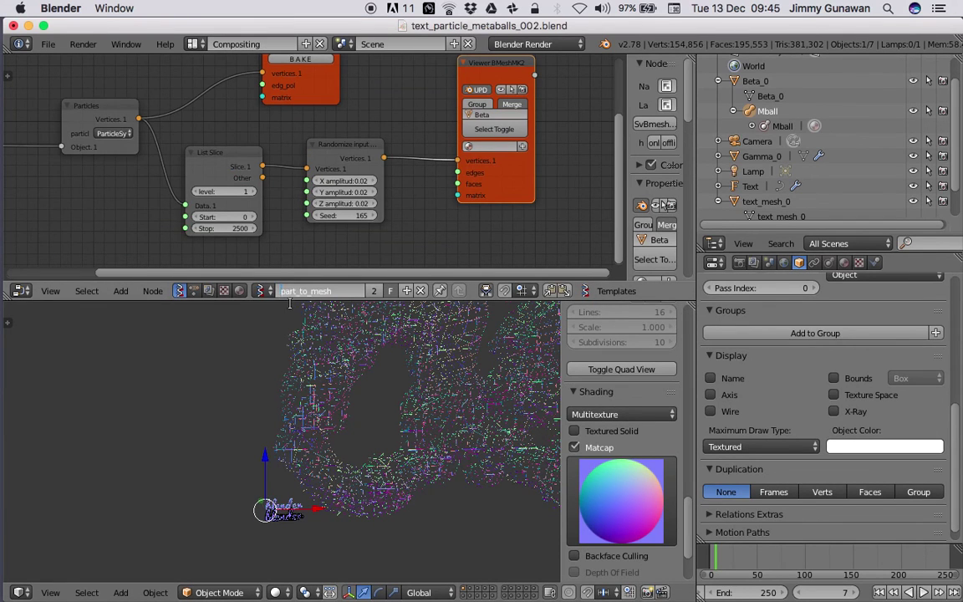
pyautogui.write('2_')
pyautogui.press('Return')
# Switch to the text_to_mesh node tree and rename it 1_text_to_mesh
pyautogui.click(263, 291)
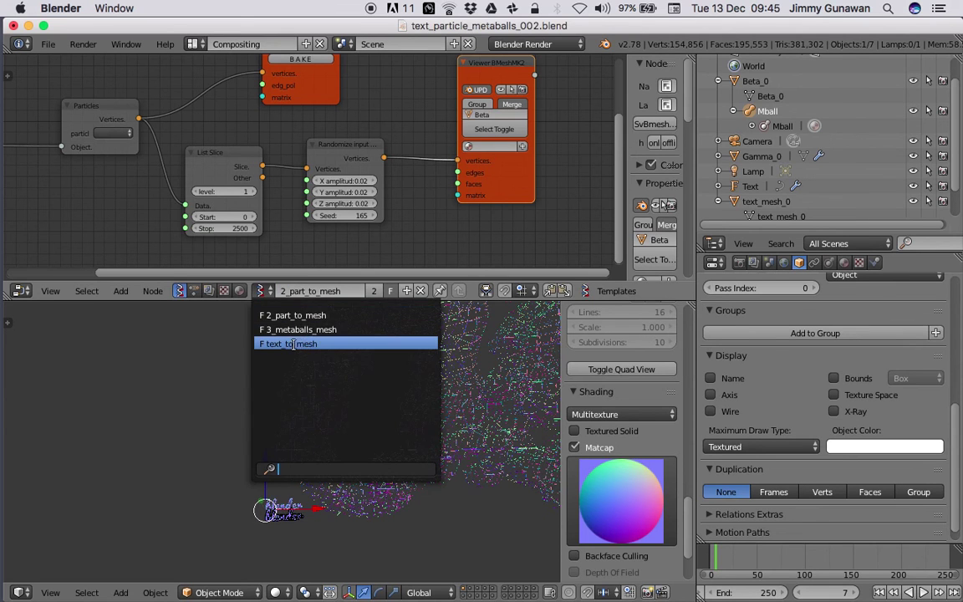
pyautogui.click(292, 345)
pyautogui.write('1_')
pyautogui.press('Return')
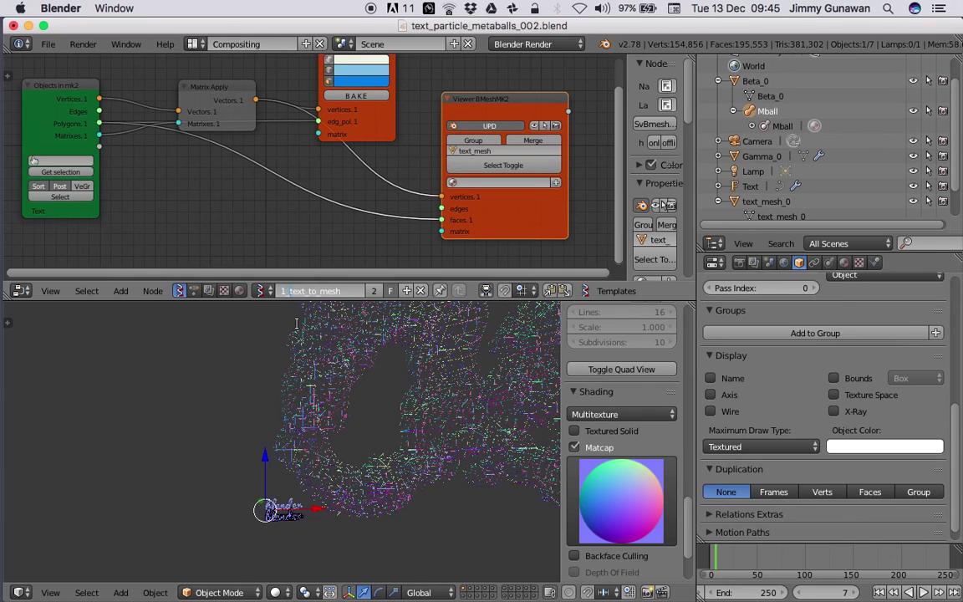
# Switch to the 2_part_to_mesh node tree and check the particle system choice in its Particles node
pyautogui.click(262, 291)
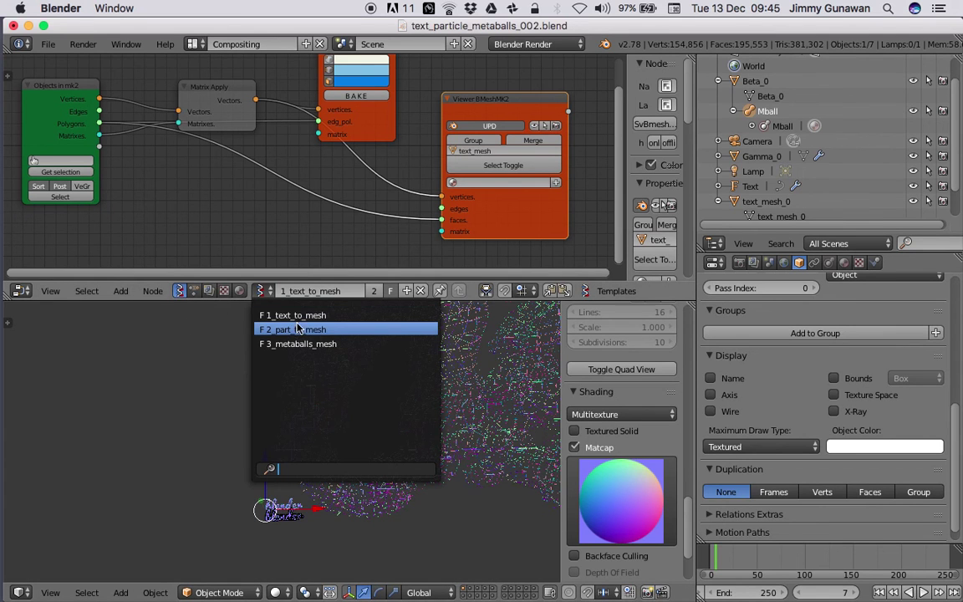
pyautogui.press('Return')
pyautogui.scroll(-2, 282, 211)
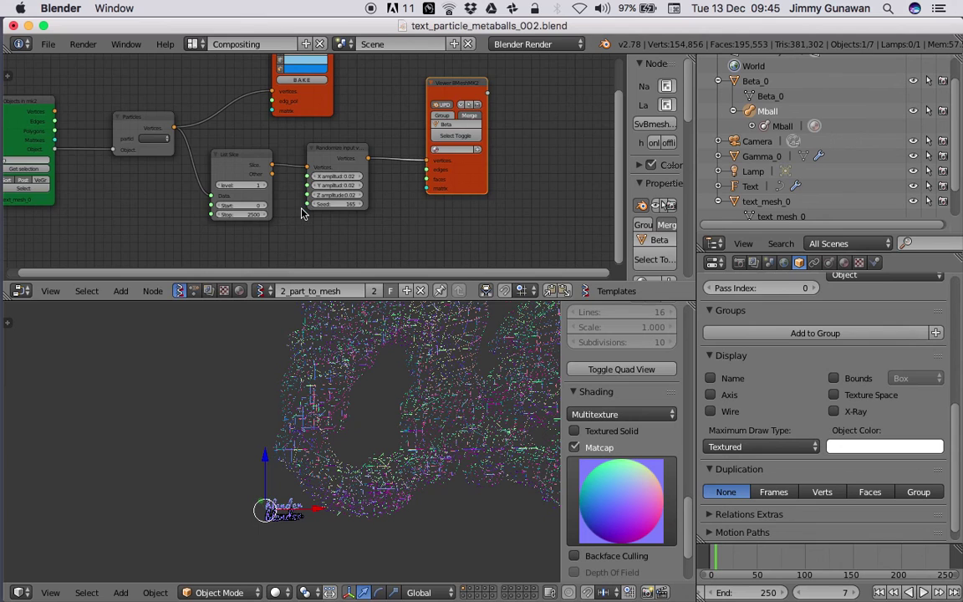
pyautogui.scroll(1, 271, 187)
pyautogui.moveTo(154, 140); pyautogui.dragTo(201, 149, button='middle')
pyautogui.click(199, 146)
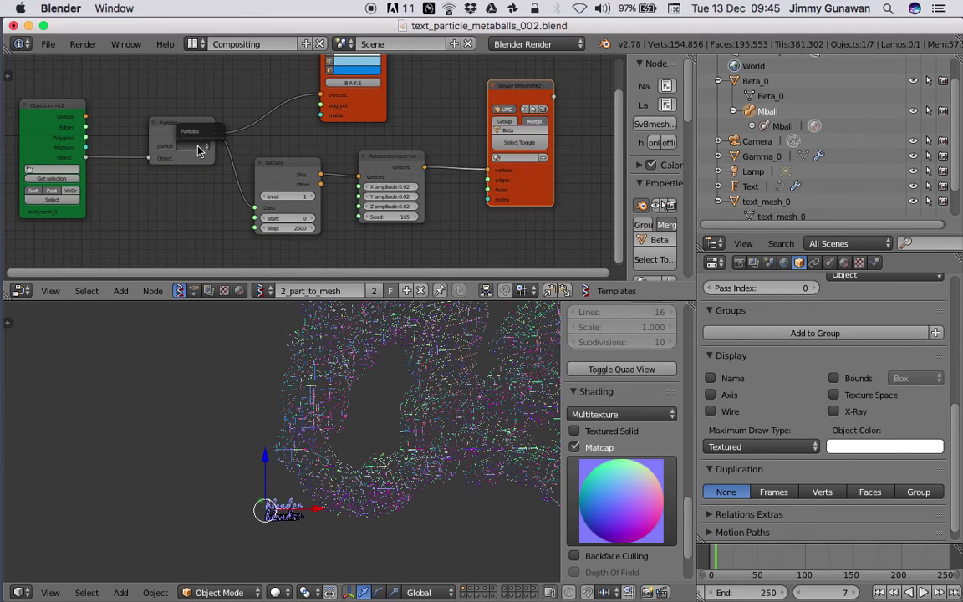
pyautogui.moveTo(154, 118); pyautogui.dragTo(183, 117, button='middle')
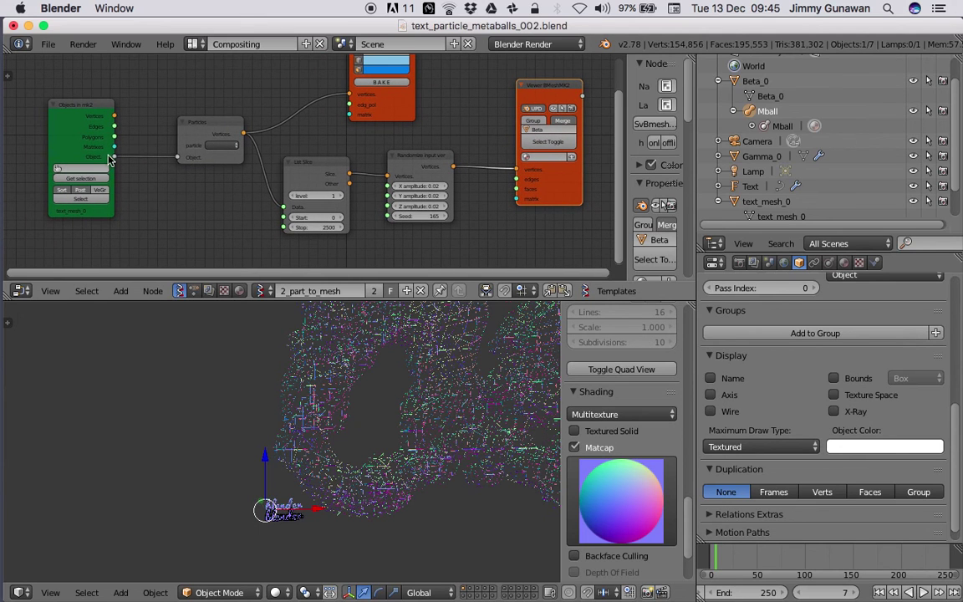
pyautogui.scroll(1, 323, 171)
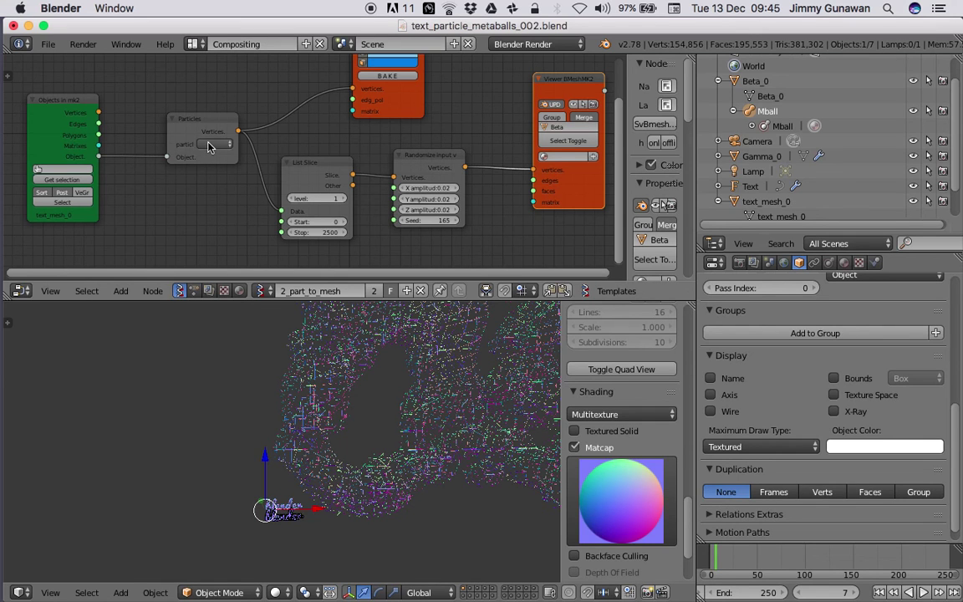
# Select the text_mesh_0 object and load it again into the Objects in node with Get selection
pyautogui.doubleClick(763, 203)
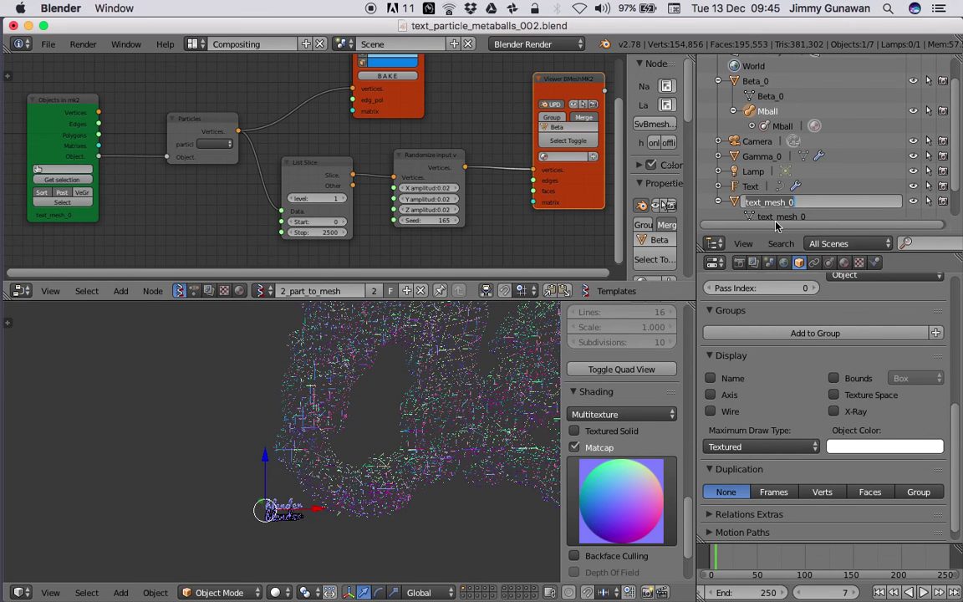
pyautogui.click(755, 184)
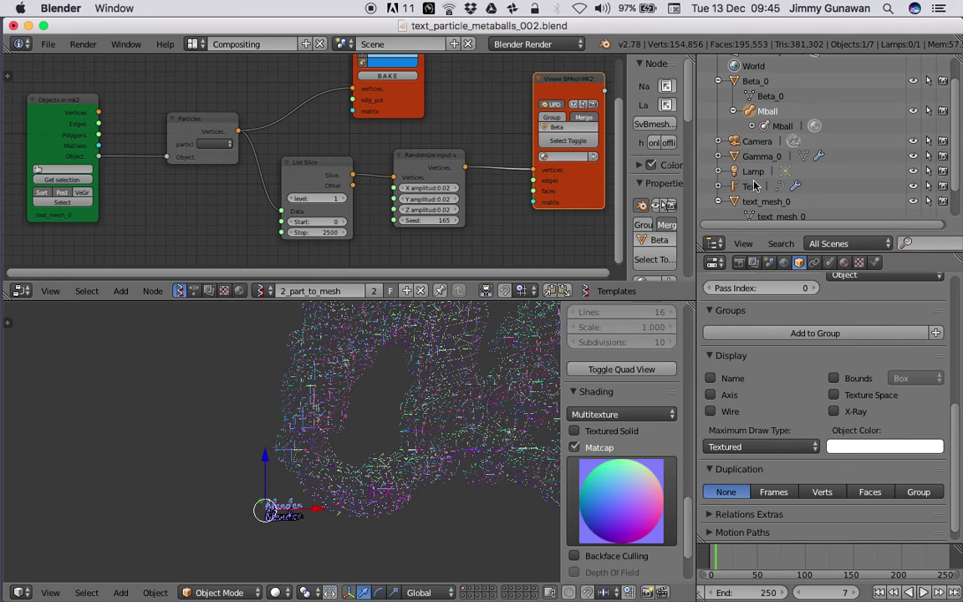
pyautogui.click(755, 184)
pyautogui.click(757, 200)
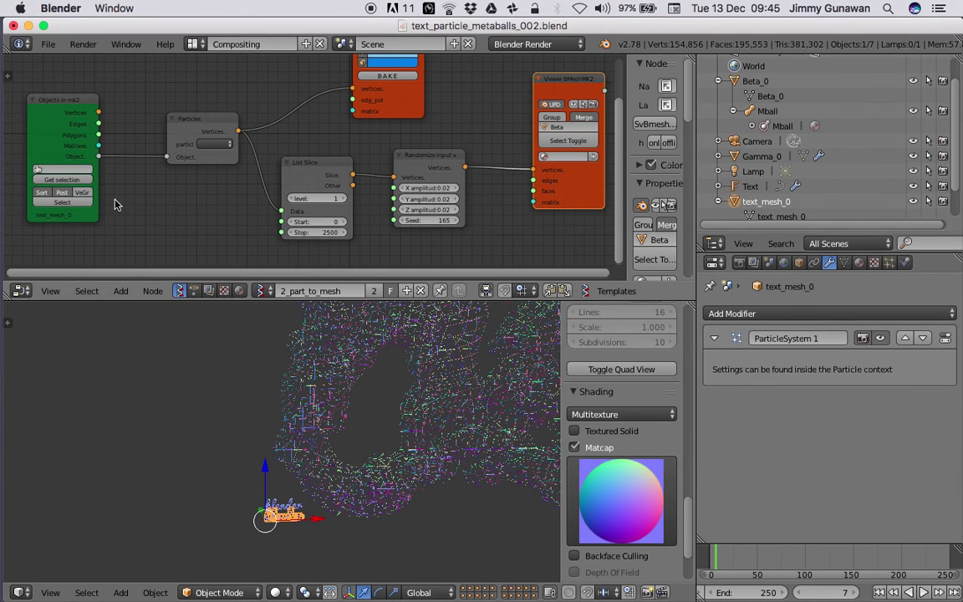
pyautogui.click(71, 181)
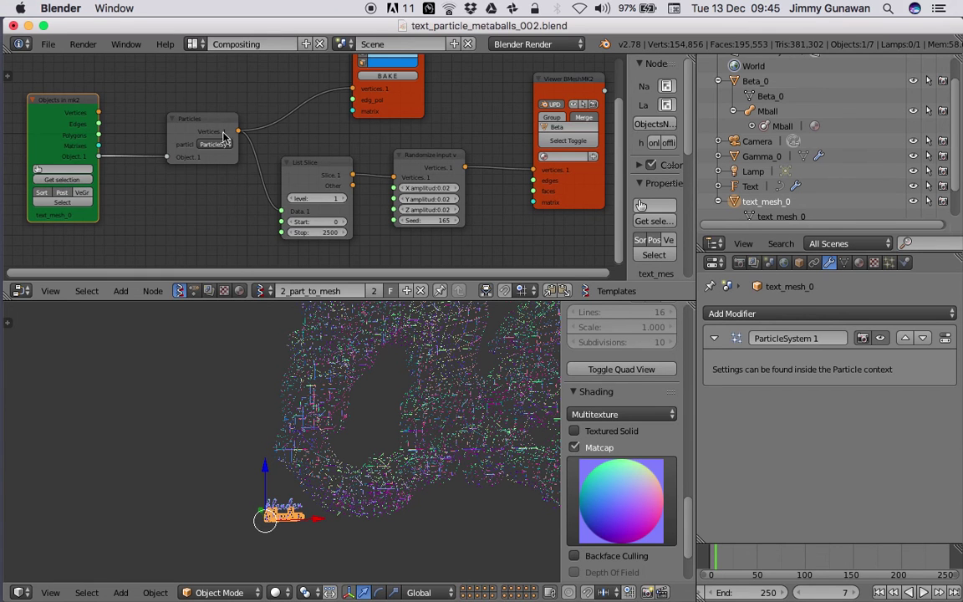
# Save the file over the existing one after viewing the whole blender wireframe text
pyautogui.scroll(-2, 318, 138)
pyautogui.moveTo(435, 424); pyautogui.dragTo(303, 368, button='middle')
pyautogui.scroll(-2, 320, 449)
pyautogui.press('super+s')
pyautogui.click(323, 446)
# Set the List Slice node's Stop value to 500 in the 2_part_to_mesh tree
pyautogui.scroll(-3, 331, 418)
pyautogui.scroll(3, 349, 234)
pyautogui.scroll(2, 347, 234)
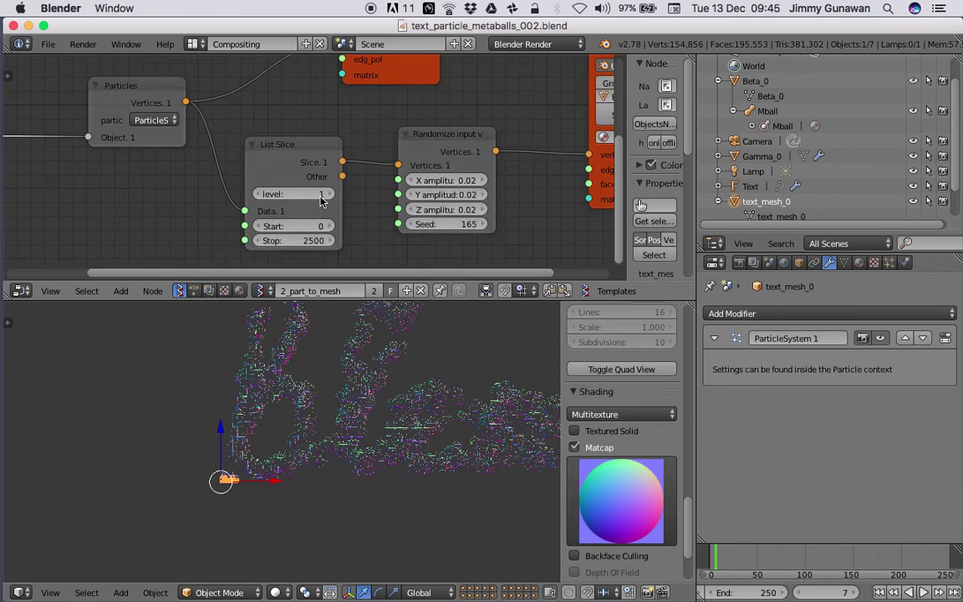
pyautogui.doubleClick(308, 222)
pyautogui.press('Return')
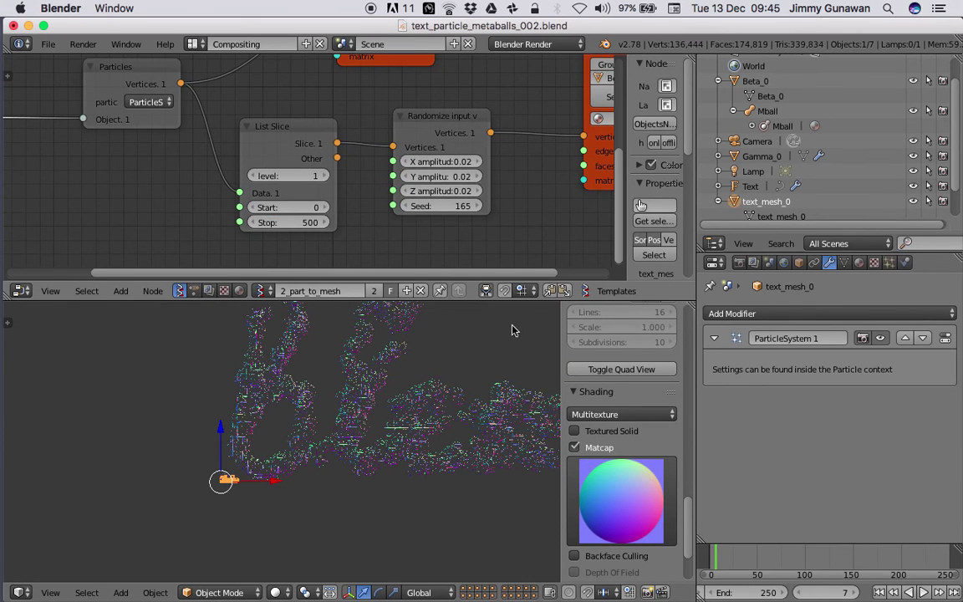
# Rewind the animation to the start, play it briefly and pause it at frame 3
pyautogui.click(880, 592)
pyautogui.click(923, 592)
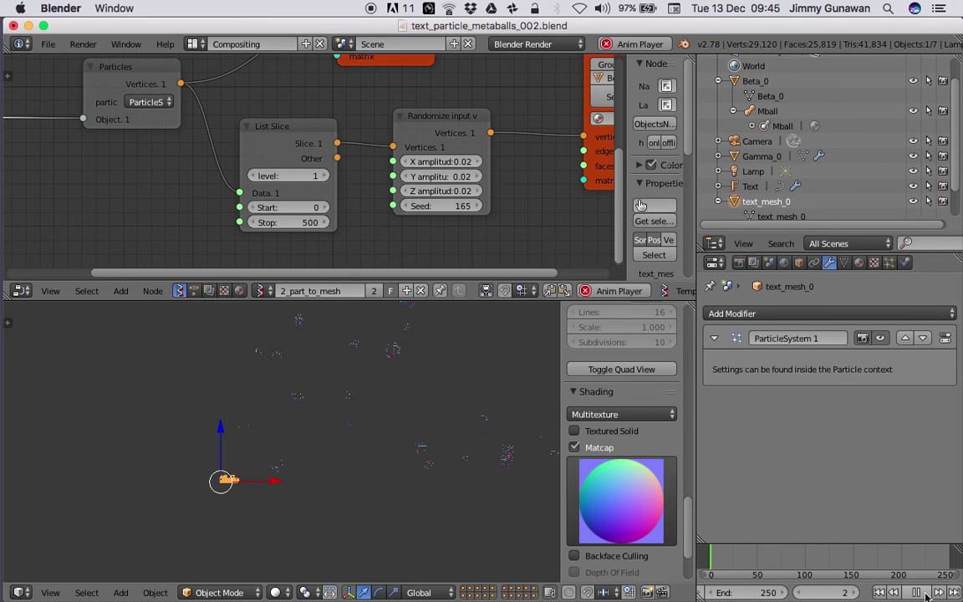
pyautogui.click(918, 592)
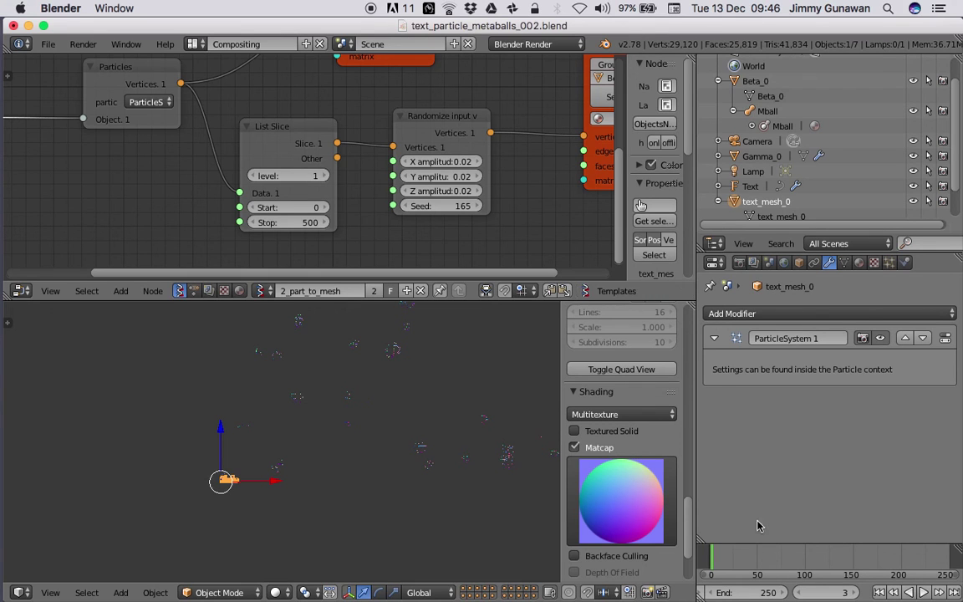
# Set the List Slice node's Stop value to 4000 and advance the animation one frame to 4
pyautogui.click(296, 222)
pyautogui.write('4000')
pyautogui.press('Return')
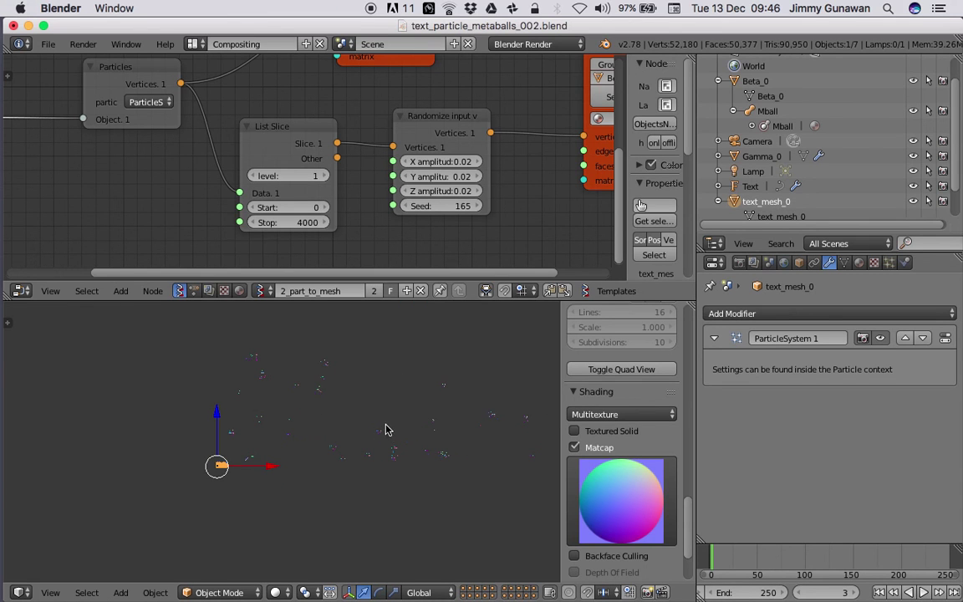
pyautogui.press('Right')
# Inspect the denser text mesh in wireframe display, then return to solid shading
pyautogui.moveTo(387, 407); pyautogui.dragTo(295, 384, button='middle')
pyautogui.press('z')
pyautogui.scroll(3, 303, 389)
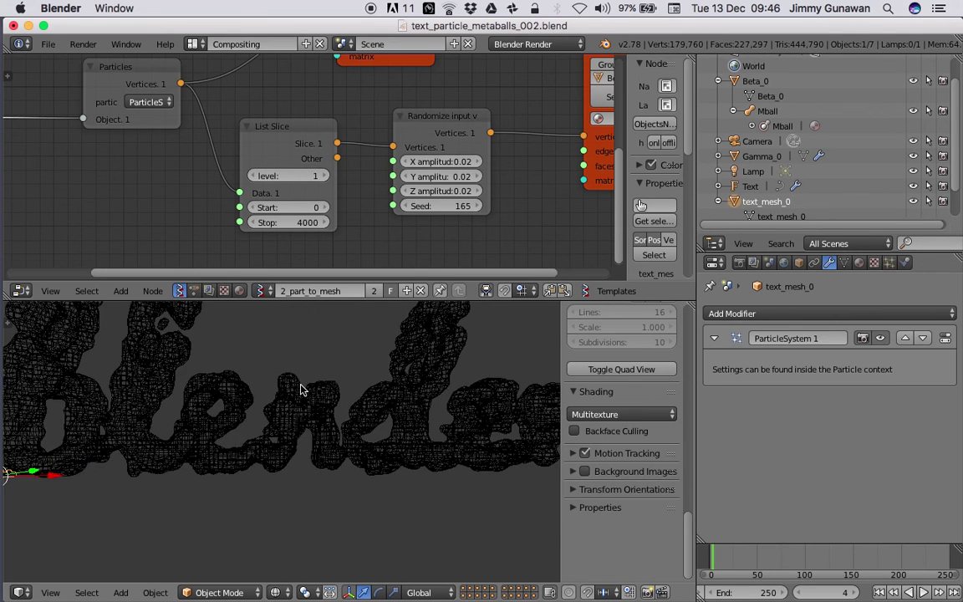
pyautogui.press('z')
pyautogui.scroll(-4, 318, 401)
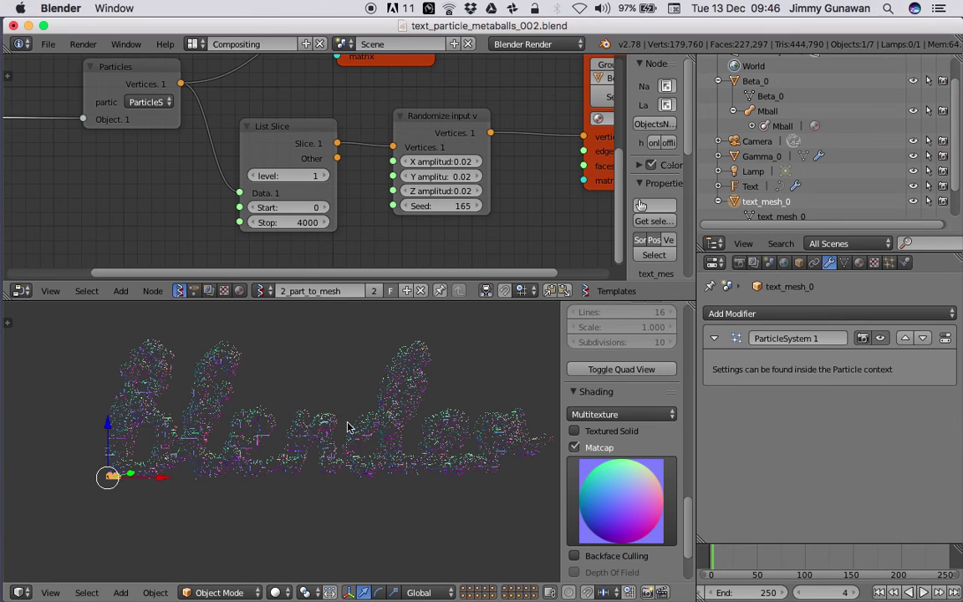
# Select the Gamma_0 text mesh and set its Wireframe modifier thickness to 0.08
pyautogui.rightClick(349, 428)
pyautogui.click(795, 385)
pyautogui.write('0.08')
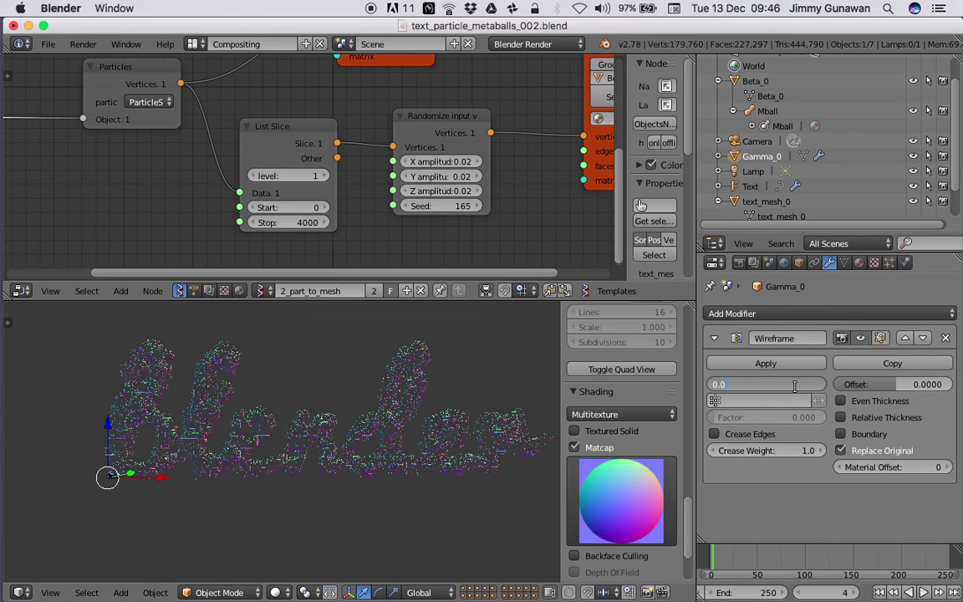
pyautogui.press('Return')
pyautogui.scroll(6, 399, 399)
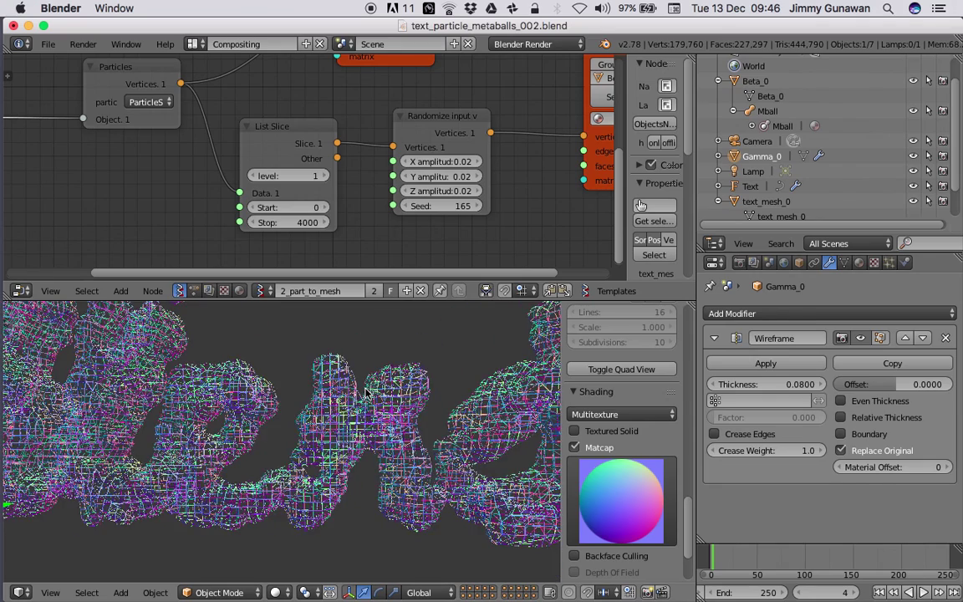
# Maximise the 3D view around the whole wireframe text and deselect all objects
pyautogui.hotkey('shift', 'space')
pyautogui.scroll(-4, 368, 385)
pyautogui.scroll(2, 457, 347)
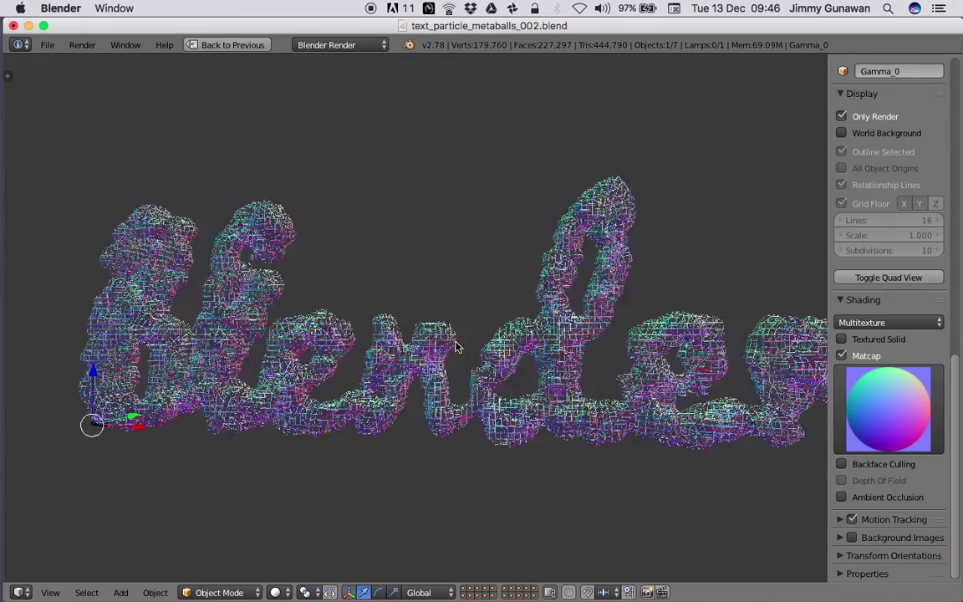
pyautogui.scroll(-2, 456, 347)
pyautogui.moveTo(449, 351); pyautogui.dragTo(455, 356, button='middle')
pyautogui.press('a')
pyautogui.press('a')
pyautogui.press('a')
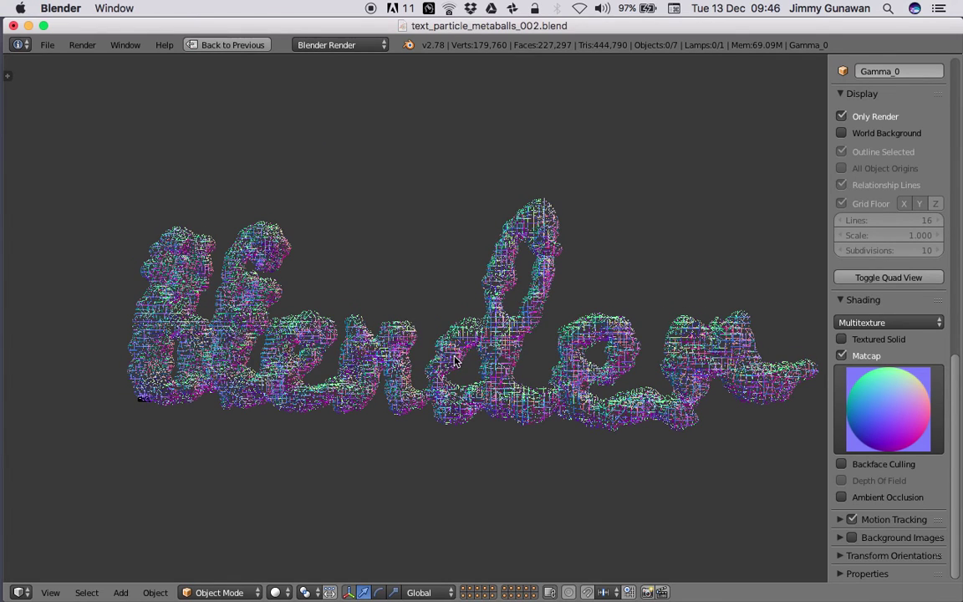
# Save the file over the existing one and inspect the wireframe text up close and from another angle
pyautogui.hotkey('ctrl', 's')
pyautogui.click(454, 361)
pyautogui.moveTo(480, 365); pyautogui.dragTo(520, 306, button='middle')
pyautogui.scroll(10, 362, 336)
pyautogui.scroll(-12, 444, 354)
pyautogui.scroll(3, 482, 282)
pyautogui.scroll(-4, 480, 306)
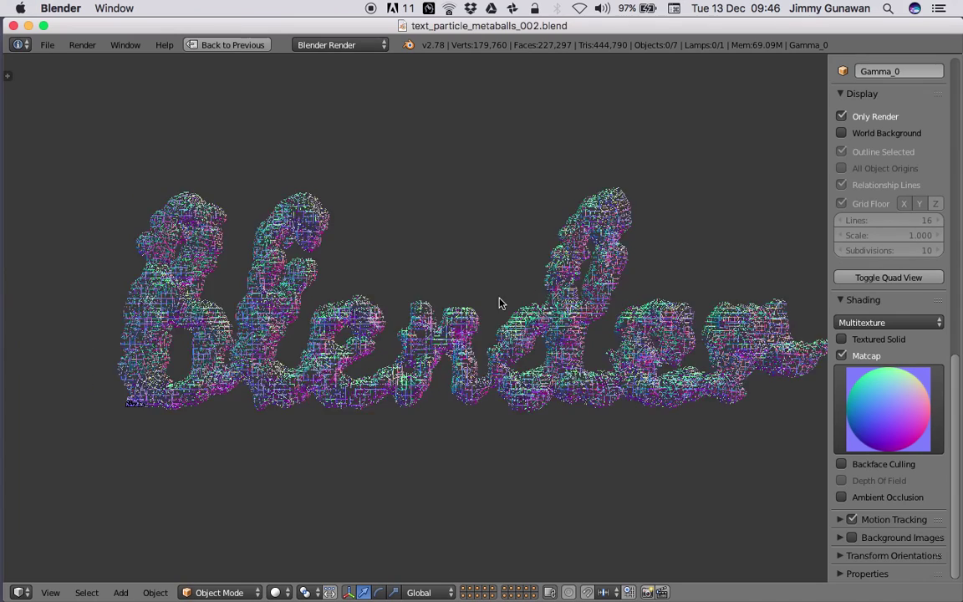
# Save over the existing file again and select the Gamma_0 wireframe text
pyautogui.hotkey('ctrl', 's')
pyautogui.click(527, 304)
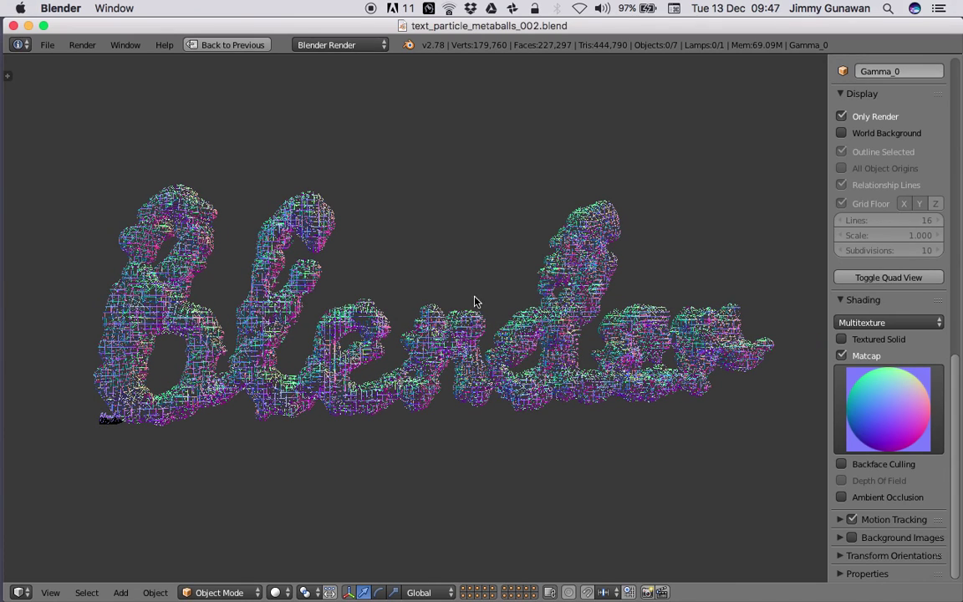
pyautogui.rightClick(529, 327)
pyautogui.moveTo(516, 329)
pyautogui.mouseDown(button='middle')
pyautogui.moveTo(490, 320)
pyautogui.moveTo(527, 334)
pyautogui.mouseUp(button='middle')
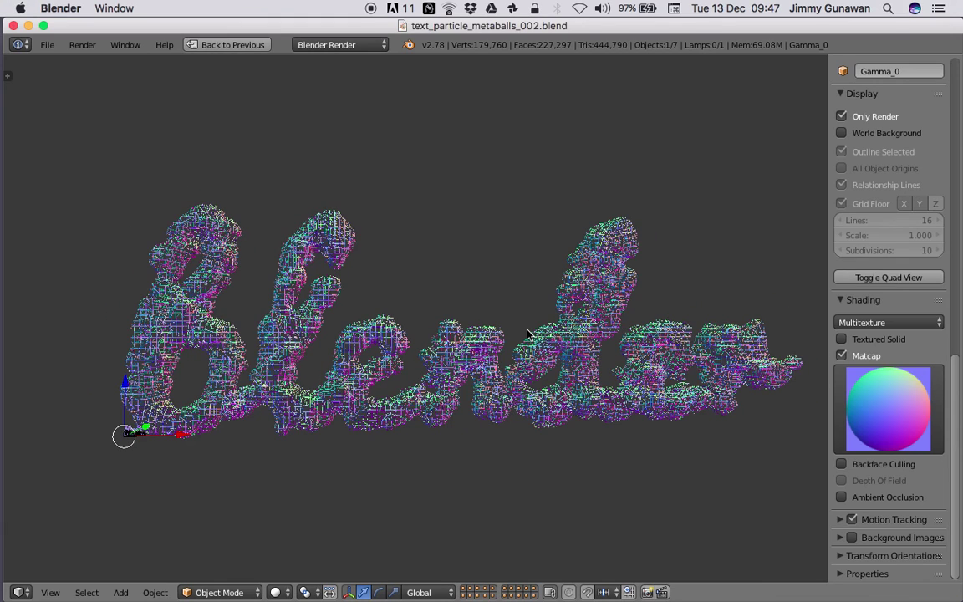